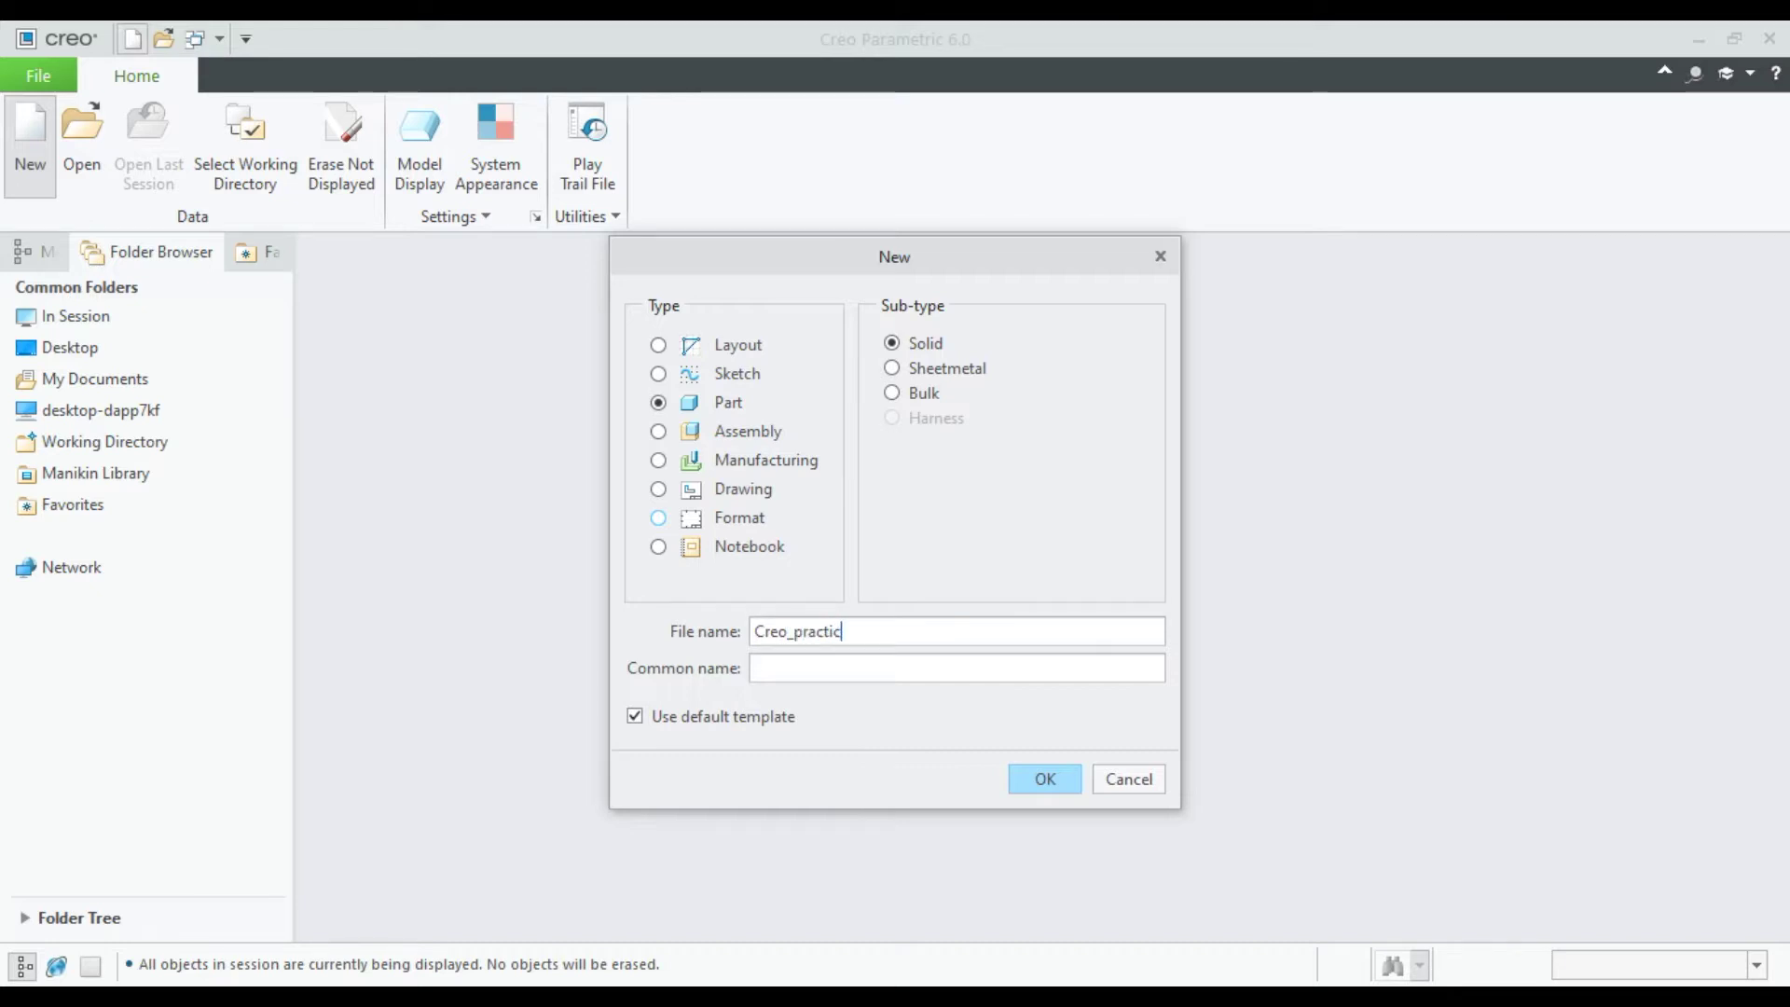
Create a new solid part named Creo_practice_exer6 with the default template.
type("practice_exer6")
left_click(1031, 778)
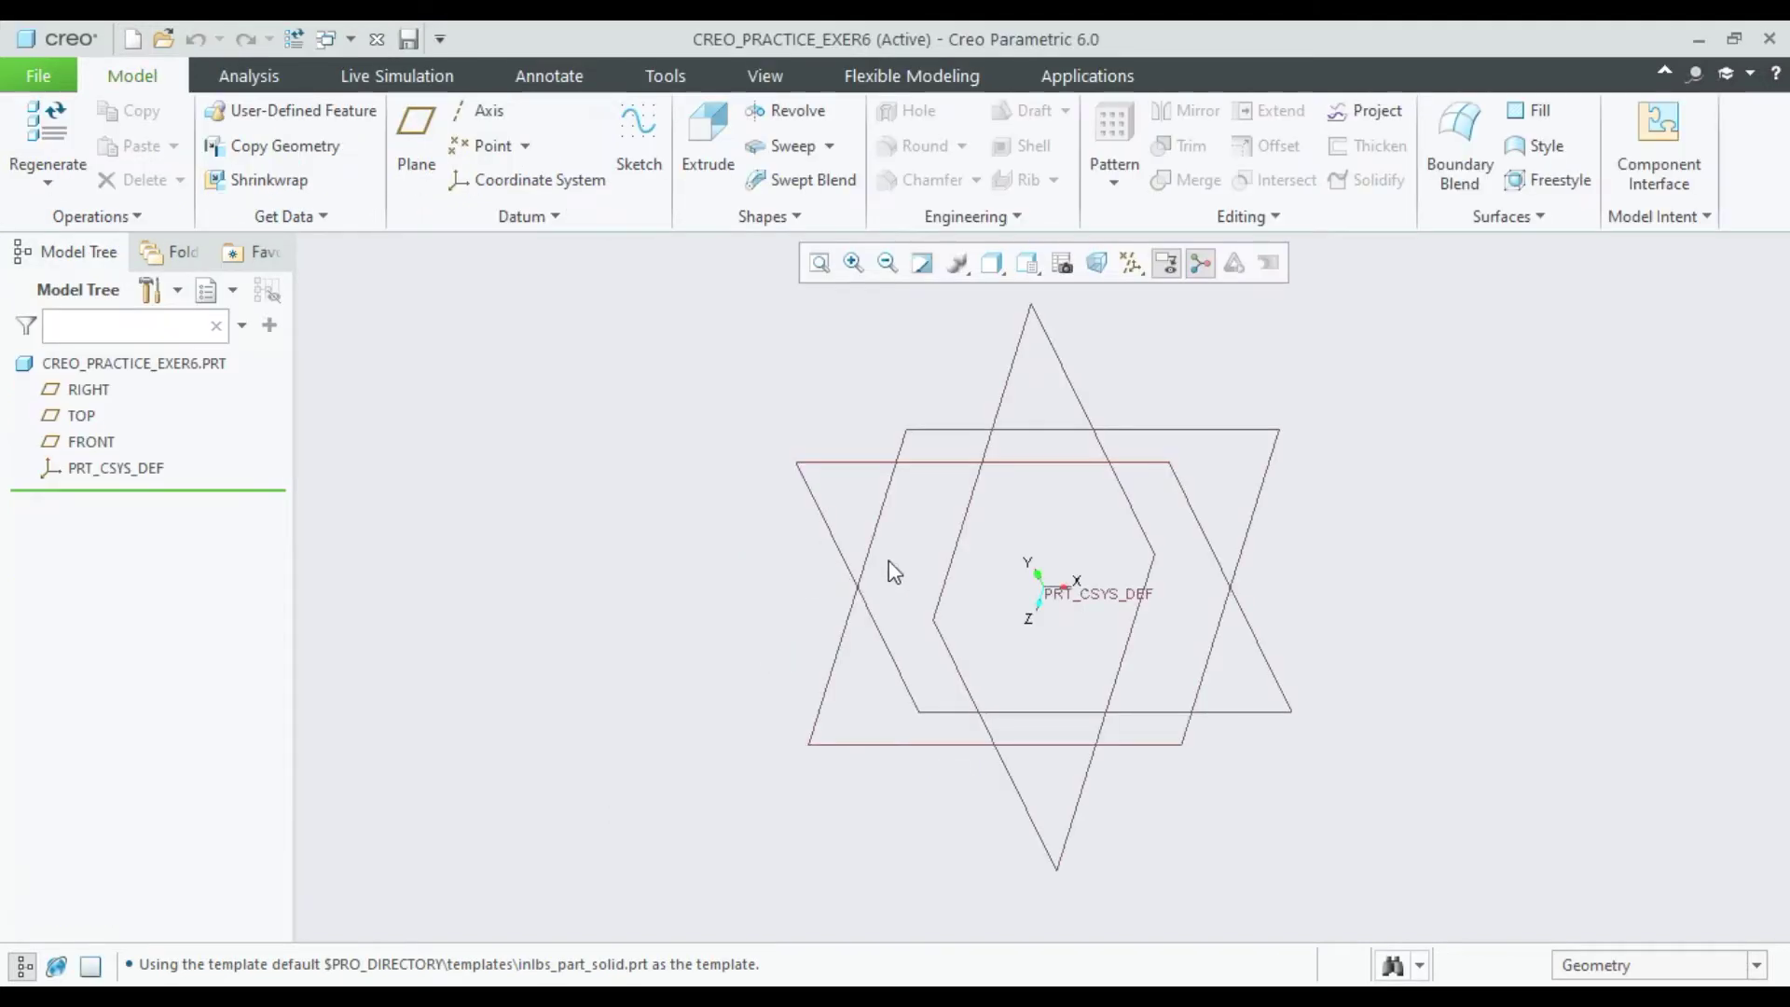
Start a sketch on the RIGHT plane and add vertical and horizontal datum centerlines through the origin.
left_click(93, 389)
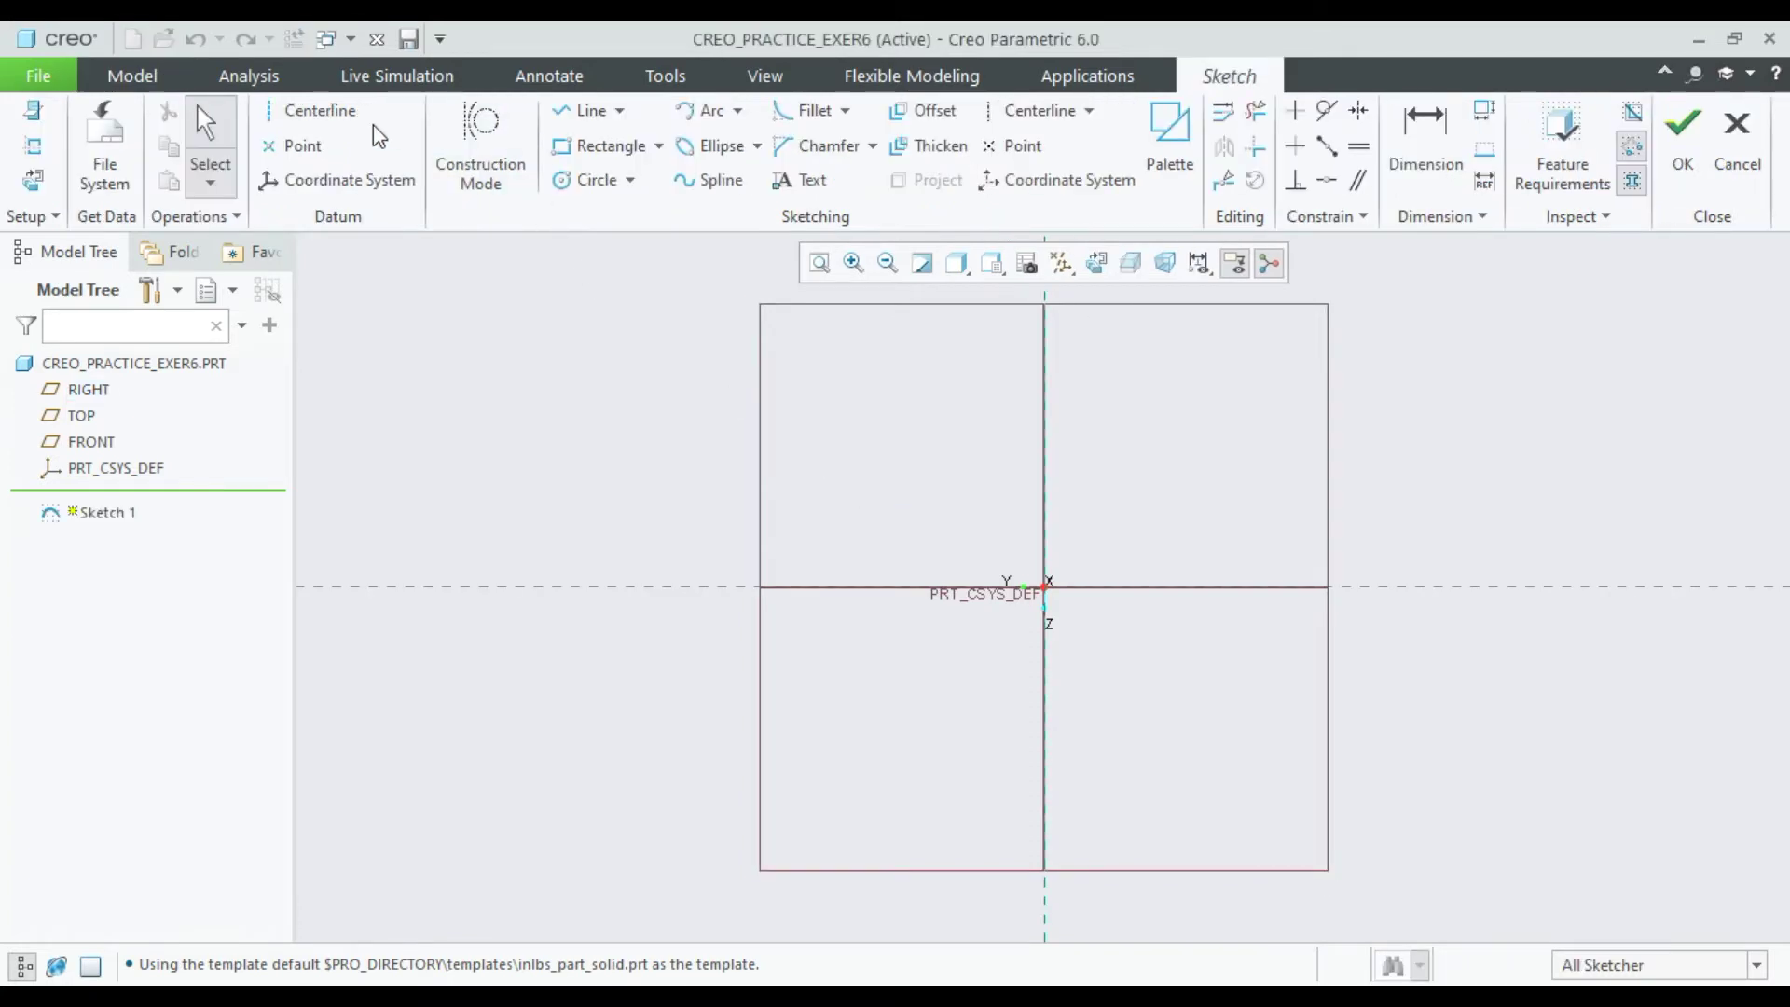
left_click(307, 112)
left_click(1044, 586)
left_click(1045, 839)
left_click(1044, 586)
left_click(1429, 585)
middle_click(1421, 675)
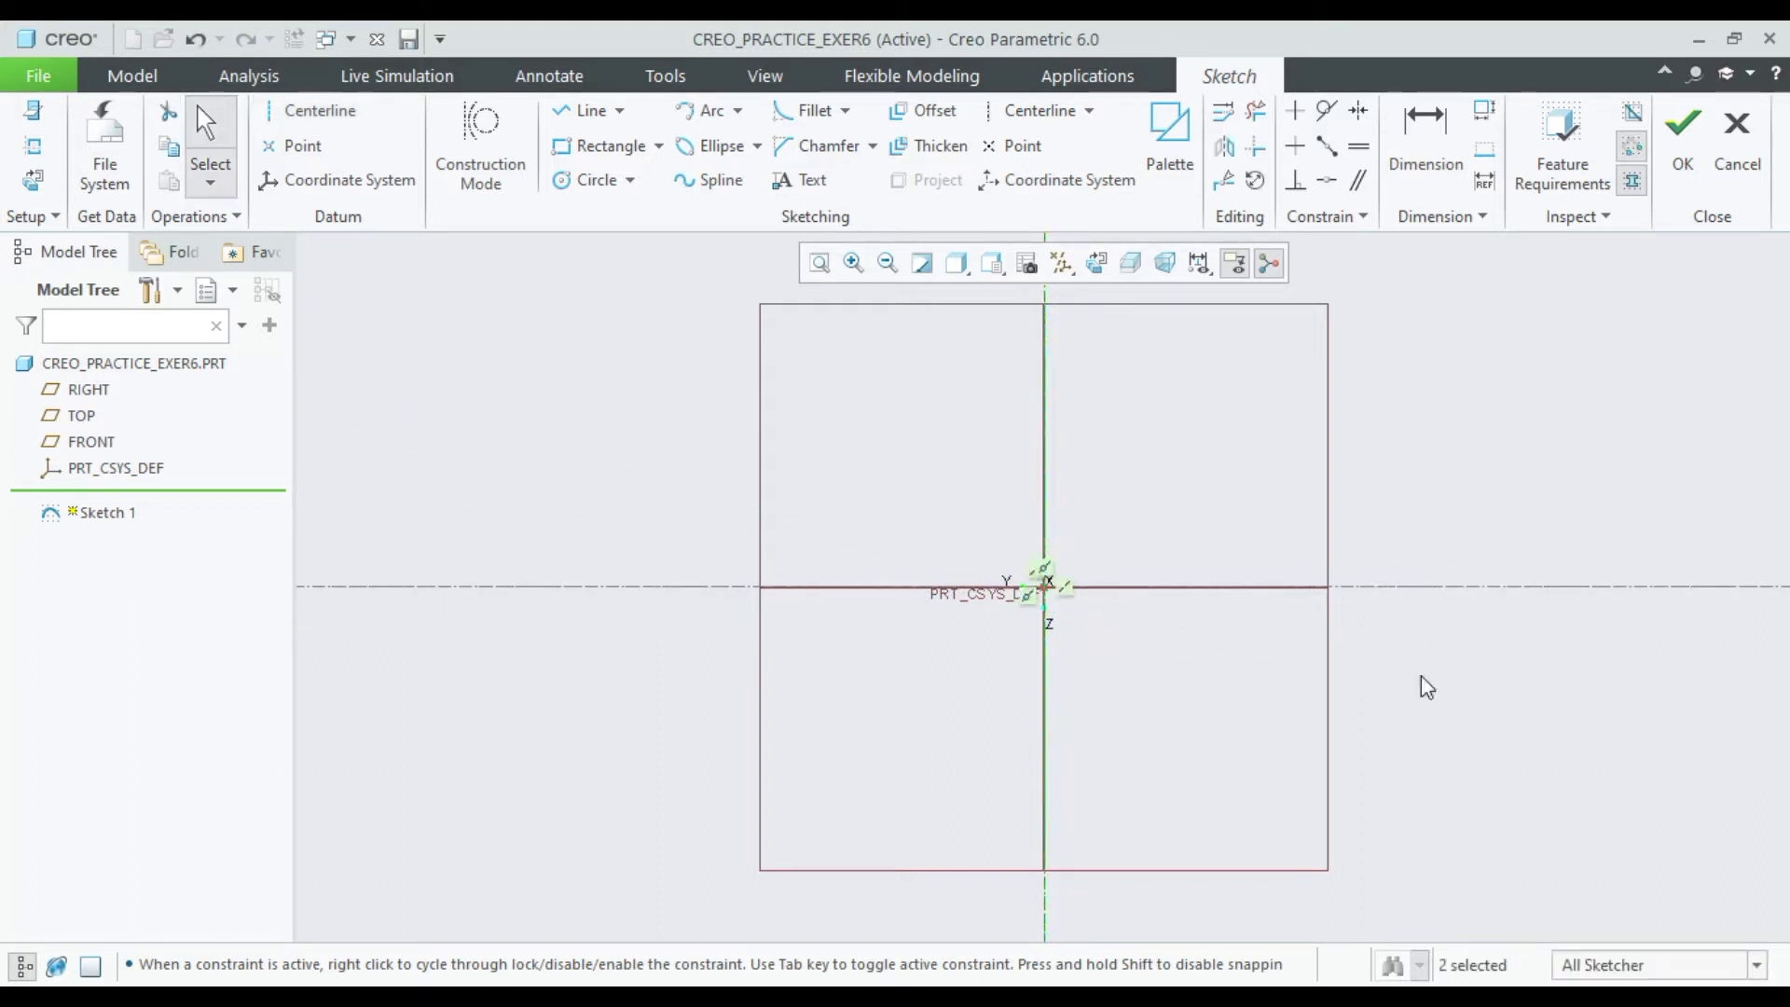
Sketch two concentric circles centred on the origin, about 146 and 338 in diameter.
left_click(589, 180)
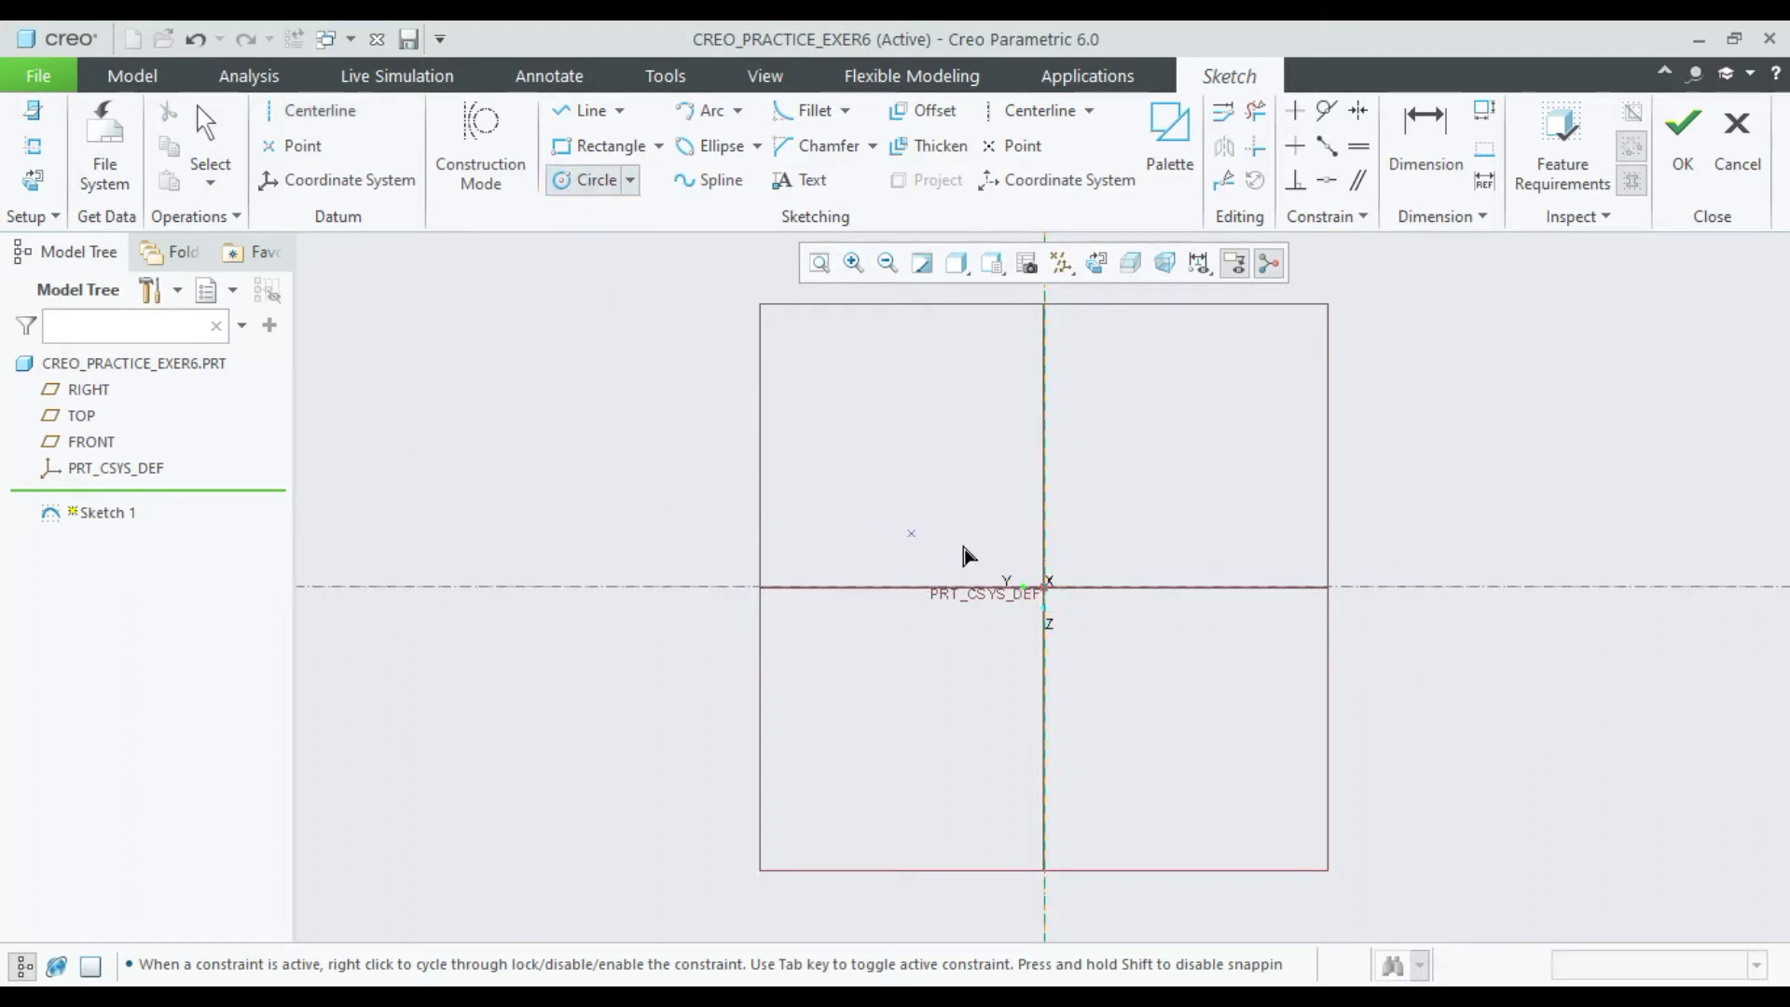
left_click(1044, 586)
left_click(1074, 664)
left_click(1044, 586)
middle_click(1072, 698)
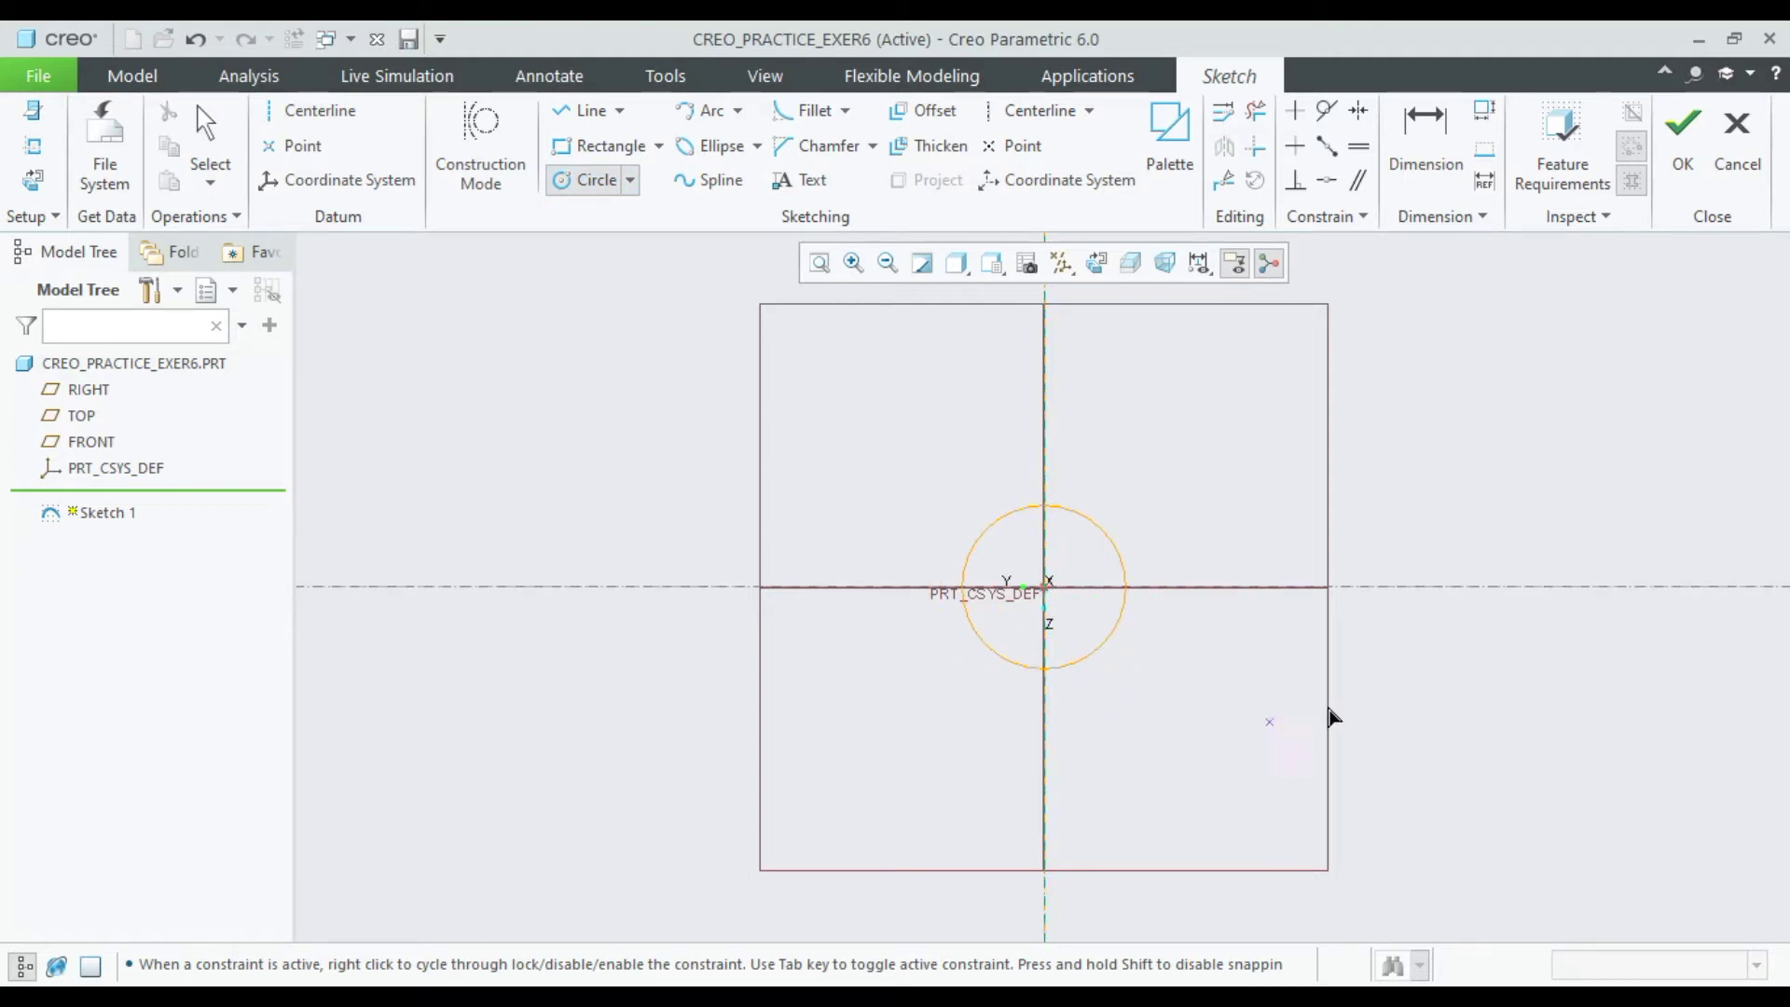
left_click(1044, 587)
left_click(1092, 765)
middle_click(1279, 711)
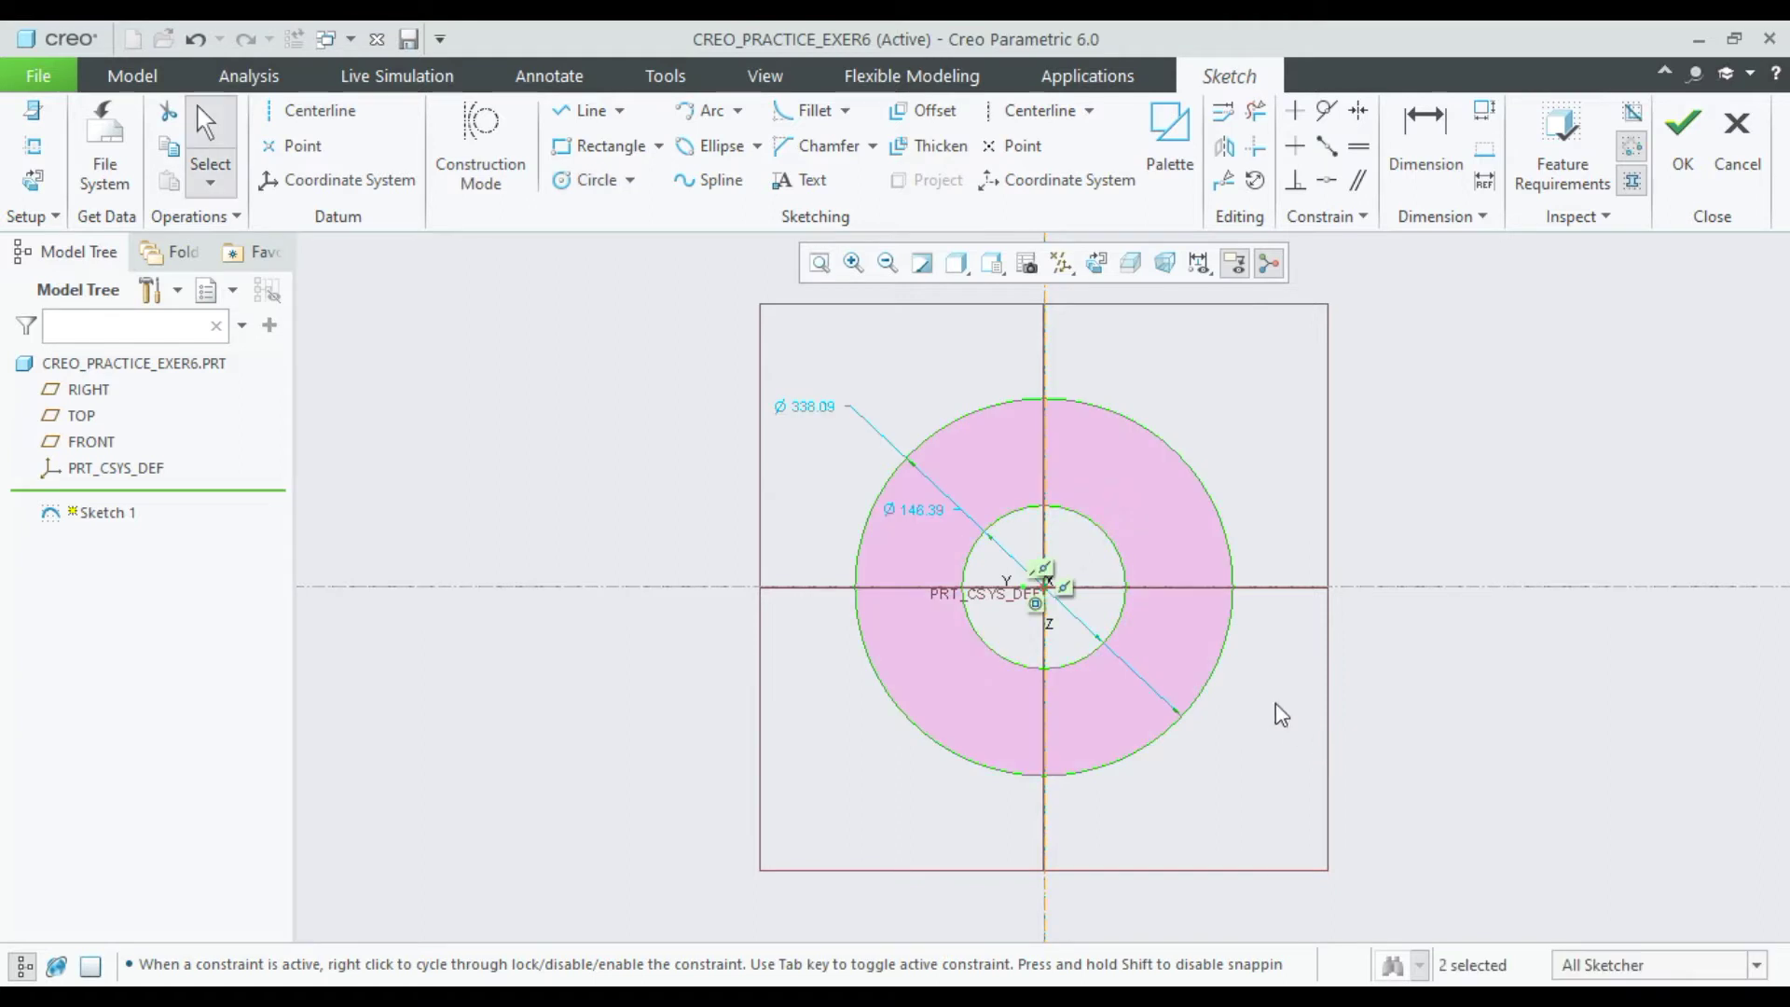
Set the outer circle's diameter to 20 and the inner circle's diameter to 14.
scroll(1152, 606, "up", 3)
left_click_drag(804, 444, 757, 522)
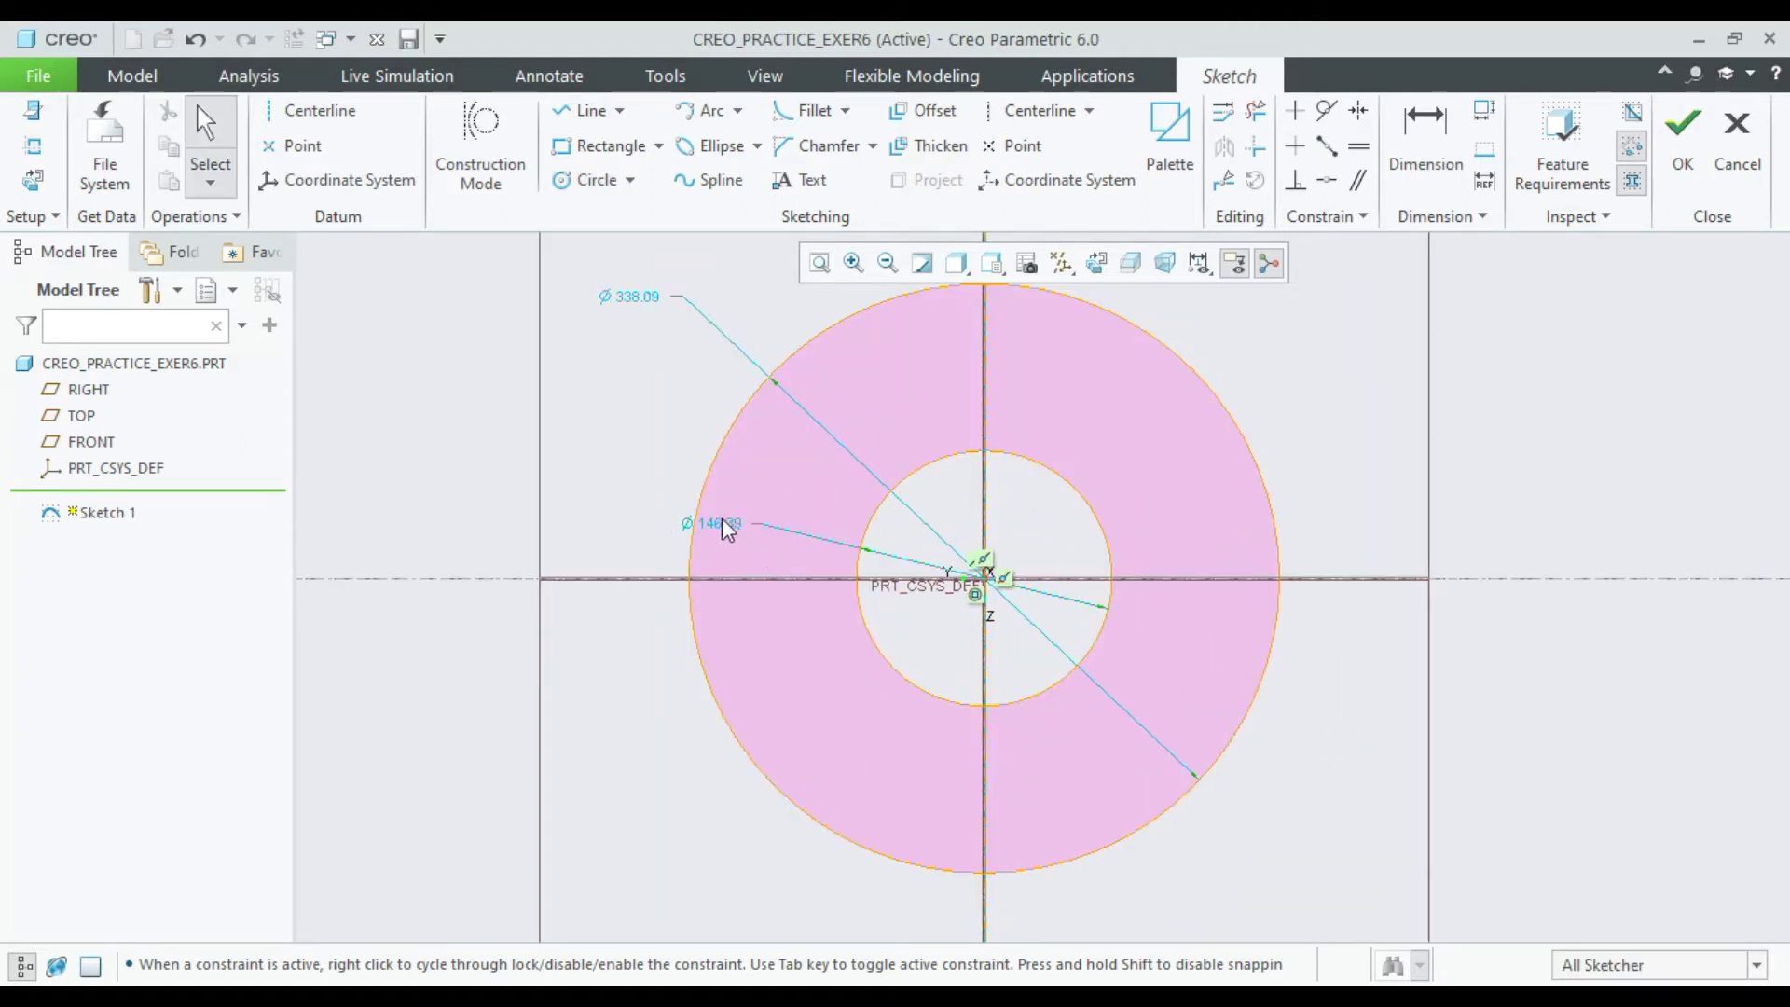
key("1")
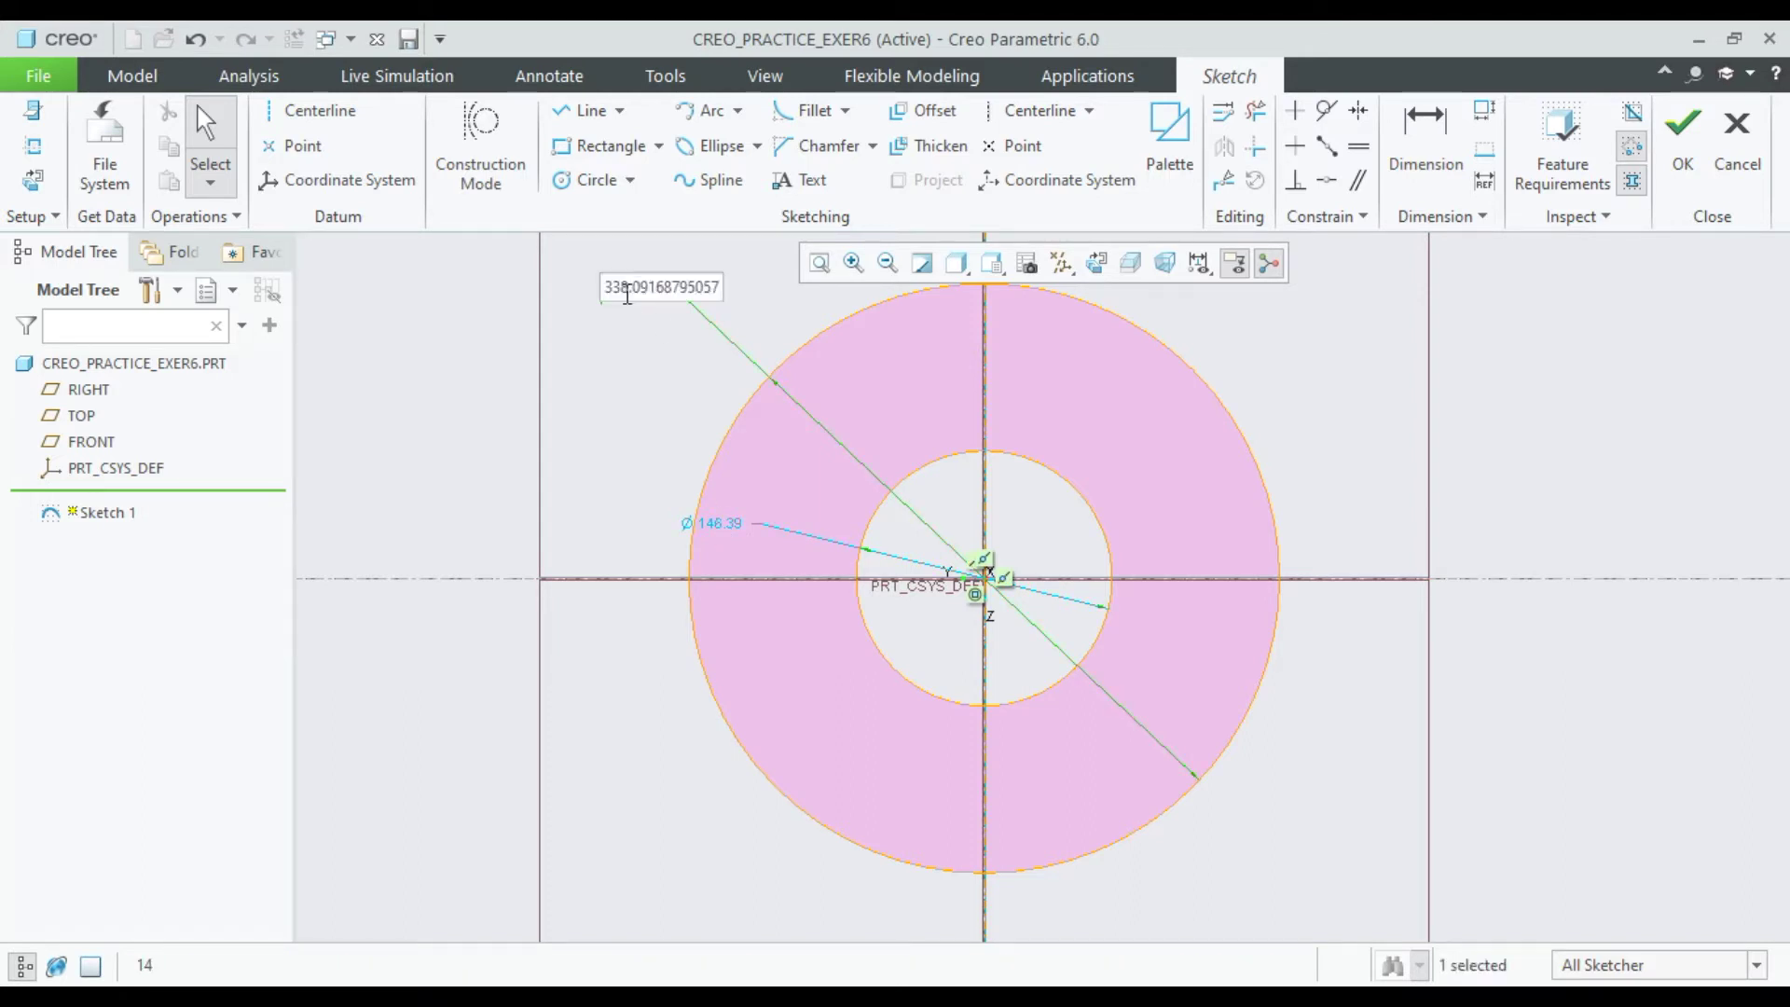
double_click(625, 293)
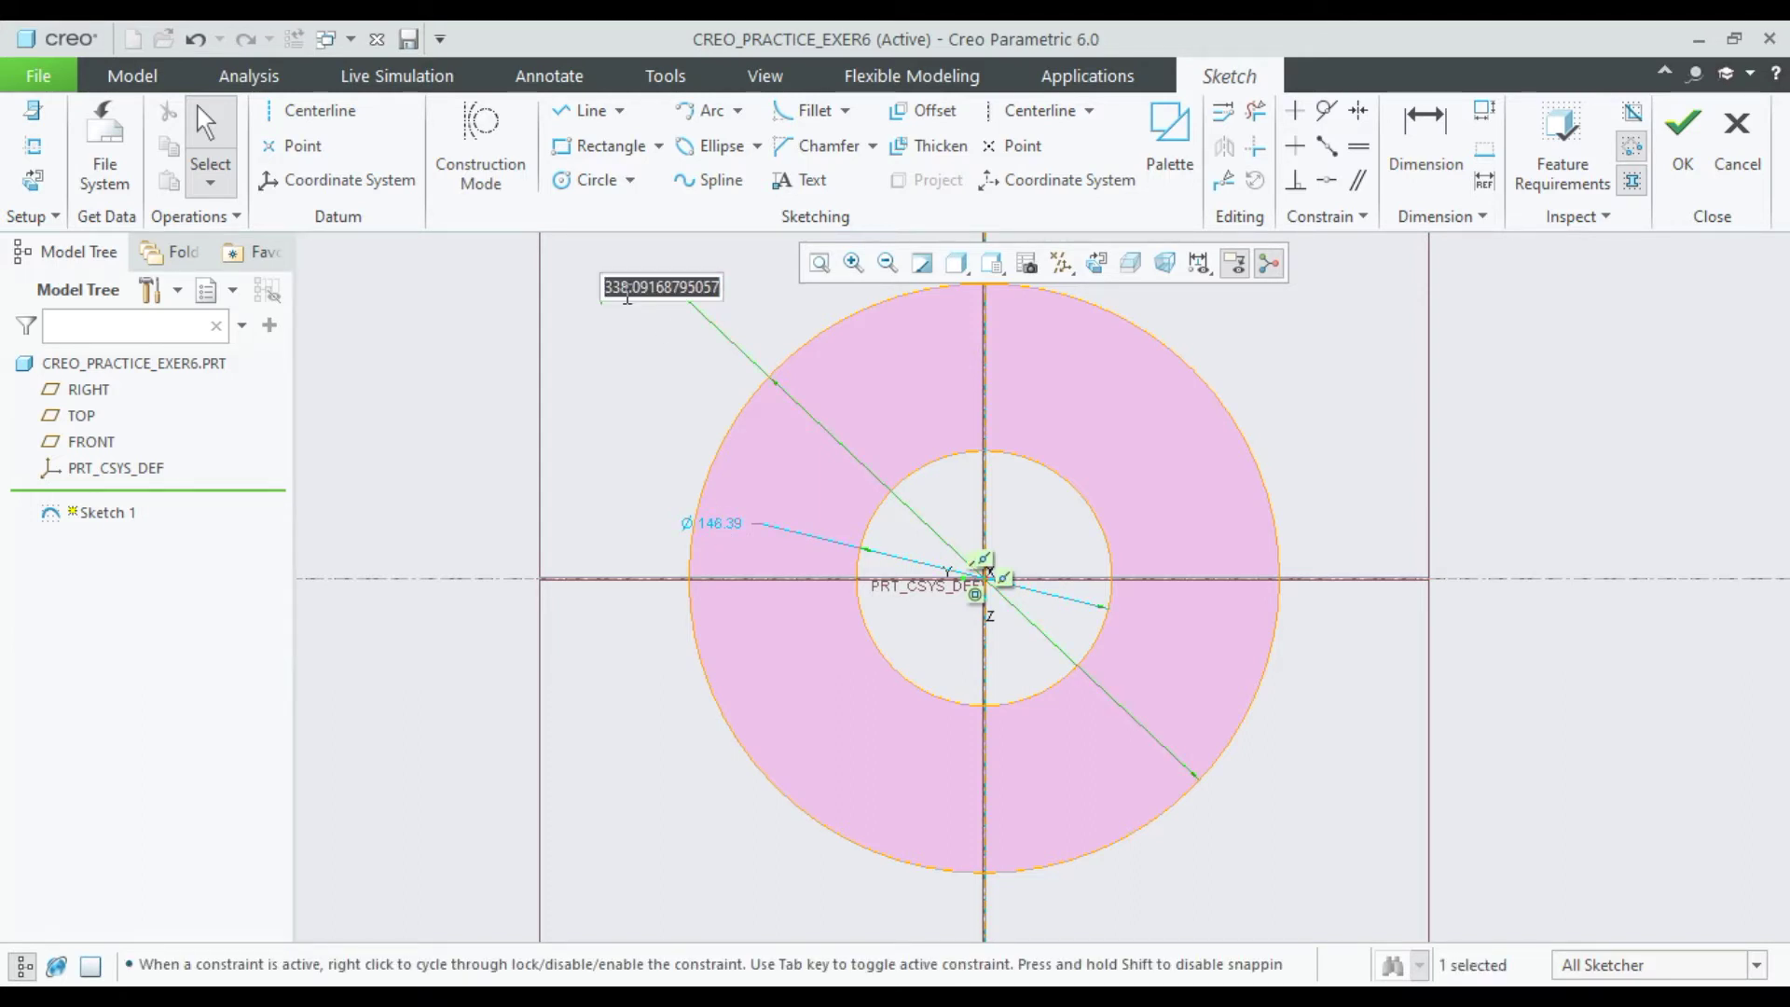
type("20")
key("Return")
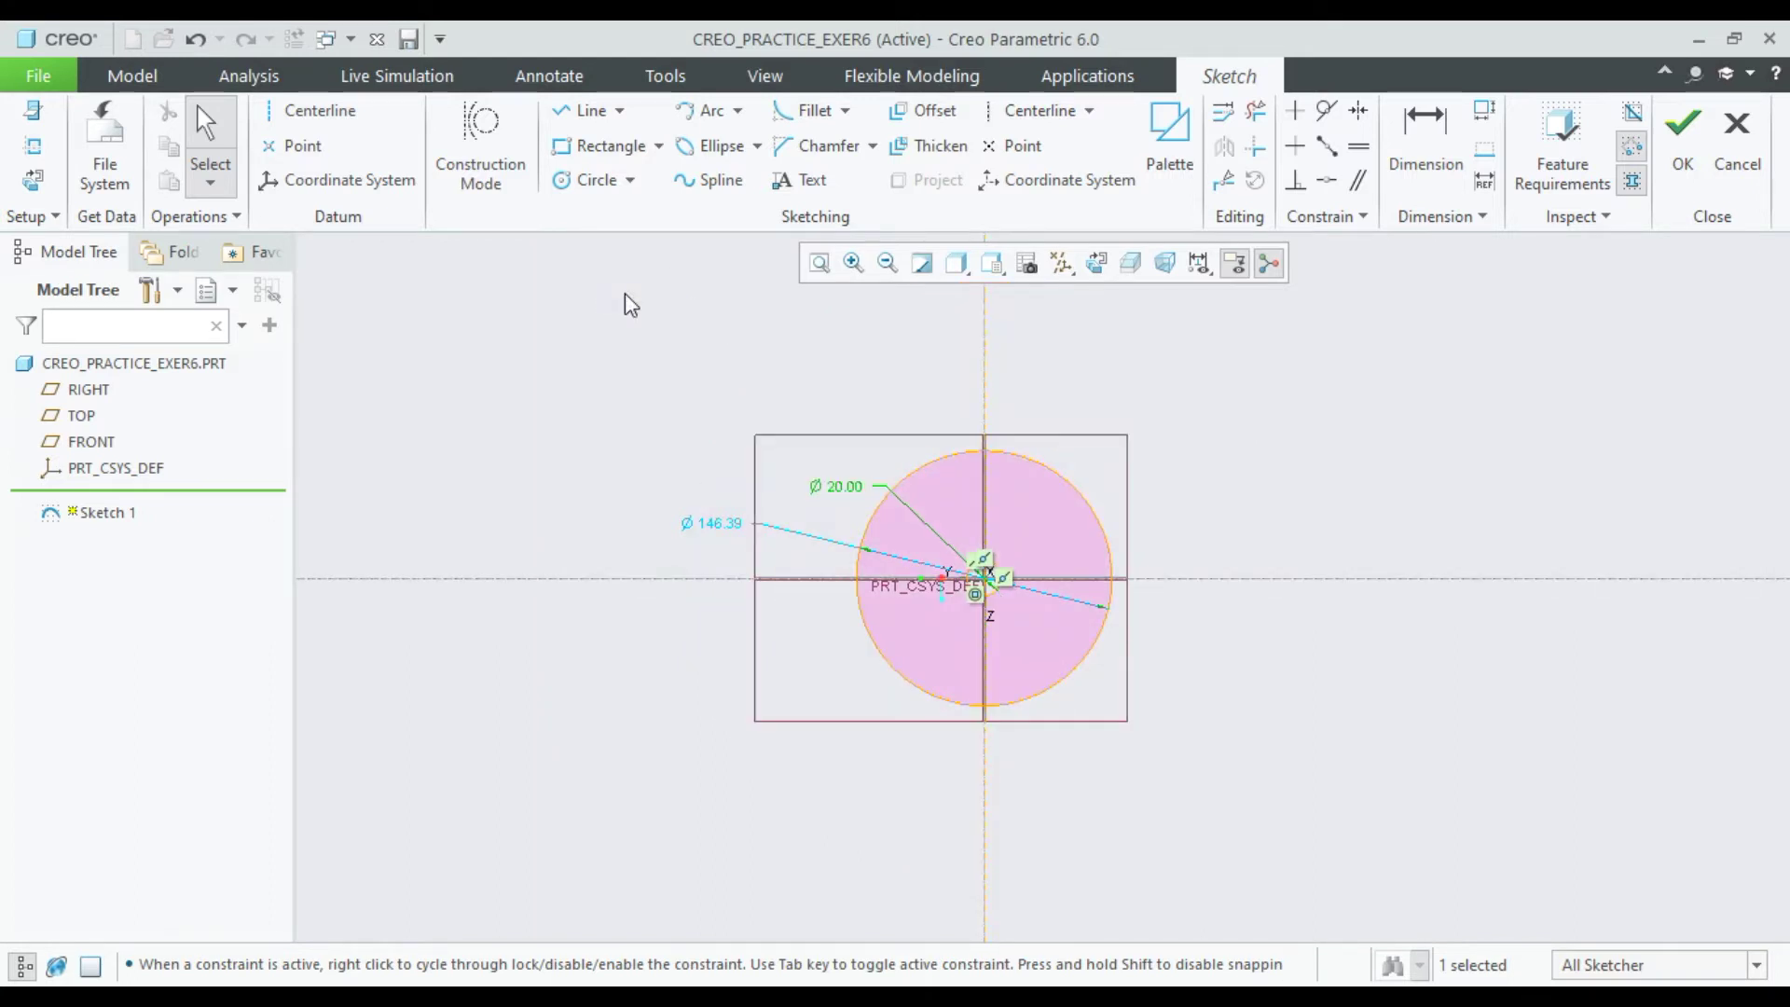
double_click(712, 523)
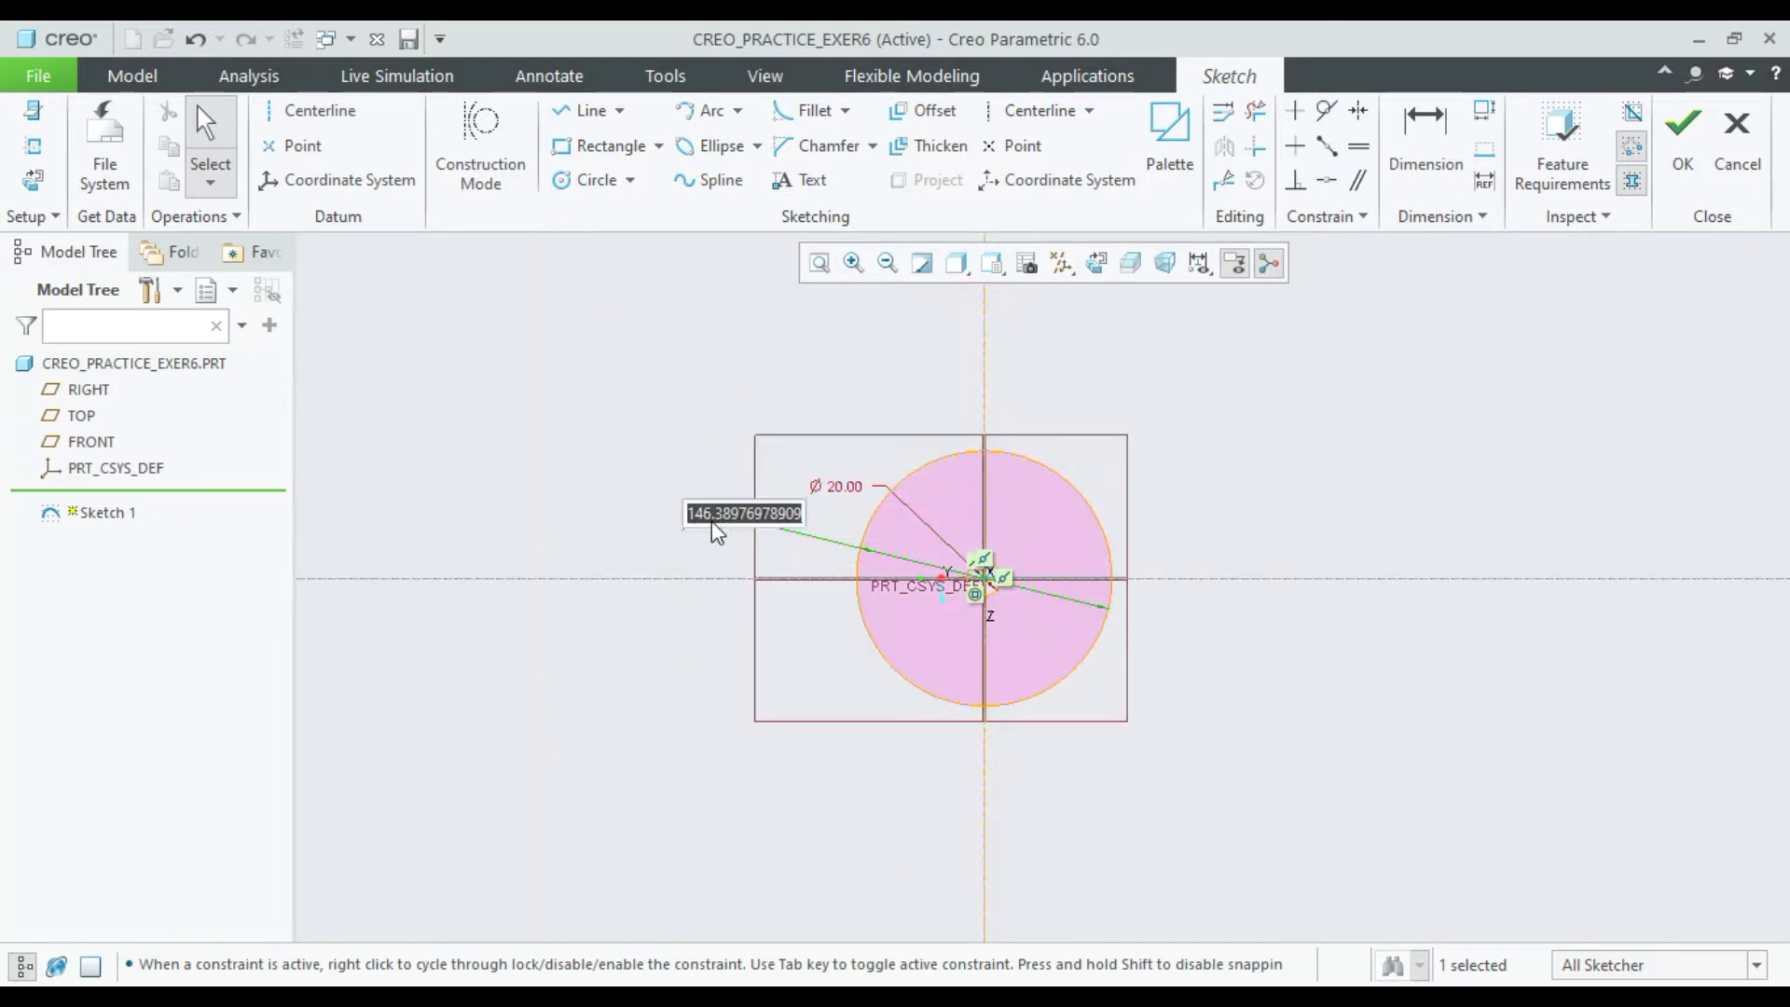
type("14")
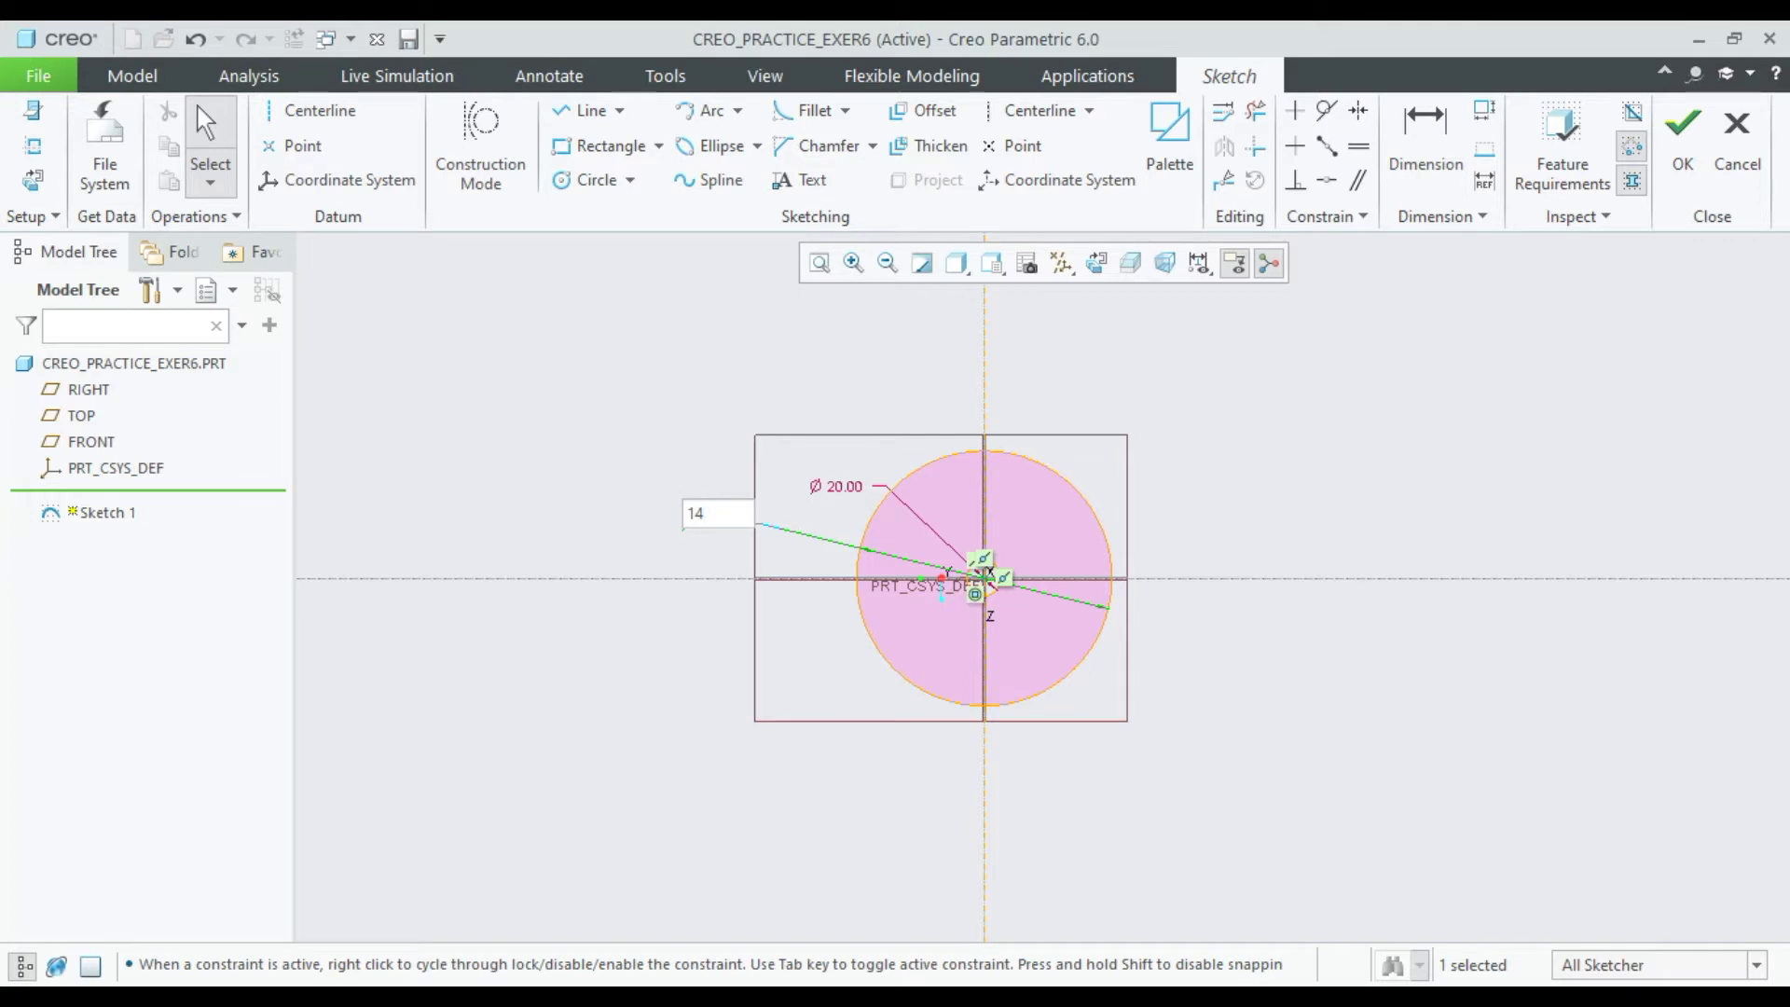
key("Return")
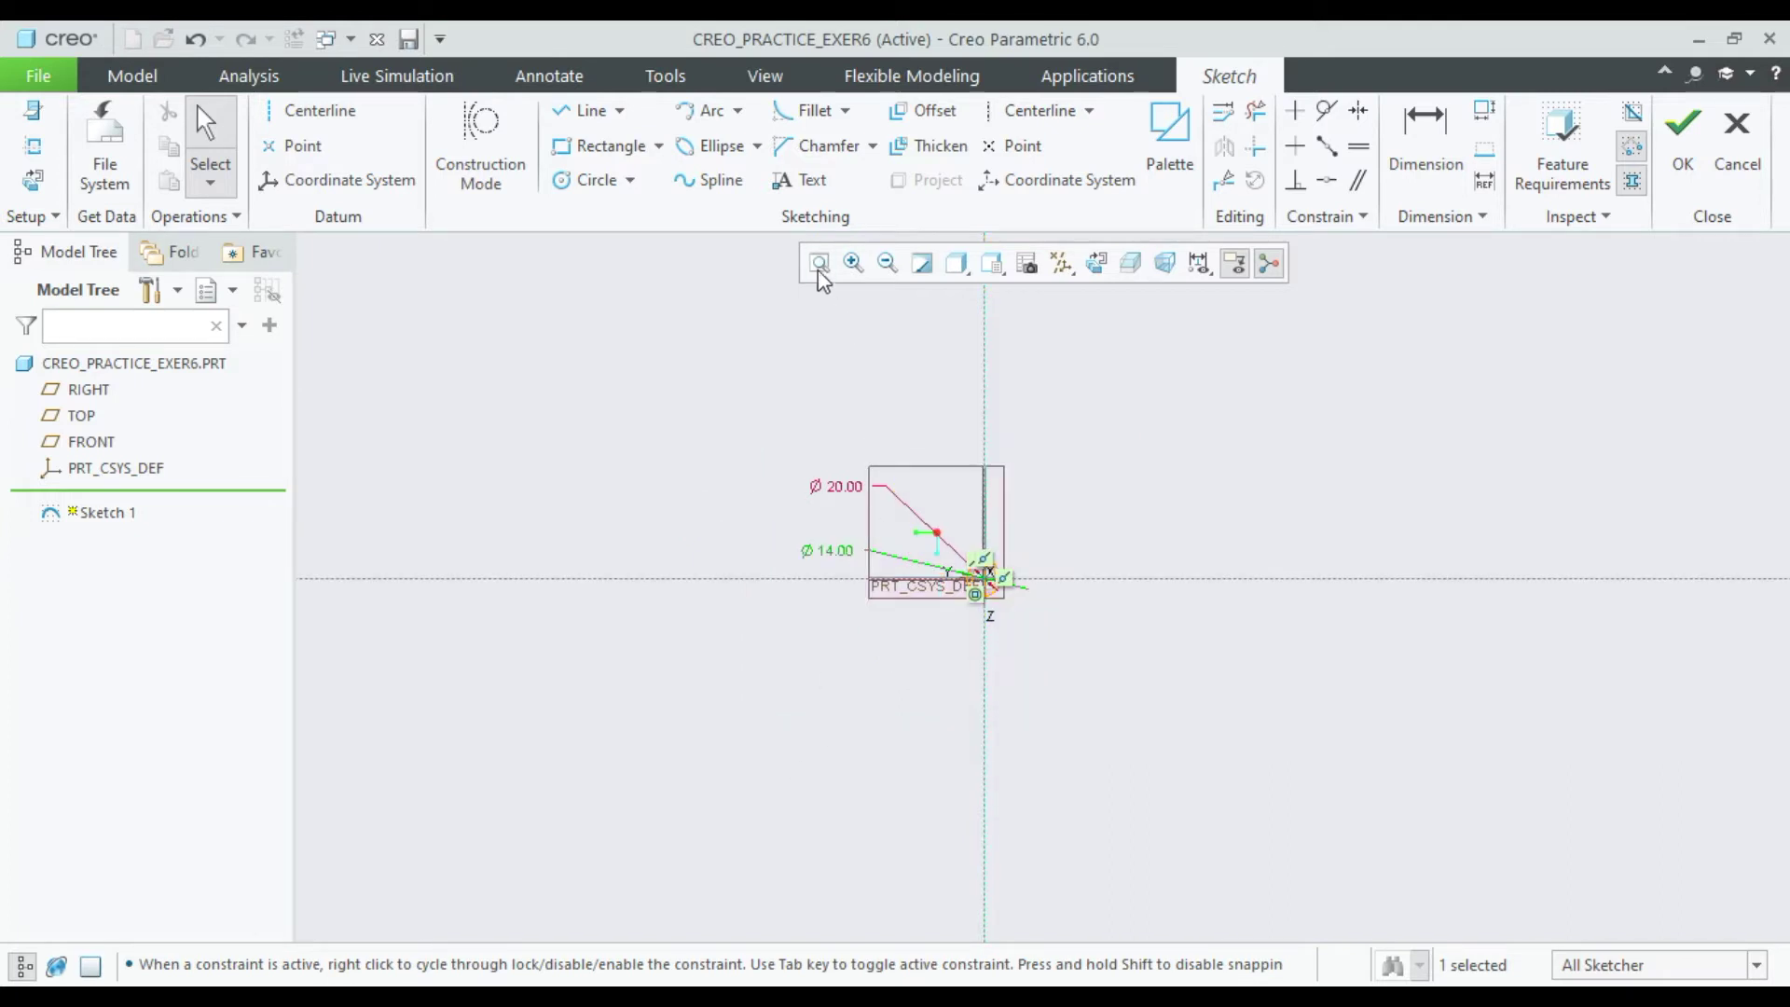
Move the two diameter dimensions closer to the circles and refit the sketch in the view.
left_click(819, 270)
left_click_drag(725, 406, 1114, 675)
left_click_drag(690, 673, 1087, 734)
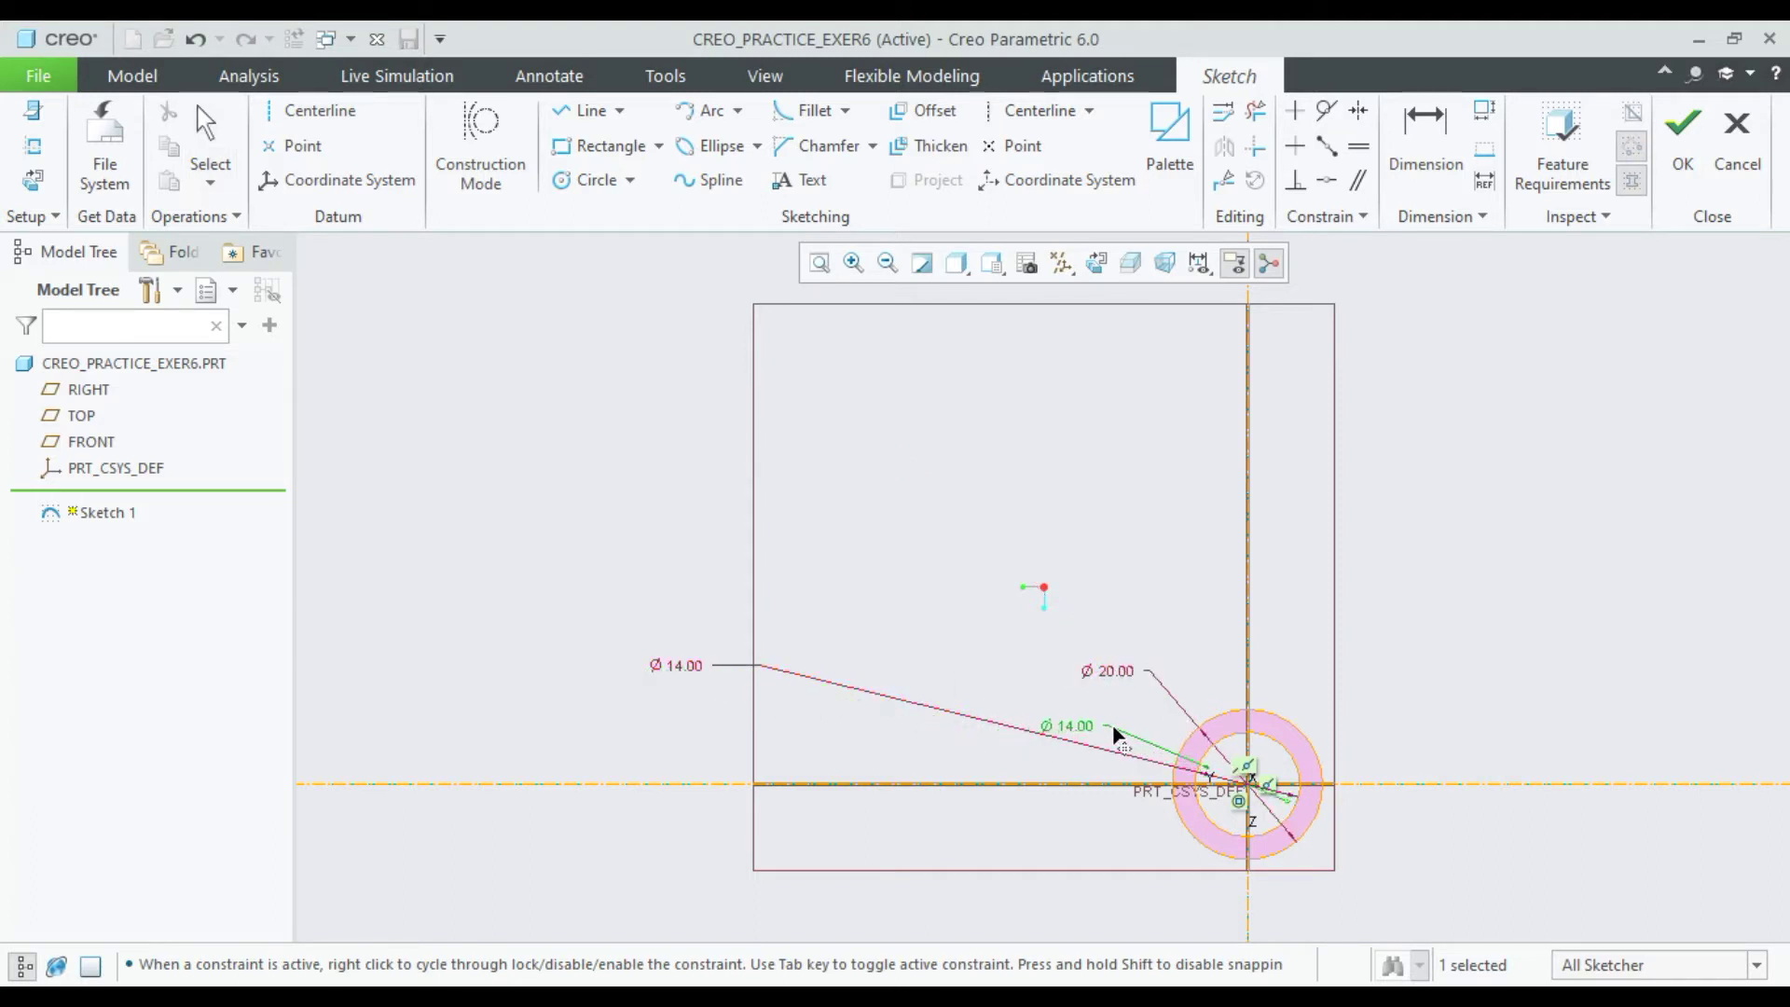
left_click(819, 270)
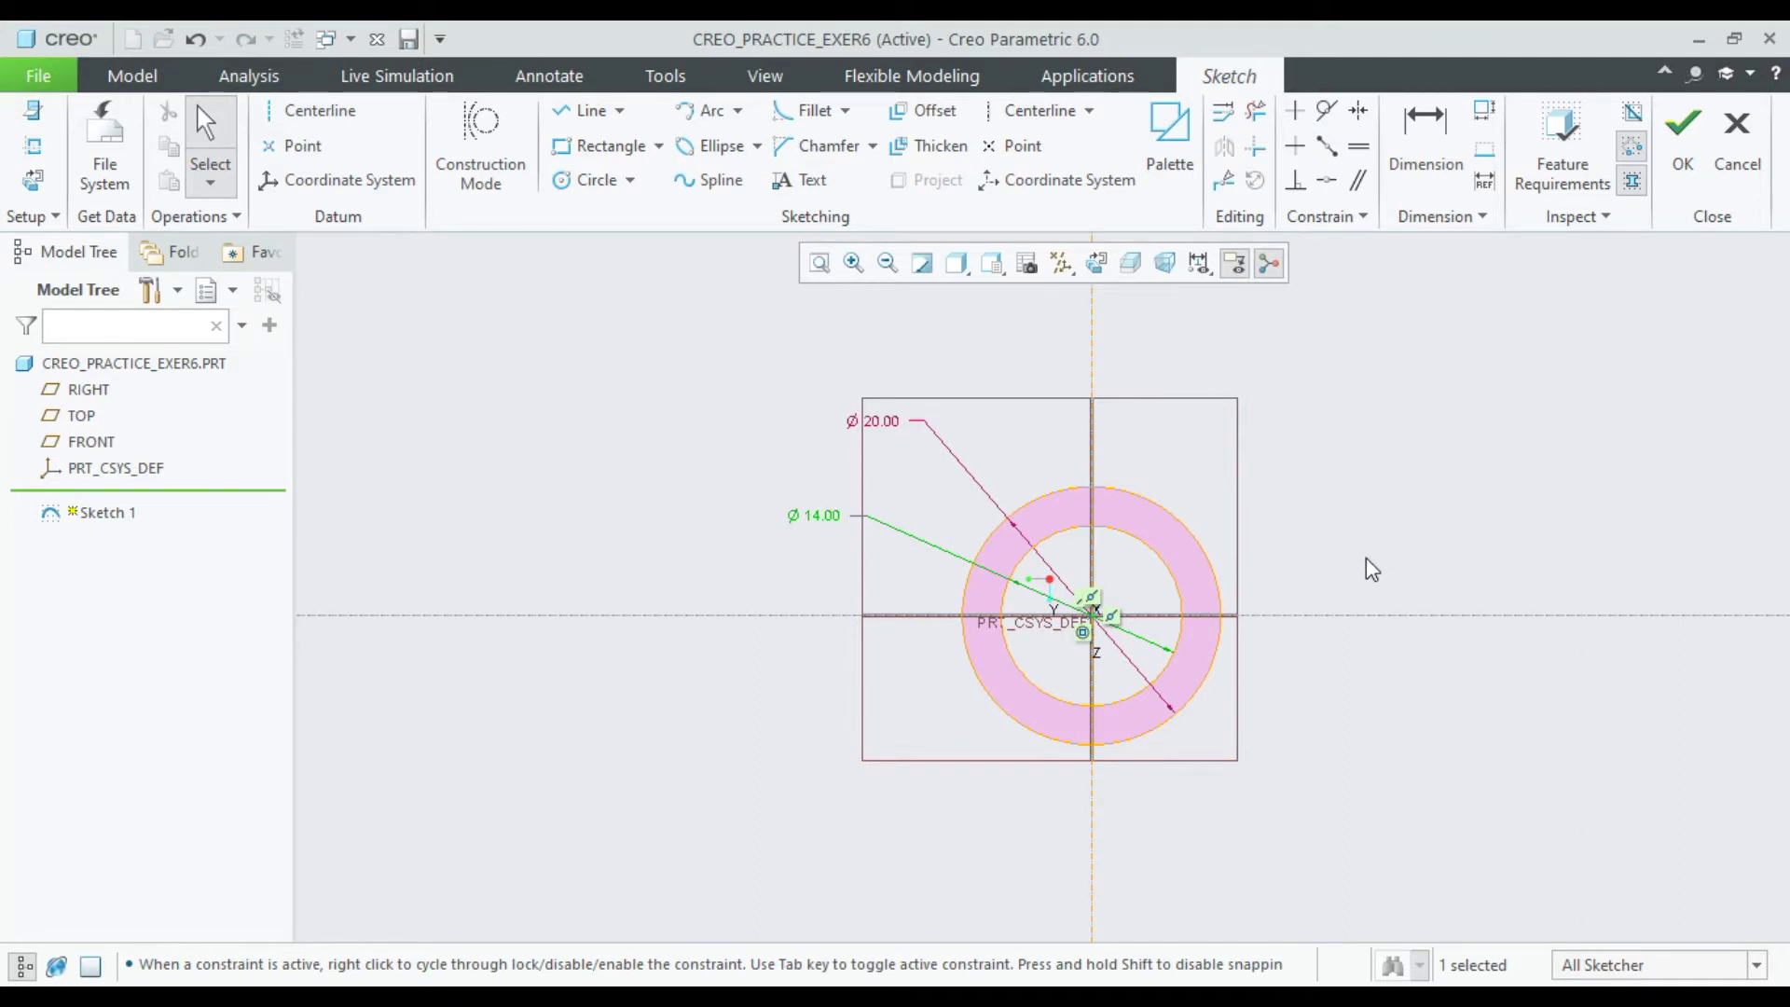
Sketch connected lines from the outer circle up about 4.32, across about 2.52 to the vertical centerline, and down to the inner circle.
scroll(1337, 555, "up", 1)
scroll(1232, 338, "down", 1)
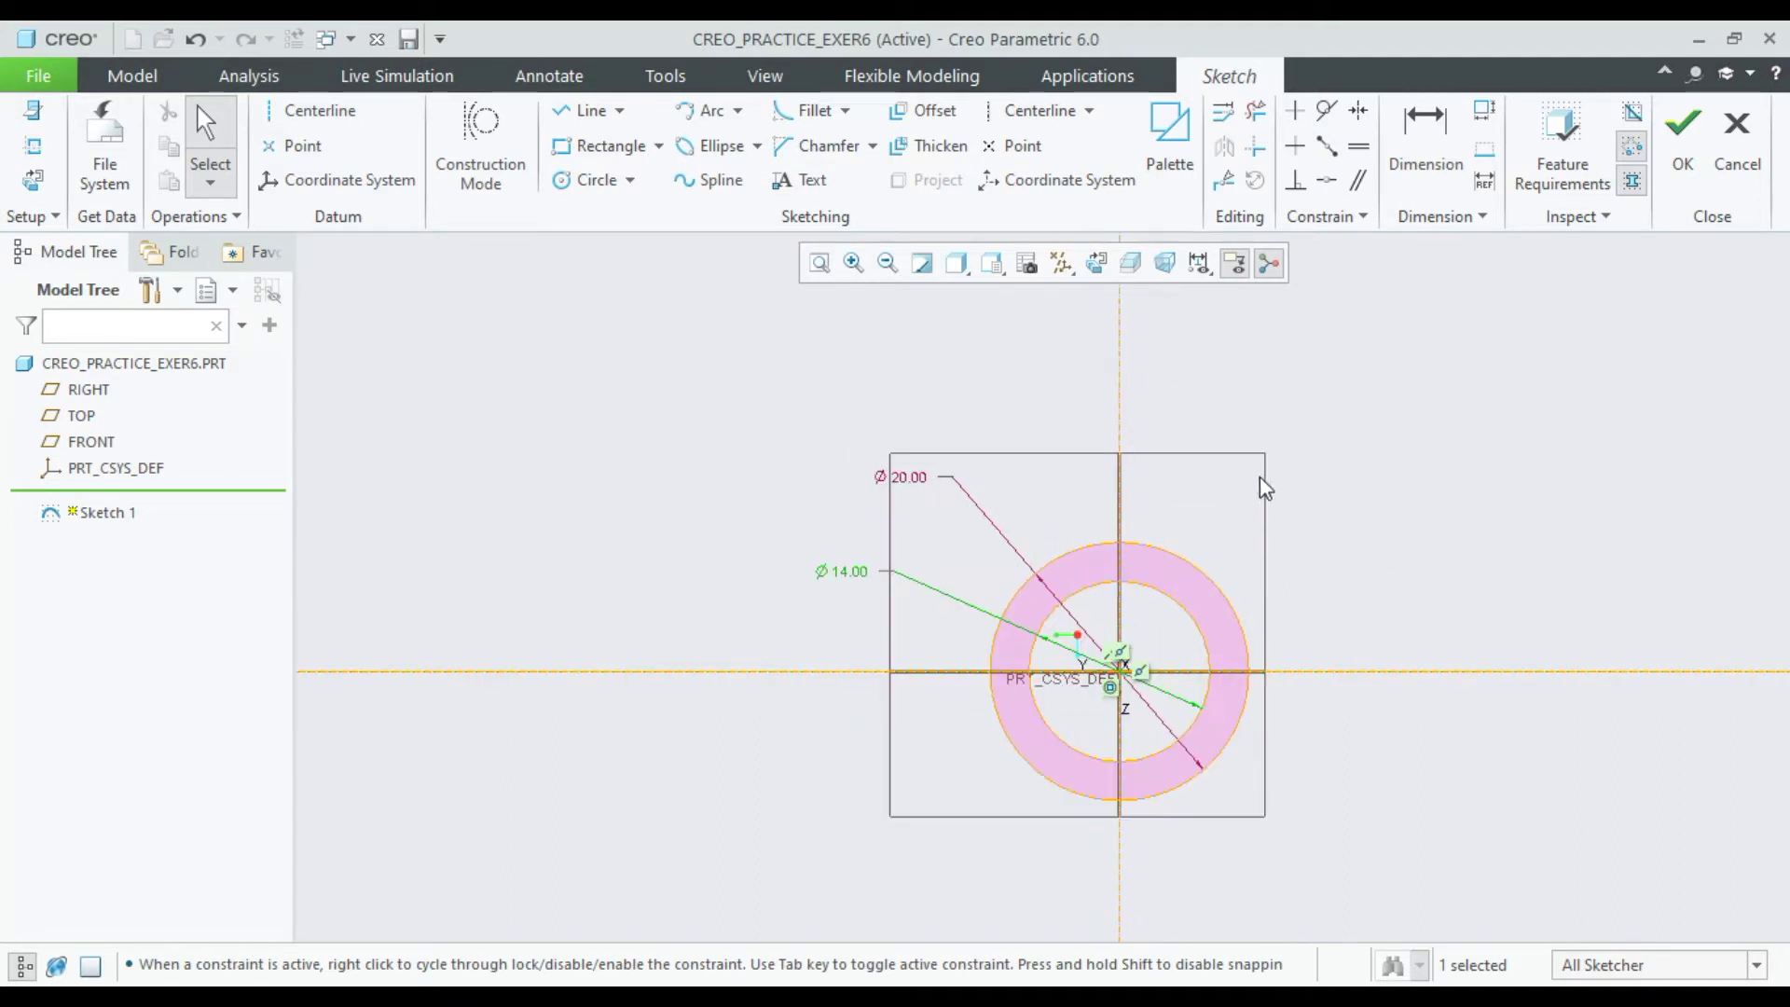
scroll(1262, 645, "down", 1)
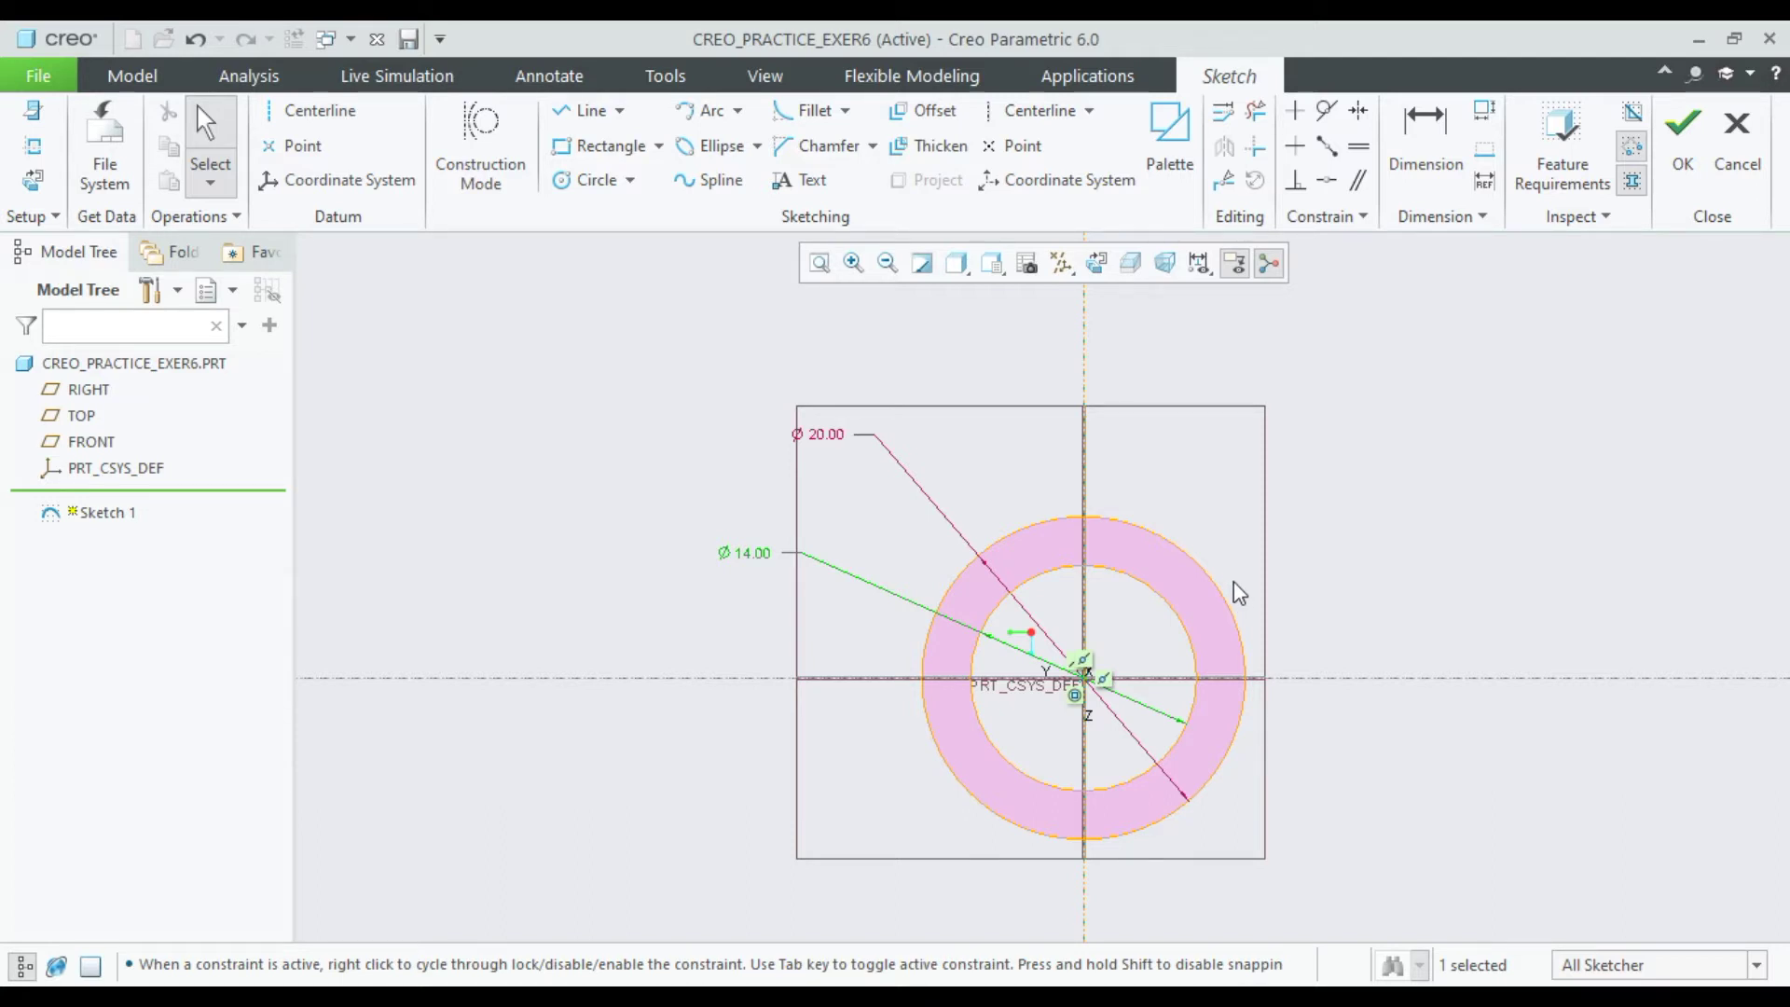
left_click(604, 113)
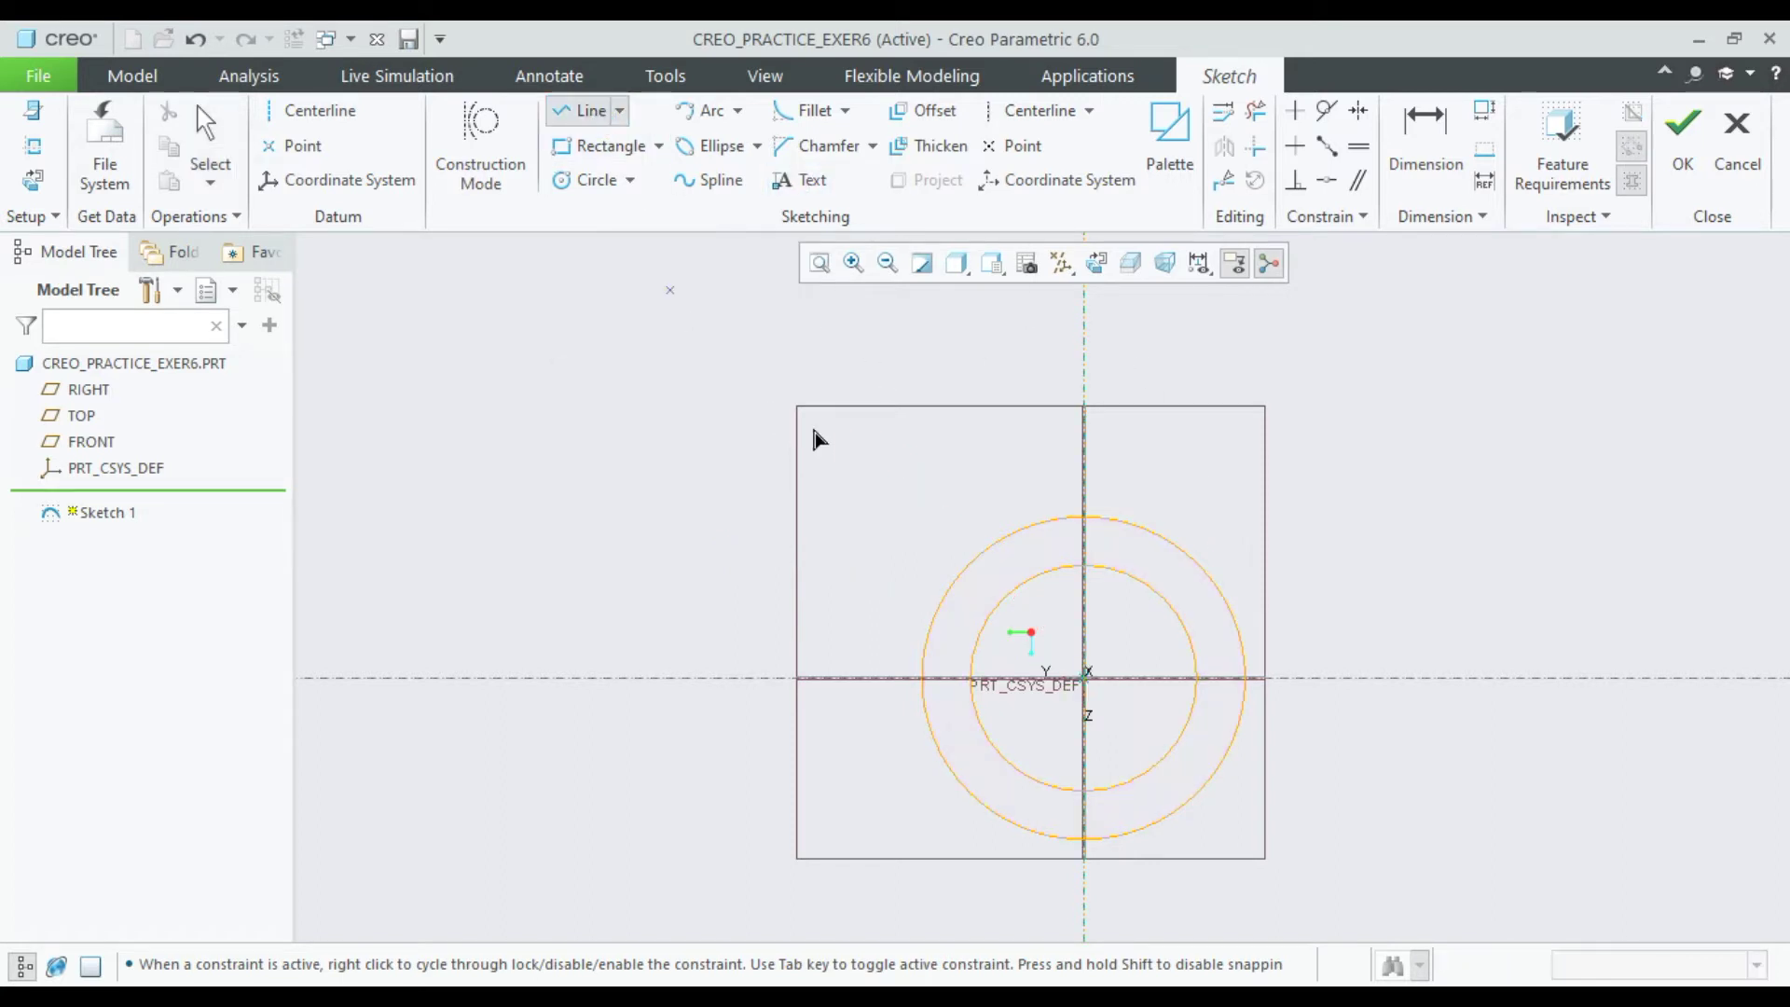
left_click(1043, 454)
left_click(1086, 453)
left_click(1084, 564)
middle_click(1290, 427)
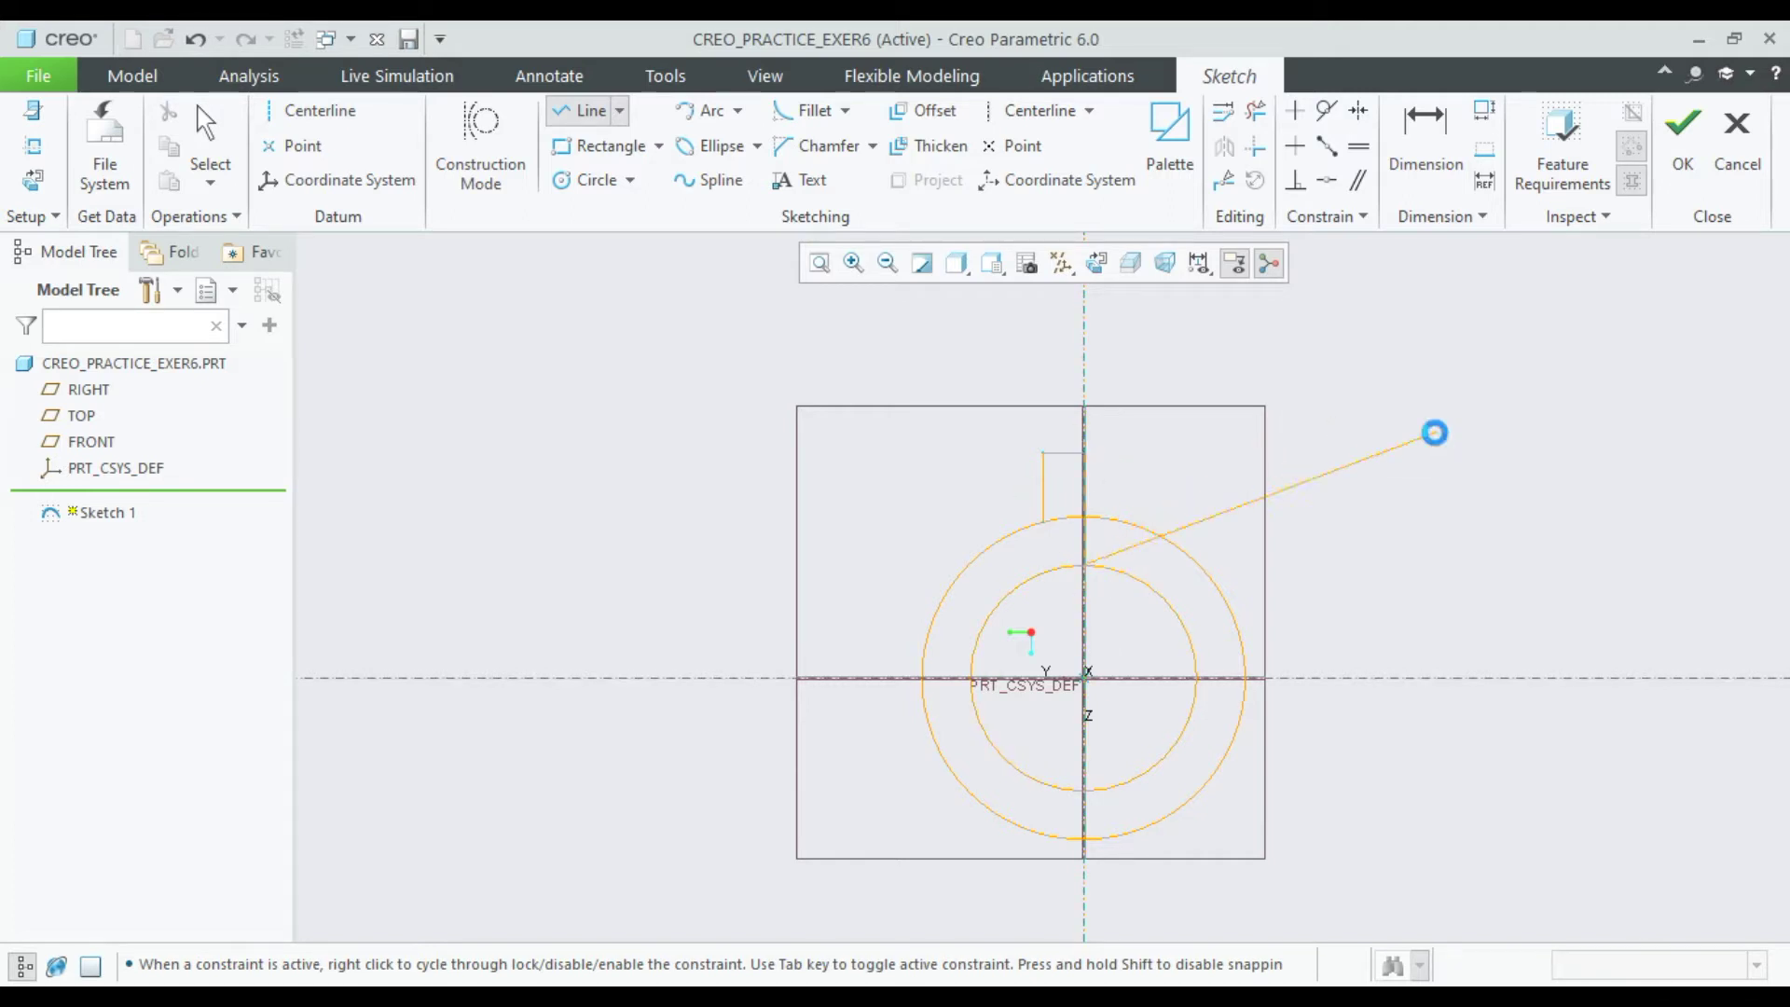
middle_click(1333, 469)
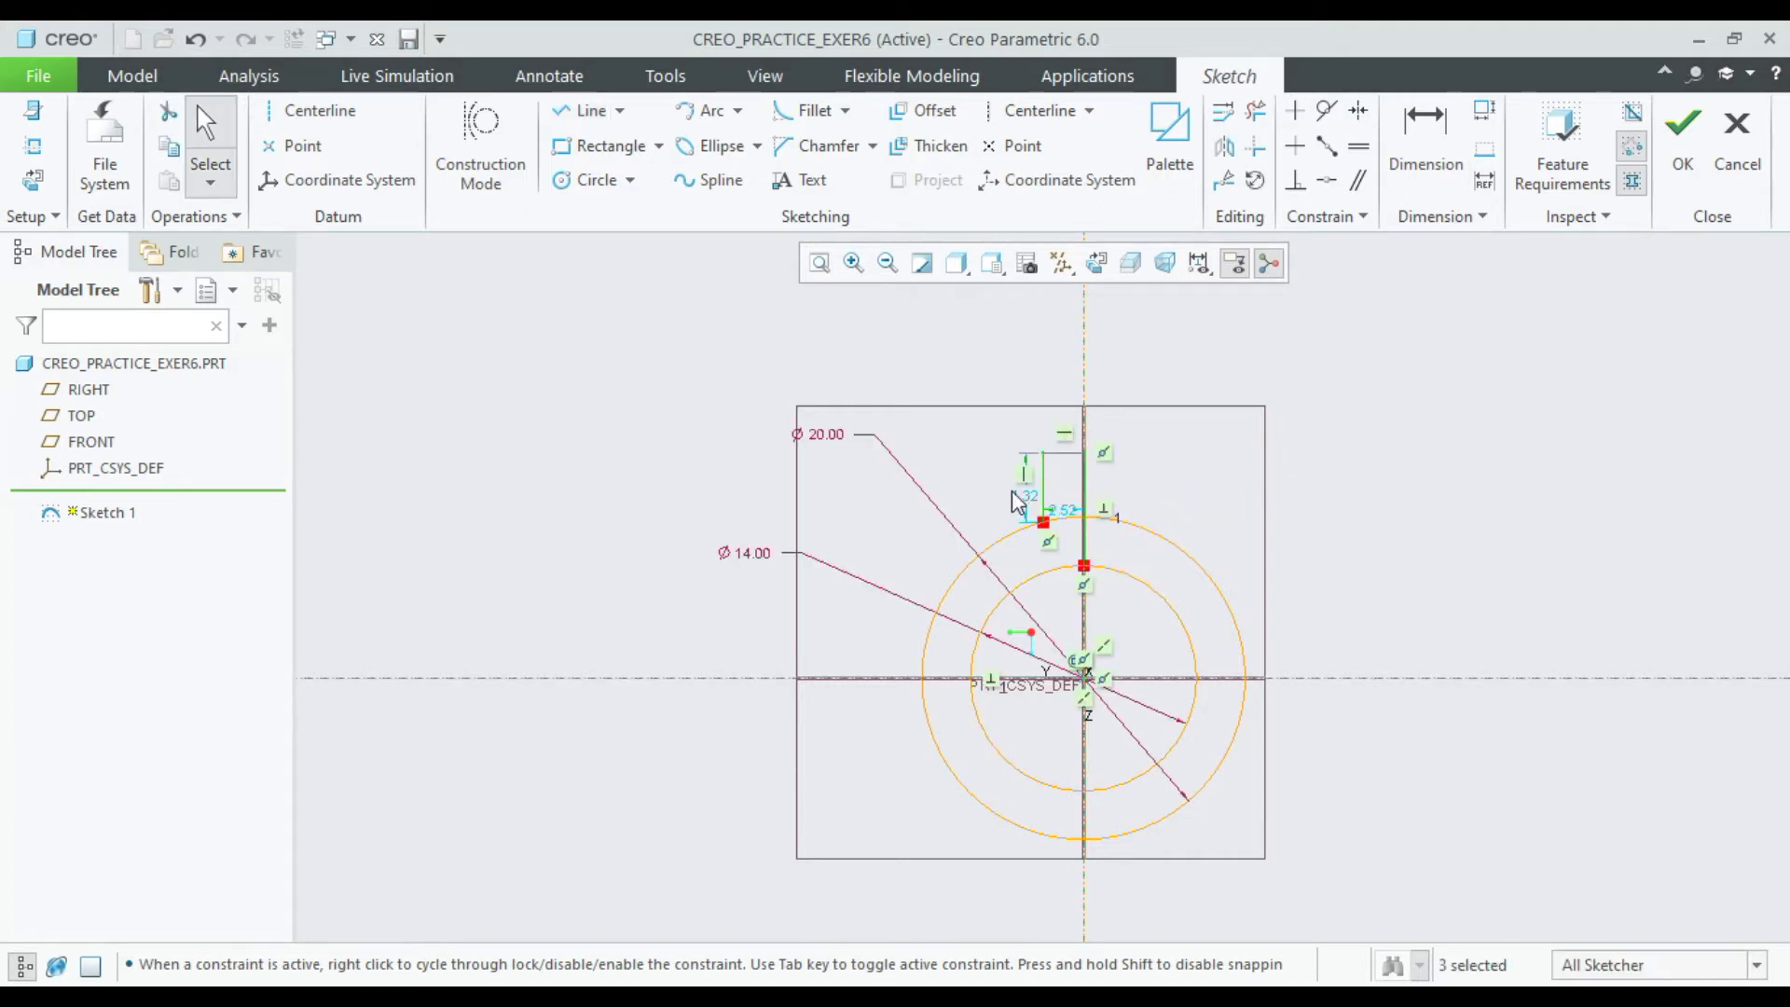
Set the left vertical line's length to 3.6 and its distance from the vertical centerline to 3.
scroll(1016, 501, "up", 4)
double_click(1039, 501)
double_click(1037, 494)
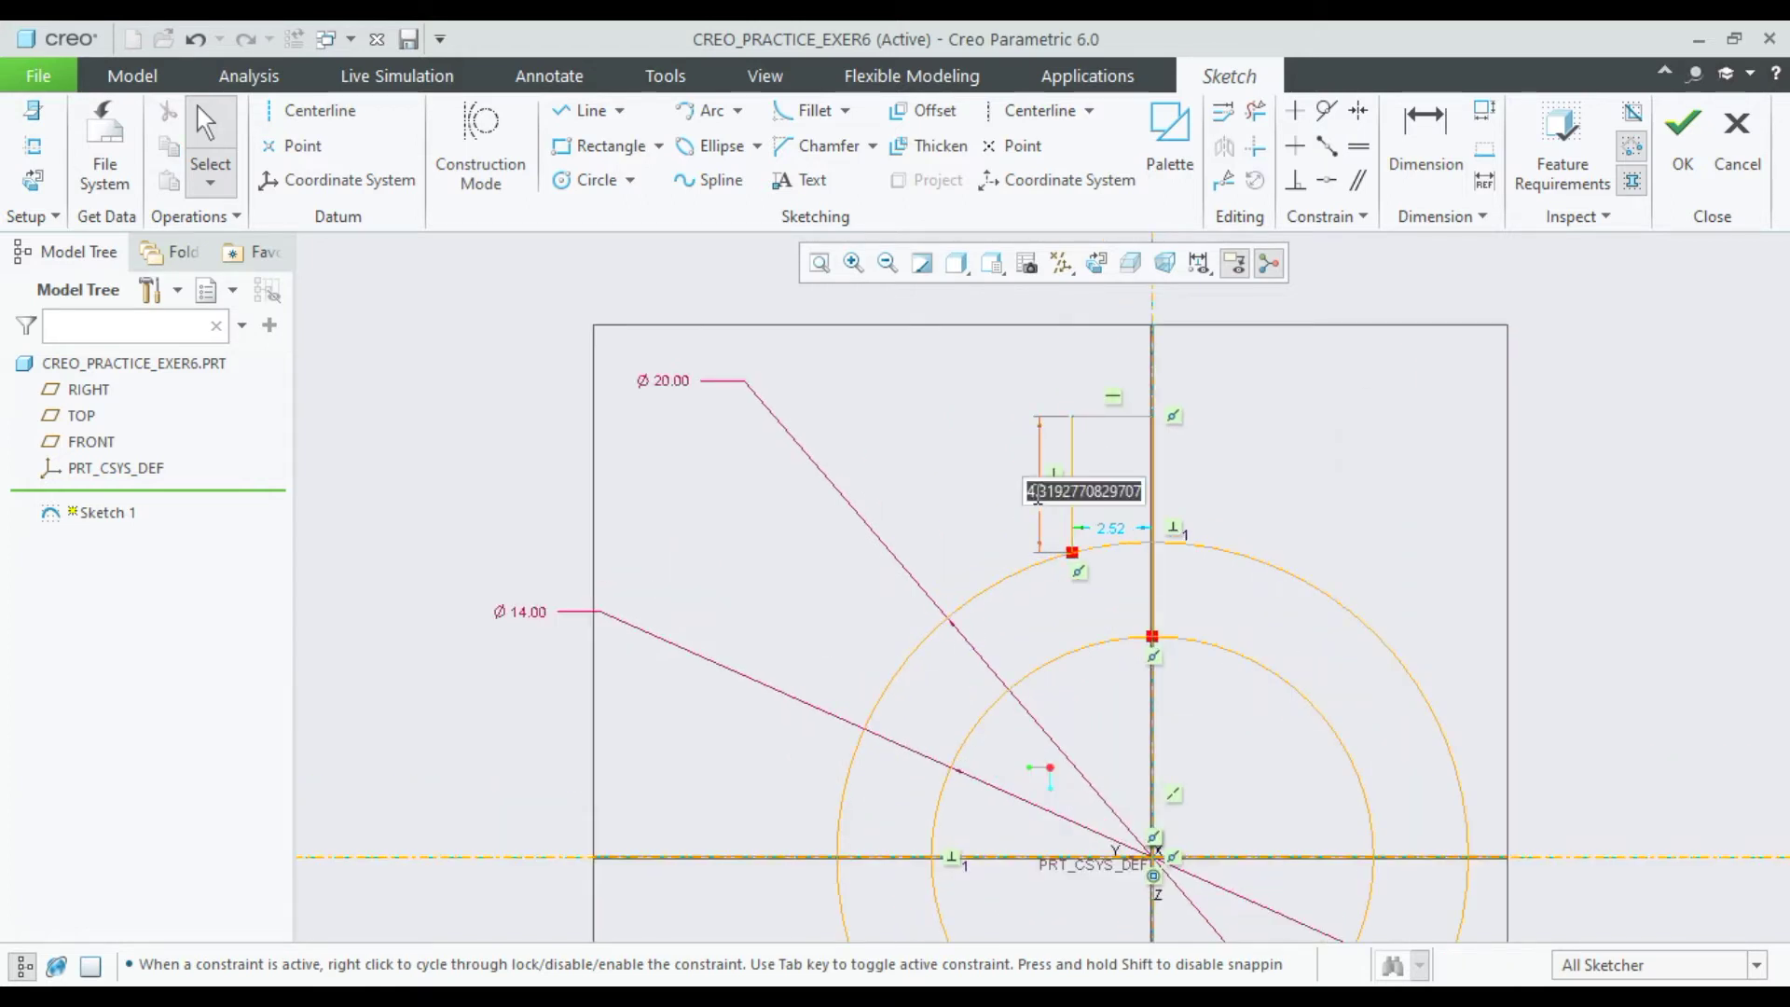
type("3.6")
key("Return")
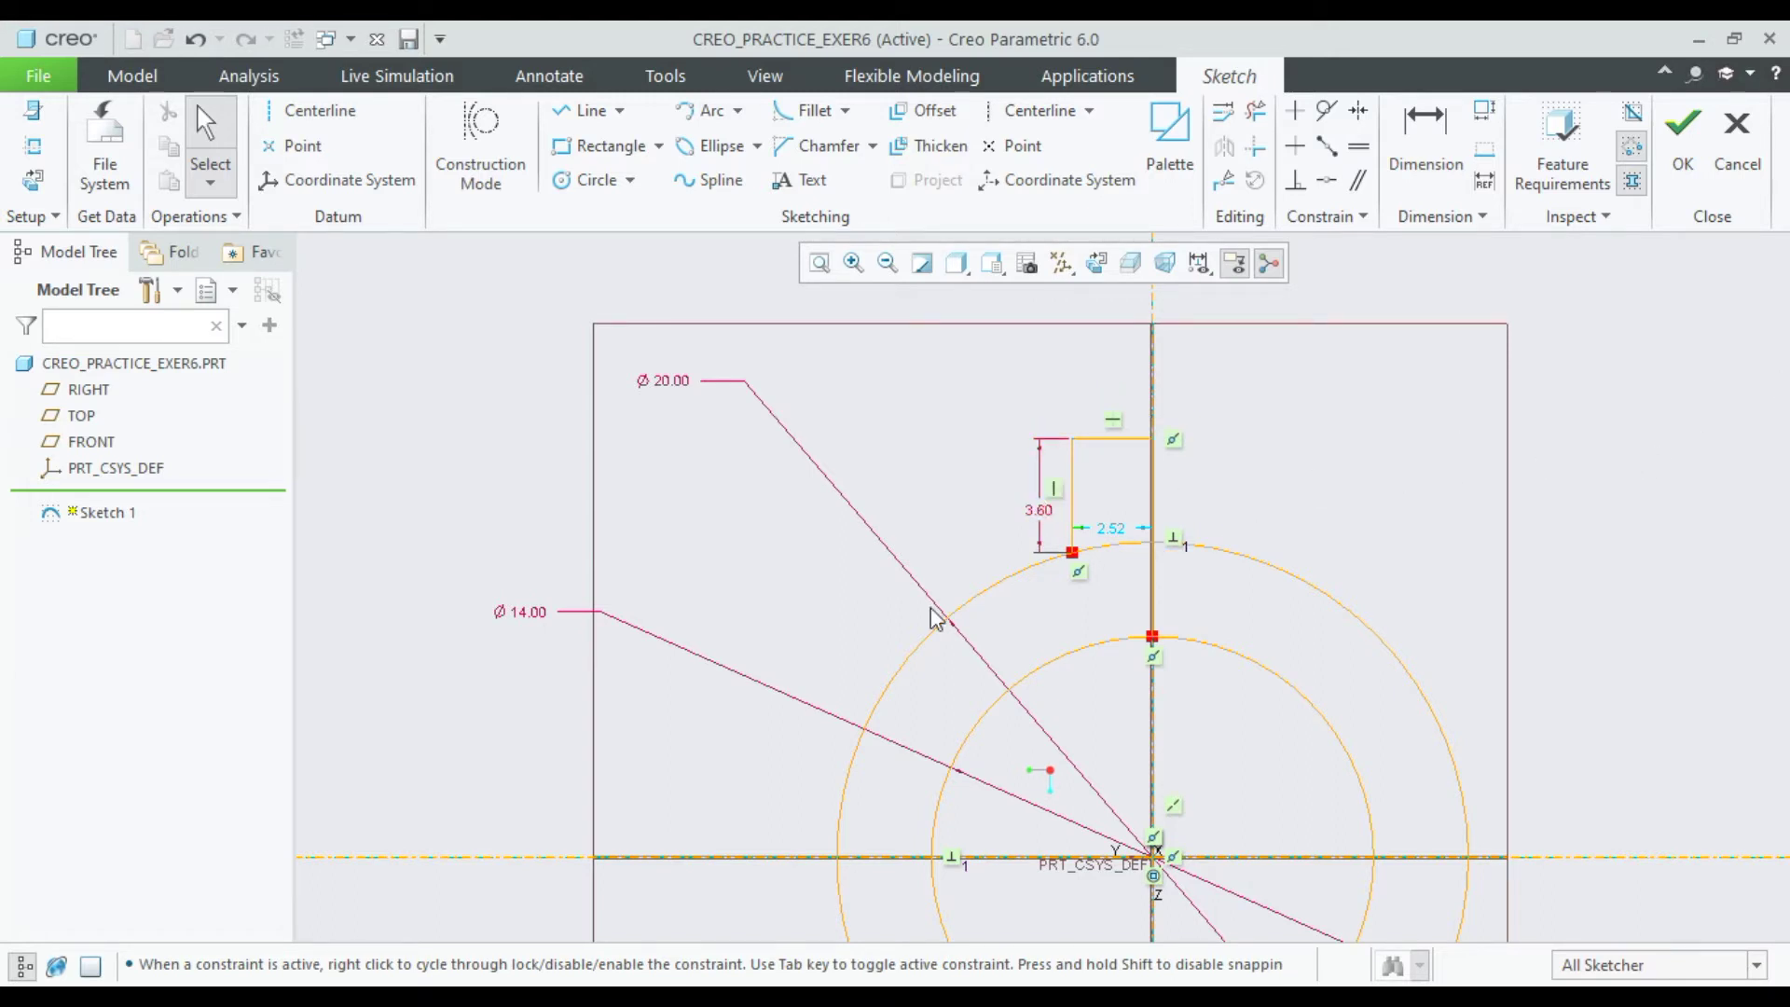
double_click(1121, 536)
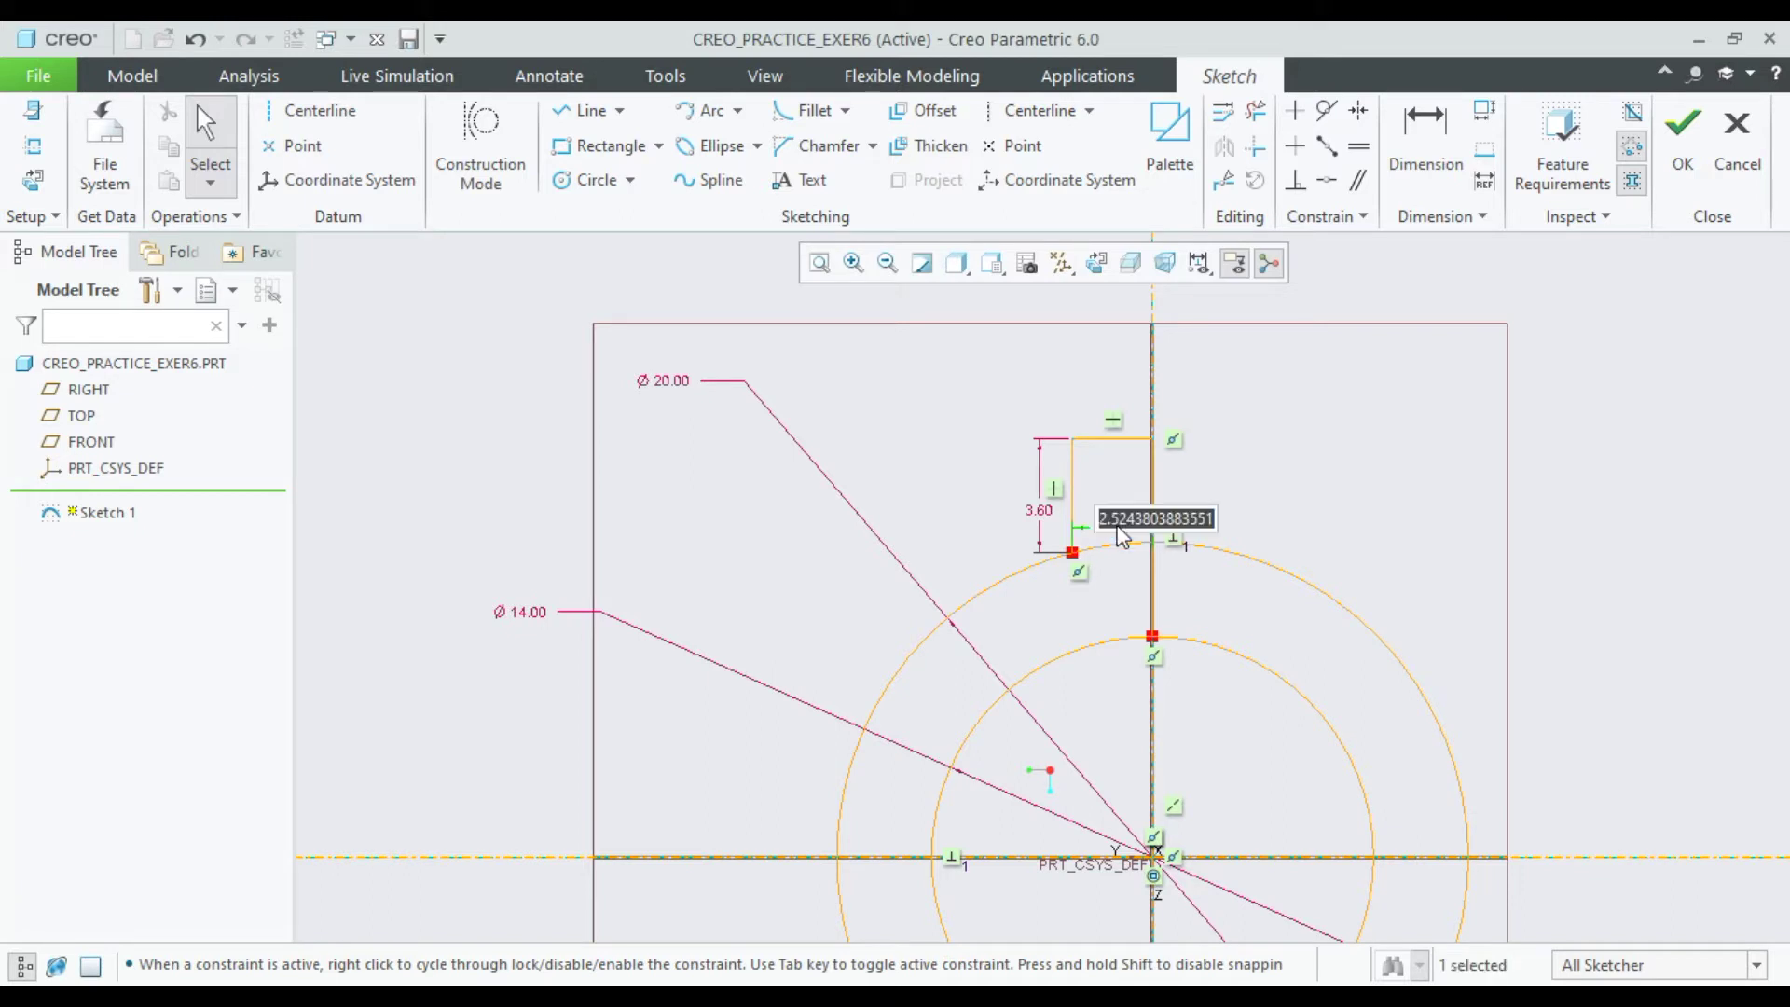
type("3")
key("Return")
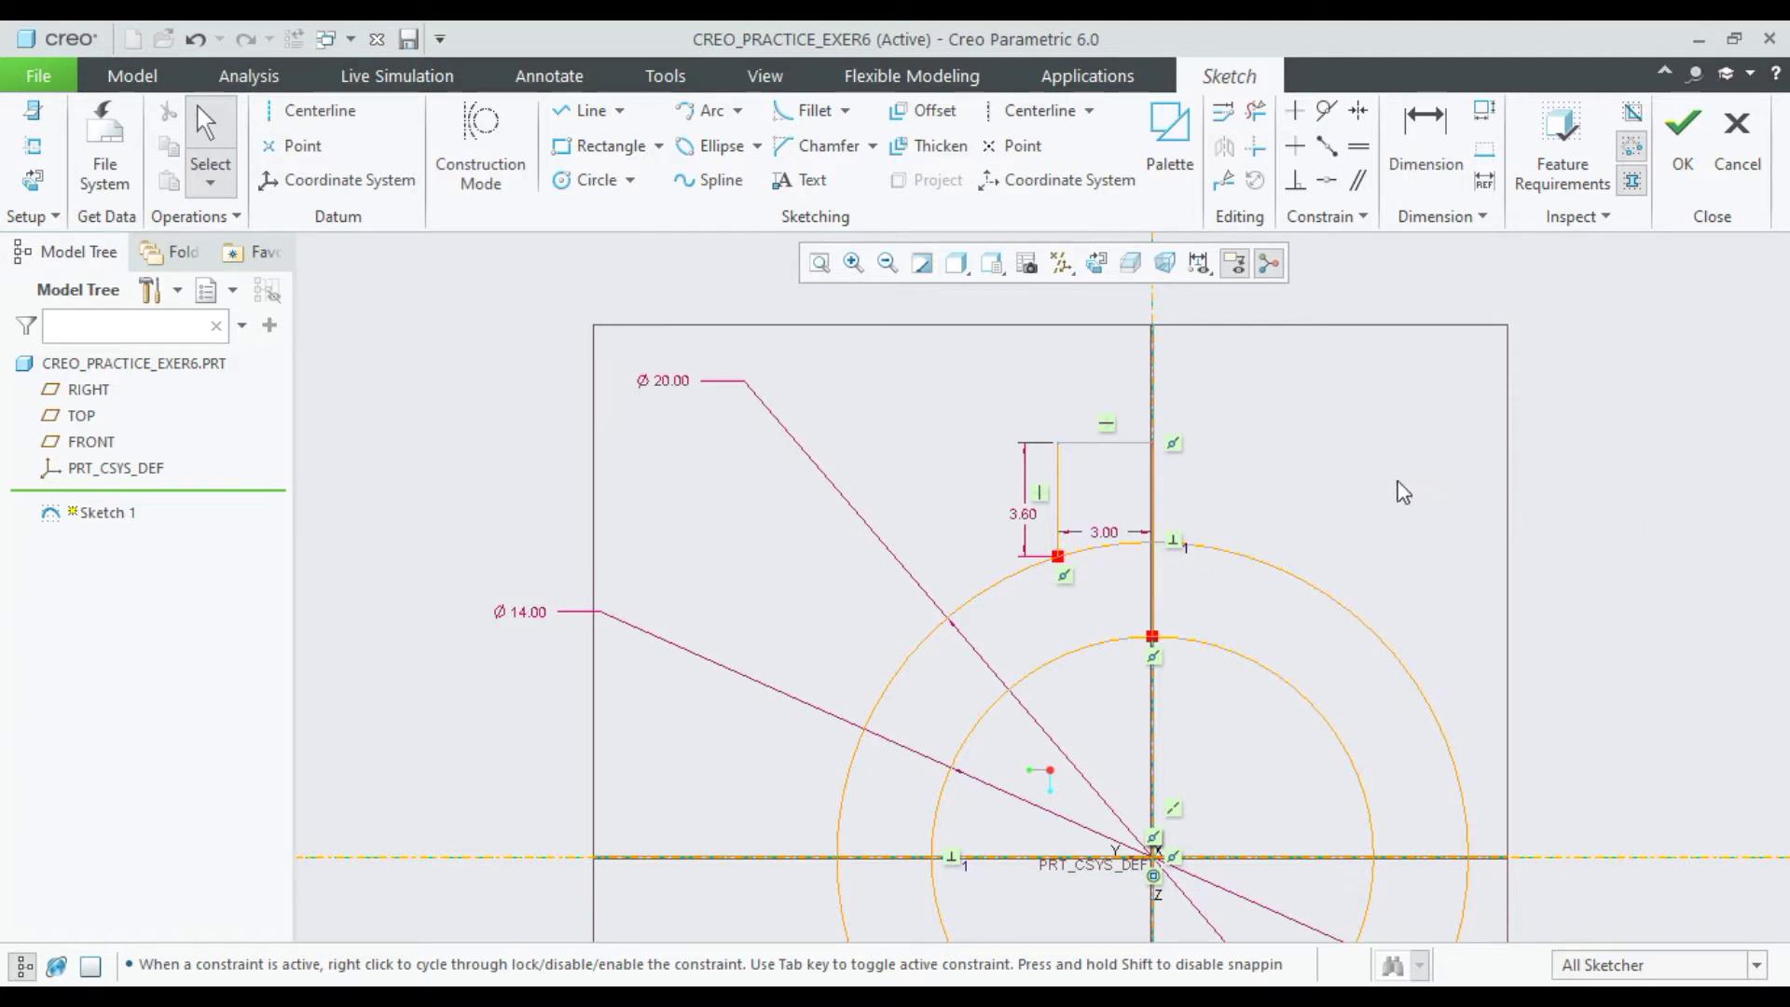
Delete the vertical sketch line that lies on the vertical centerline.
scroll(1227, 477, "down", 1)
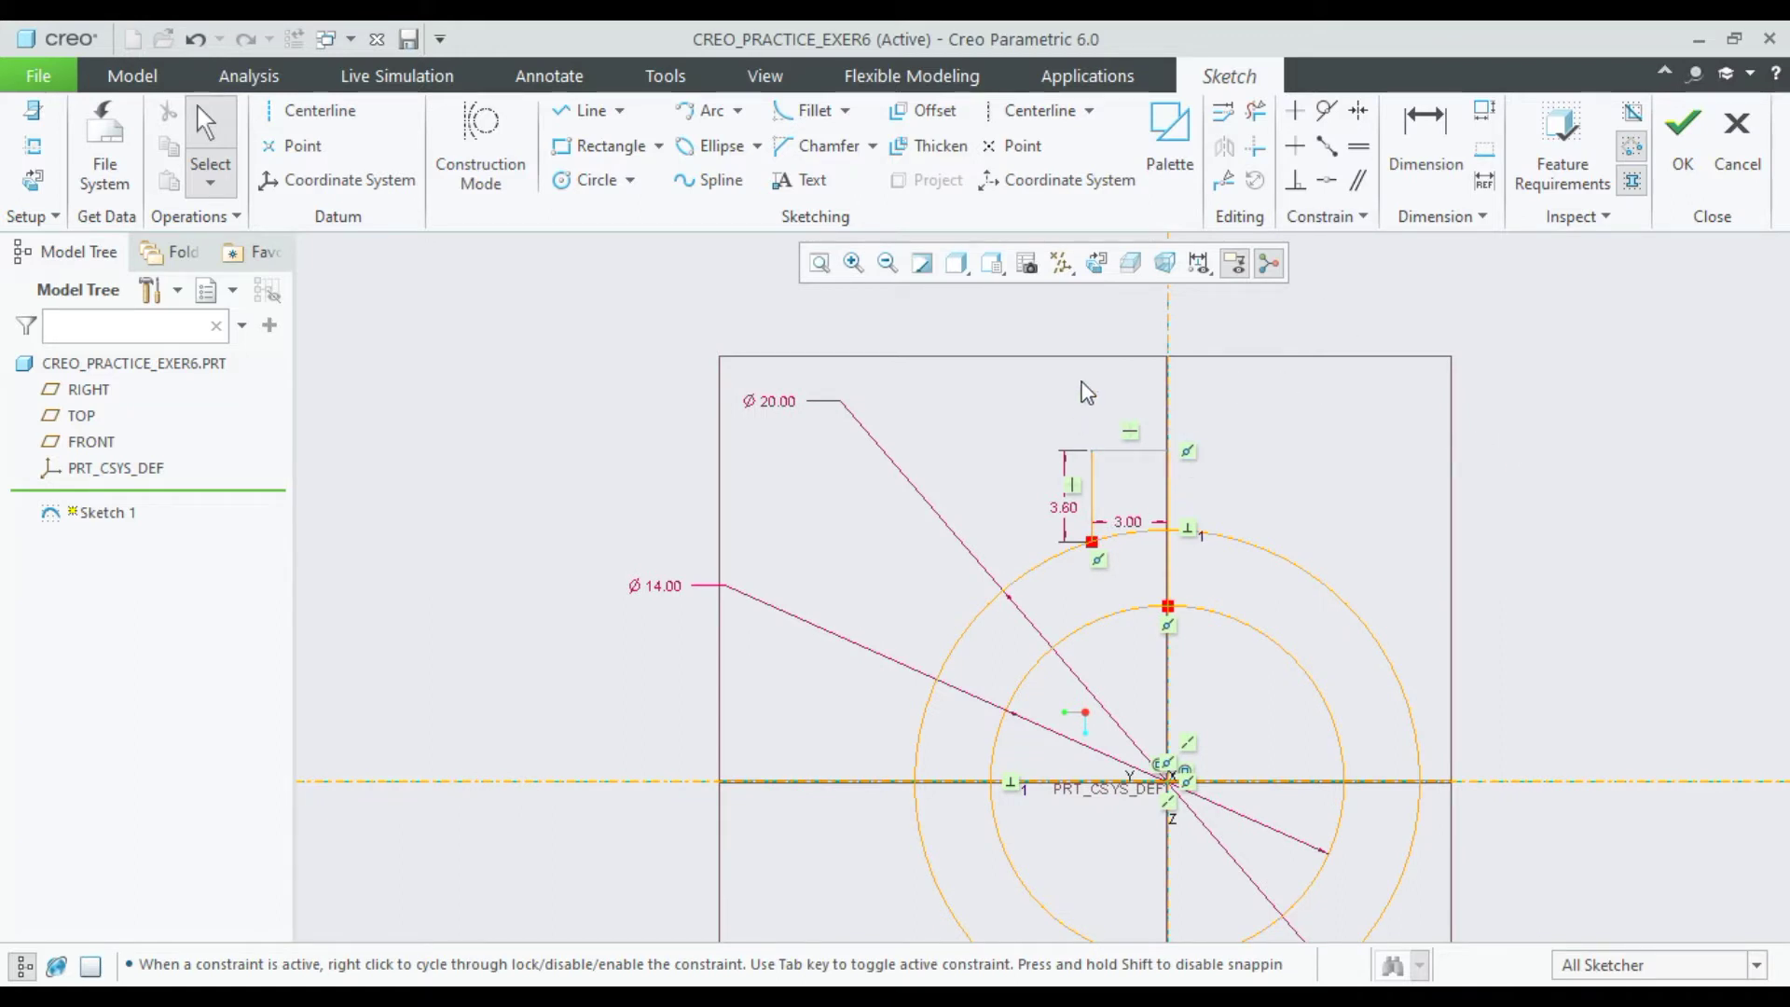
left_click(1167, 474)
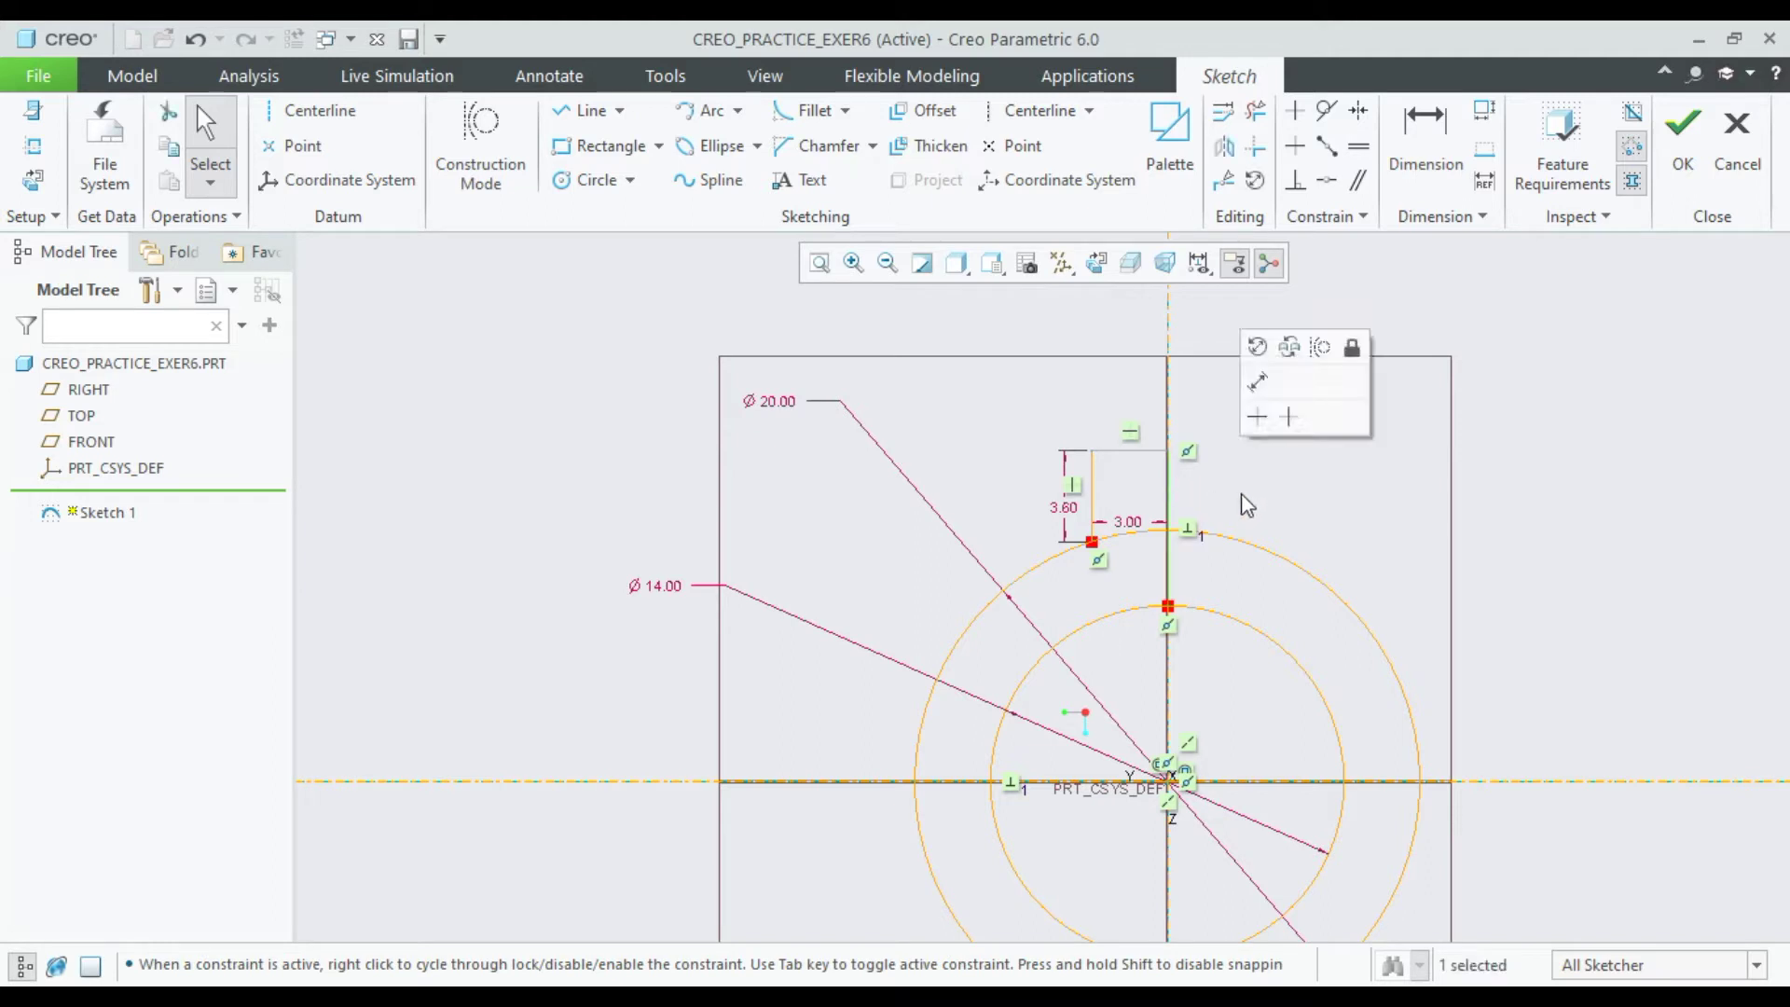
key("Delete")
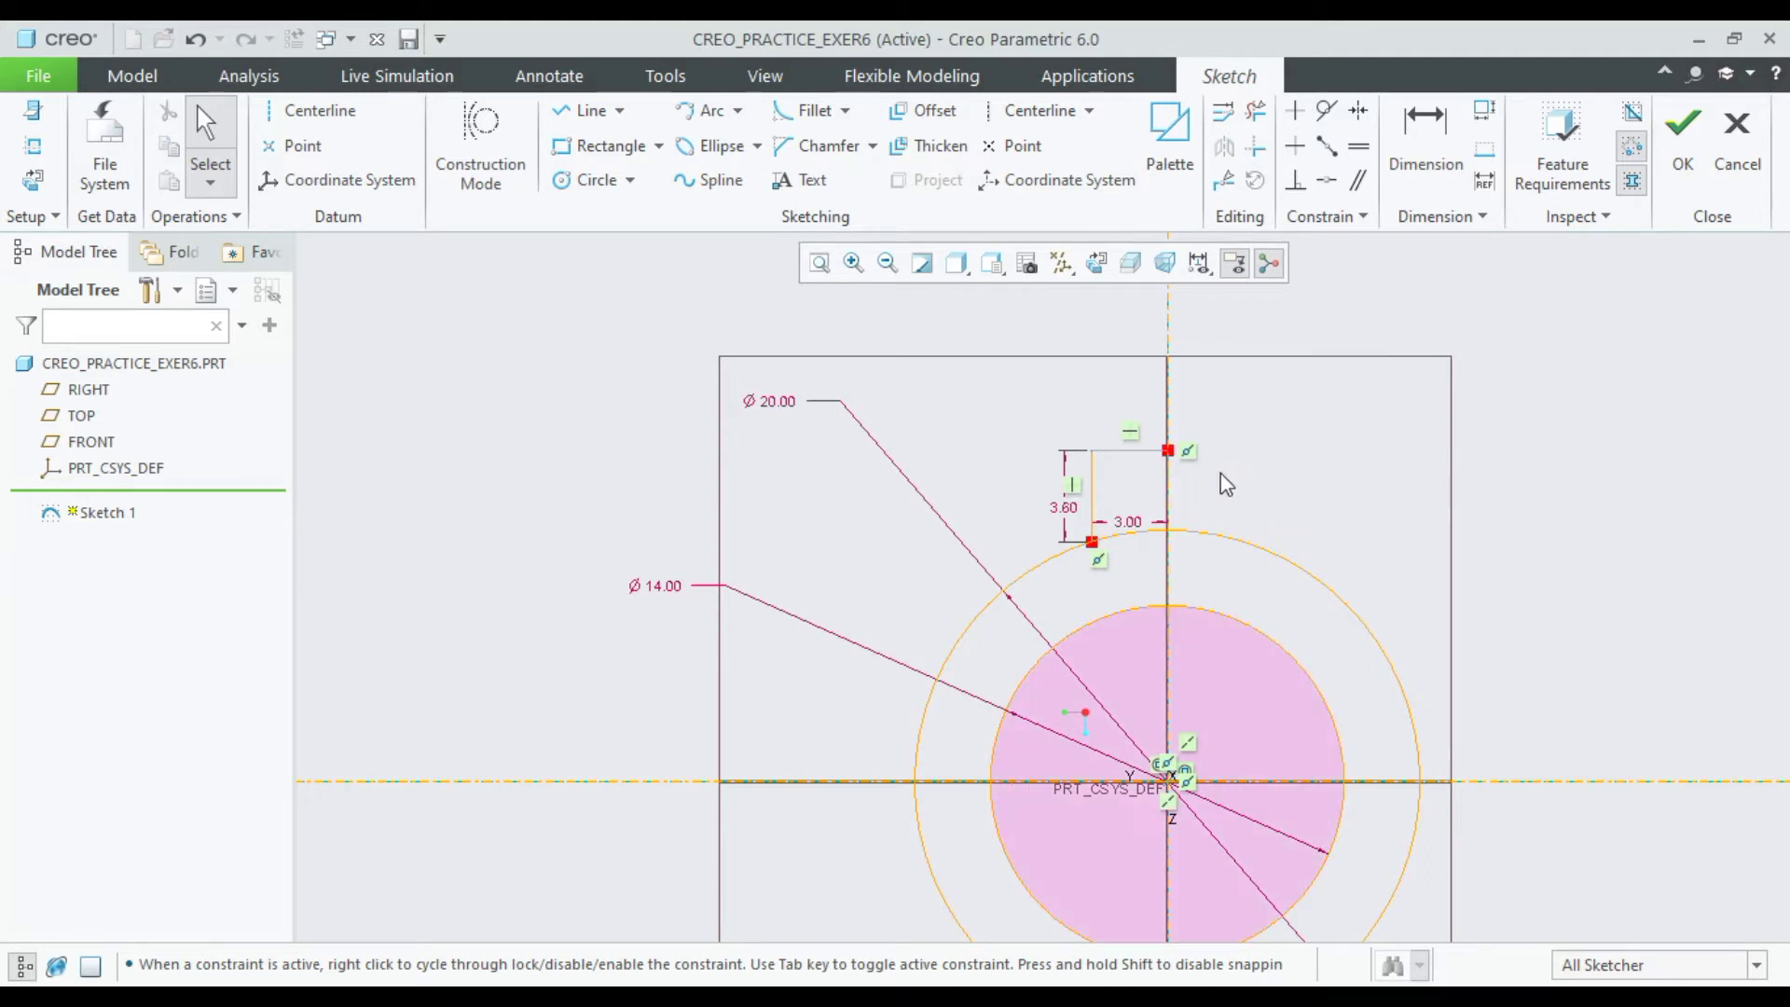
Sketch a vertical line from the short horizontal line down to the inner circle, about 0.64 left of the vertical centerline.
scroll(1156, 482, "up", 1)
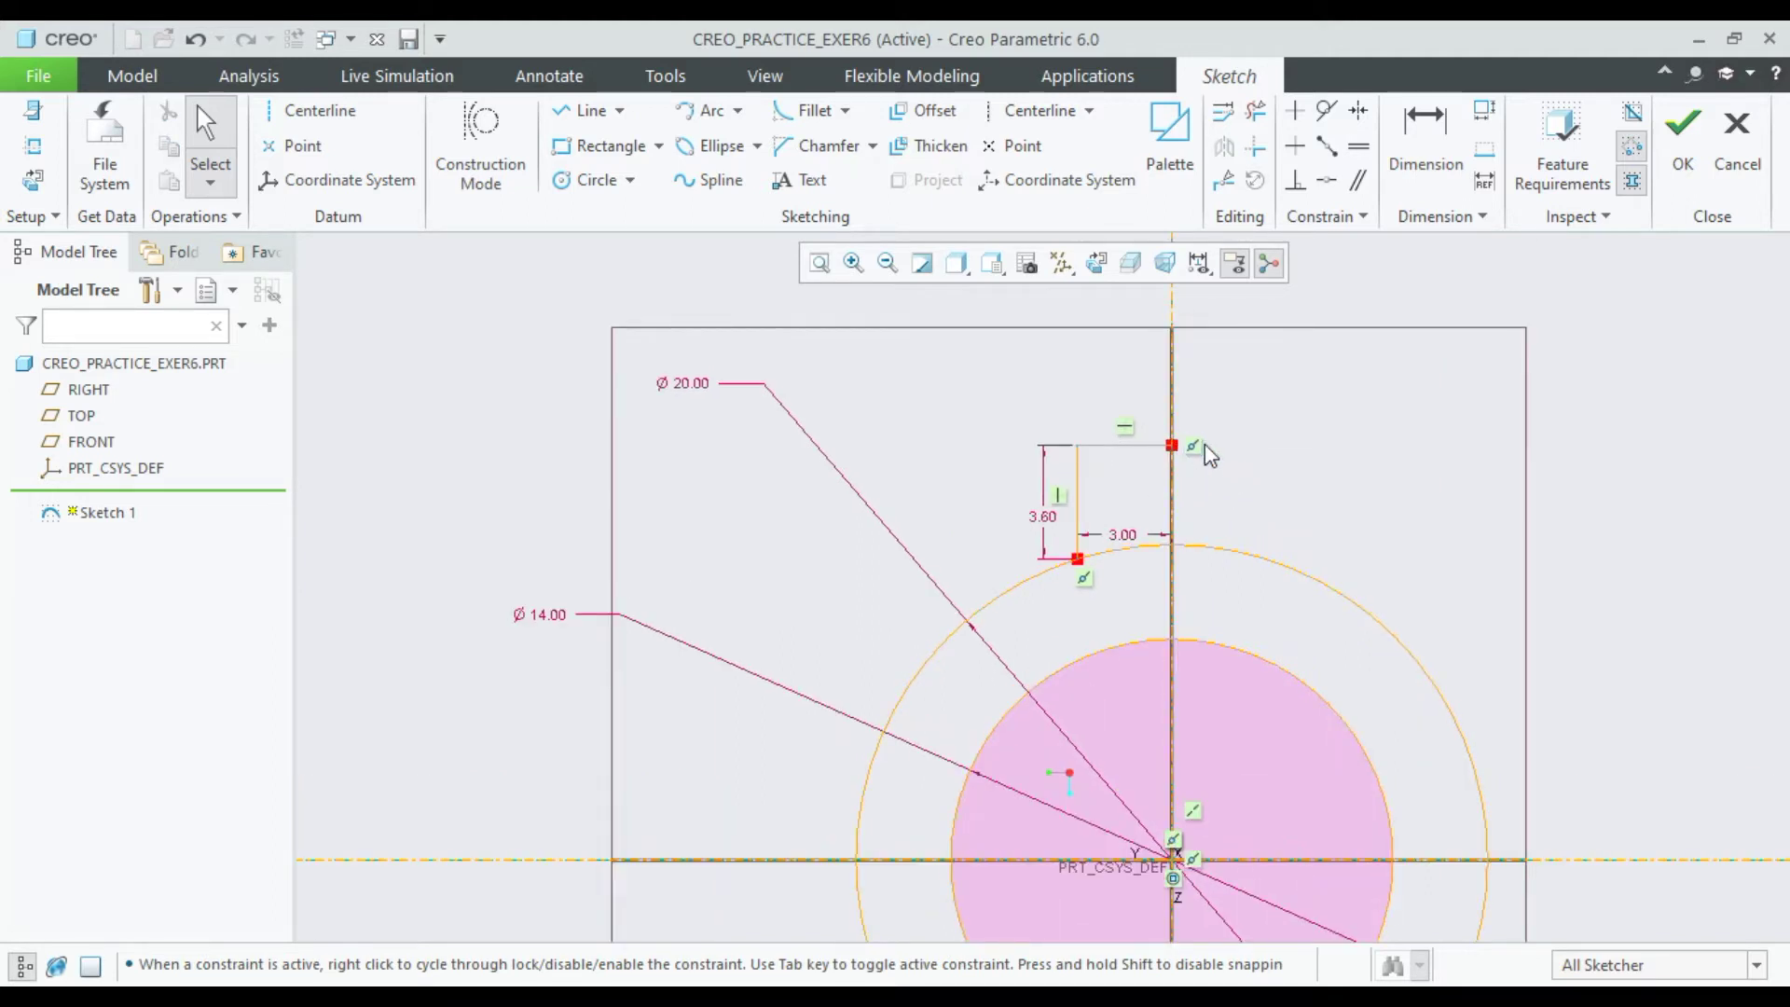
left_click(594, 121)
left_click(1153, 445)
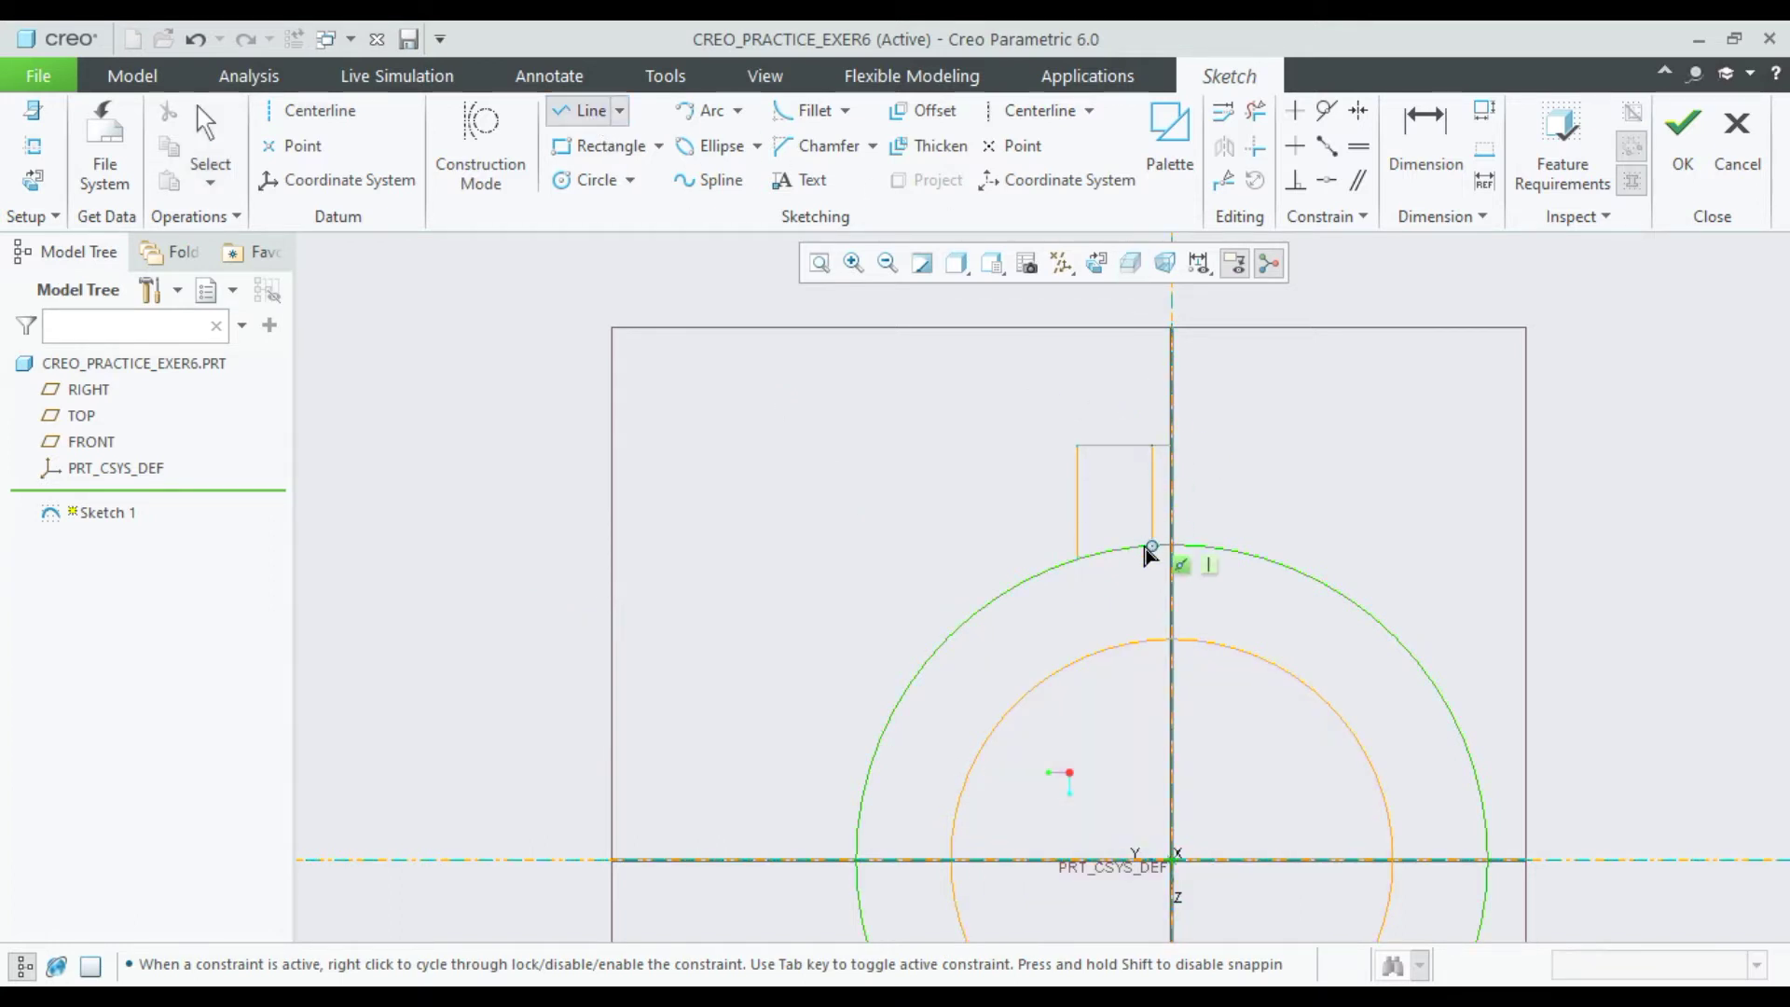
left_click(1156, 639)
left_click(1637, 501)
middle_click(1571, 495)
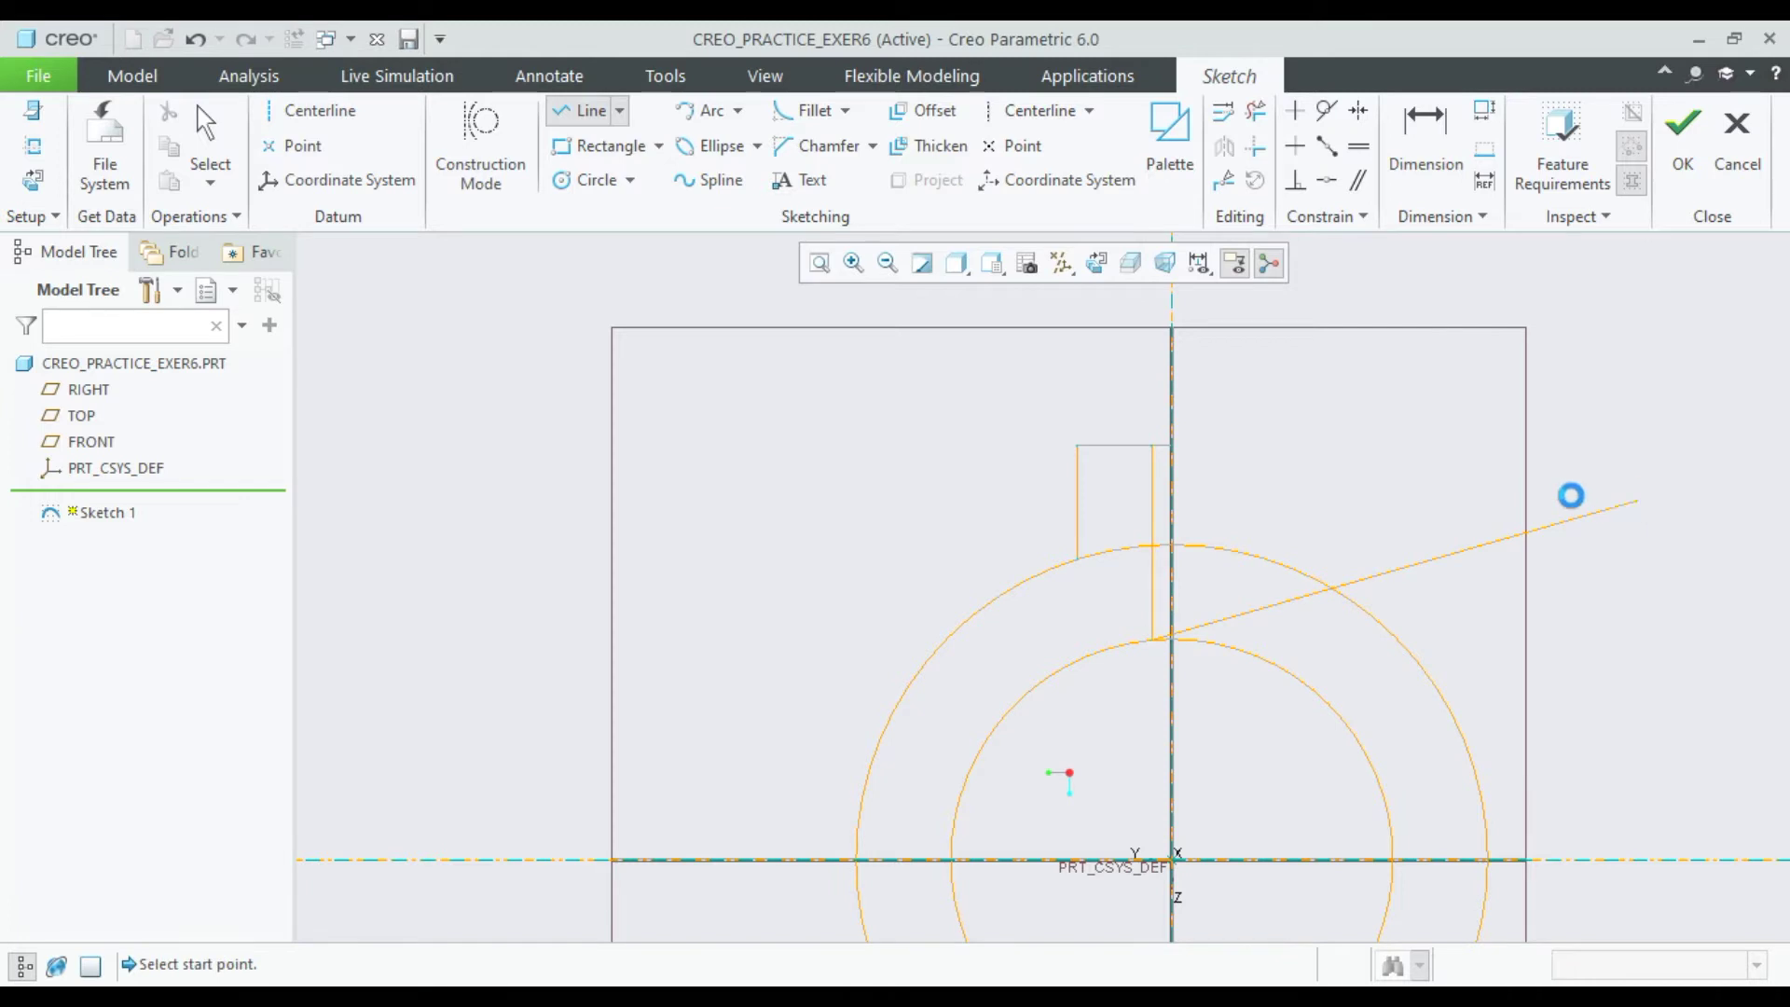
Dimension the new vertical line's distance from the vertical centerline and set it to 0.5.
scroll(1267, 499, "up", 3)
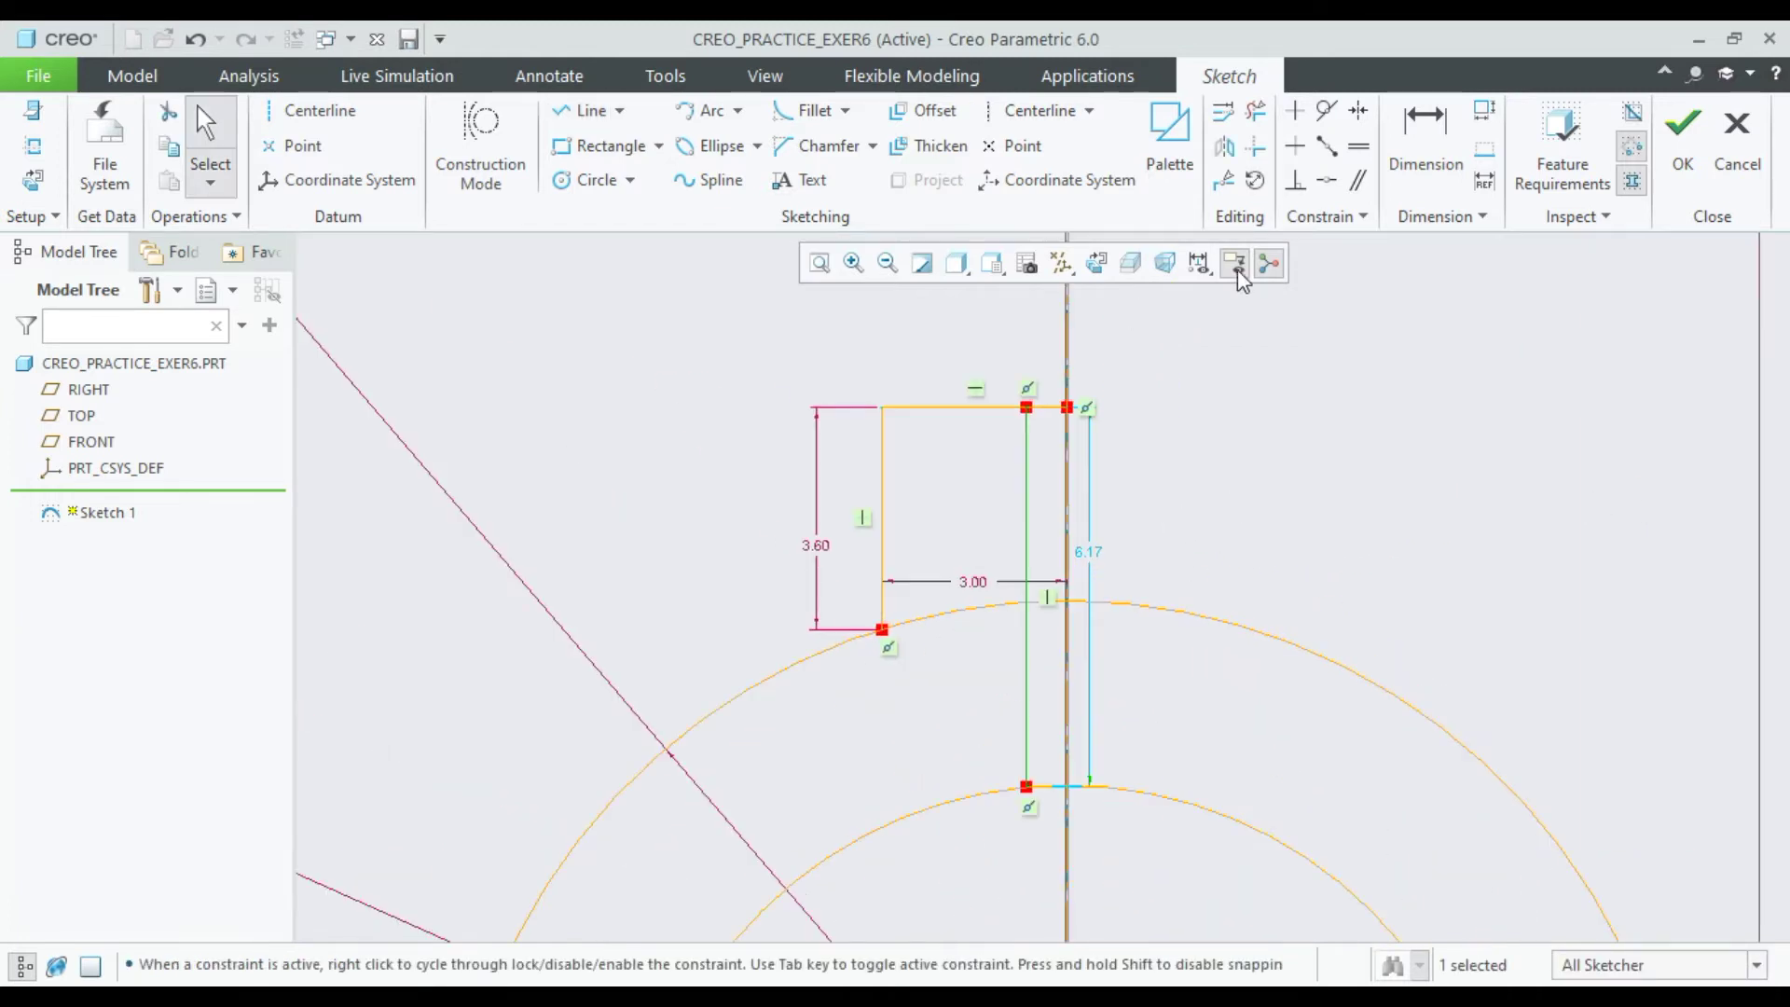
left_click(1425, 139)
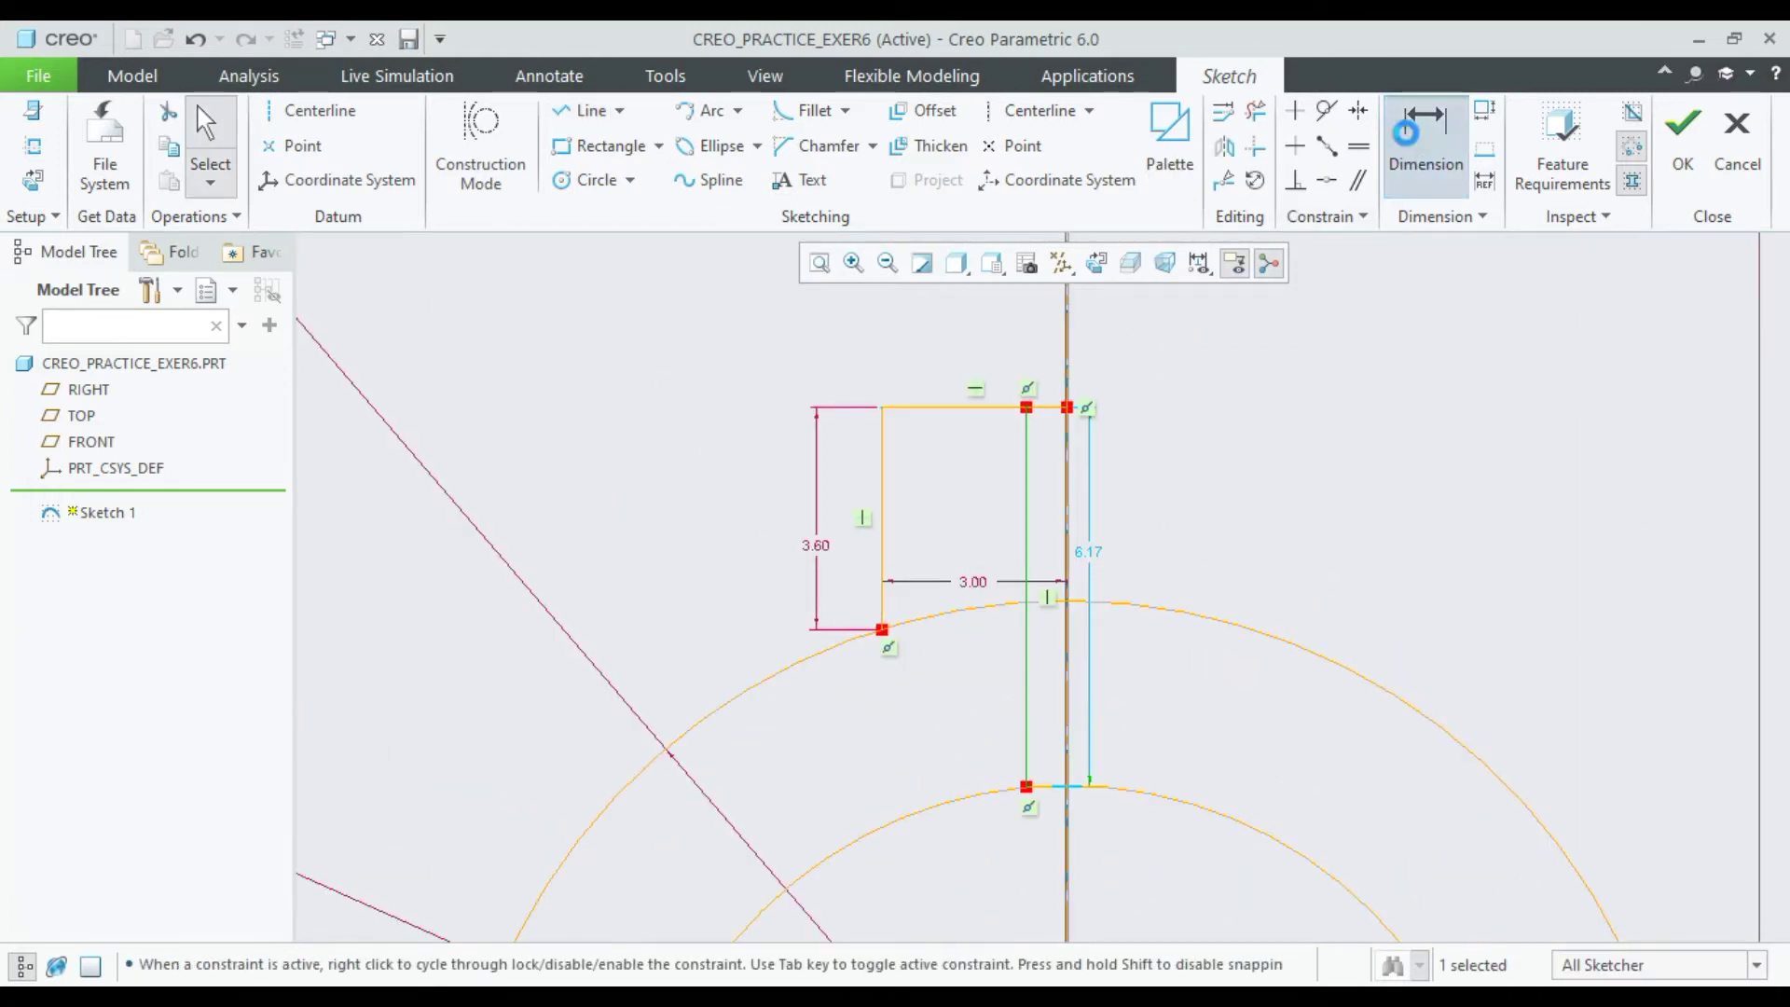
left_click(1027, 627)
left_click(1065, 650)
middle_click(1047, 647)
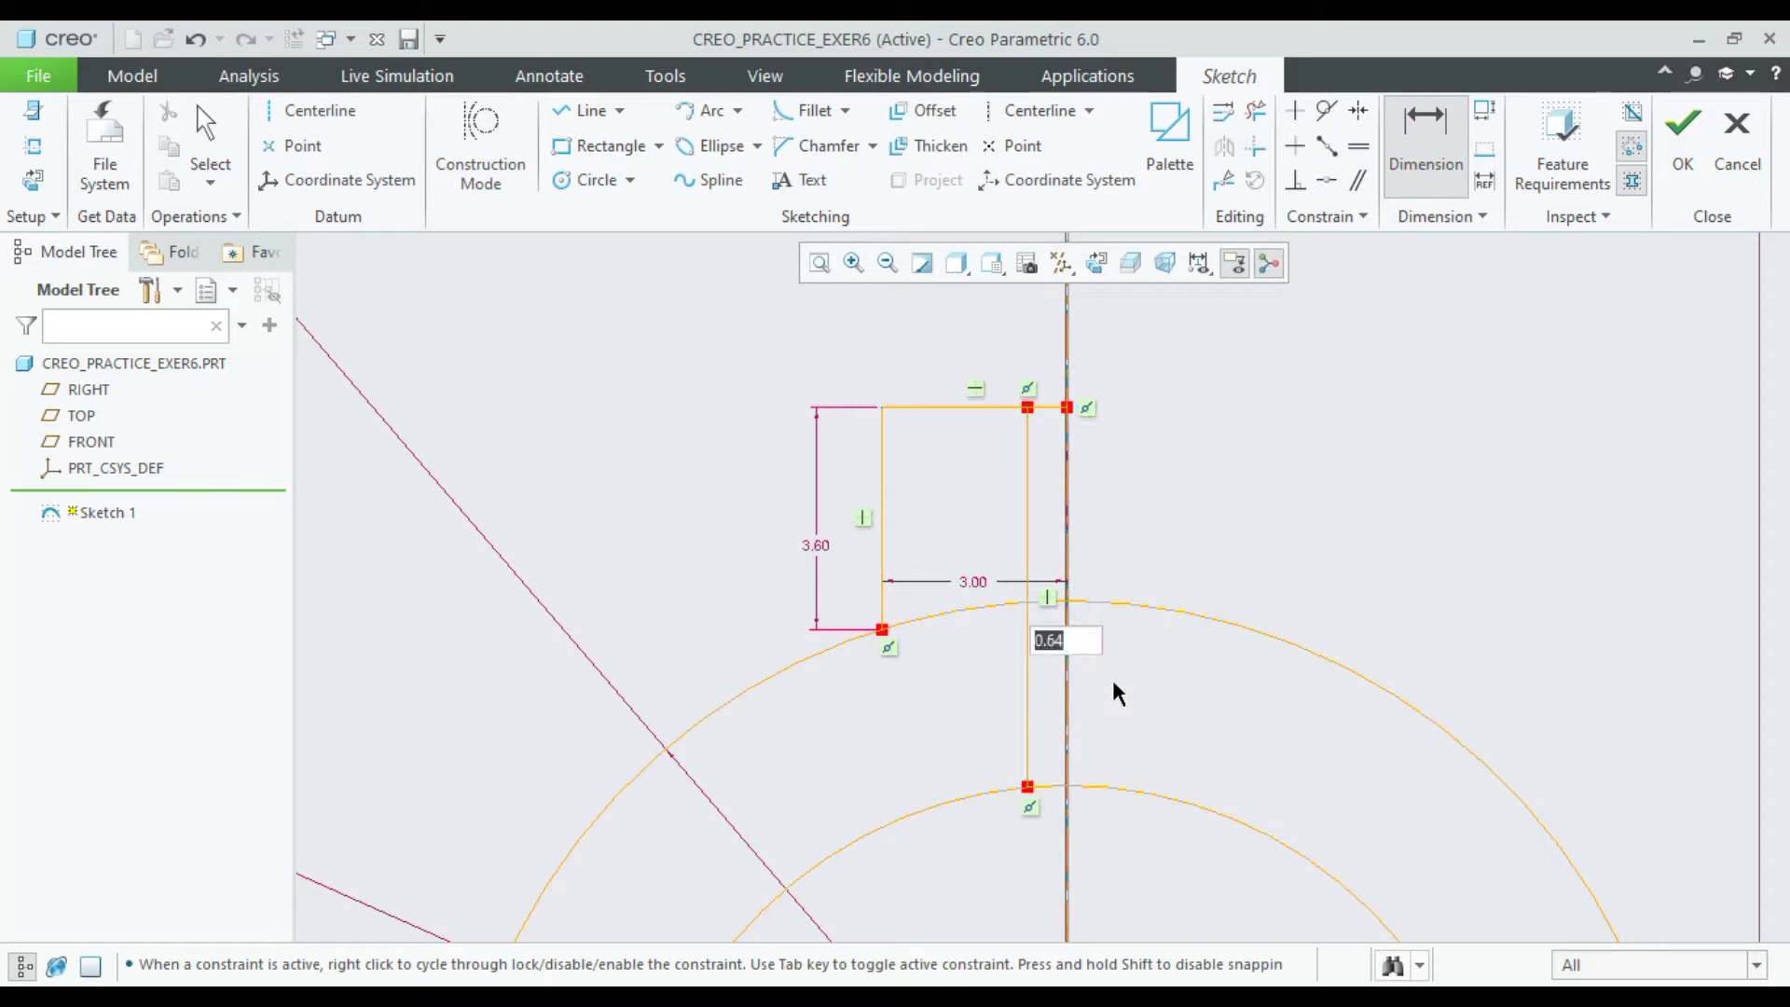
type("1")
key("Return")
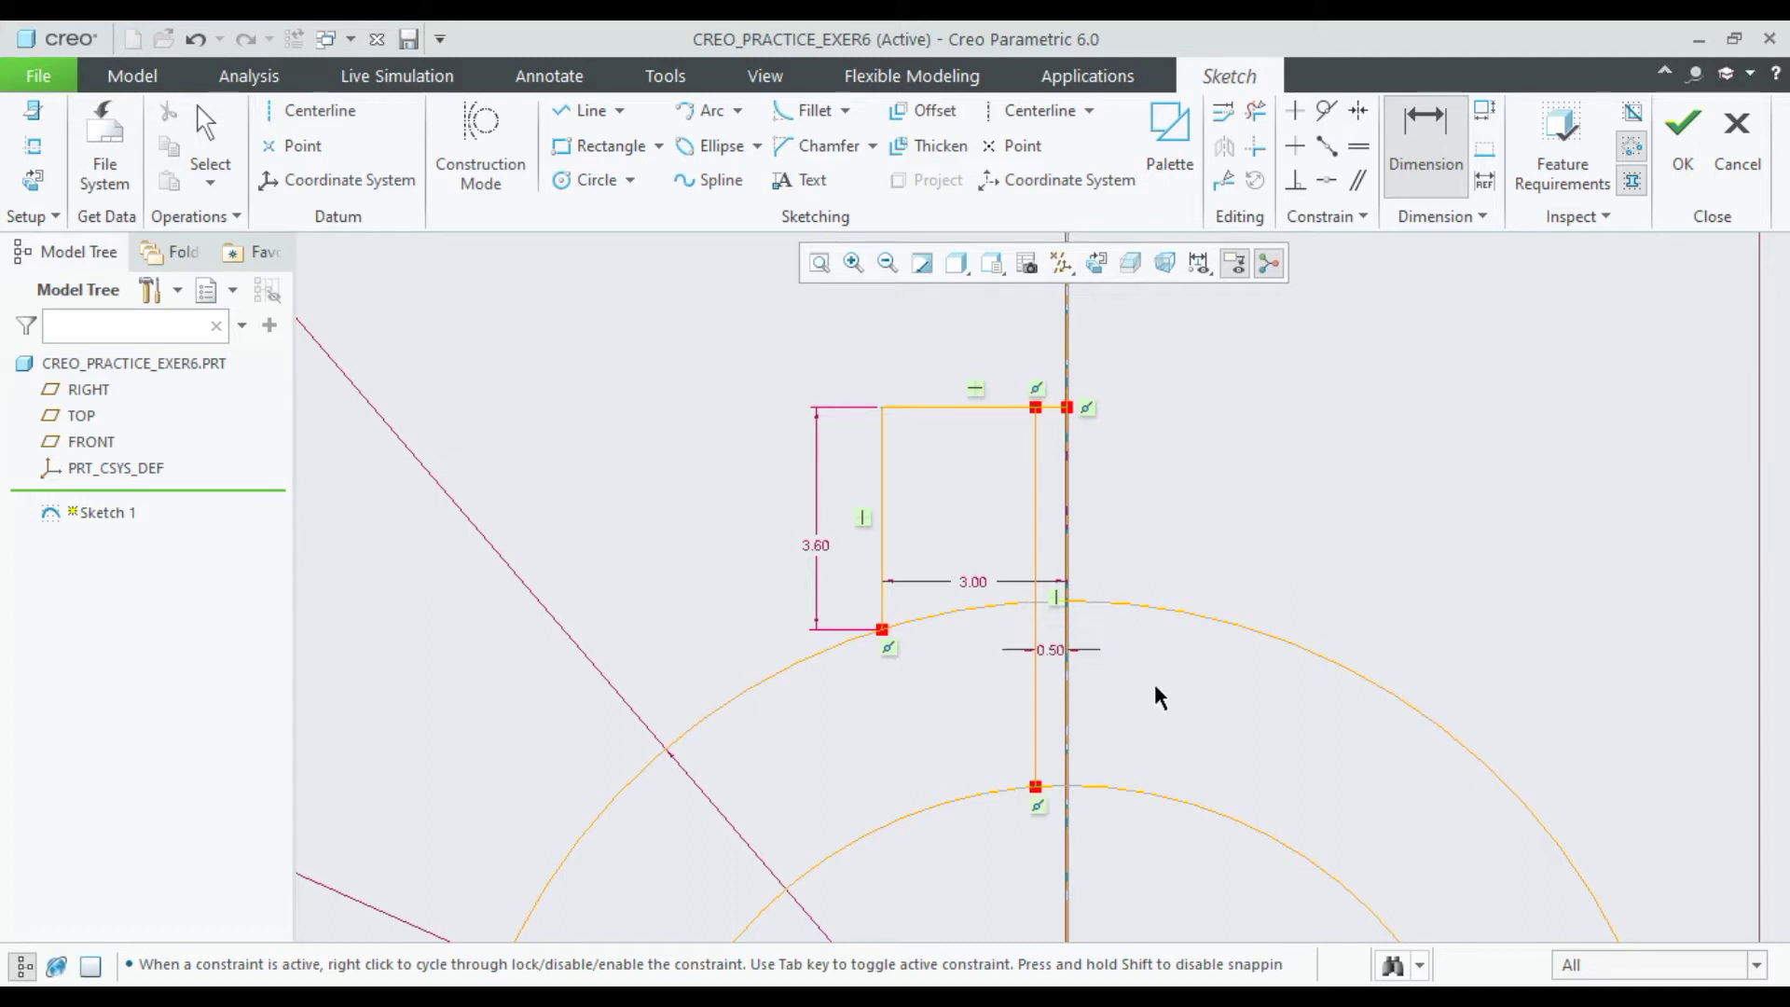
middle_click(1280, 417)
Trim the short piece of the tab's top line between the inner vertical line and the vertical centerline.
left_click(1255, 114)
scroll(1052, 464, "down", 2)
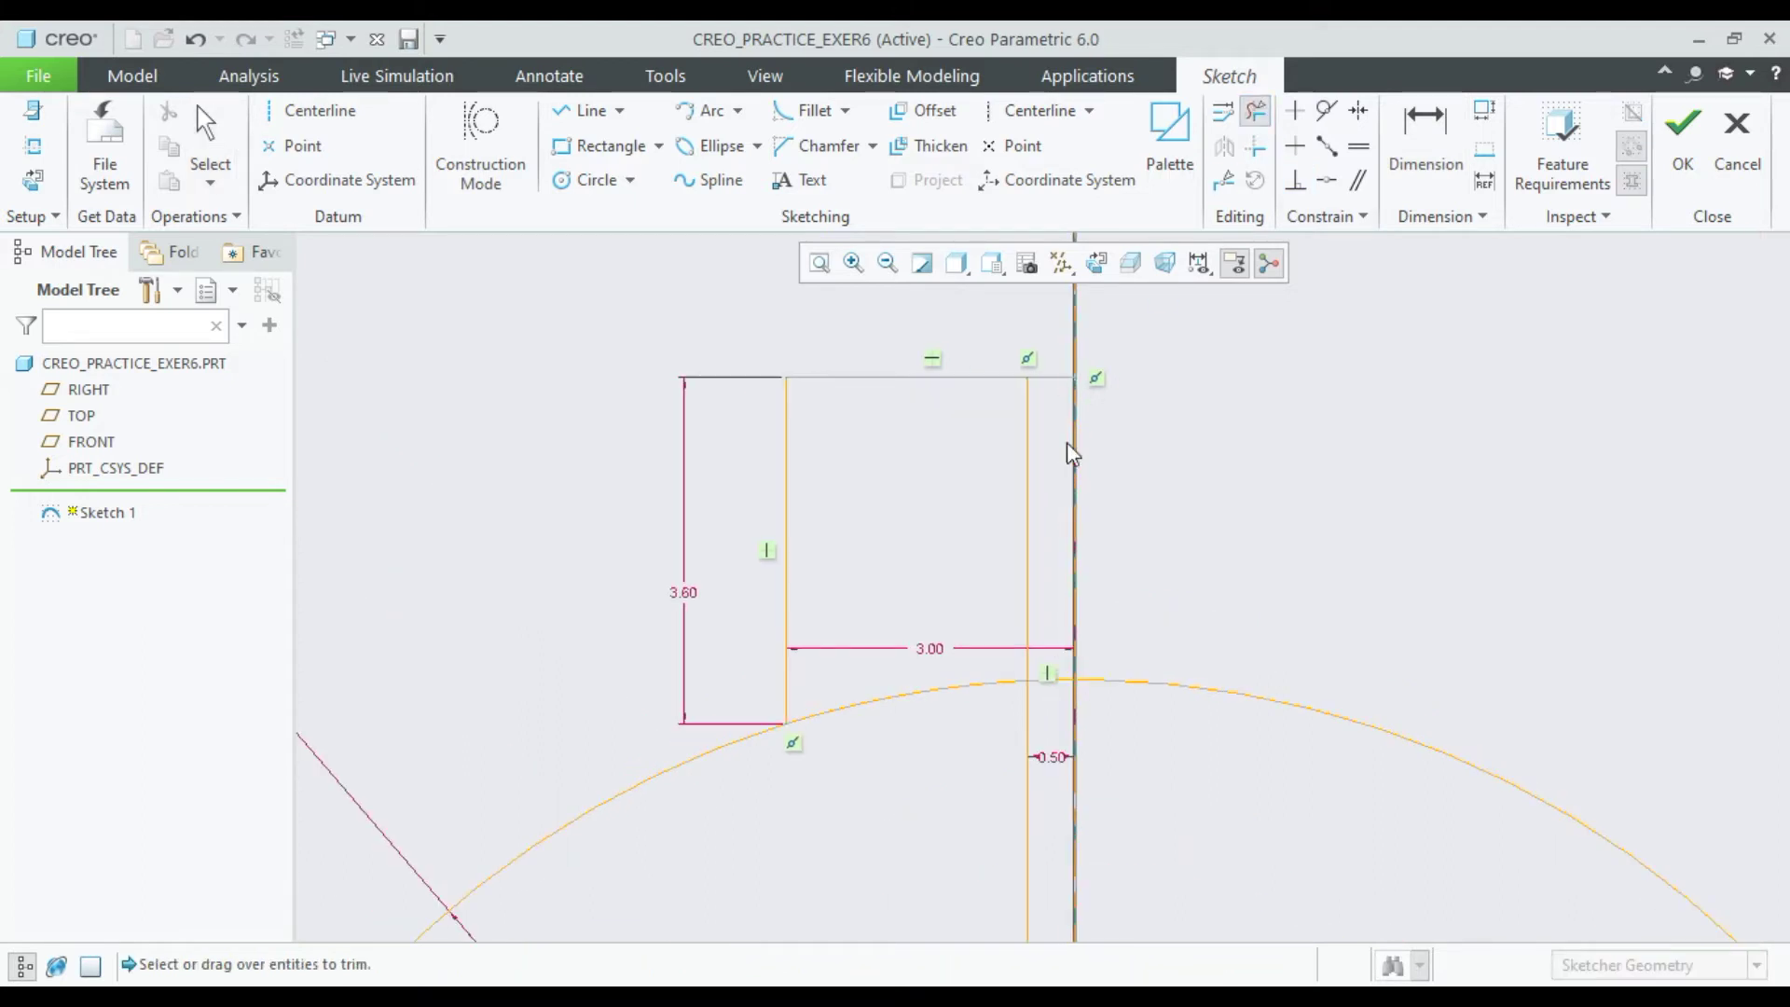
middle_click(1222, 440)
left_click(1258, 112)
Trim the outer circle's arc between the tab's outer side line and the vertical centerline.
scroll(1154, 535, "up", 2)
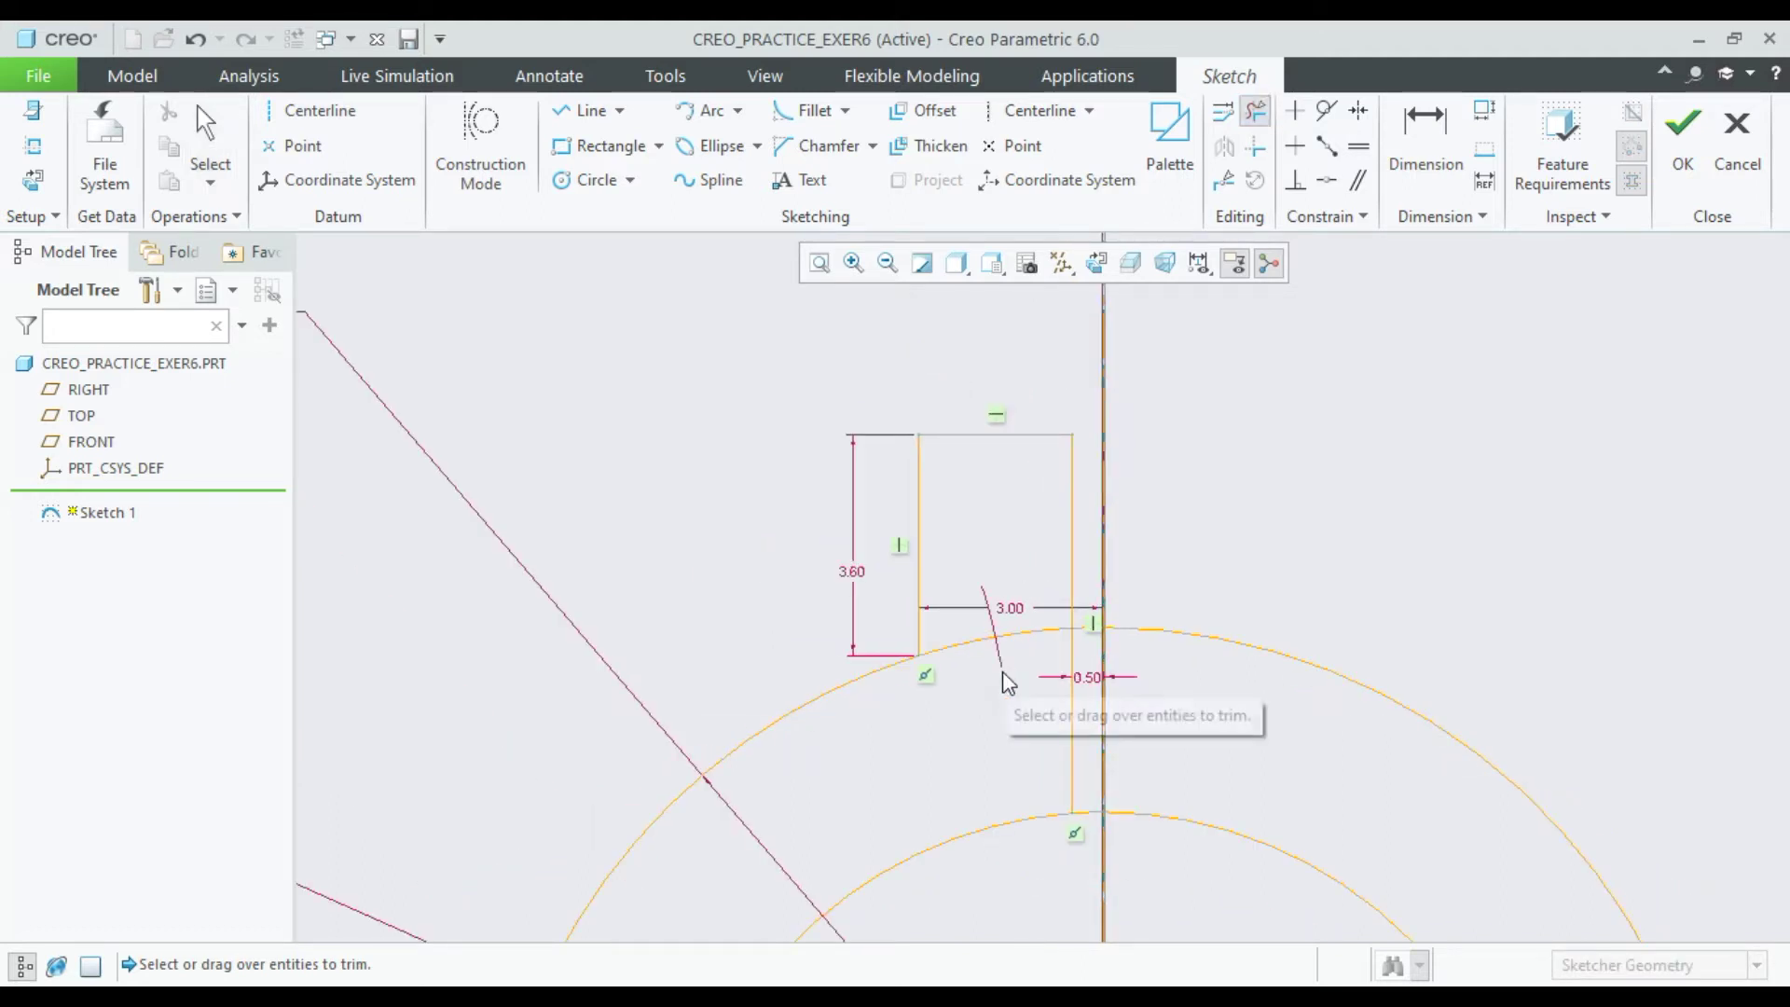
left_click_drag(976, 583, 985, 720)
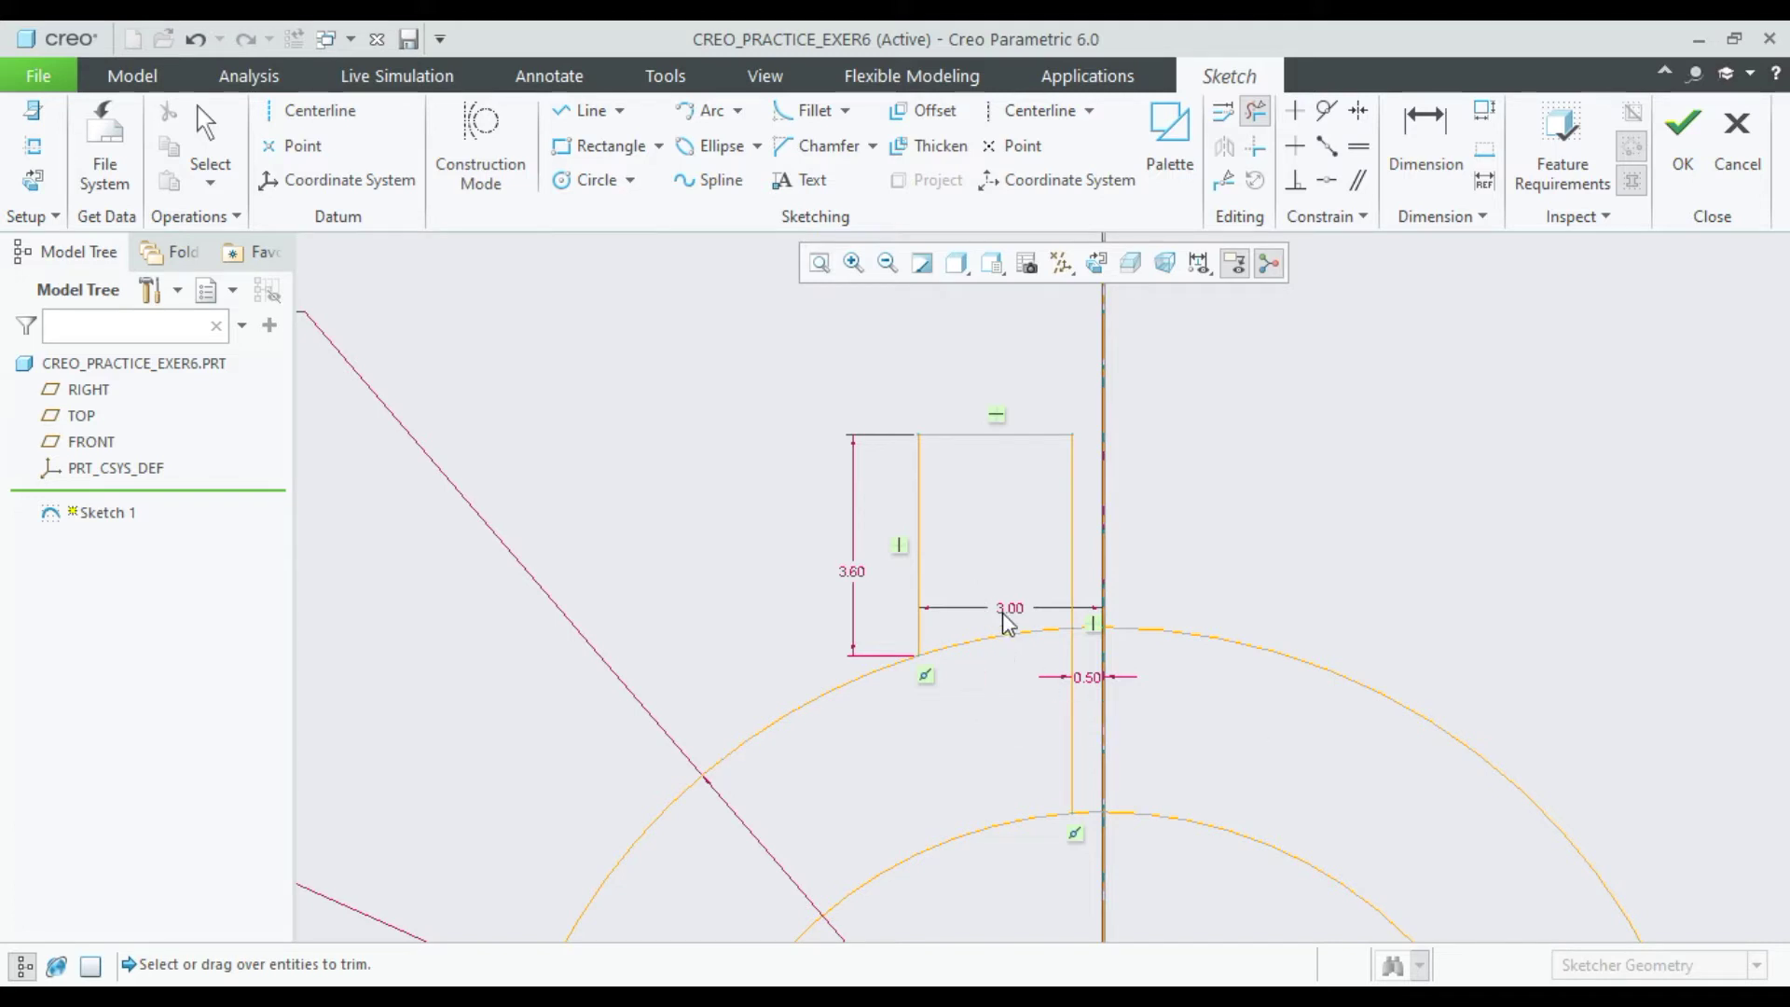
left_click_drag(963, 616, 987, 719)
scroll(1083, 667, "down", 2)
scroll(1087, 666, "up", 4)
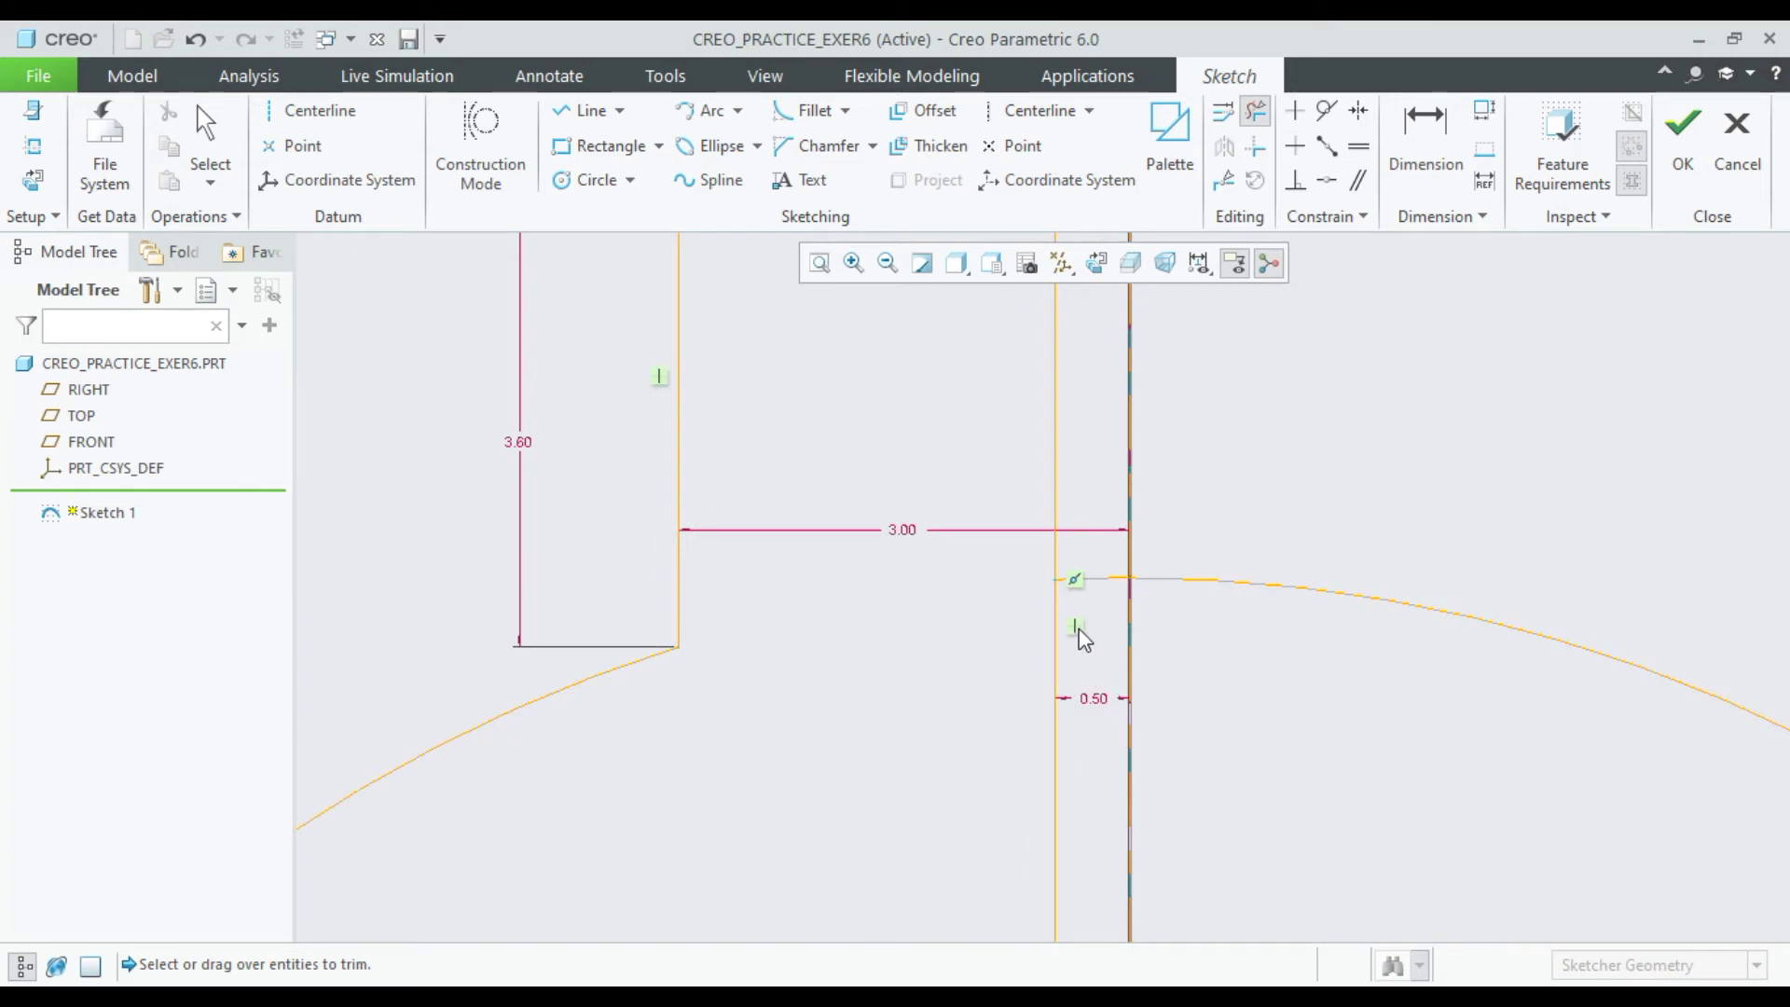
left_click_drag(1094, 619, 1112, 548)
Trim the inner circle's short arc between the tab's inner vertical line and the vertical centerline.
scroll(1108, 630, "up", 5)
scroll(1103, 822, "down", 2)
scroll(1101, 817, "up", 2)
left_click_drag(1090, 743, 1126, 659)
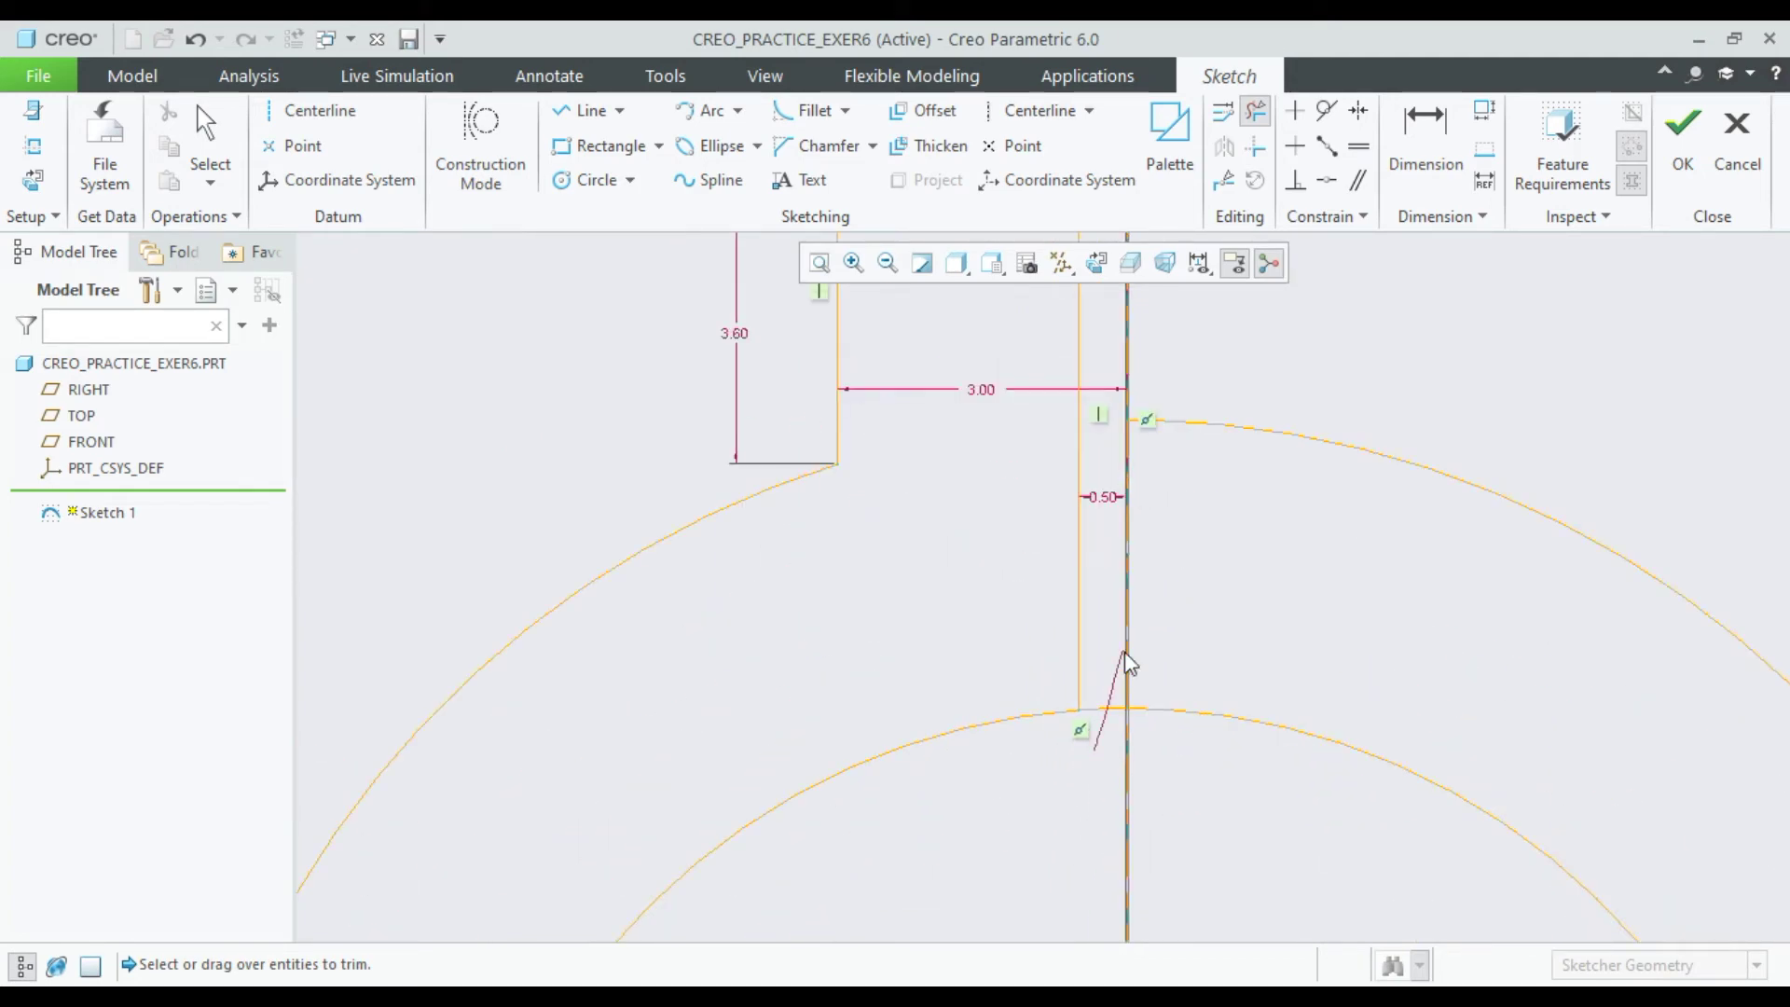
scroll(1160, 638, "down", 5)
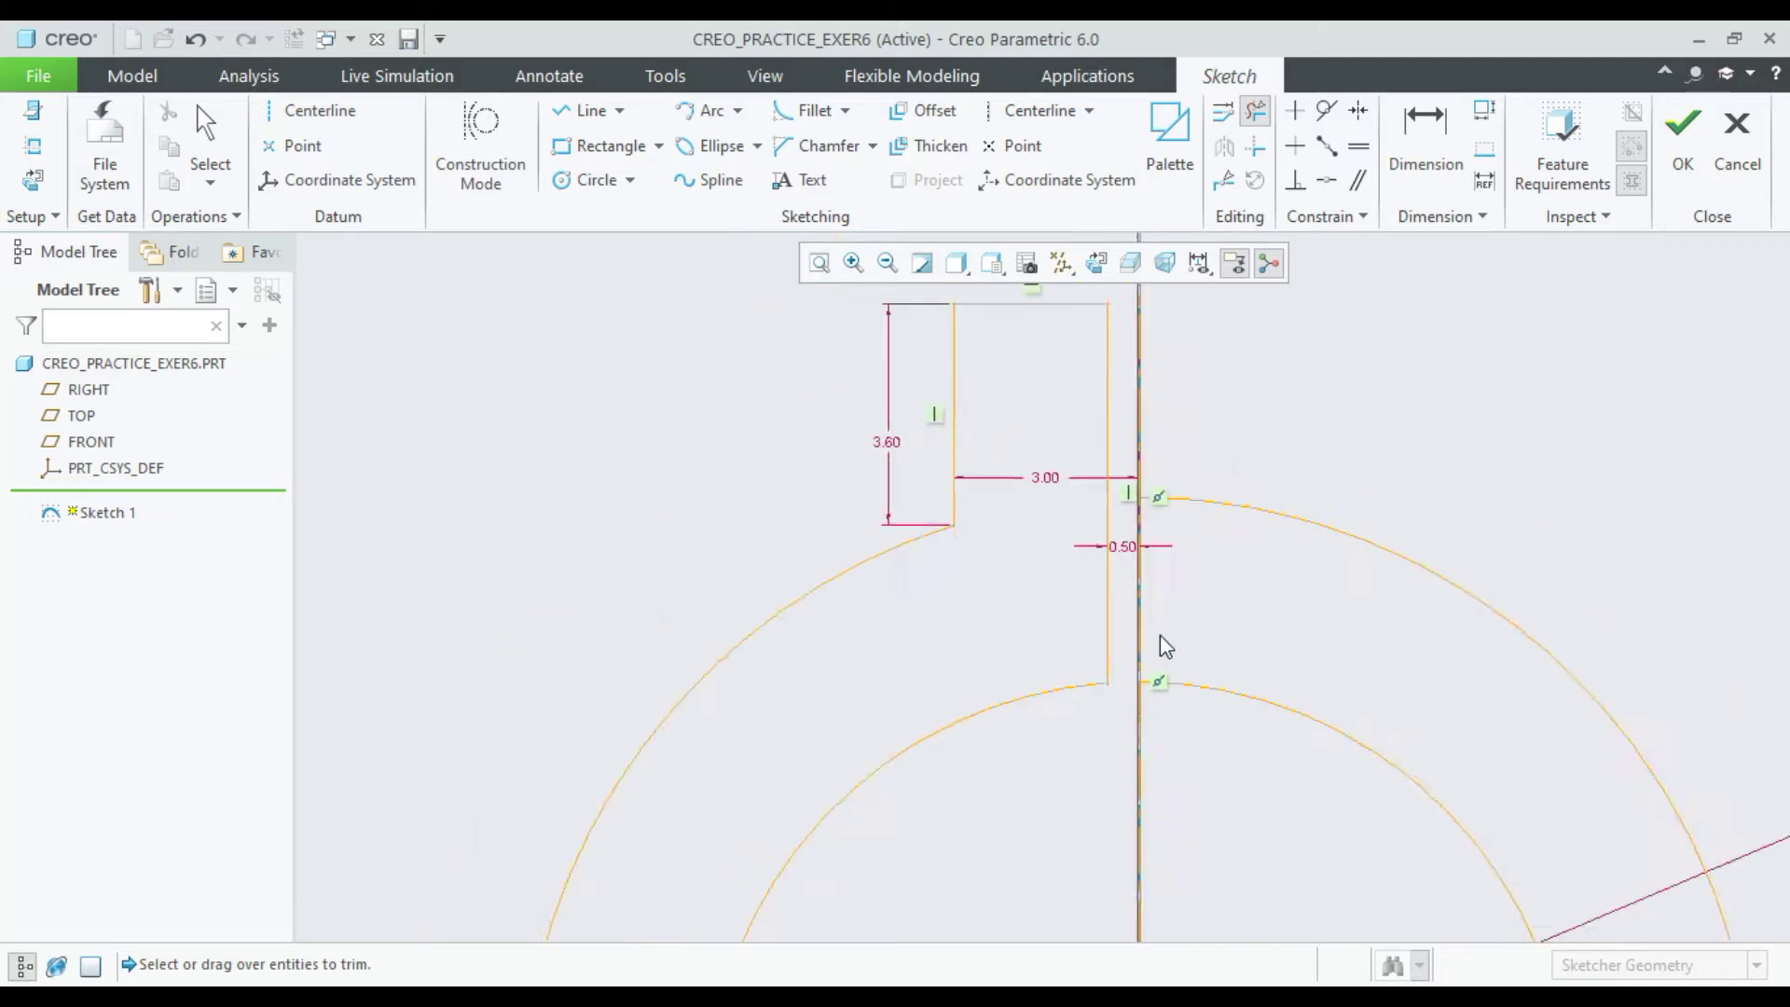
middle_click(1616, 504)
scroll(1547, 486, "down", 4)
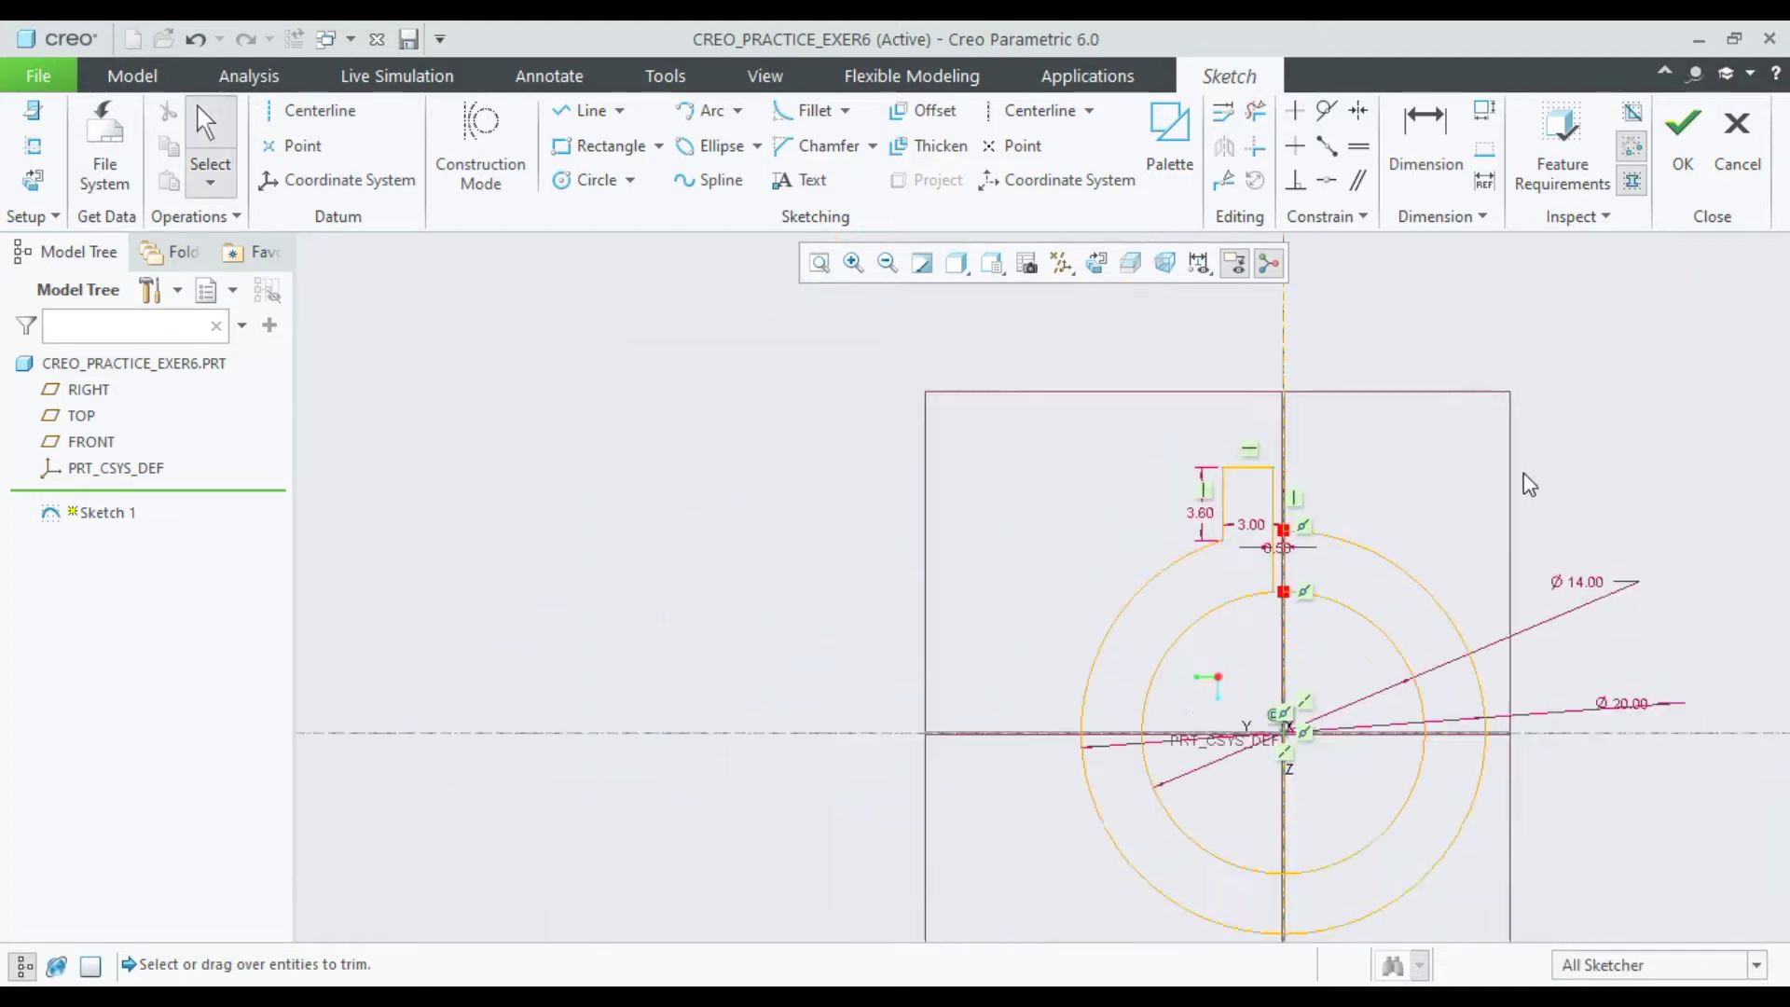
scroll(1584, 485, "up", 4)
scroll(1245, 556, "up", 3)
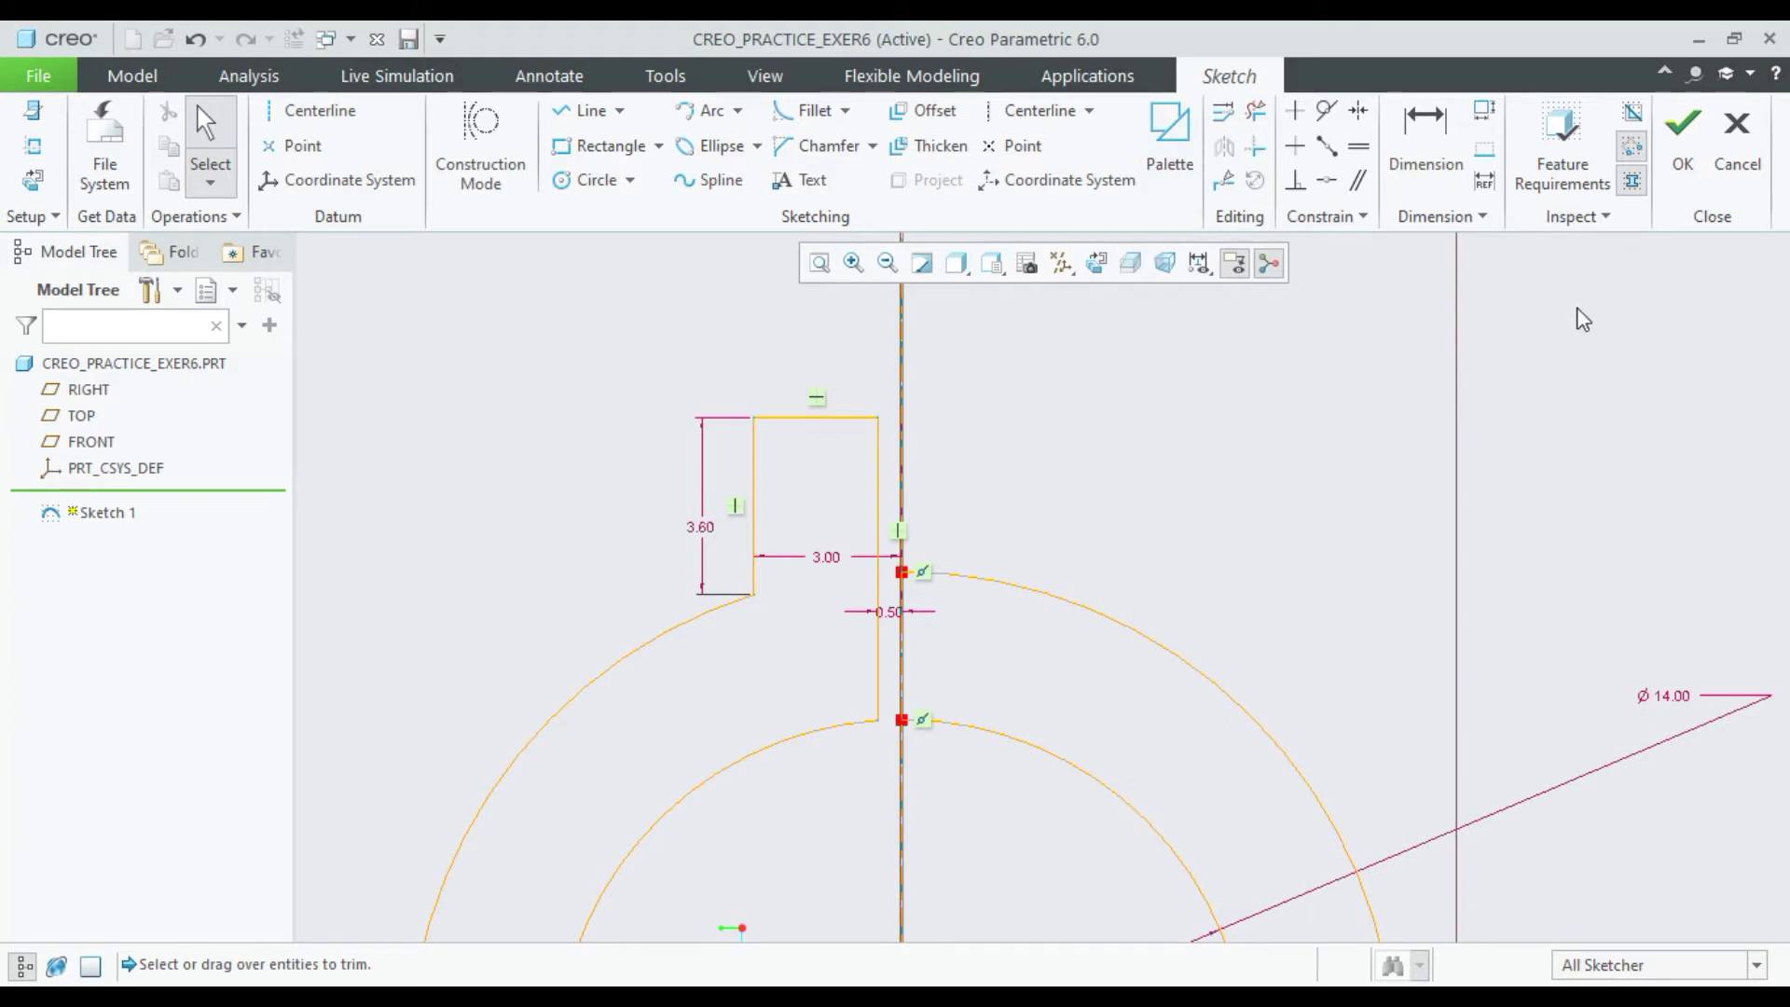
Mirror the tab's two vertical lines and top line about the vertical centerline.
left_click(757, 545)
left_click(865, 492, "ctrl")
left_click(836, 416, "ctrl")
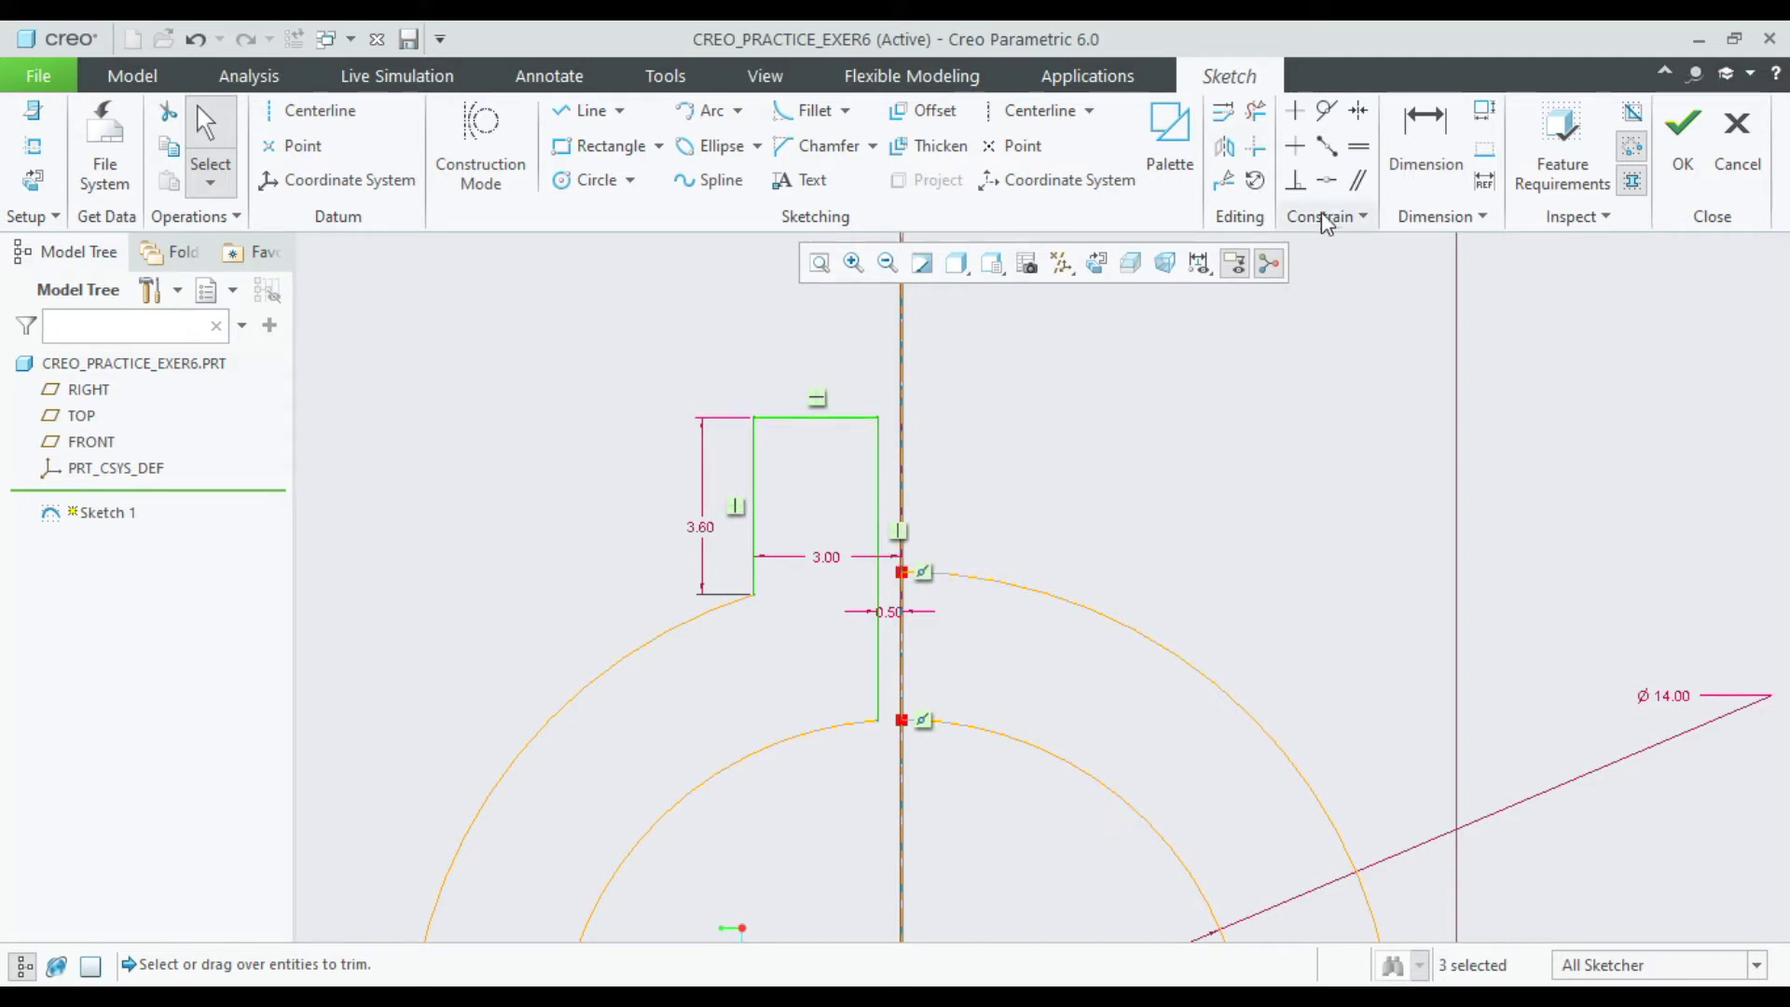
left_click(1224, 146)
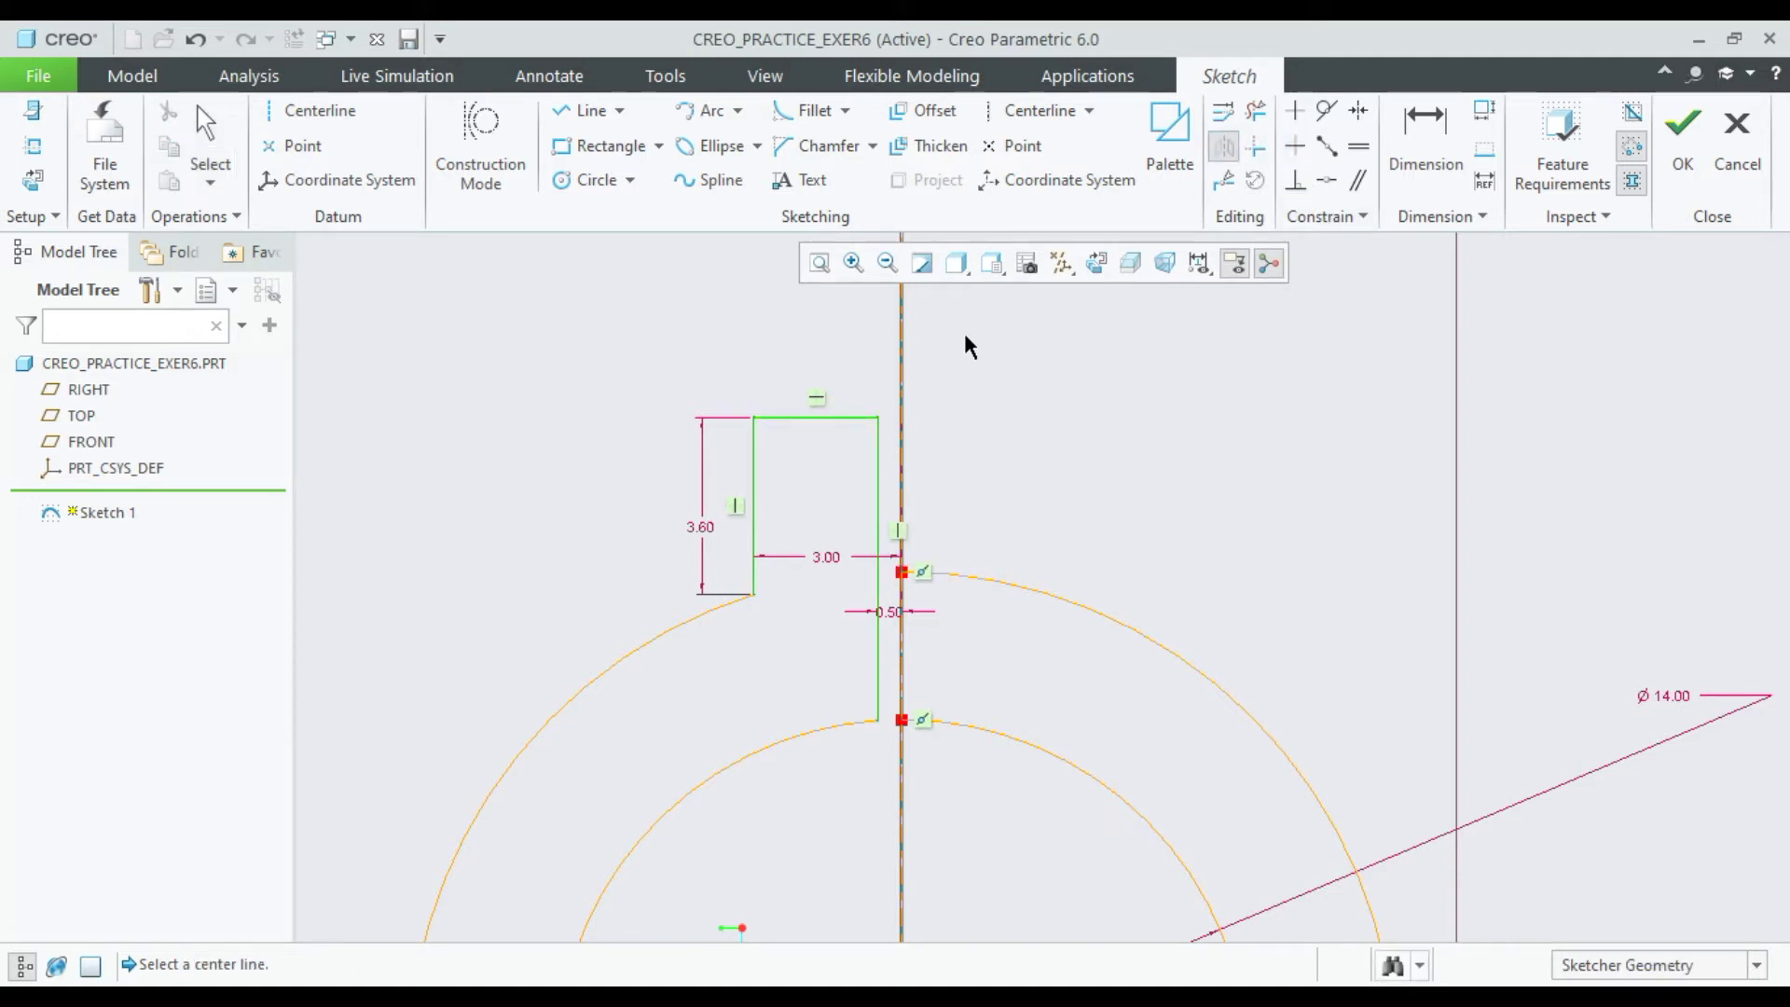
left_click(902, 321)
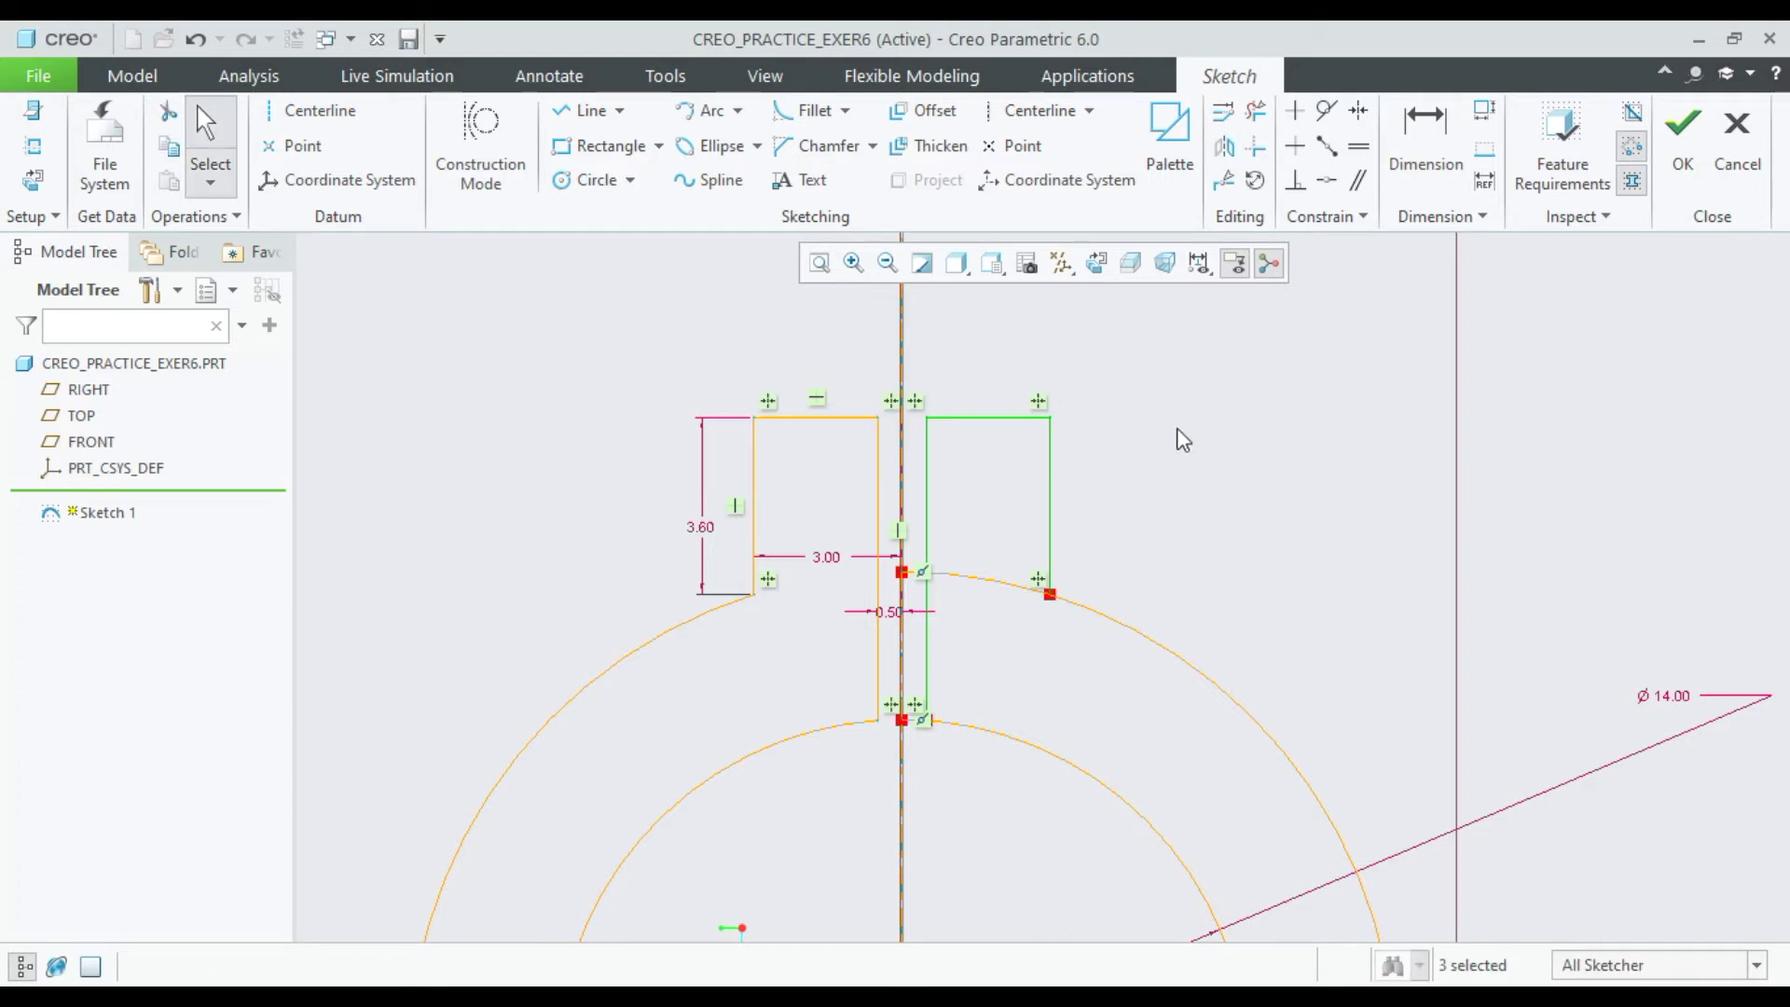
Trim the outer circle's arc inside the mirrored tab and the inner circle's arc between the centerline and the mirrored slot line.
left_click(1256, 111)
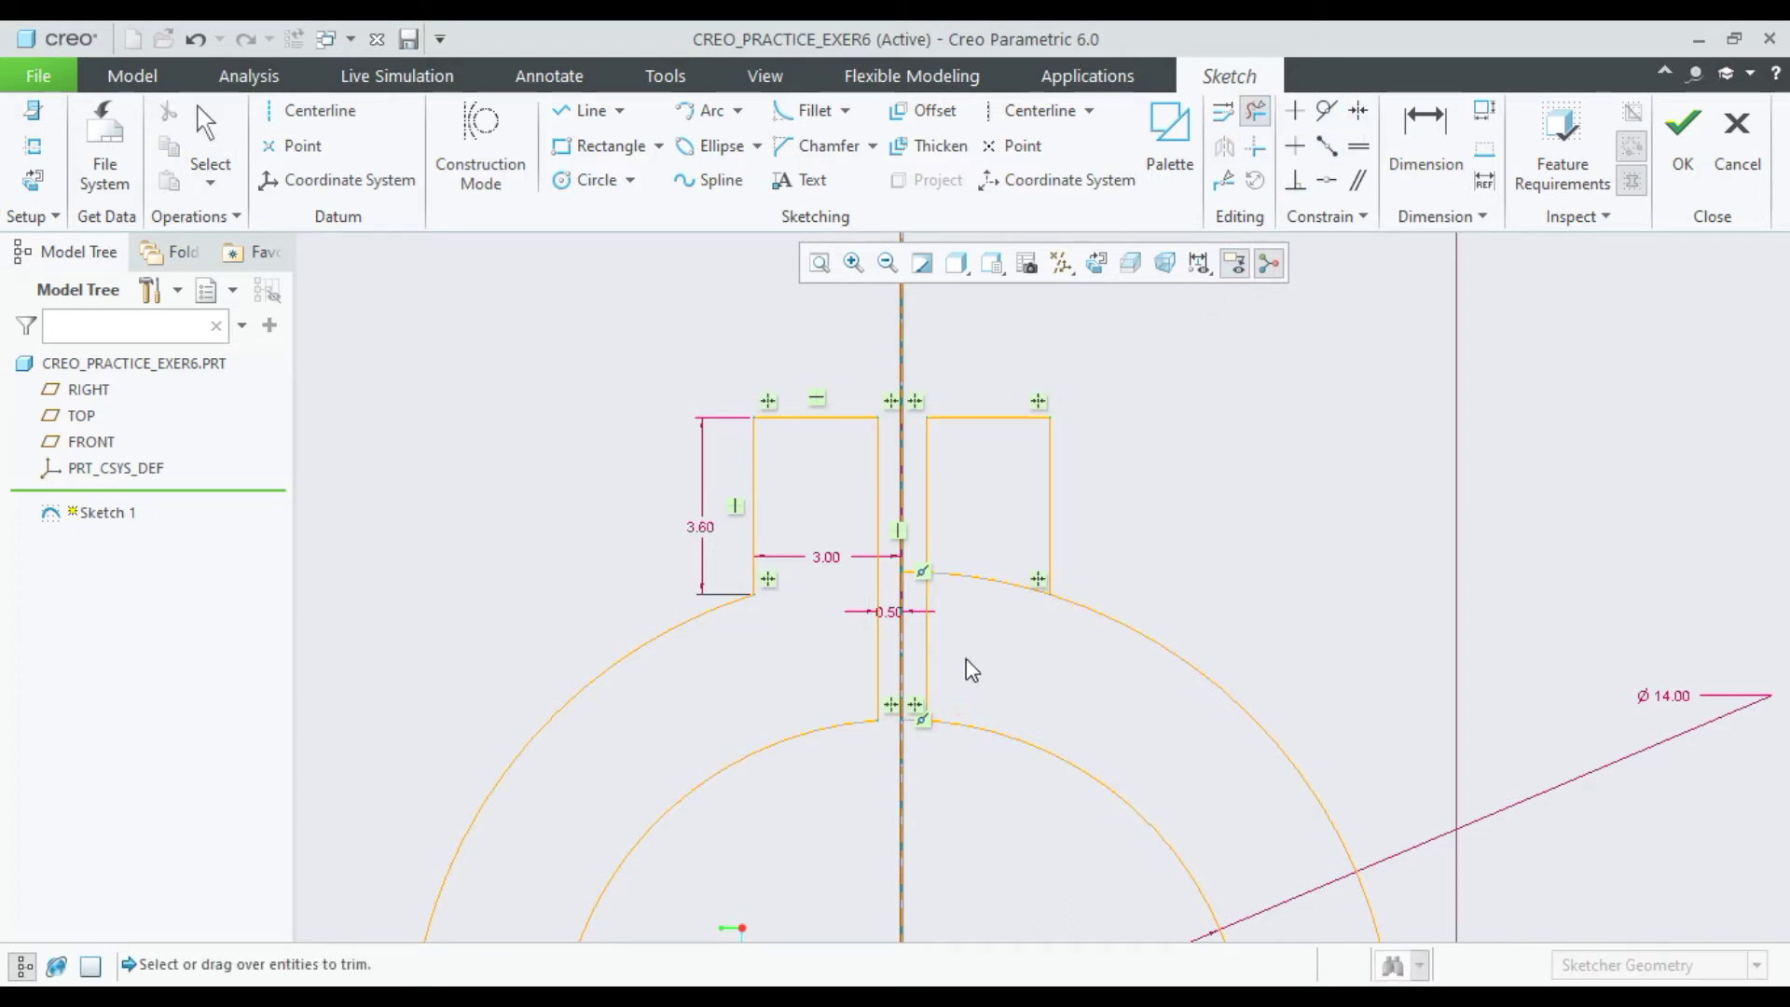
left_click(1002, 583)
scroll(979, 712, "down", 3)
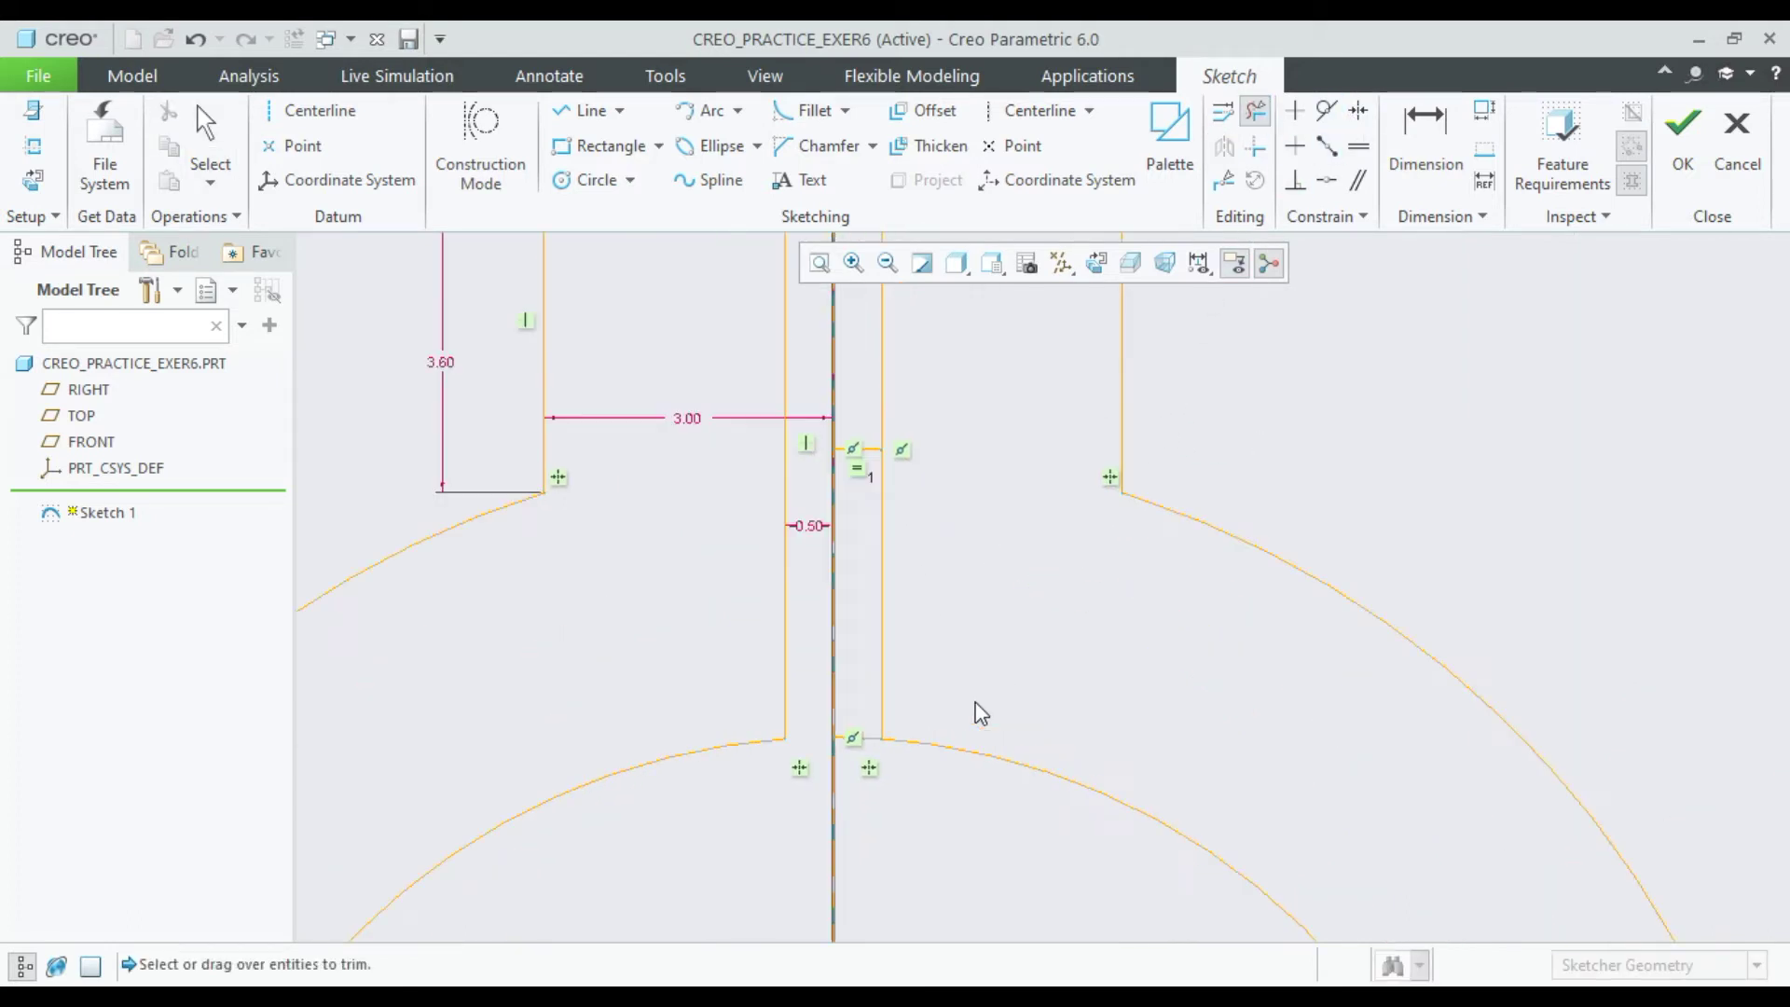
left_click_drag(833, 713, 842, 797)
scroll(965, 683, "up", 4)
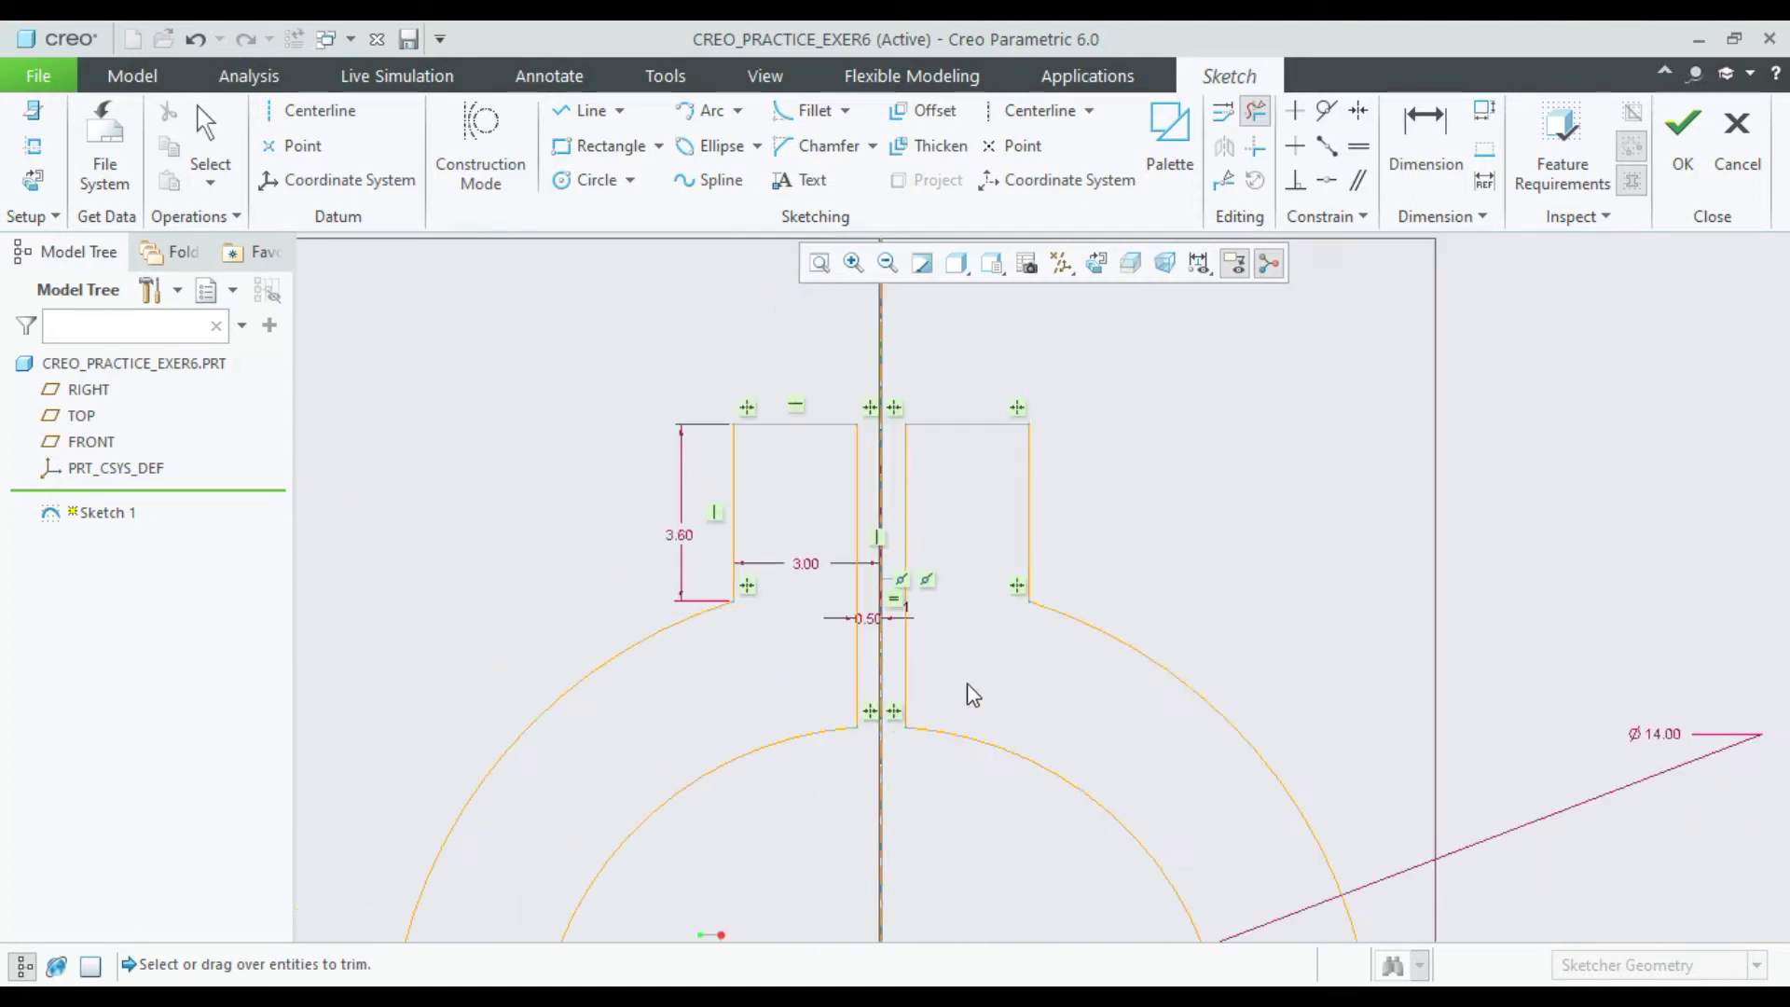
middle_click(1529, 513)
scroll(896, 605, "down", 6)
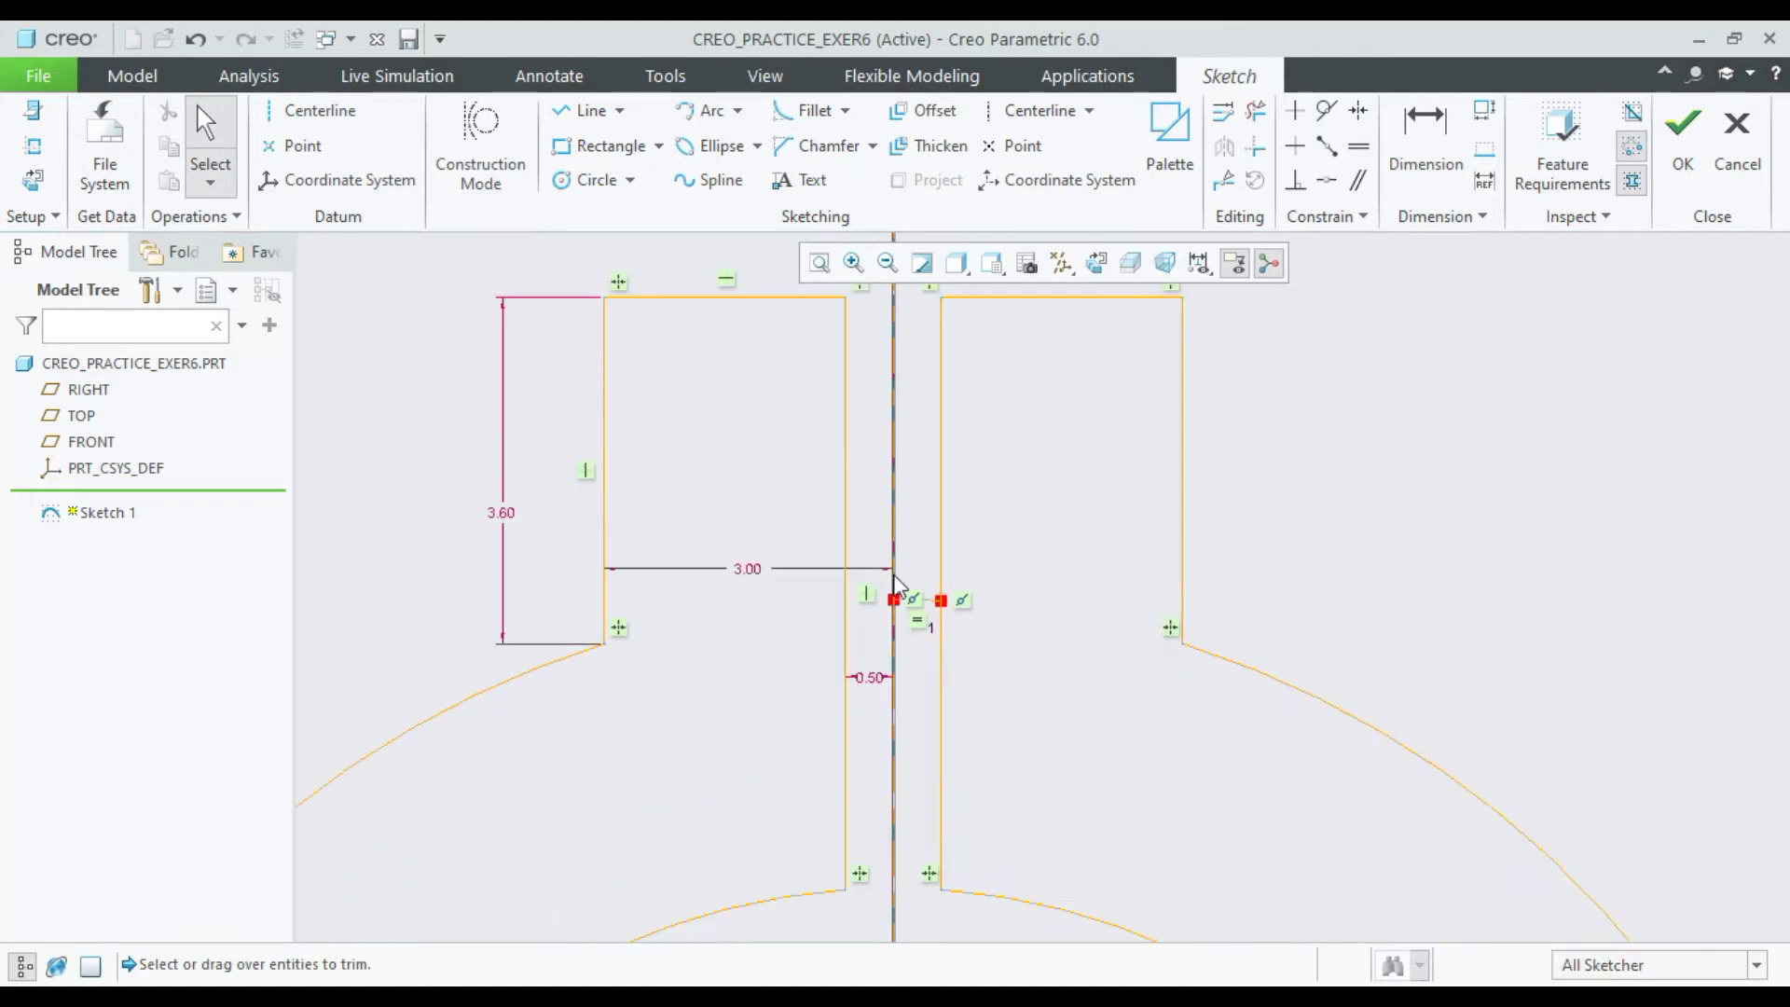
Trim the leftover piece of the outer circle inside the slot between the two tabs.
left_click(1256, 110)
left_click_drag(939, 753, 930, 527)
middle_click(882, 700)
scroll(885, 701, "up", 5)
scroll(883, 695, "up", 8)
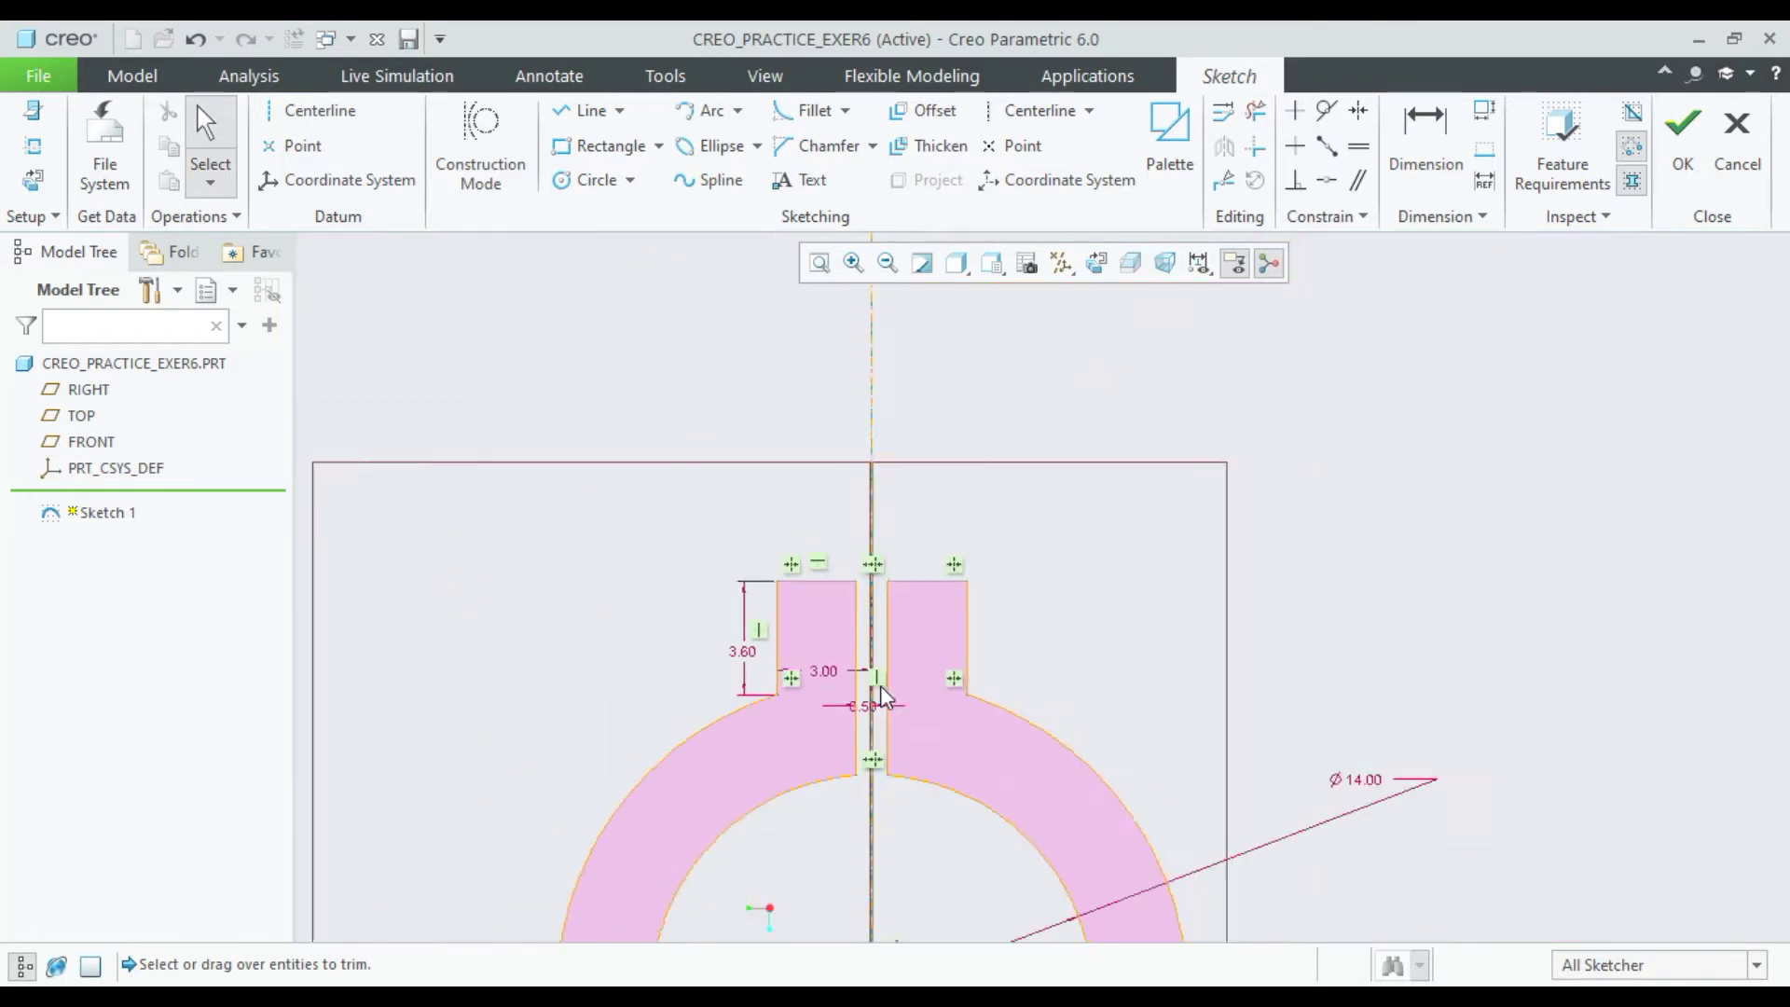
scroll(879, 587, "up", 3)
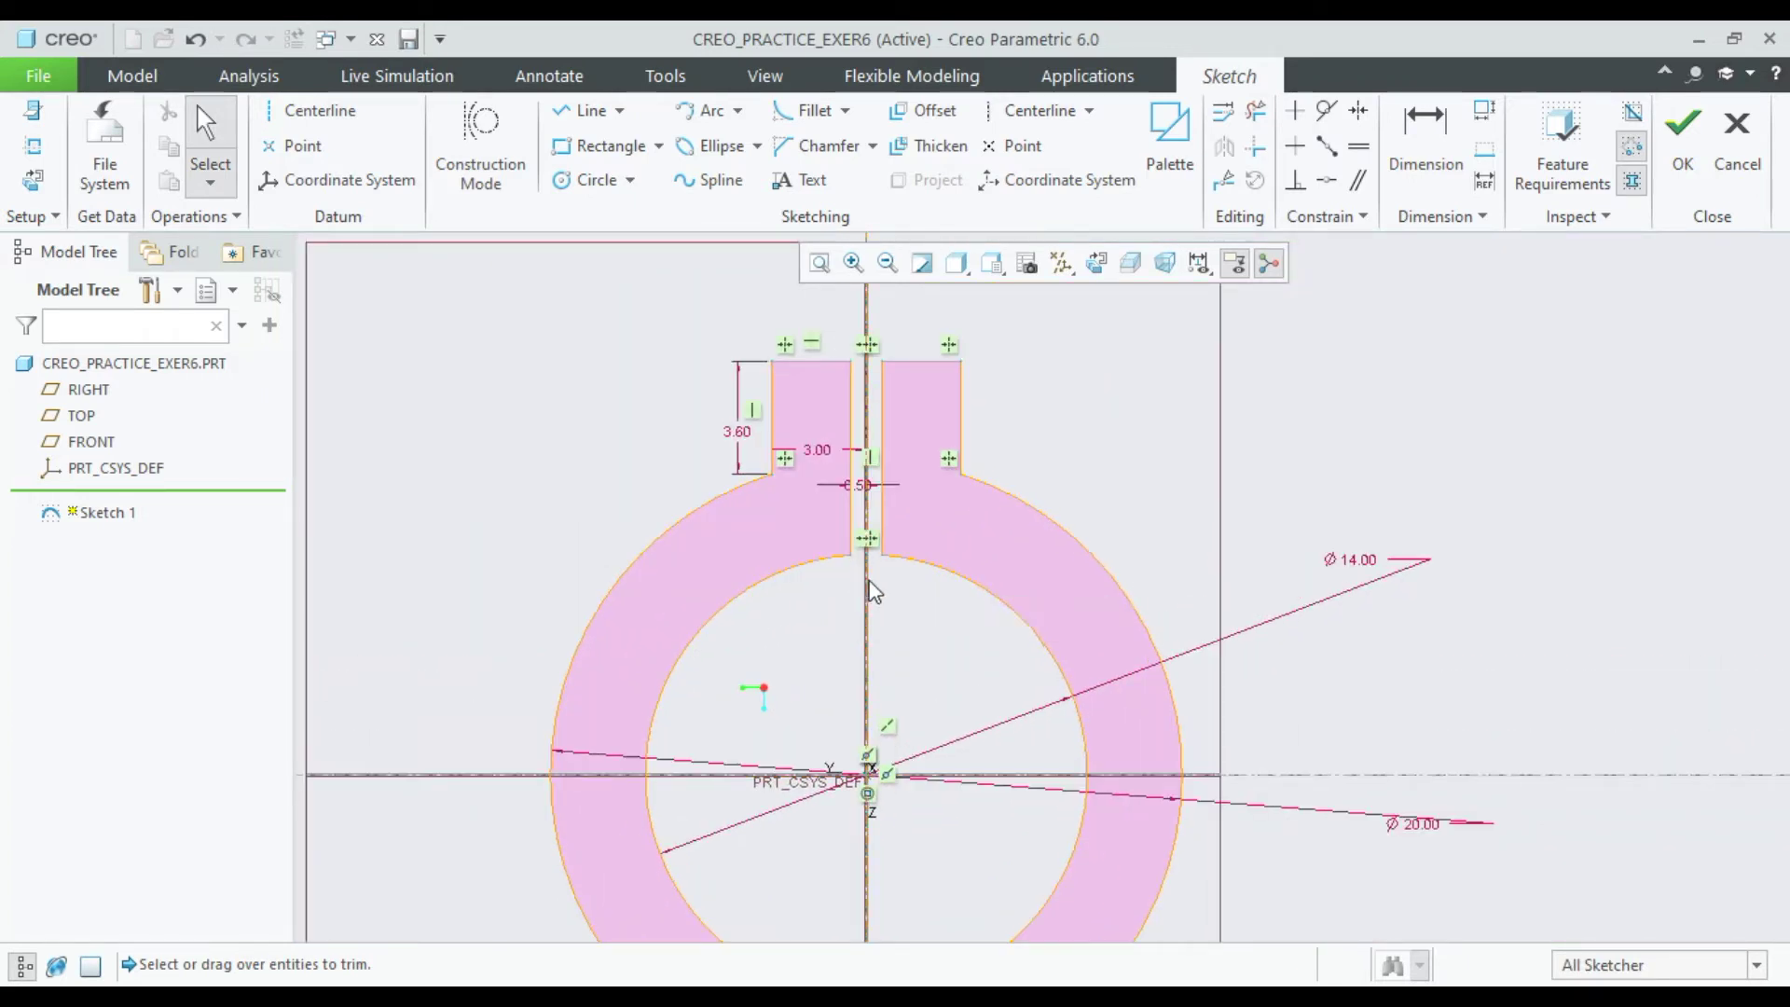
scroll(853, 582, "down", 4)
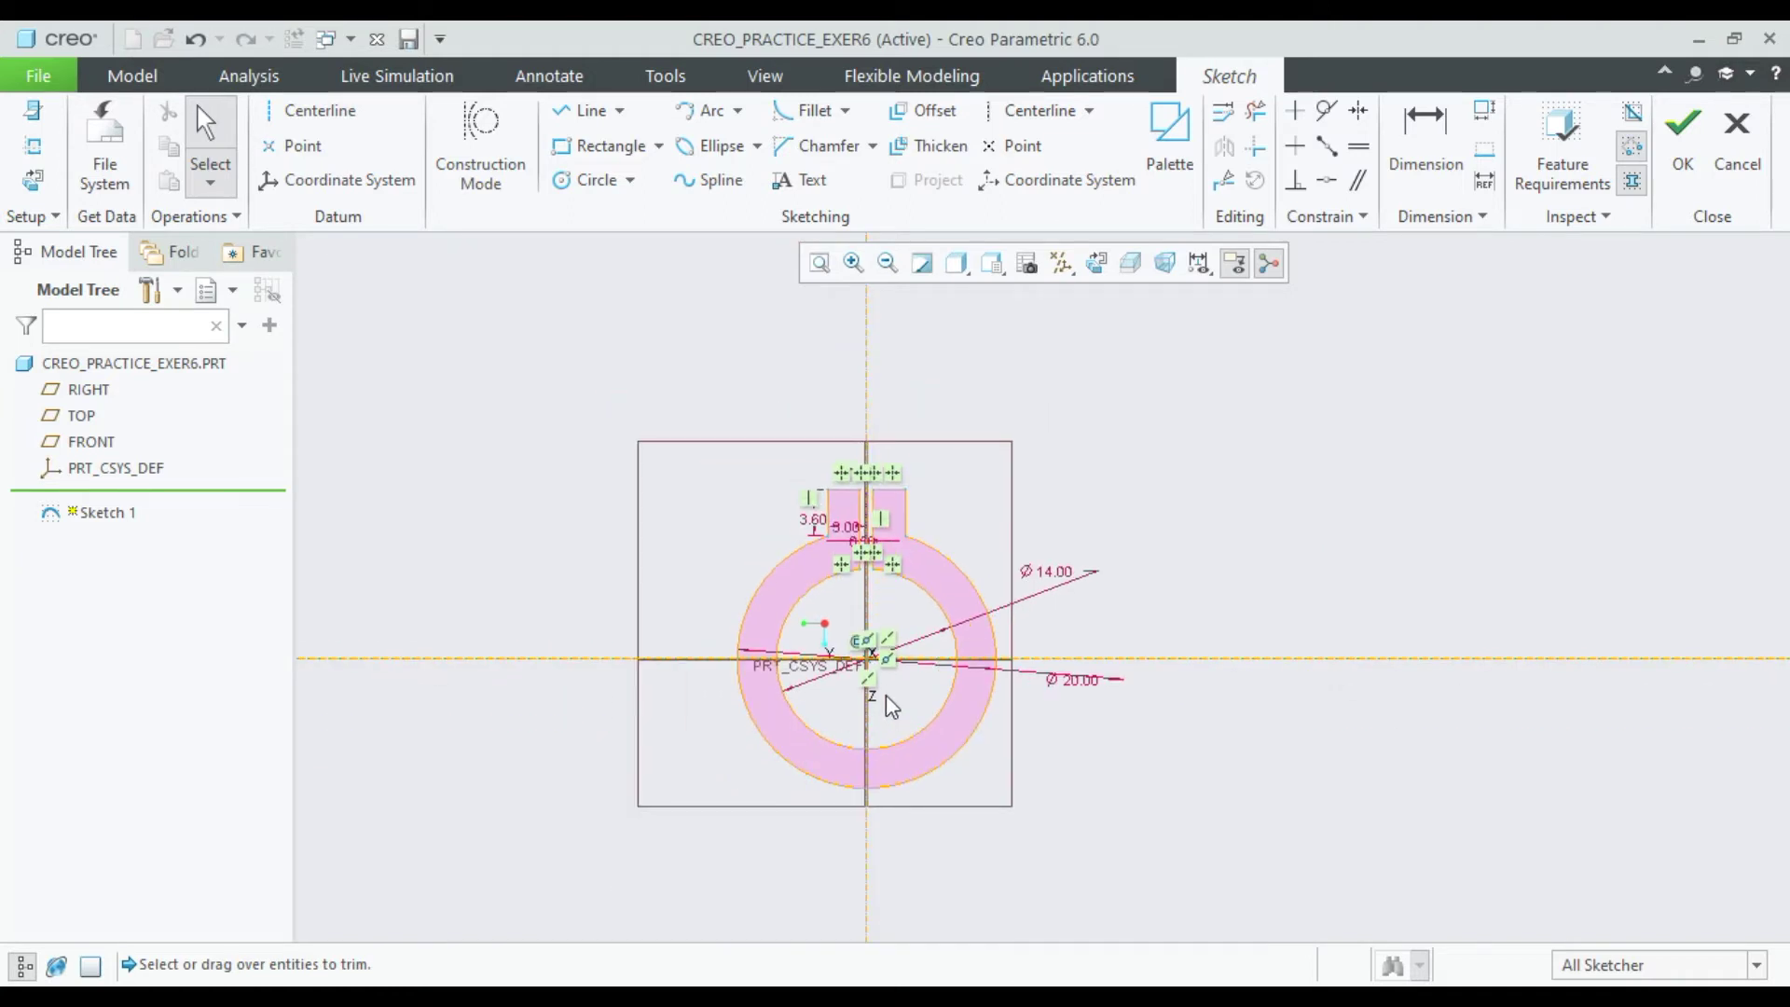
Sketch a vertical line about 17.2 long downward from the outer circle's left quadrant point.
left_click(586, 110)
scroll(735, 815, "up", 2)
scroll(745, 802, "down", 5)
scroll(744, 860, "up", 5)
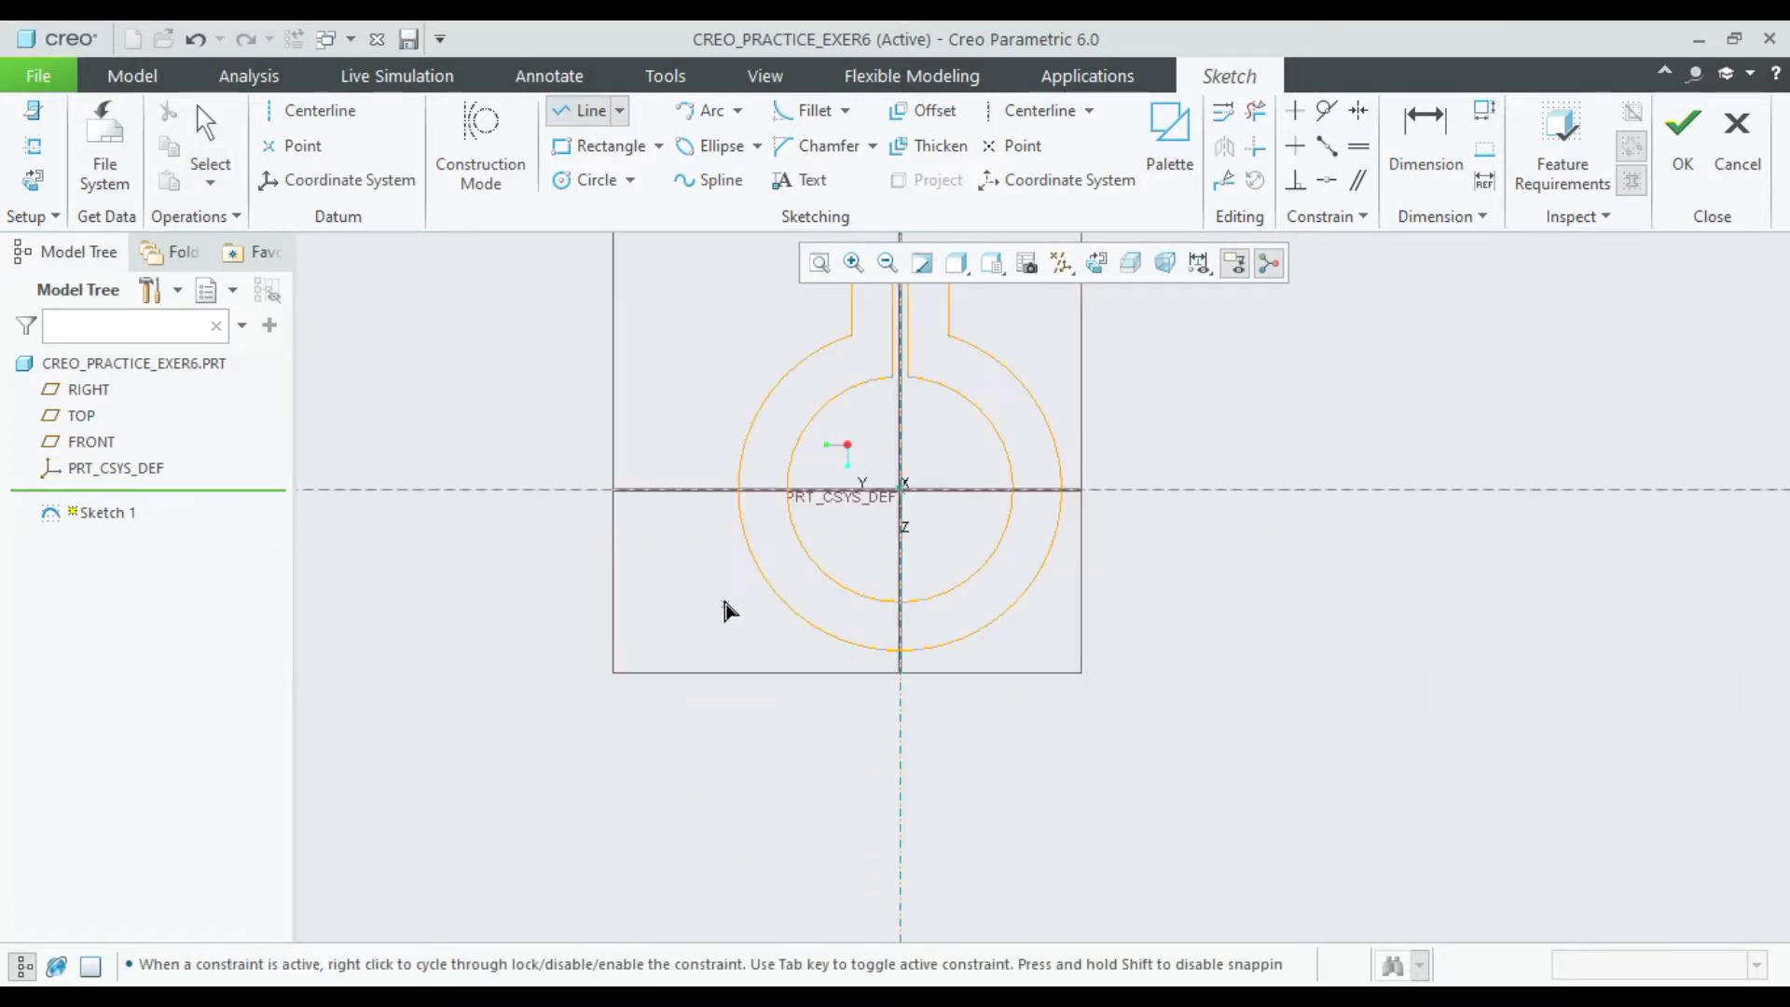
left_click(738, 489)
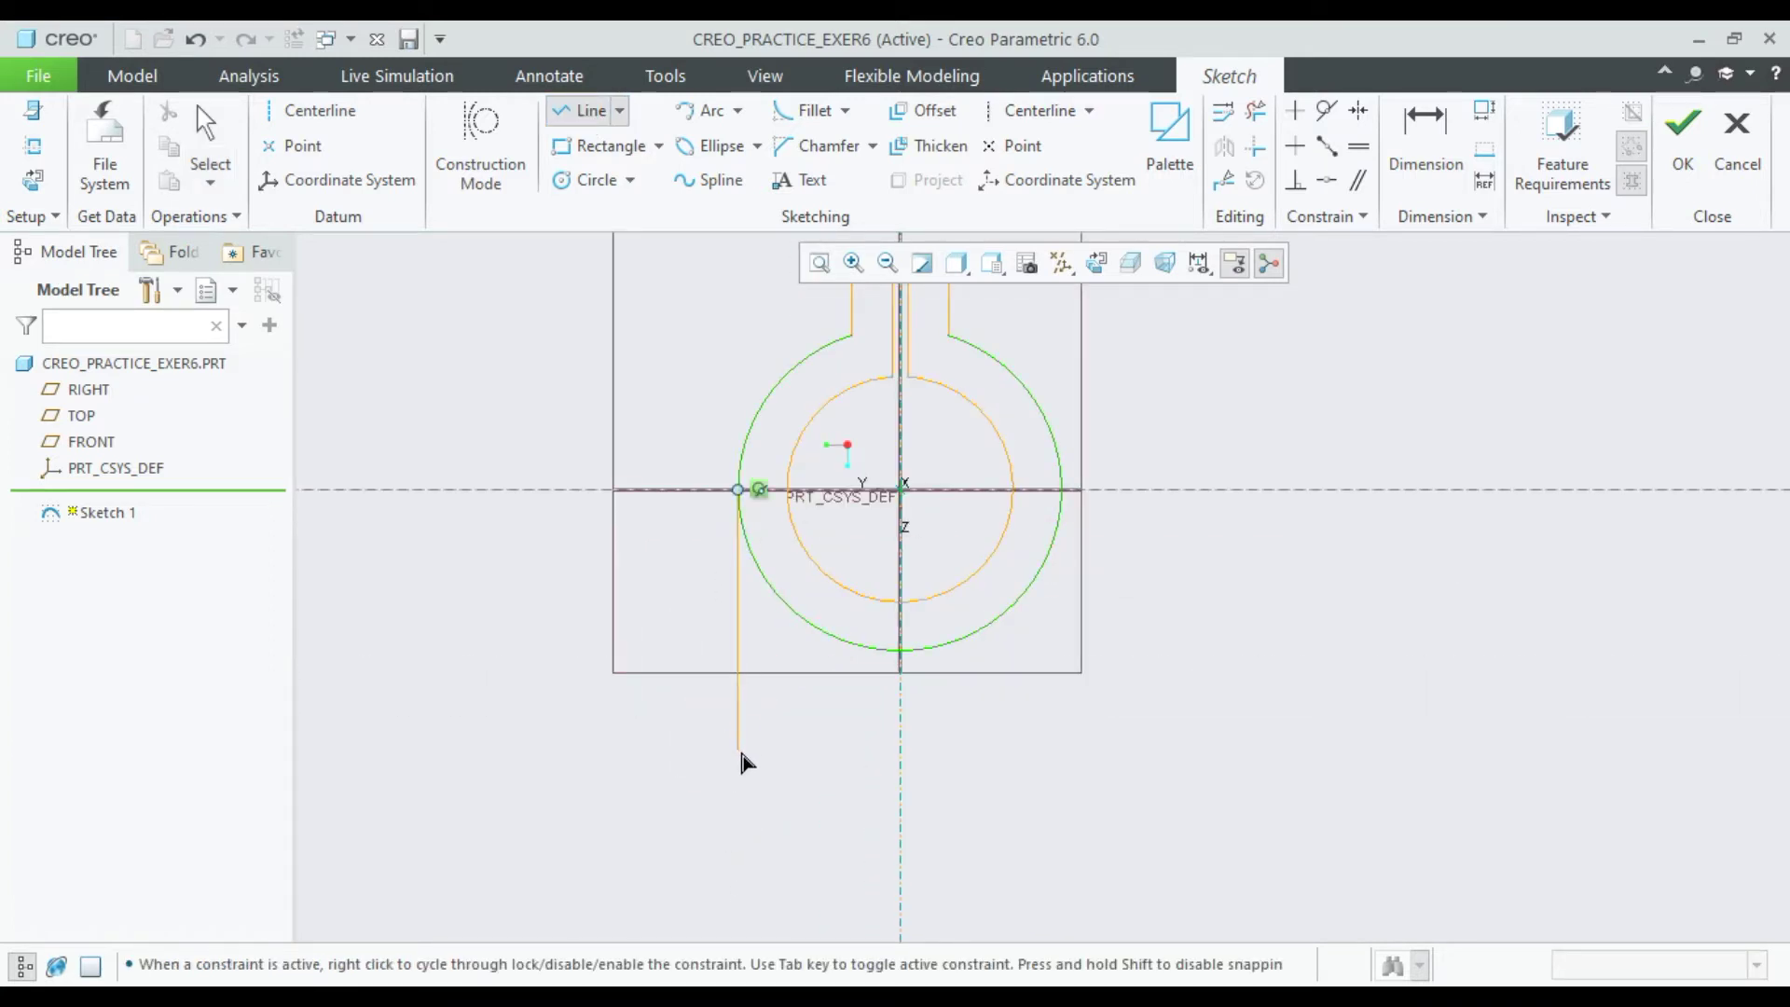
left_click(740, 763)
middle_click(751, 779)
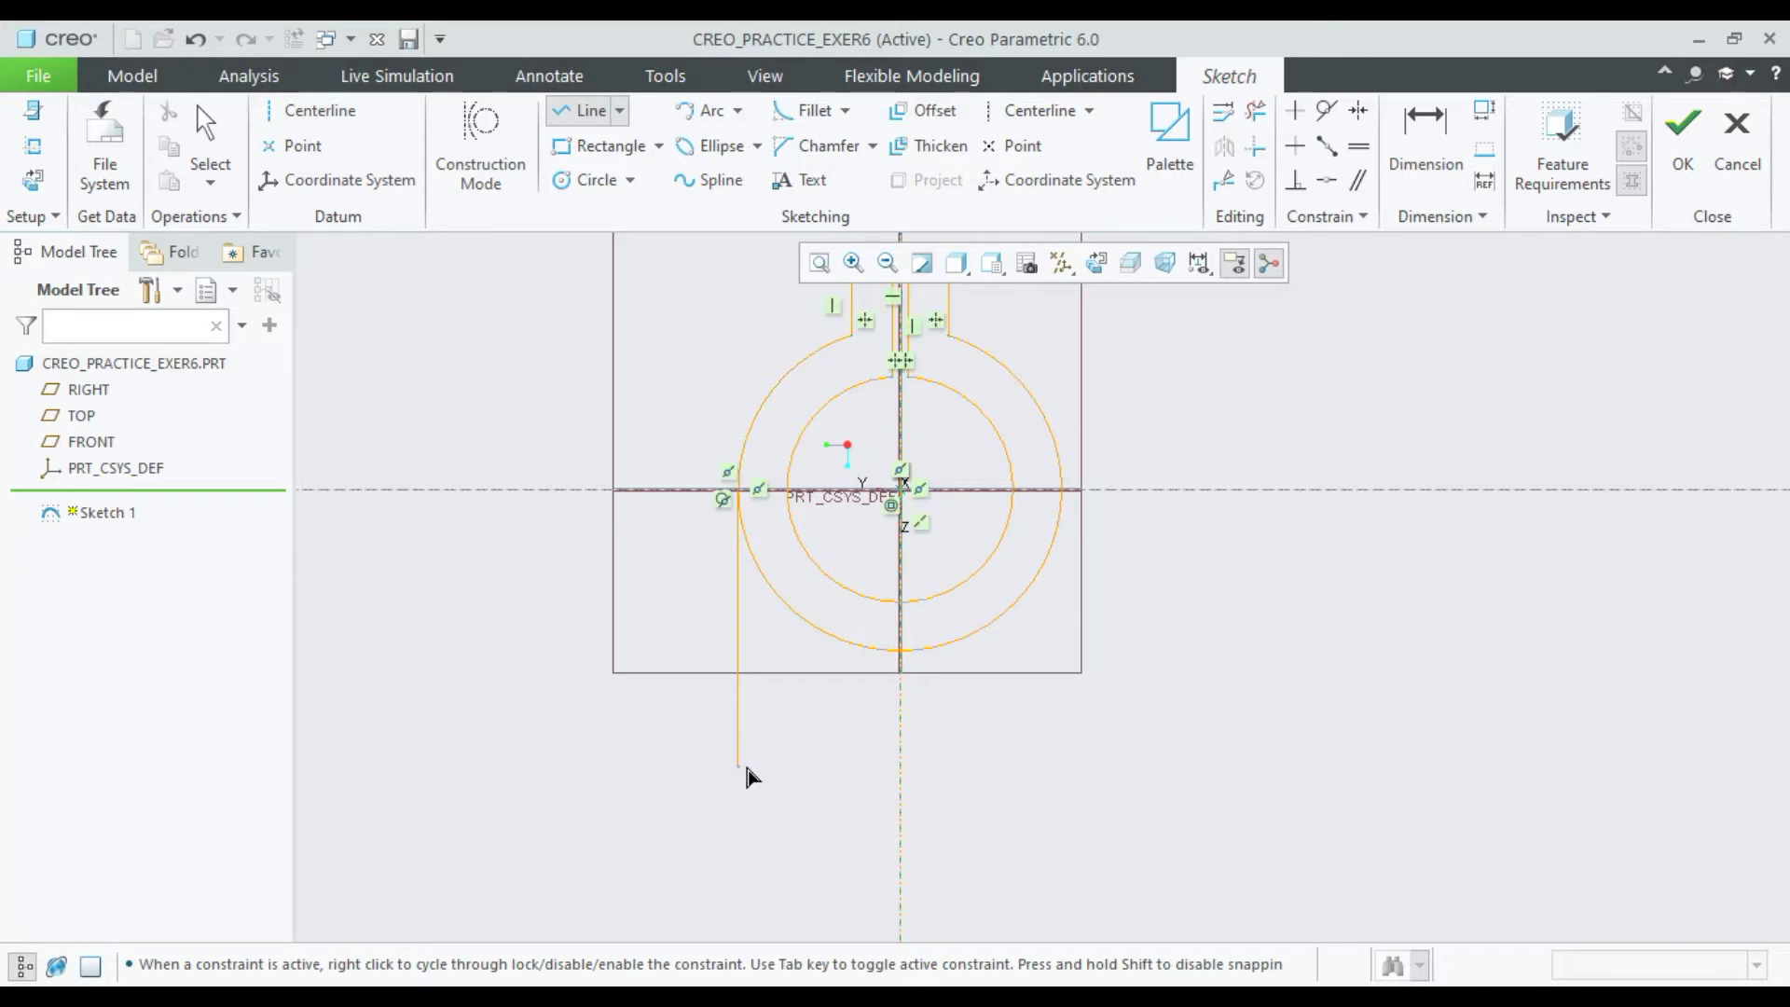
Sketch the foot from the line's lower end: about 6.2 left, 2 down, 10.1 right, then vertically up to the outer circle.
left_click(738, 764)
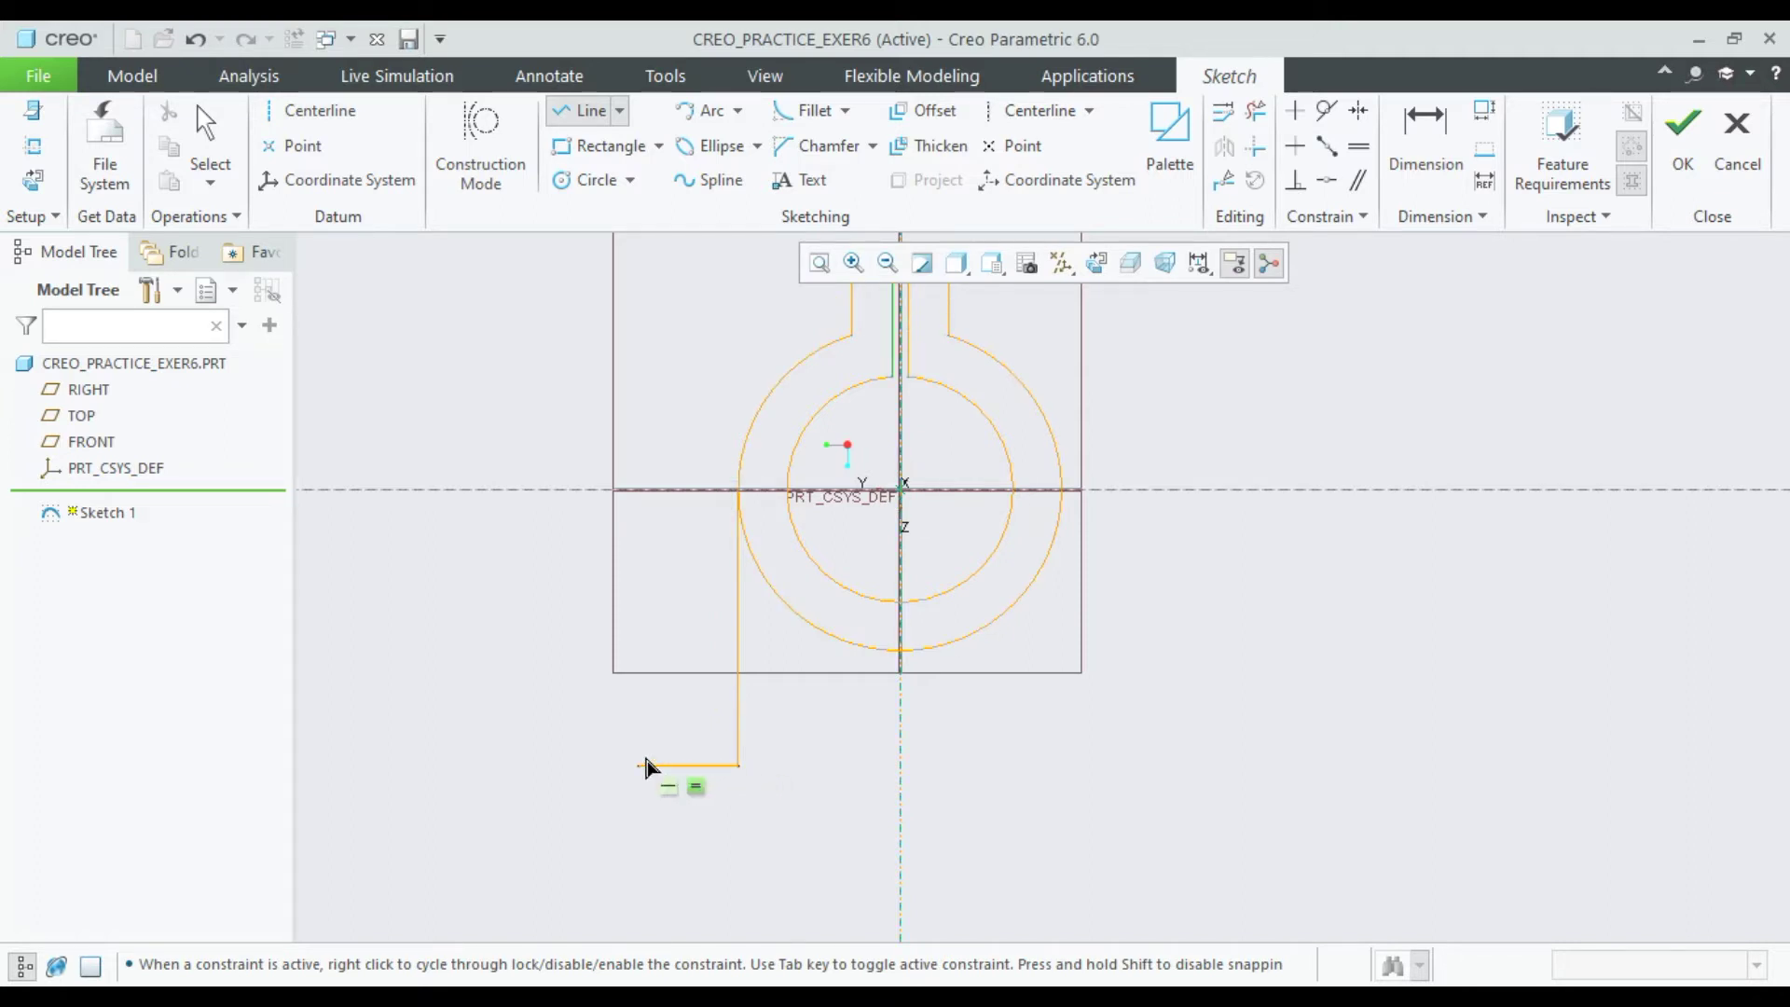
left_click(640, 764)
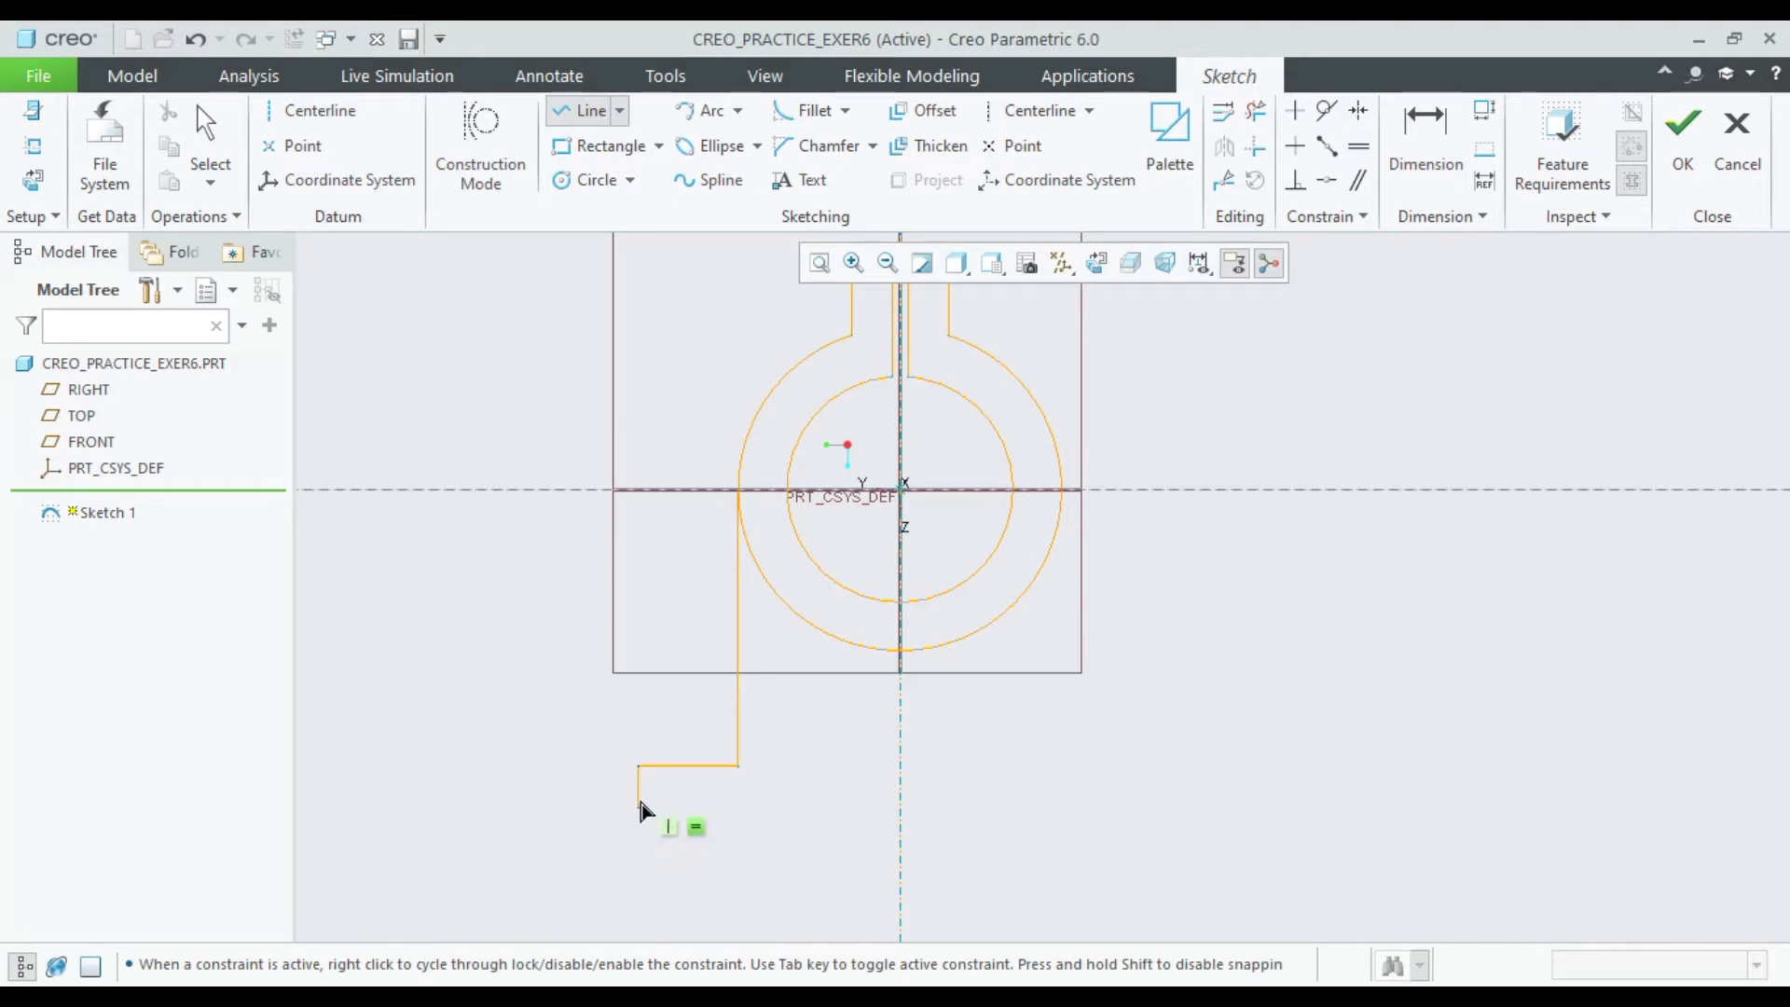
left_click(639, 798)
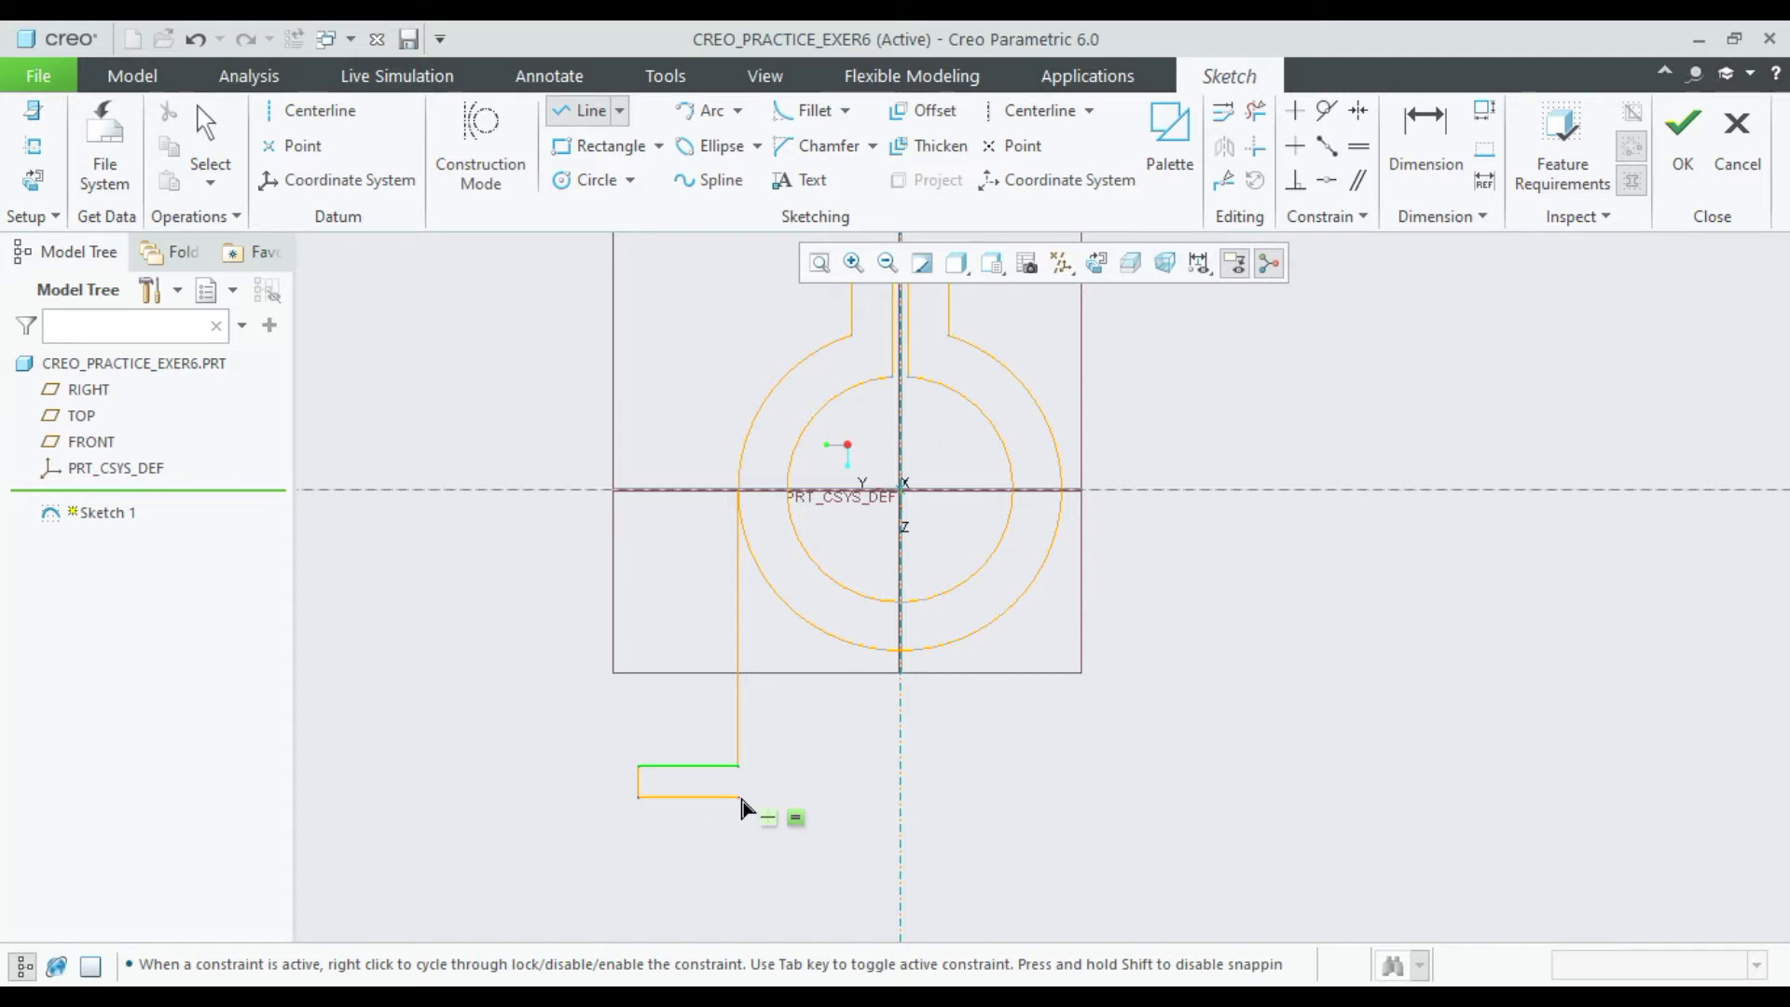
left_click(803, 797)
middle_click(803, 799)
left_click(803, 799)
left_click(801, 617)
middle_click(850, 734)
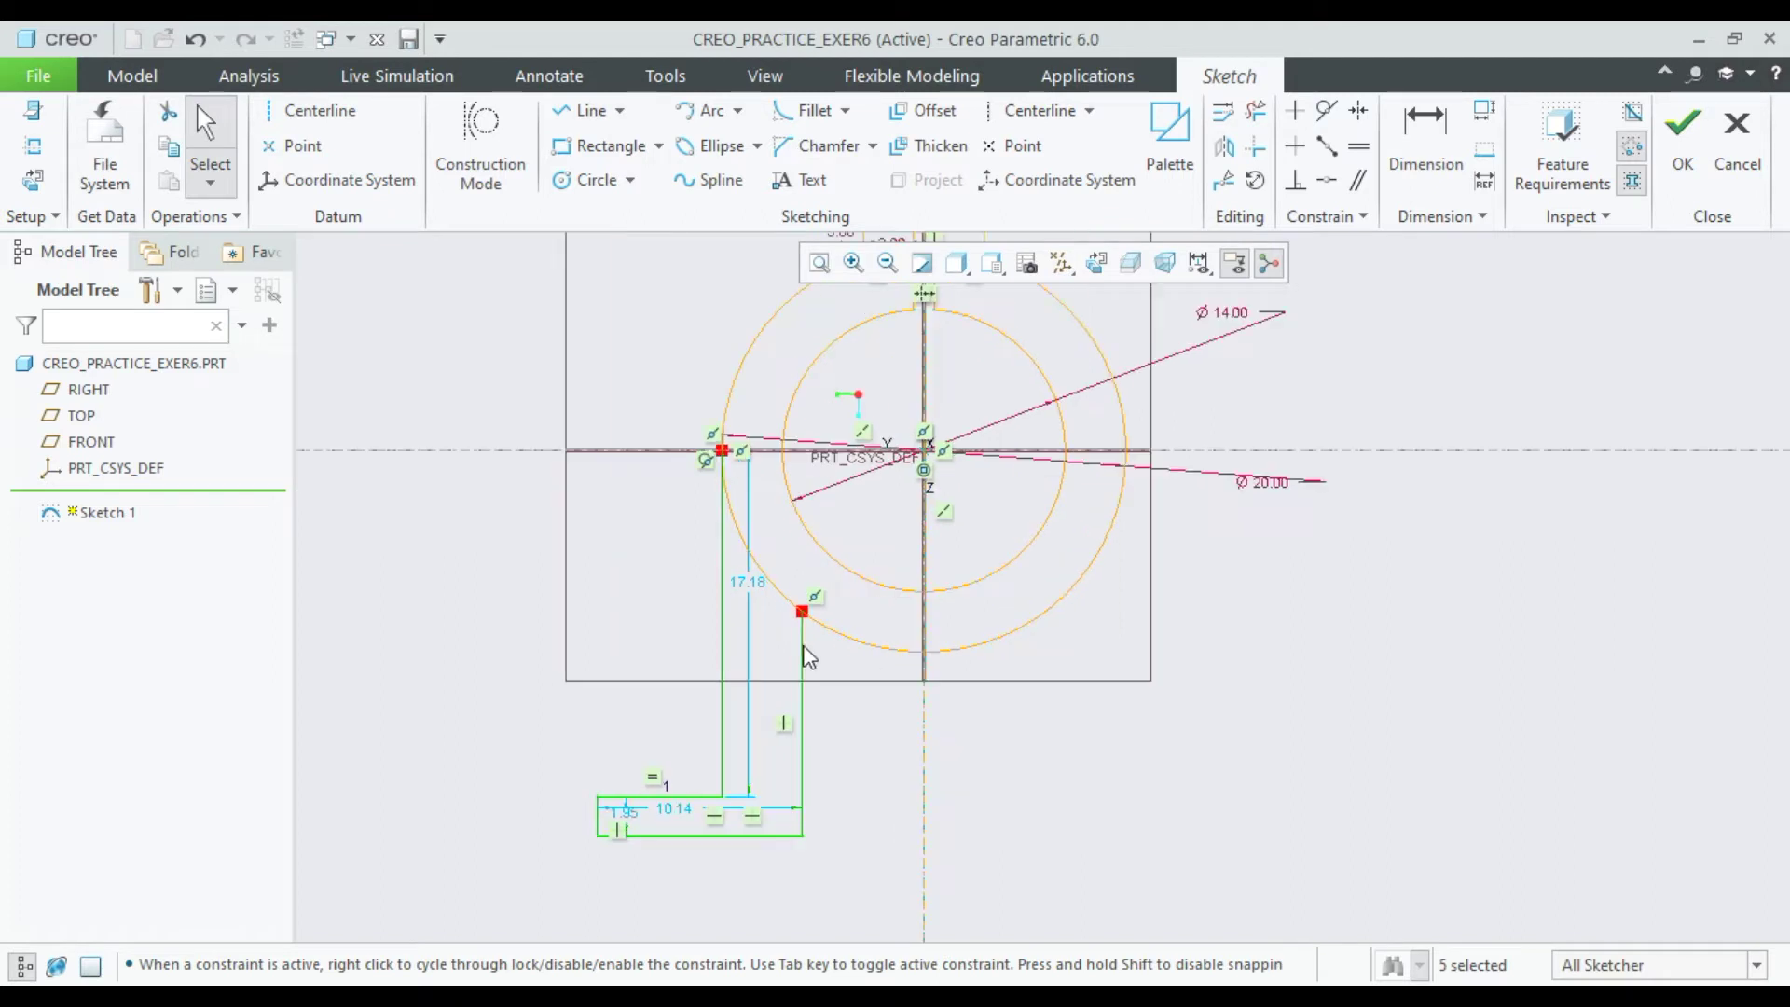
Set the left vertical line's length to 12 and reposition the foot's width dimension below the profile.
scroll(781, 678, "up", 3)
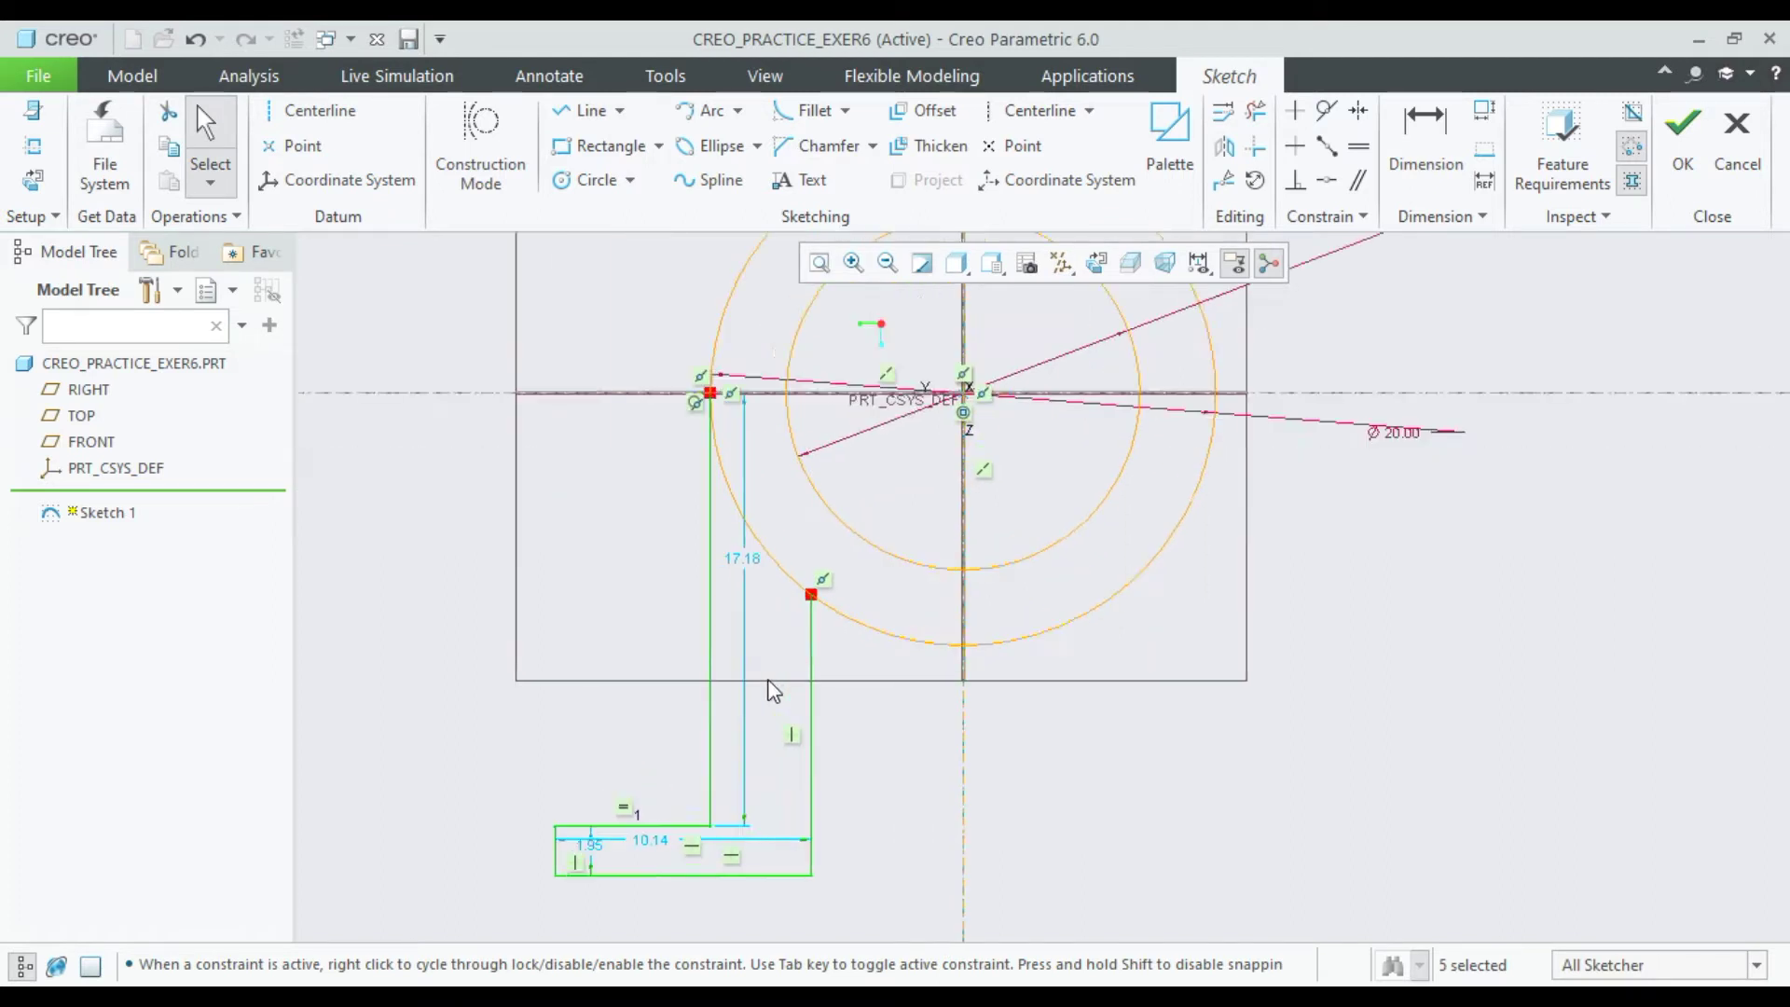
double_click(739, 533)
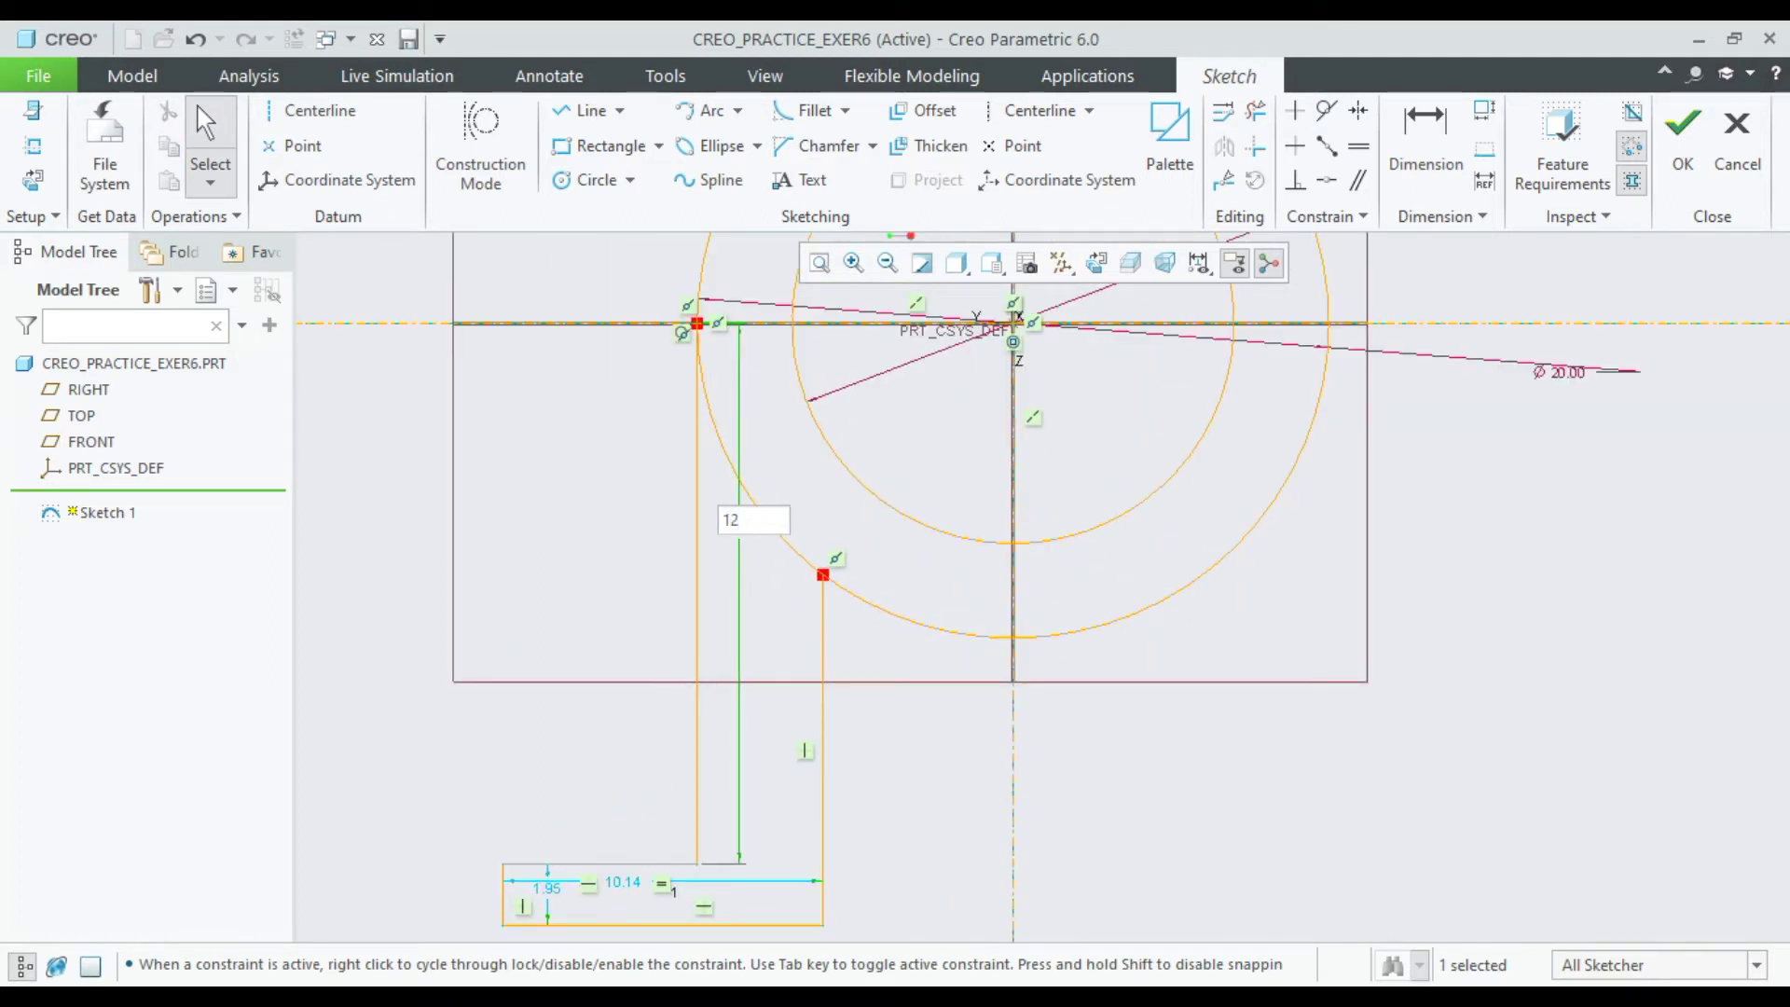
key("Return")
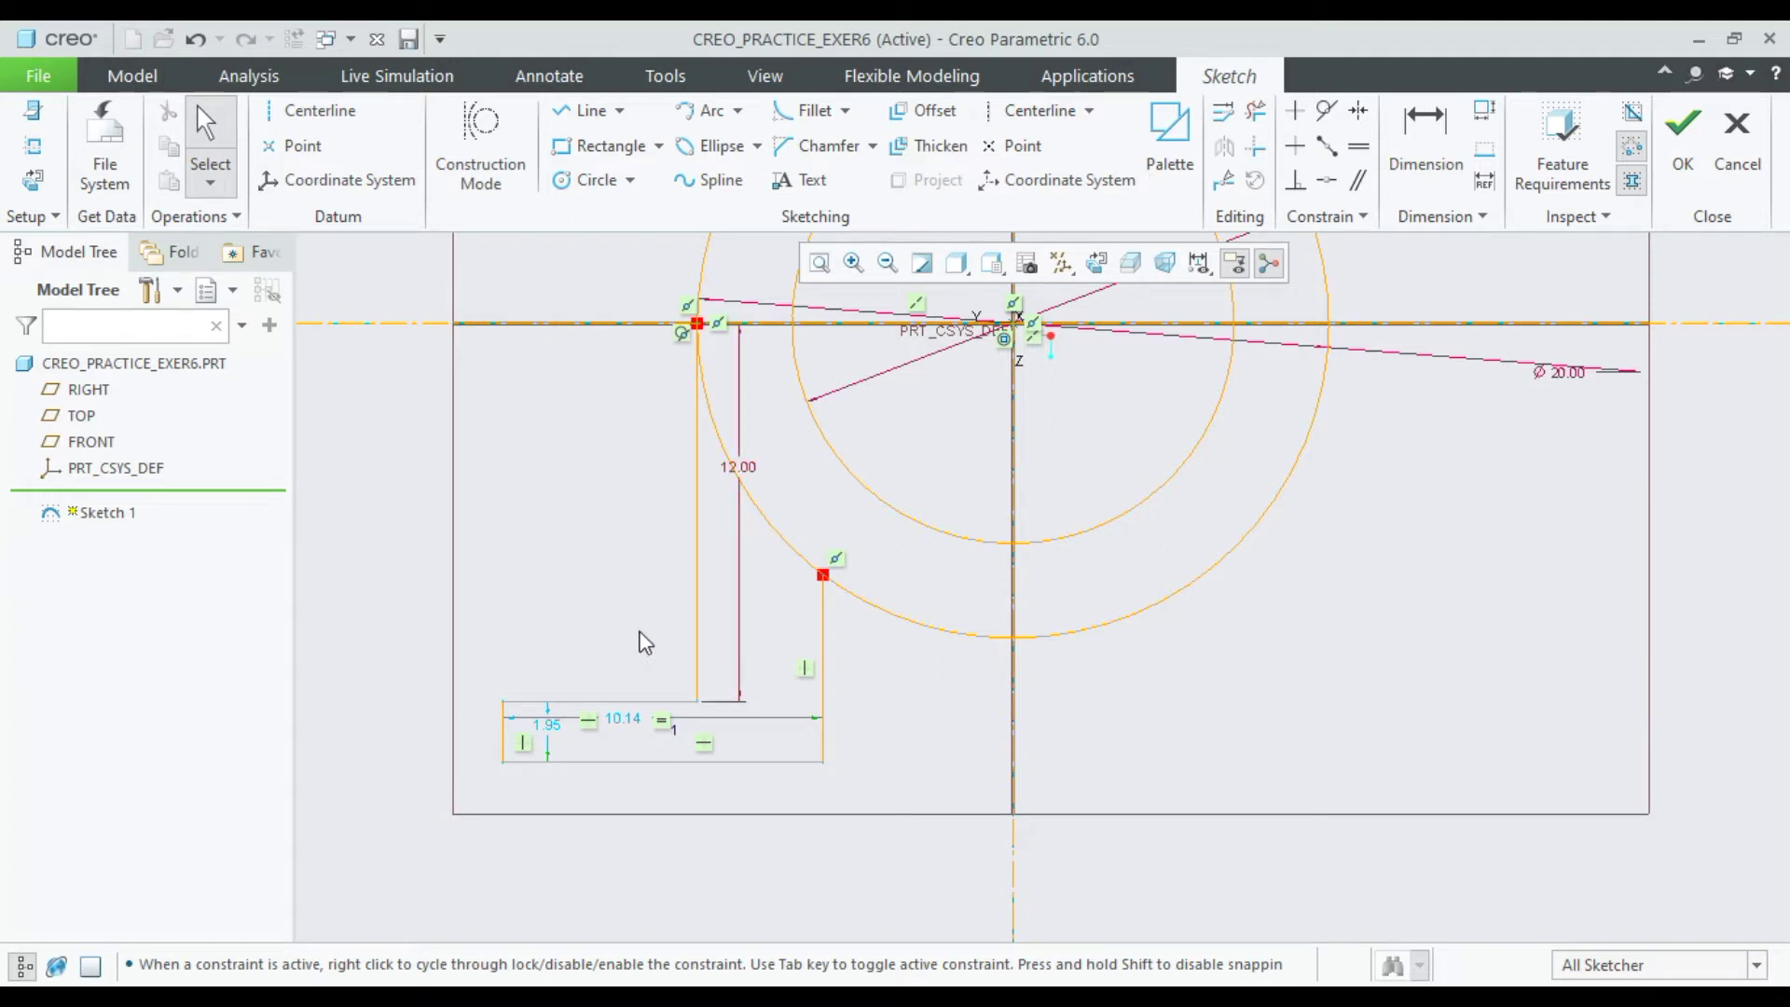
left_click_drag(625, 721, 631, 850)
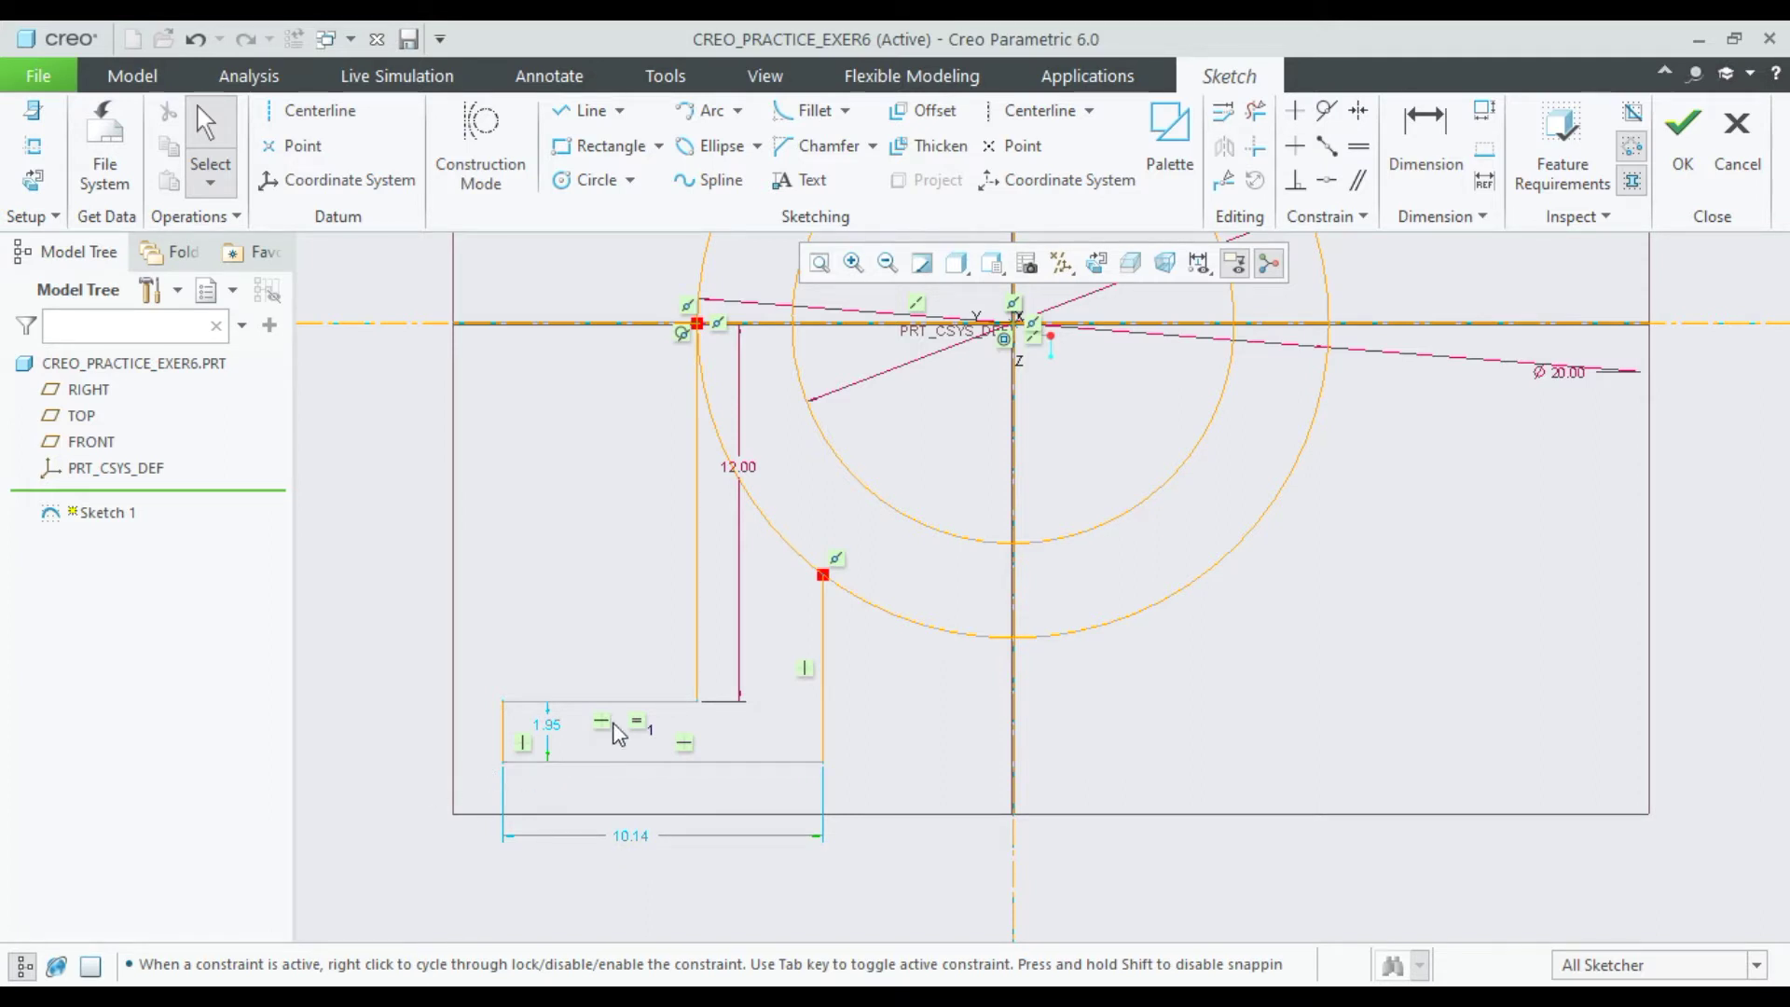
Dimension the foot's projection beyond the left vertical line as 4, deleting the conflicting equal-lengths constraint.
left_click(1424, 149)
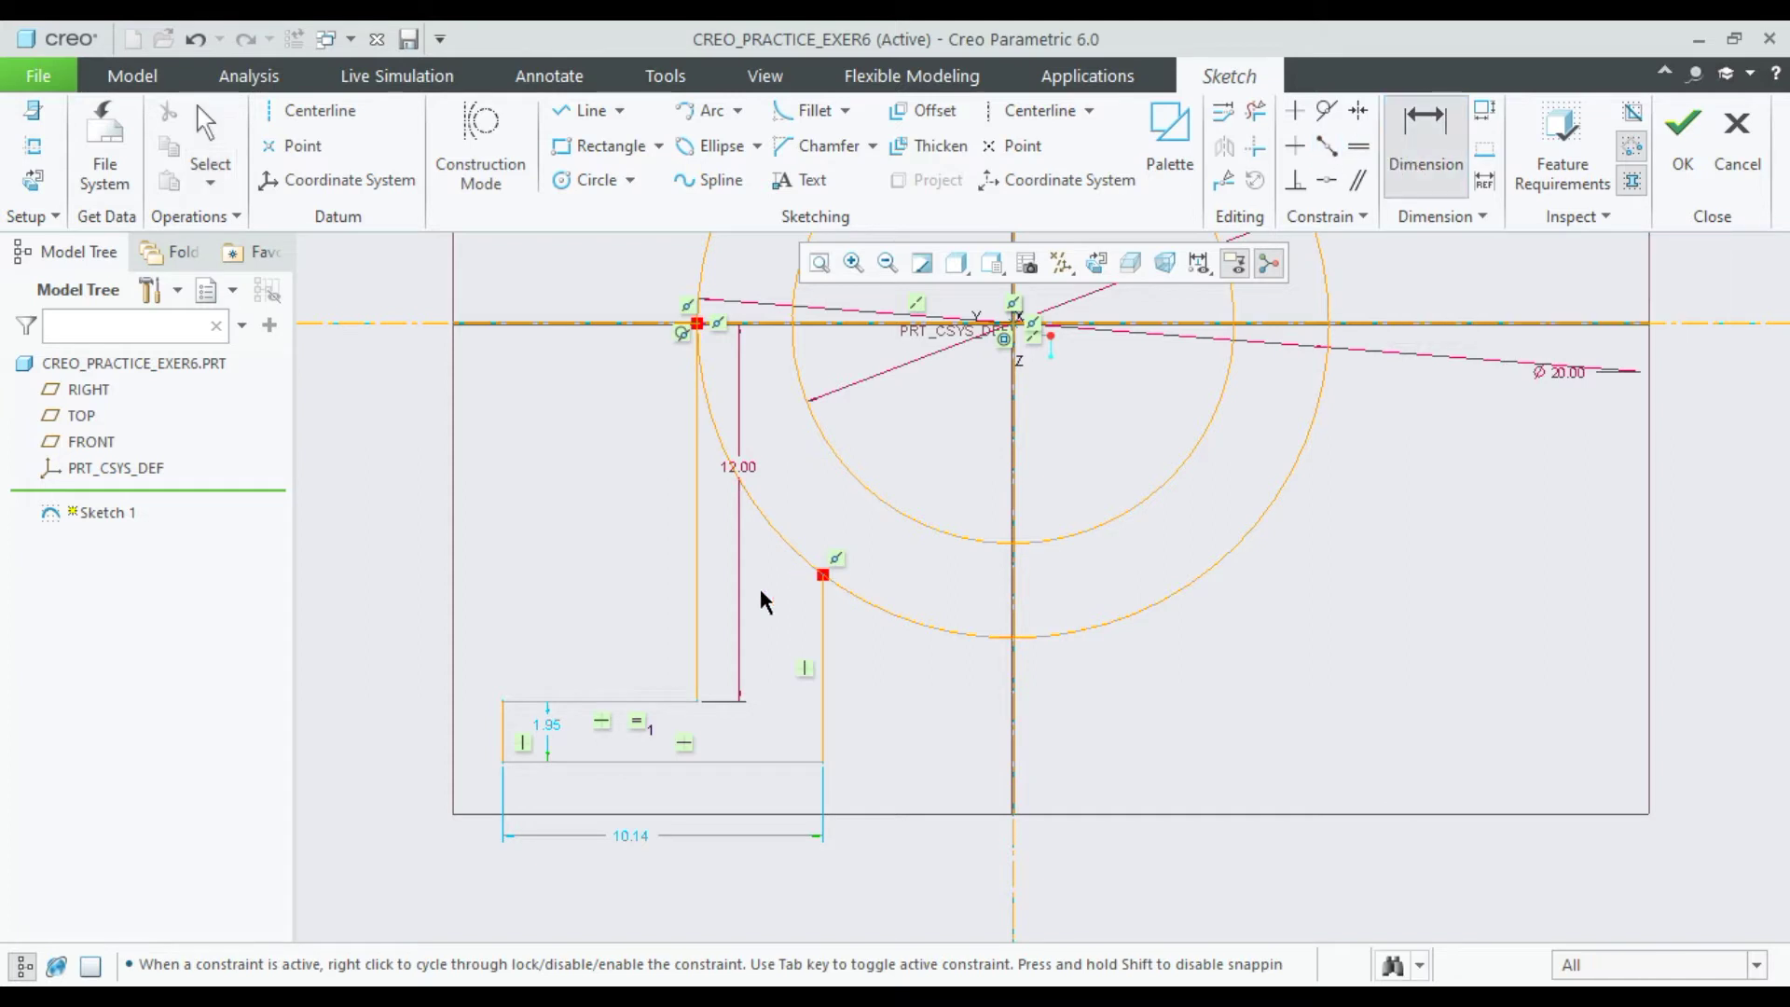
left_click(699, 599)
left_click(503, 727)
middle_click(586, 606)
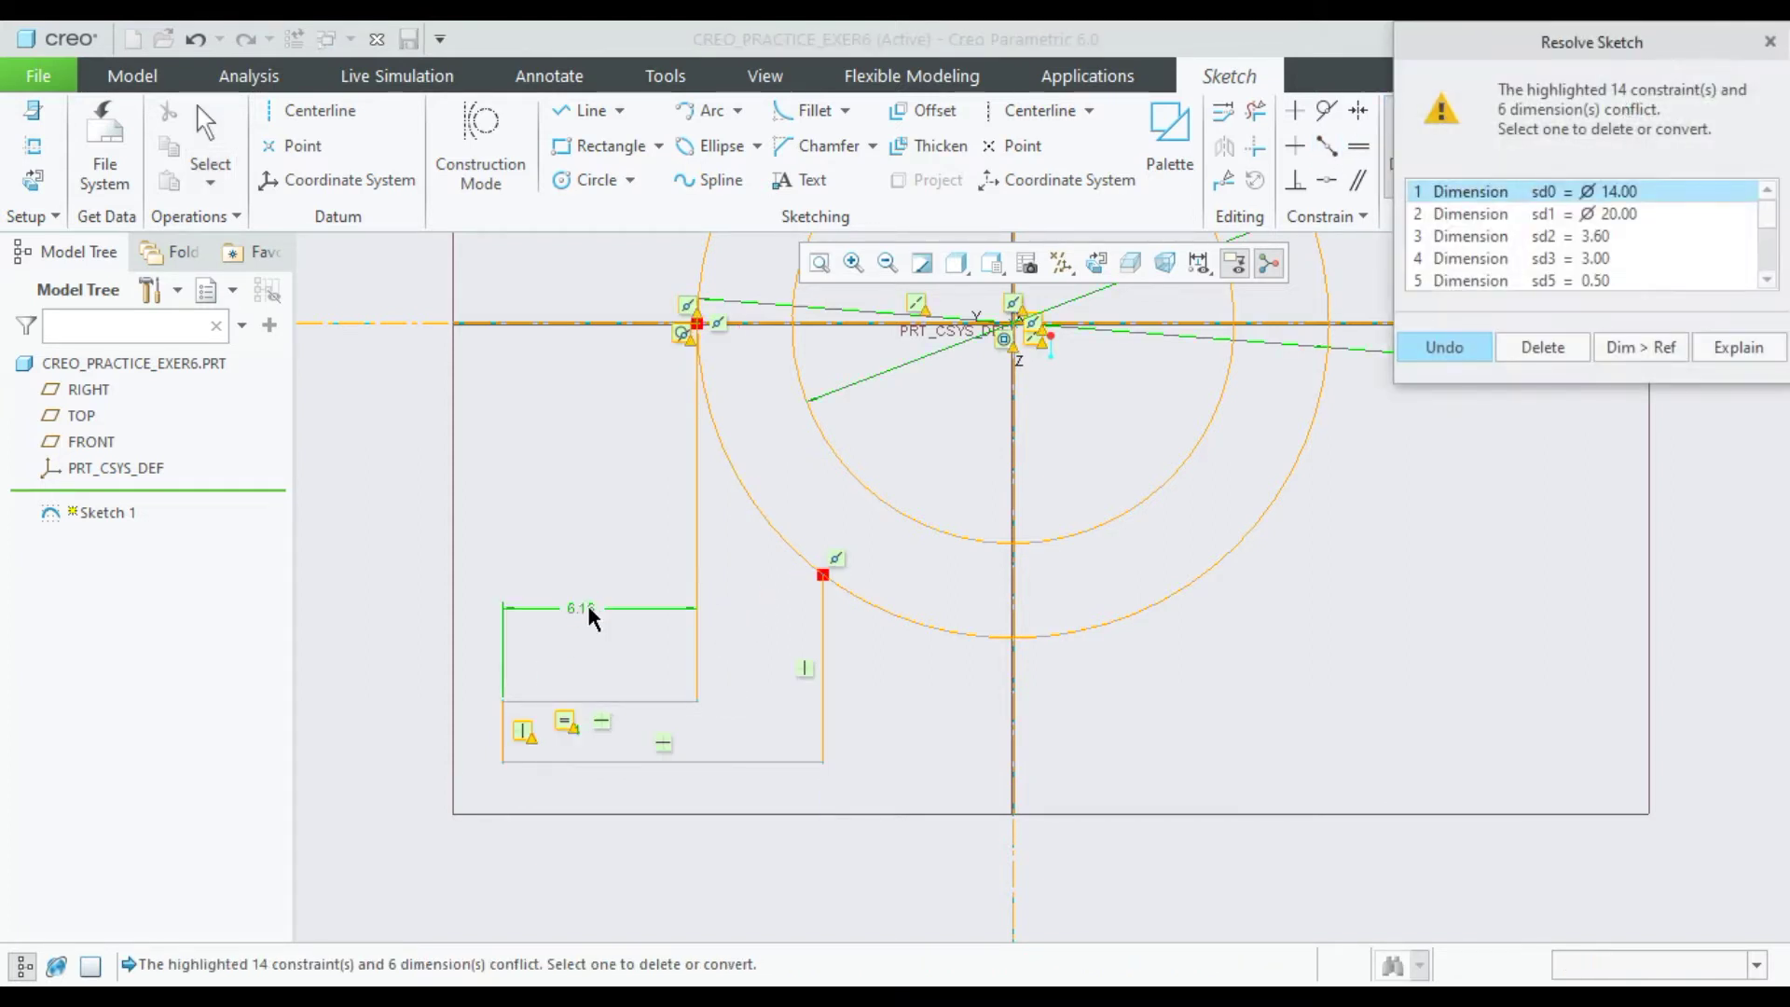
left_click(567, 724)
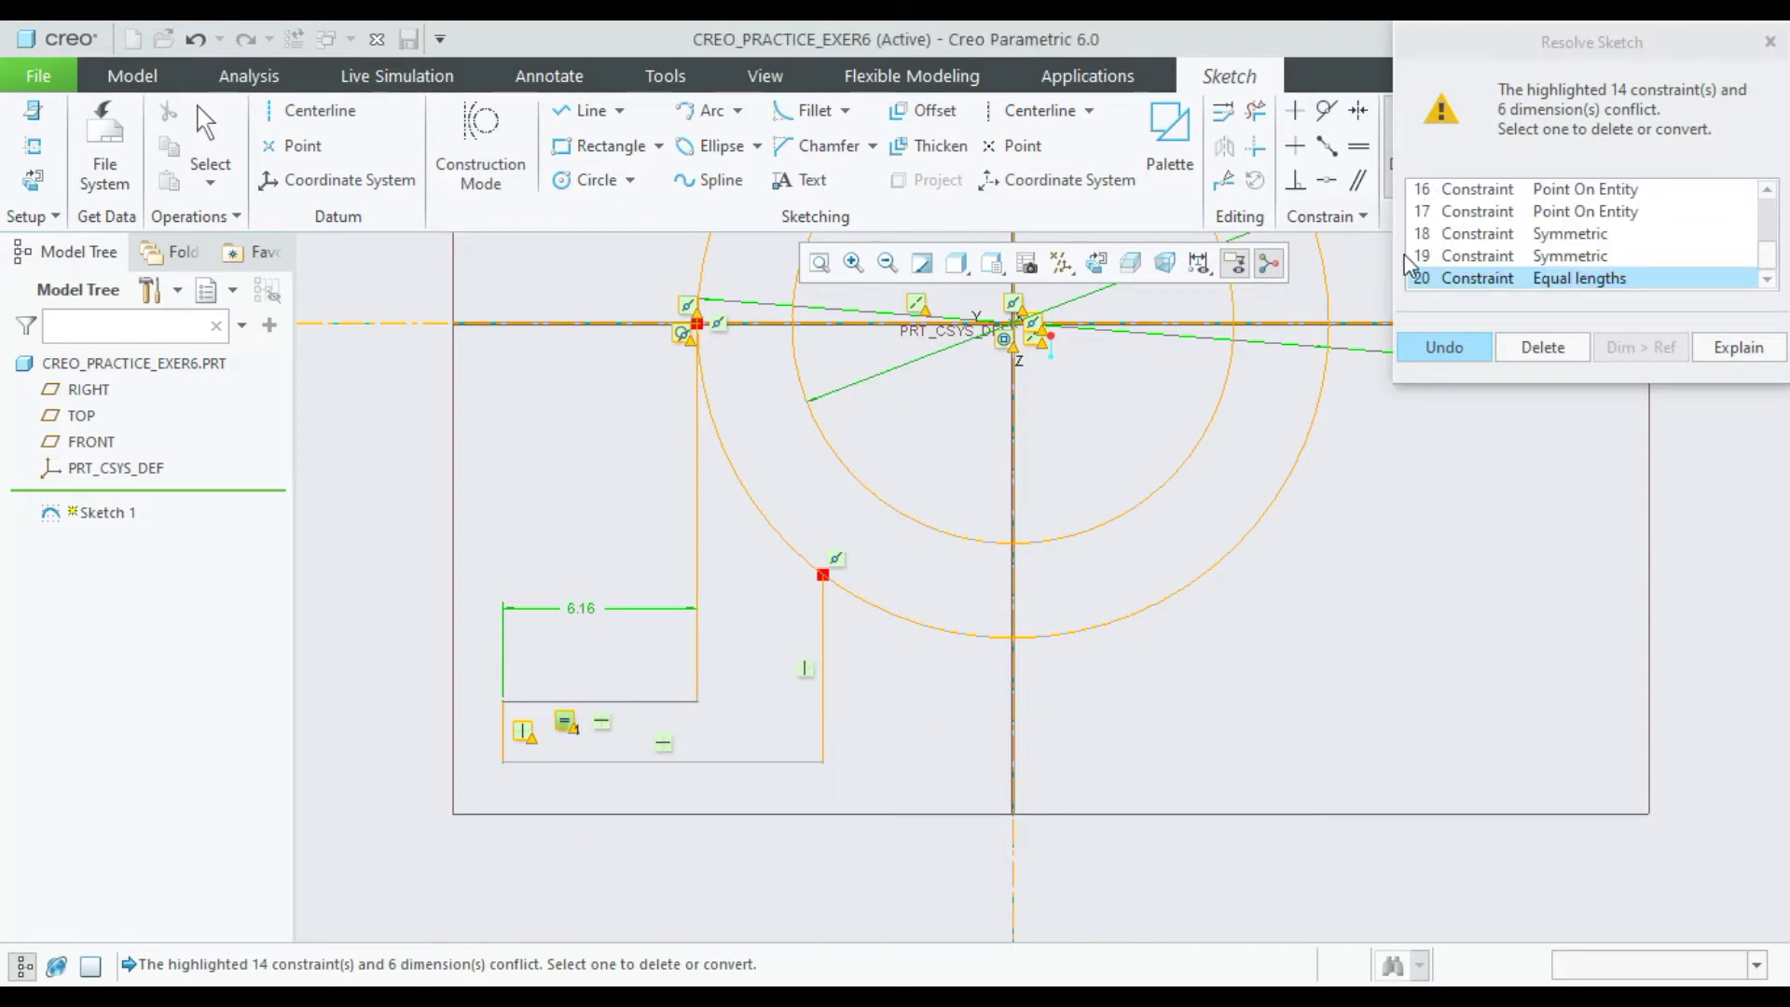
left_click(1543, 346)
type("4")
key("Return")
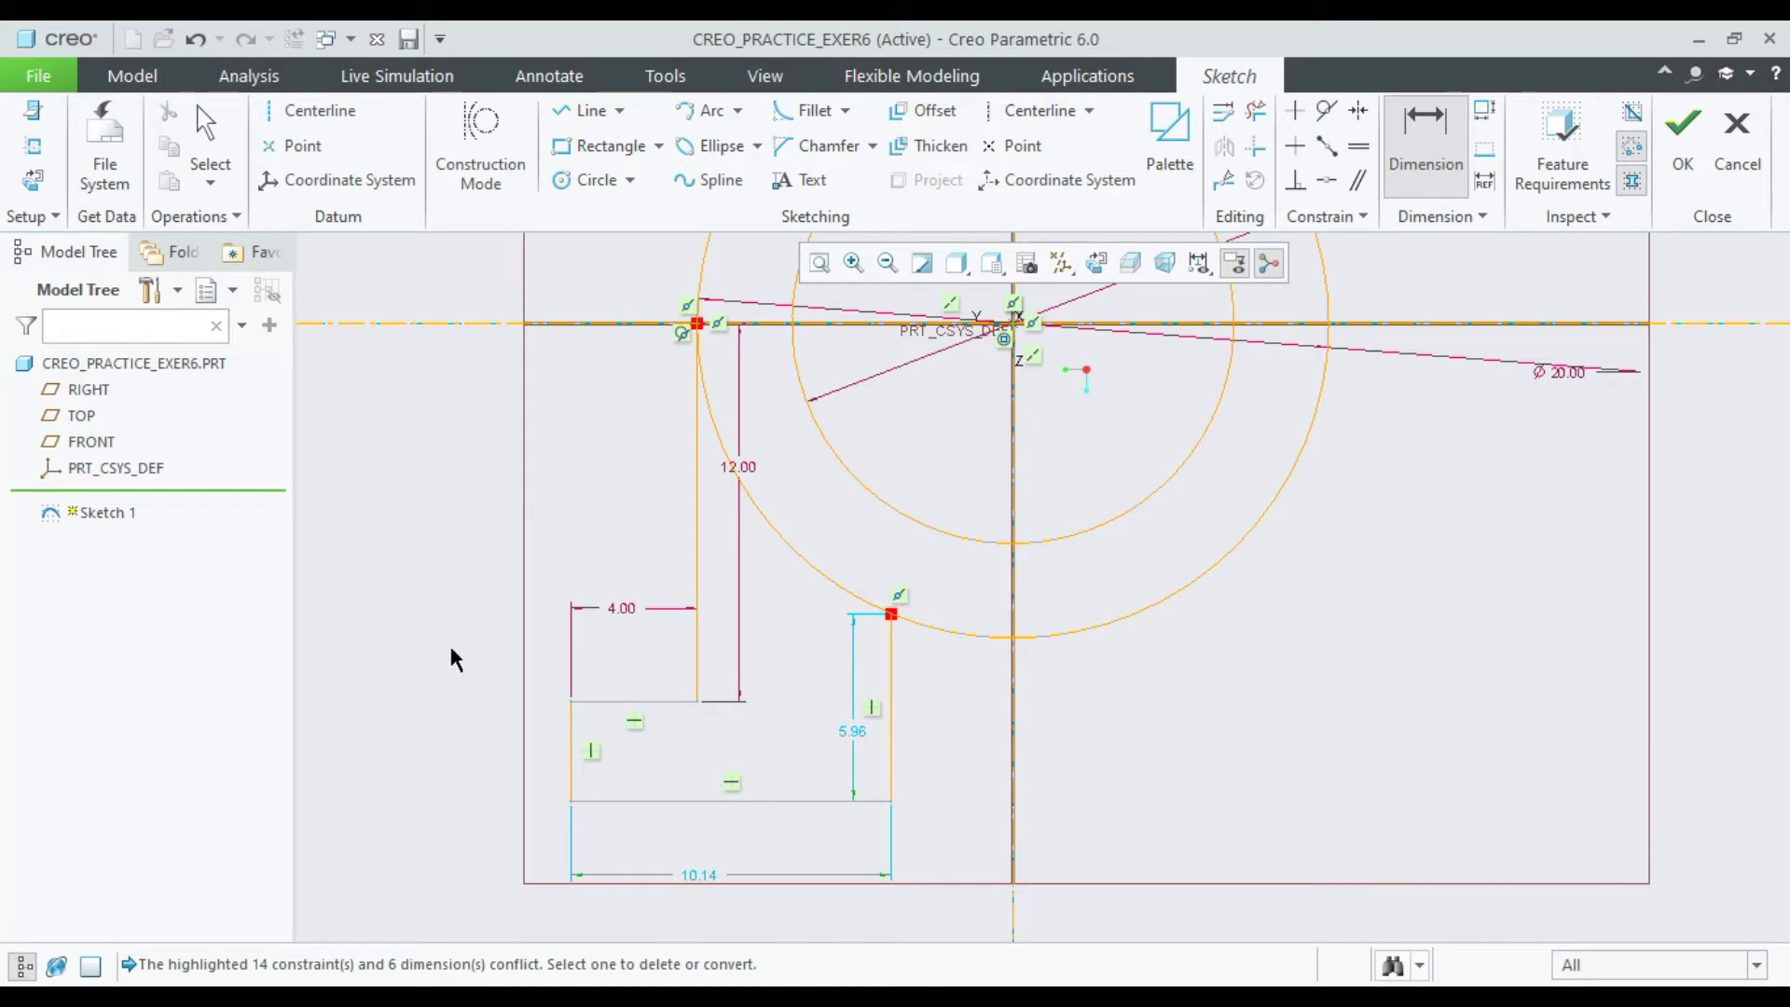
Set the foot's overall bottom width to 7.
double_click(702, 867)
type("7")
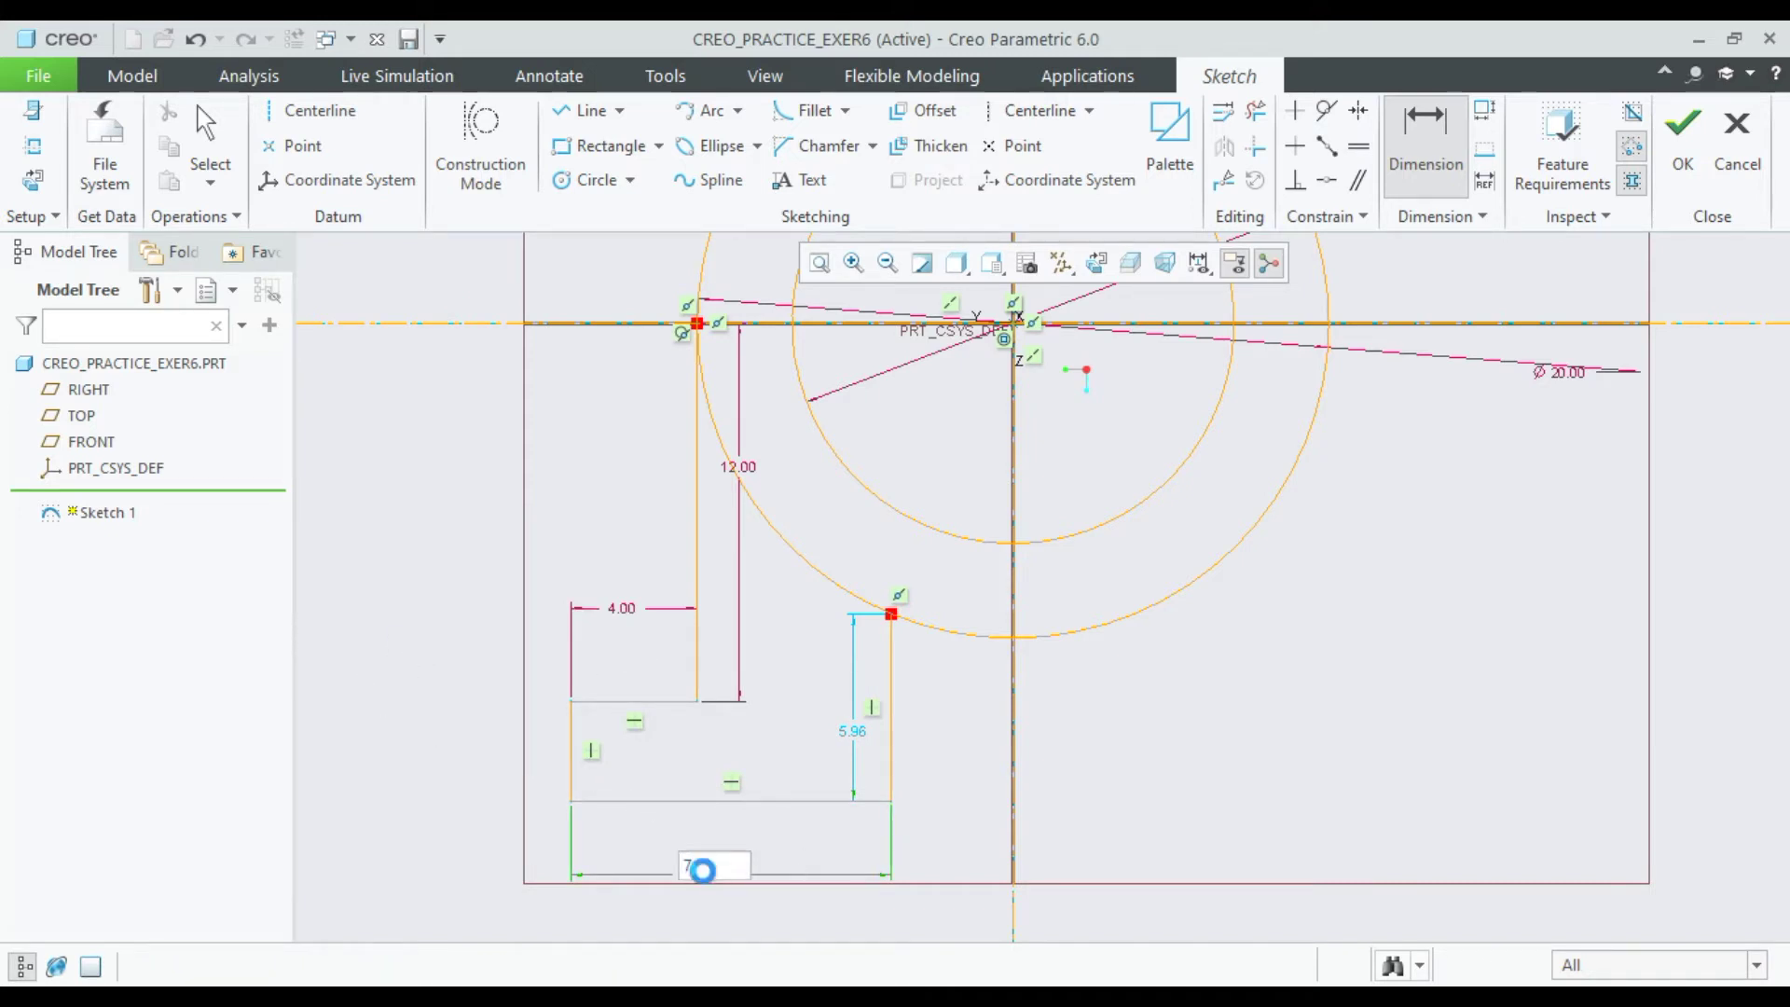
key("Return")
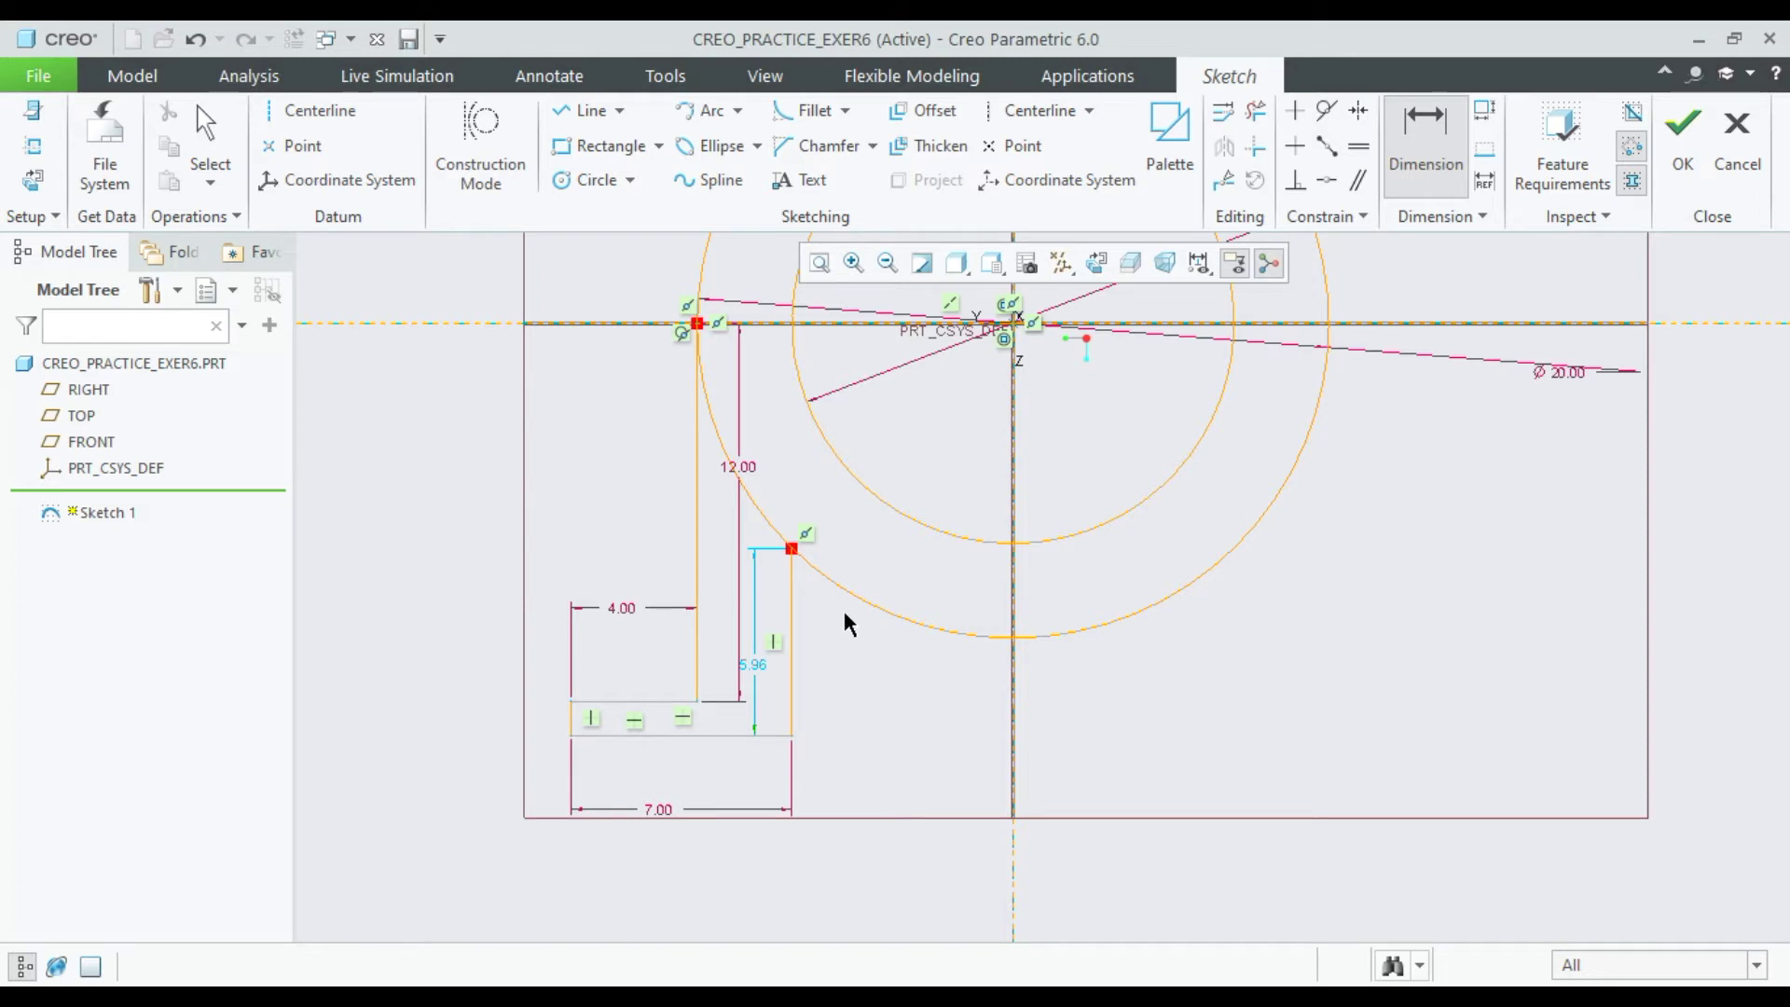
Set the length of the left foot's inner vertical line to 5.
double_click(760, 662)
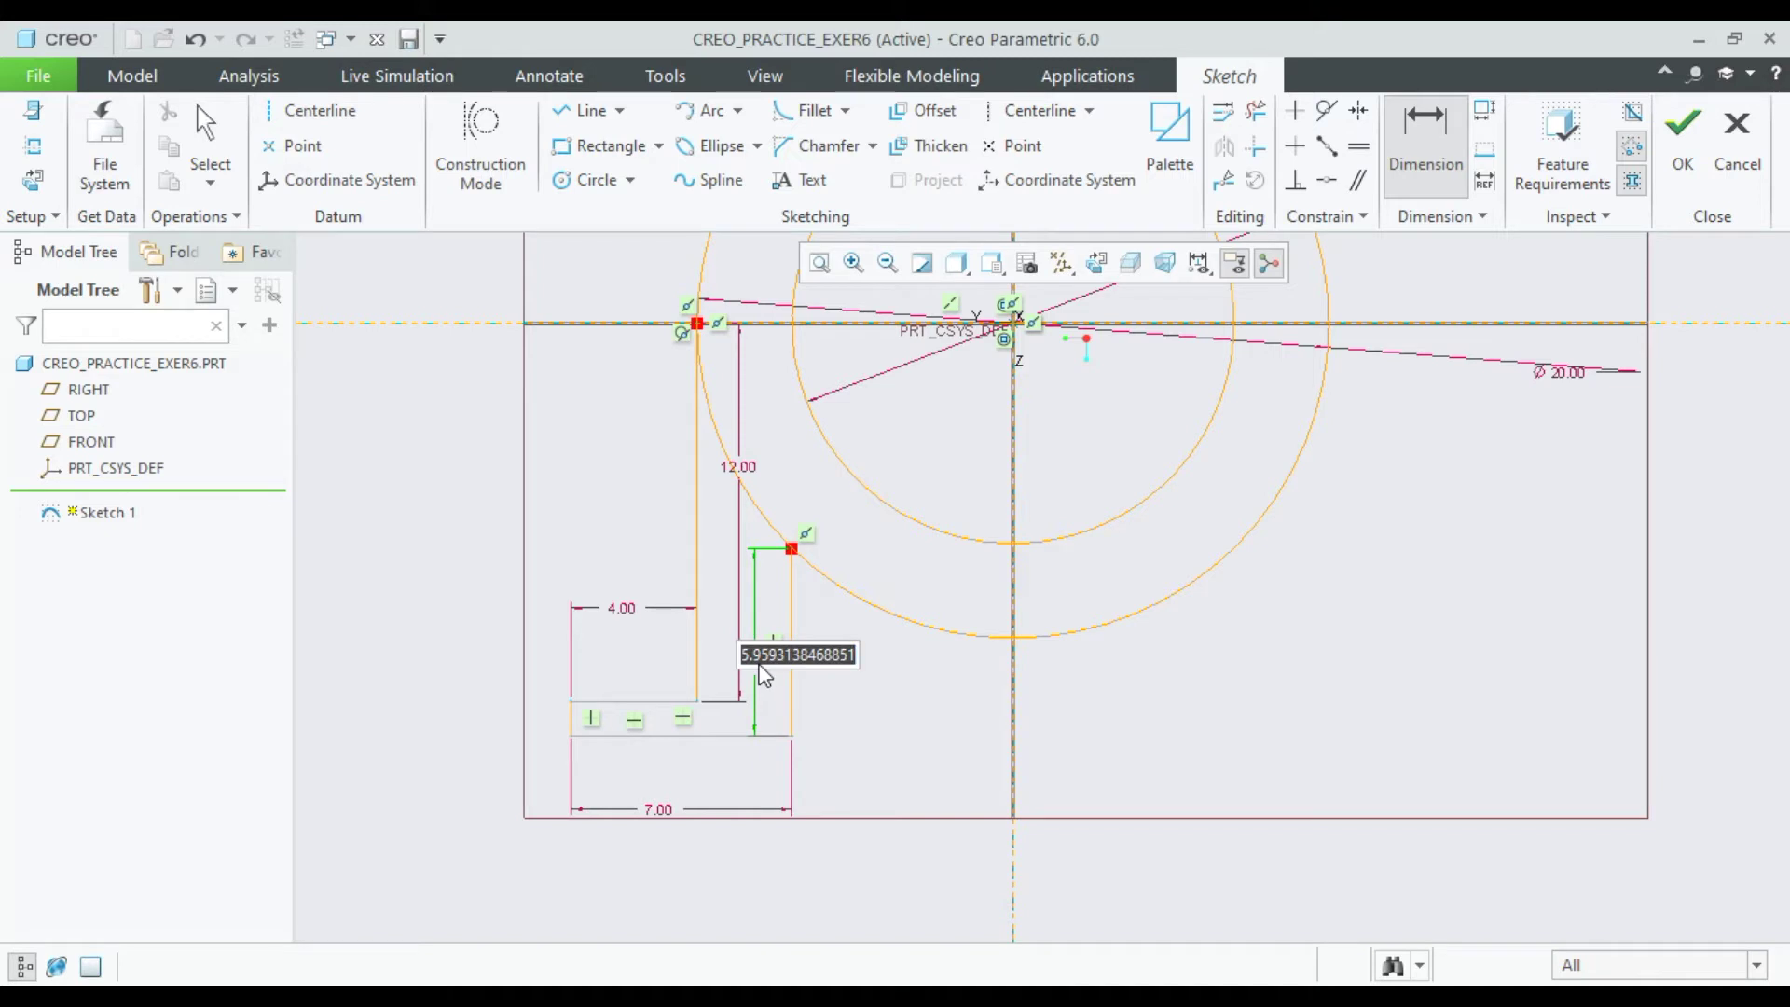
type("5")
key("Return")
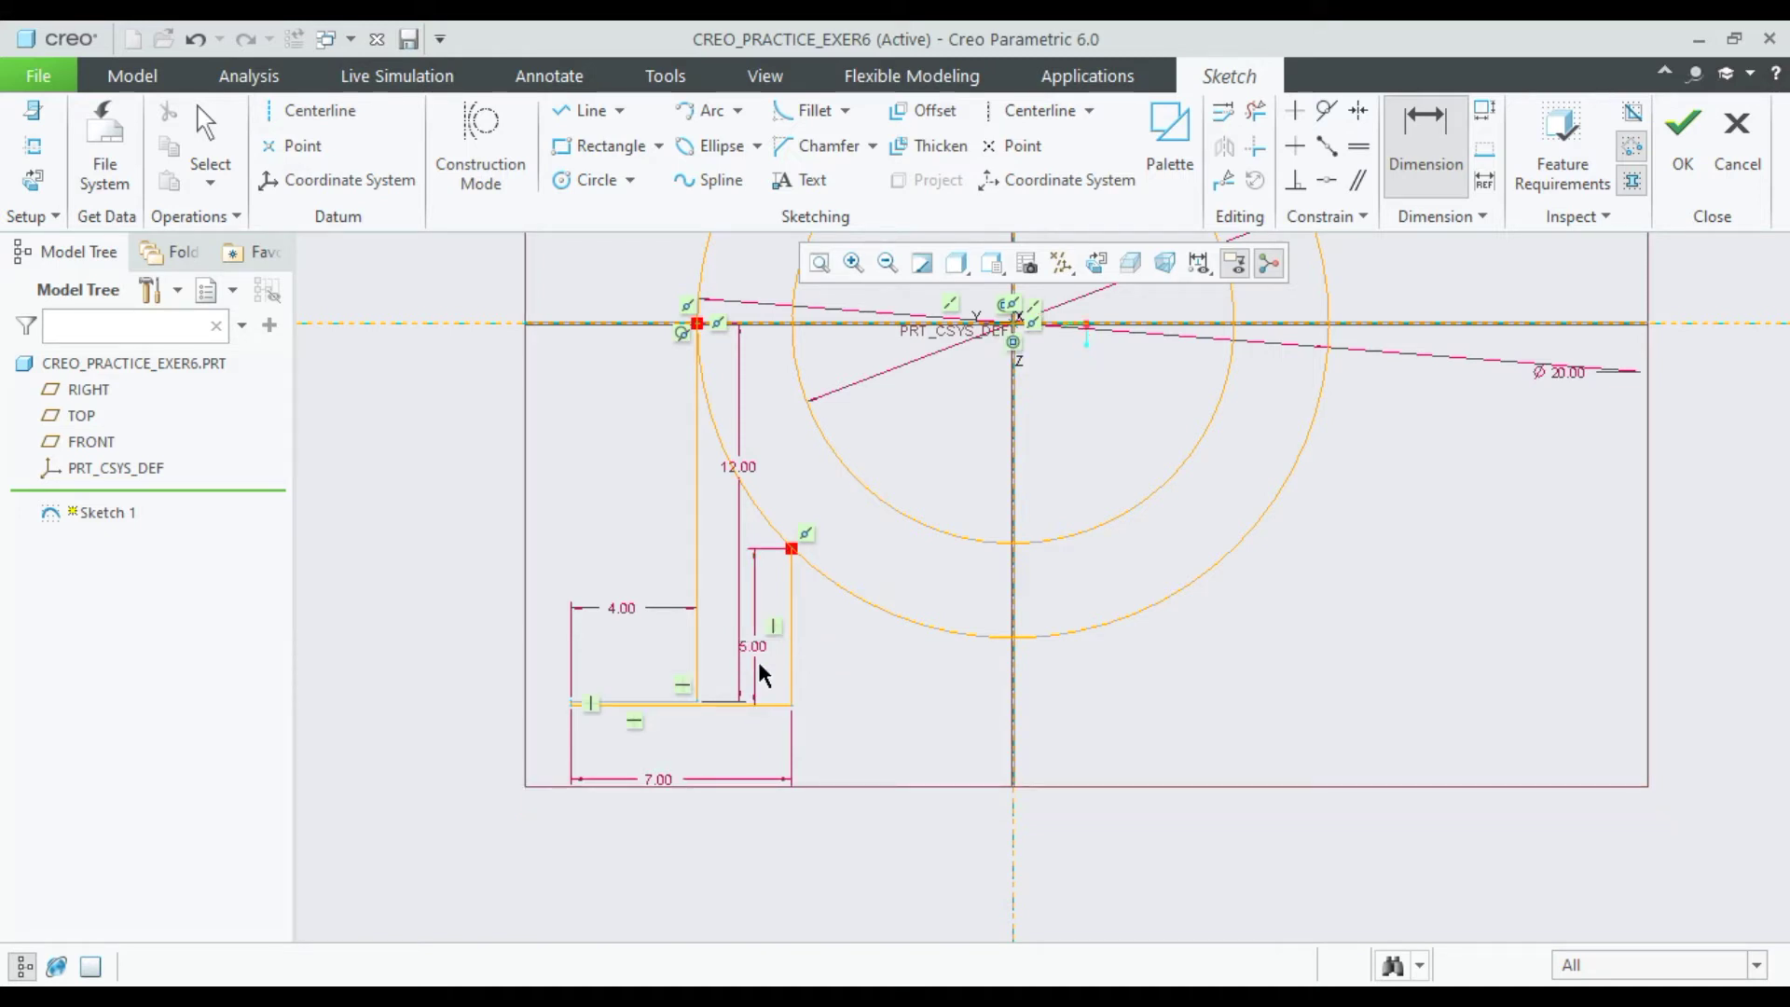
middle_click(898, 685)
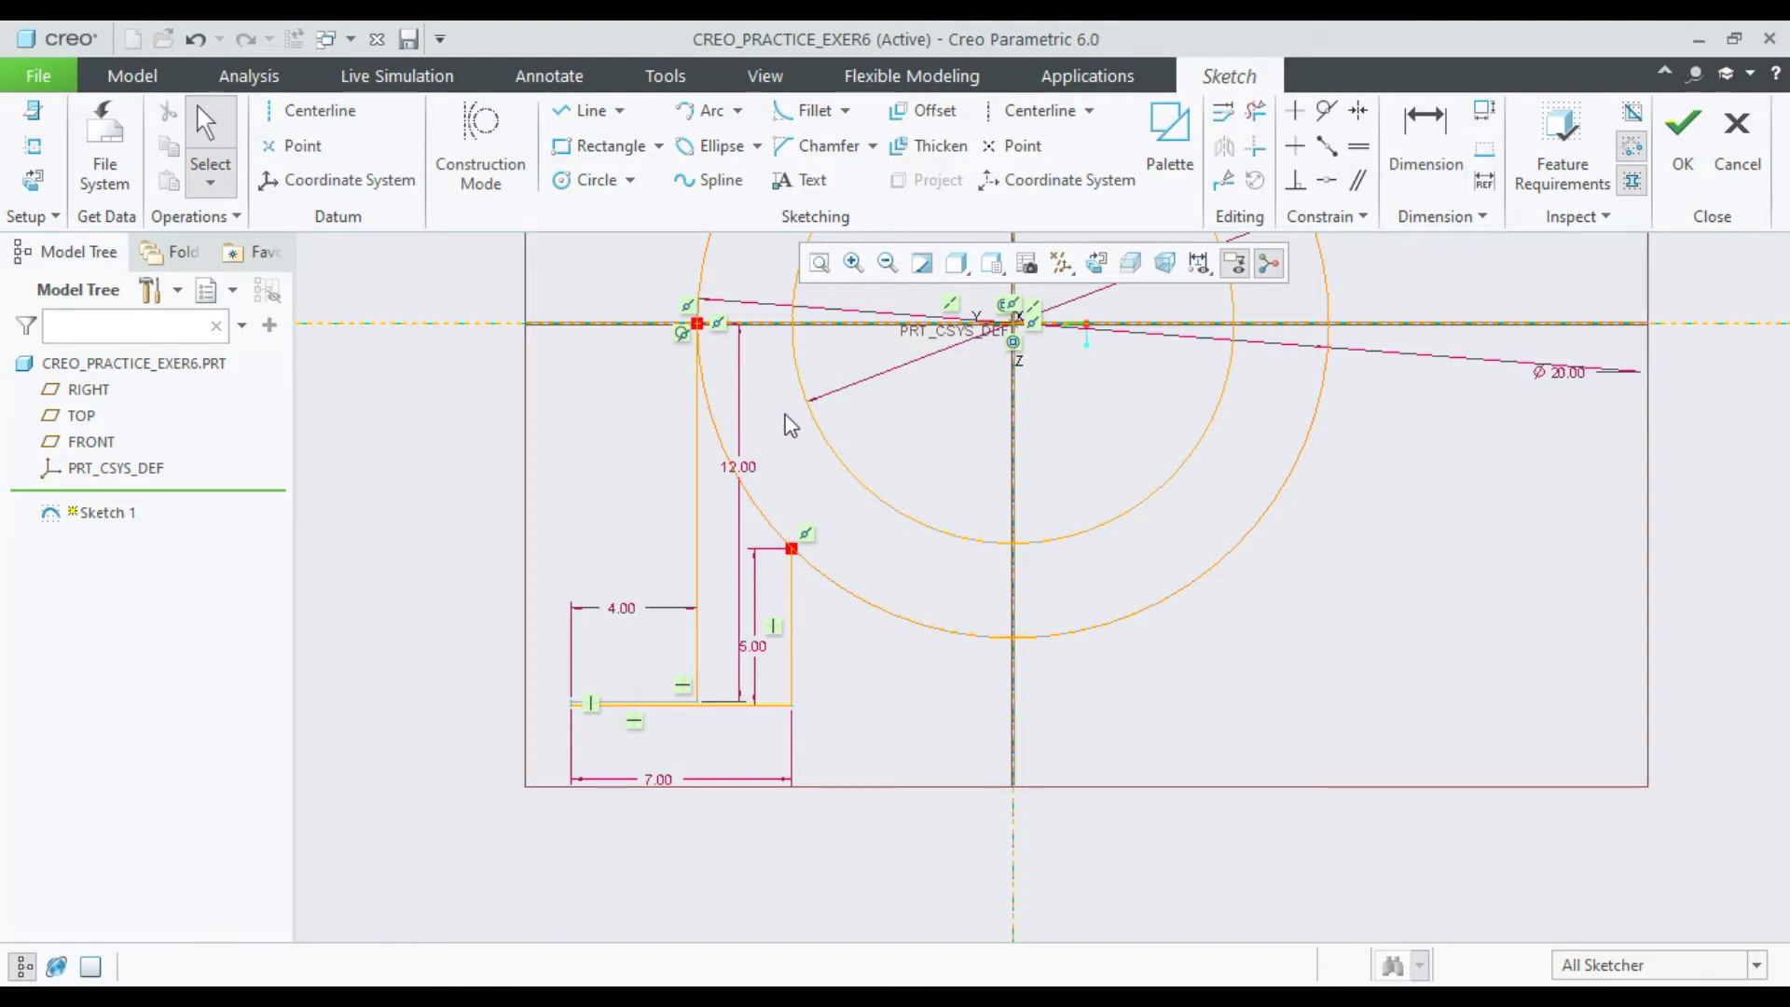
Set the length of the left foot's inner vertical line to 7.
left_click(694, 427)
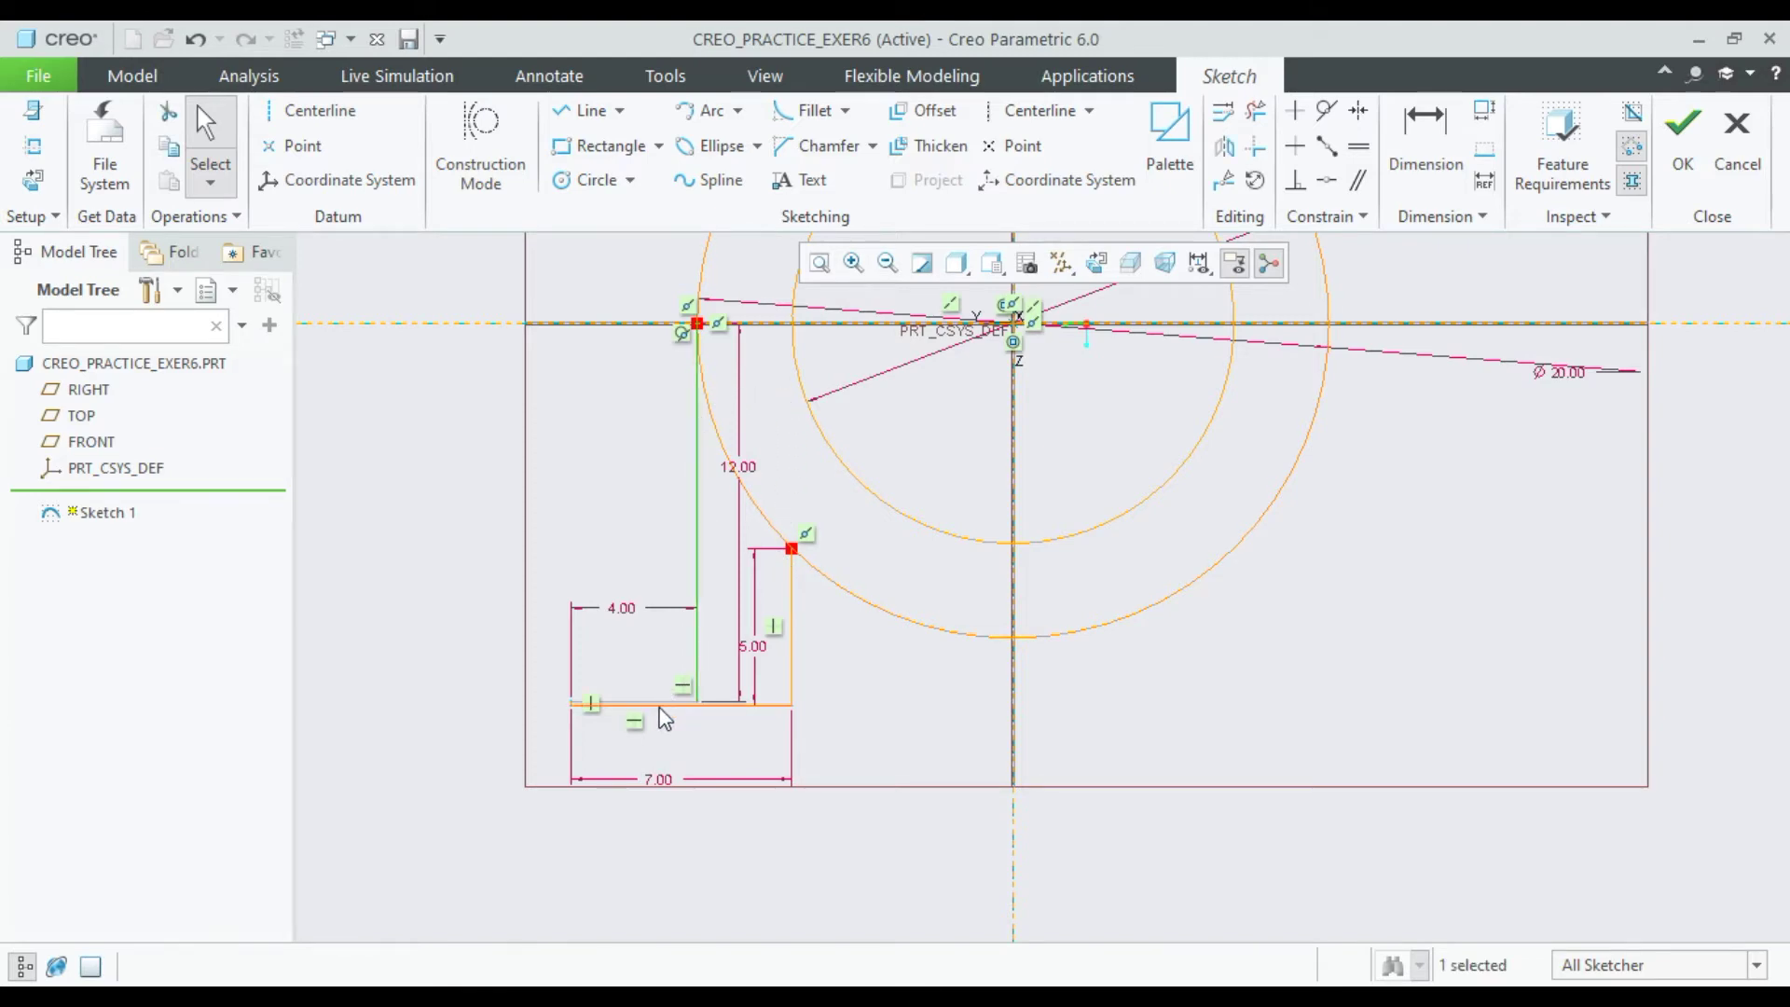
scroll(662, 709, "down", 8)
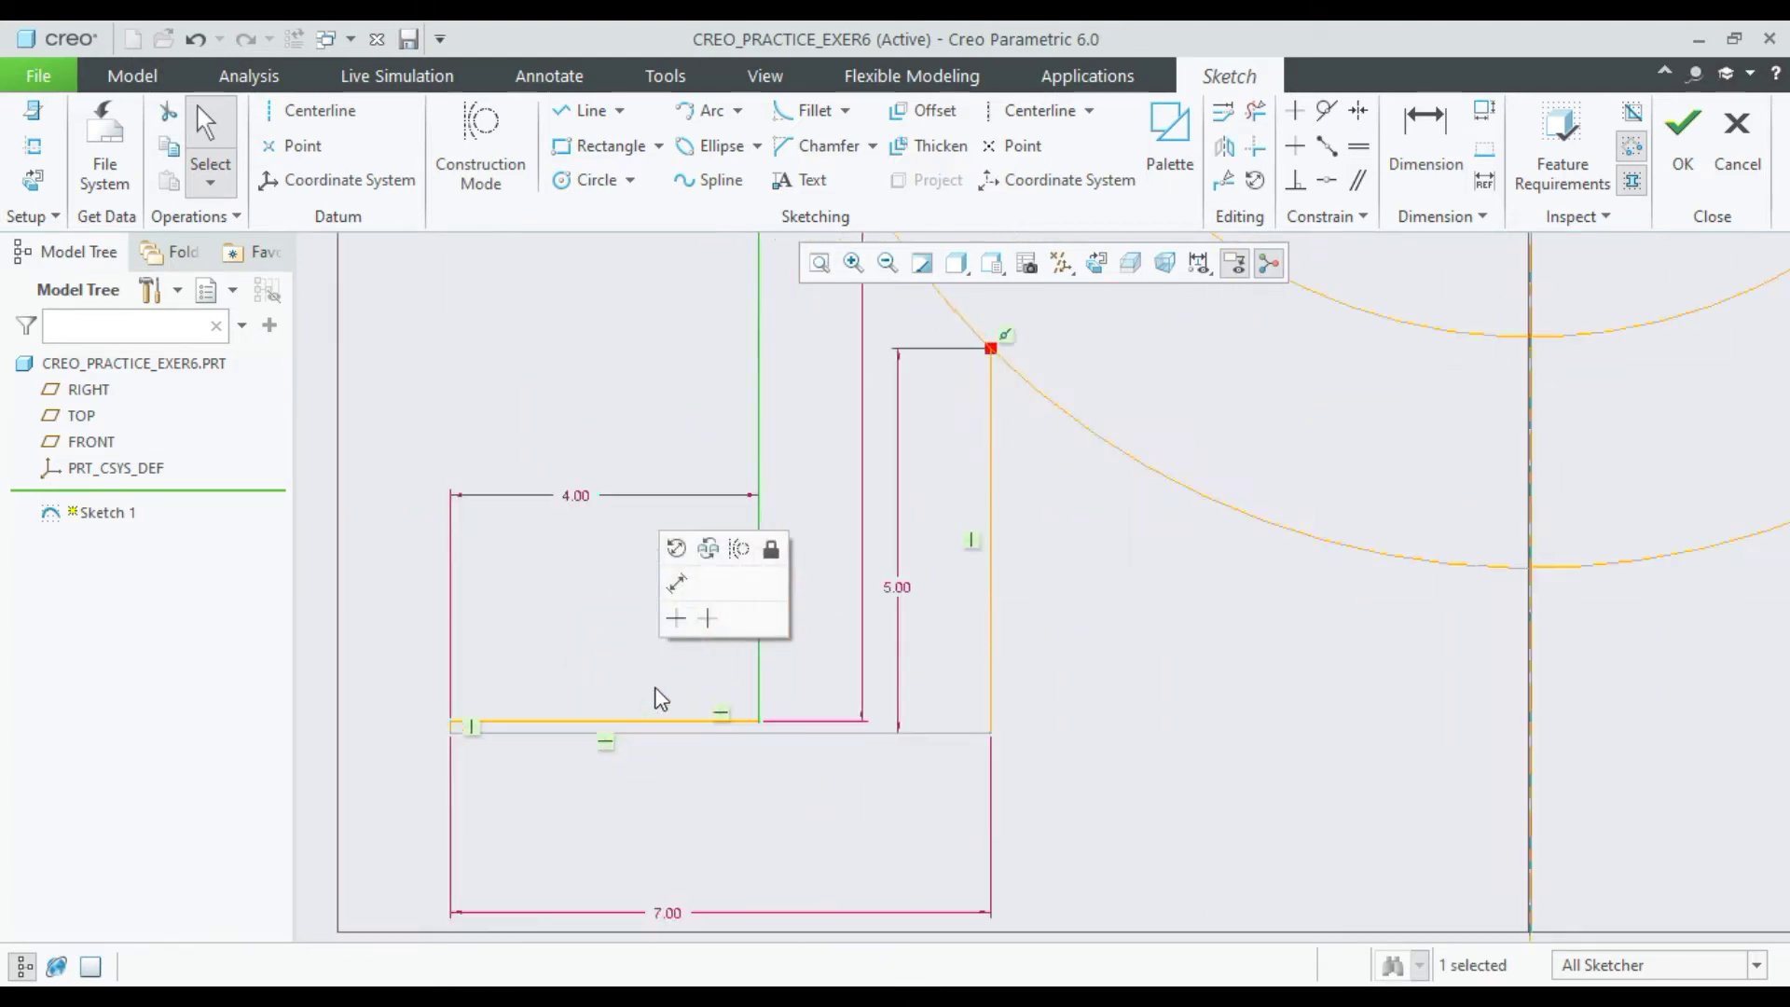
scroll(662, 708, "up", 5)
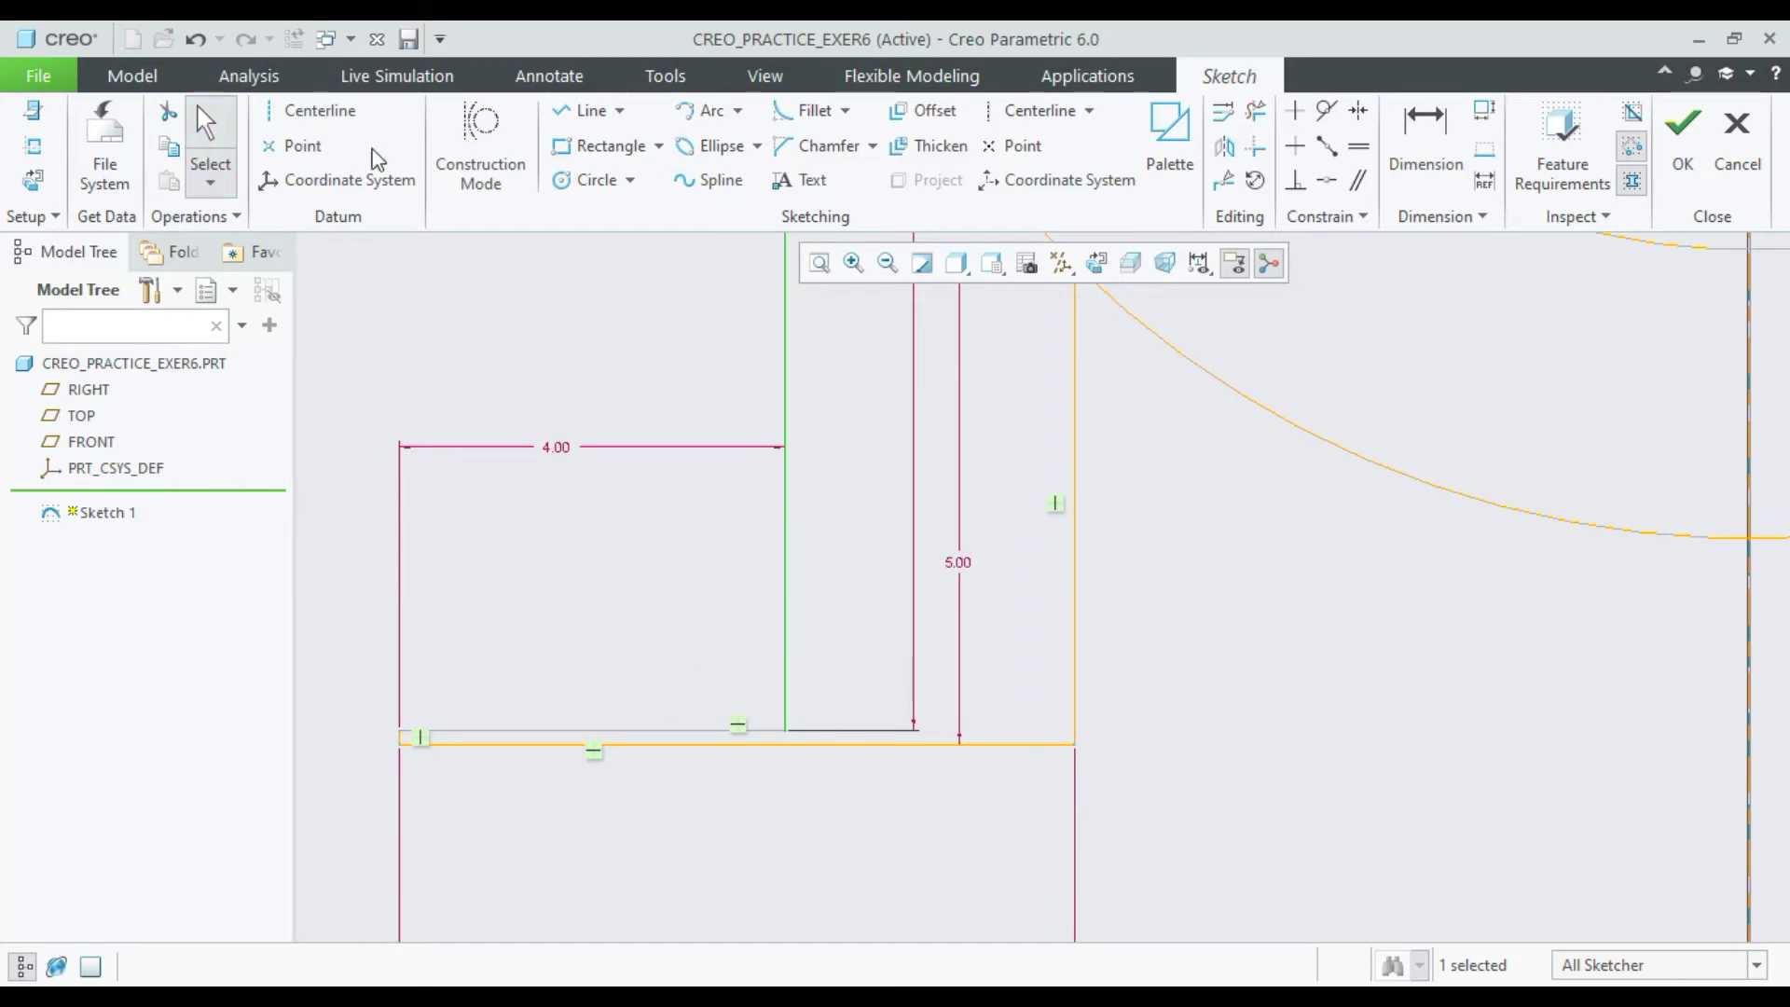
left_click(714, 515)
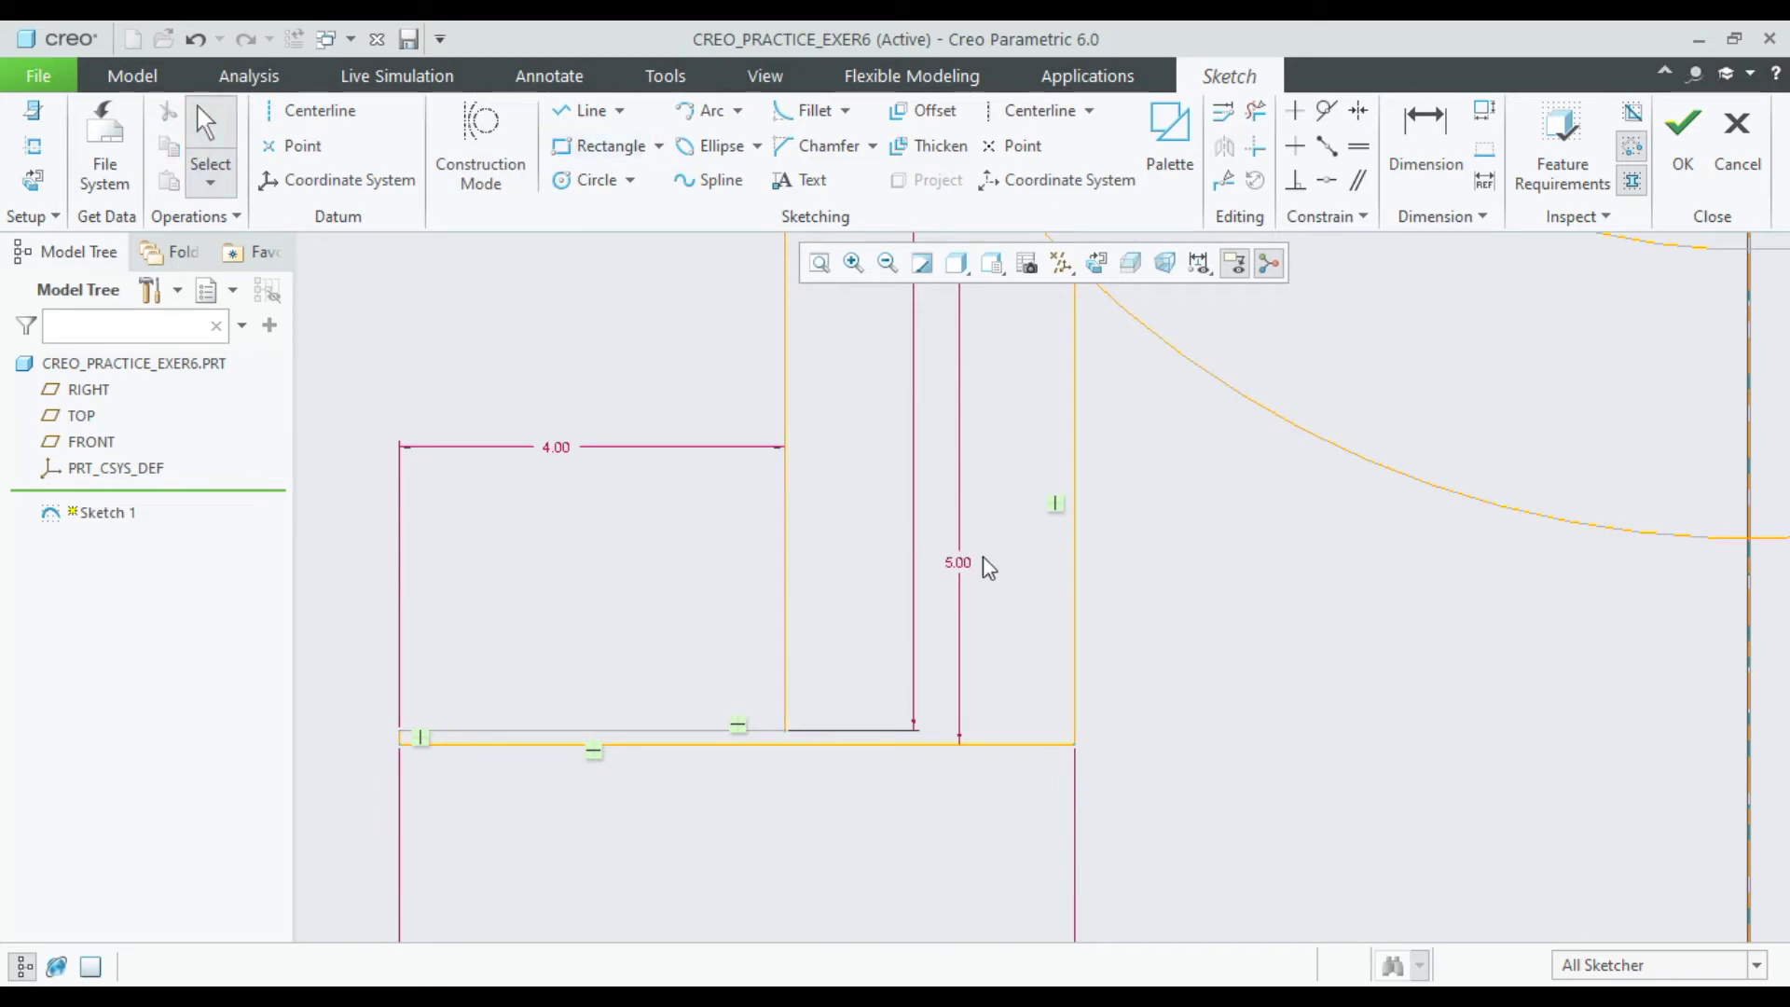
double_click(957, 562)
type("7")
key("Return")
scroll(1031, 539, "up", 3)
left_click(1176, 634)
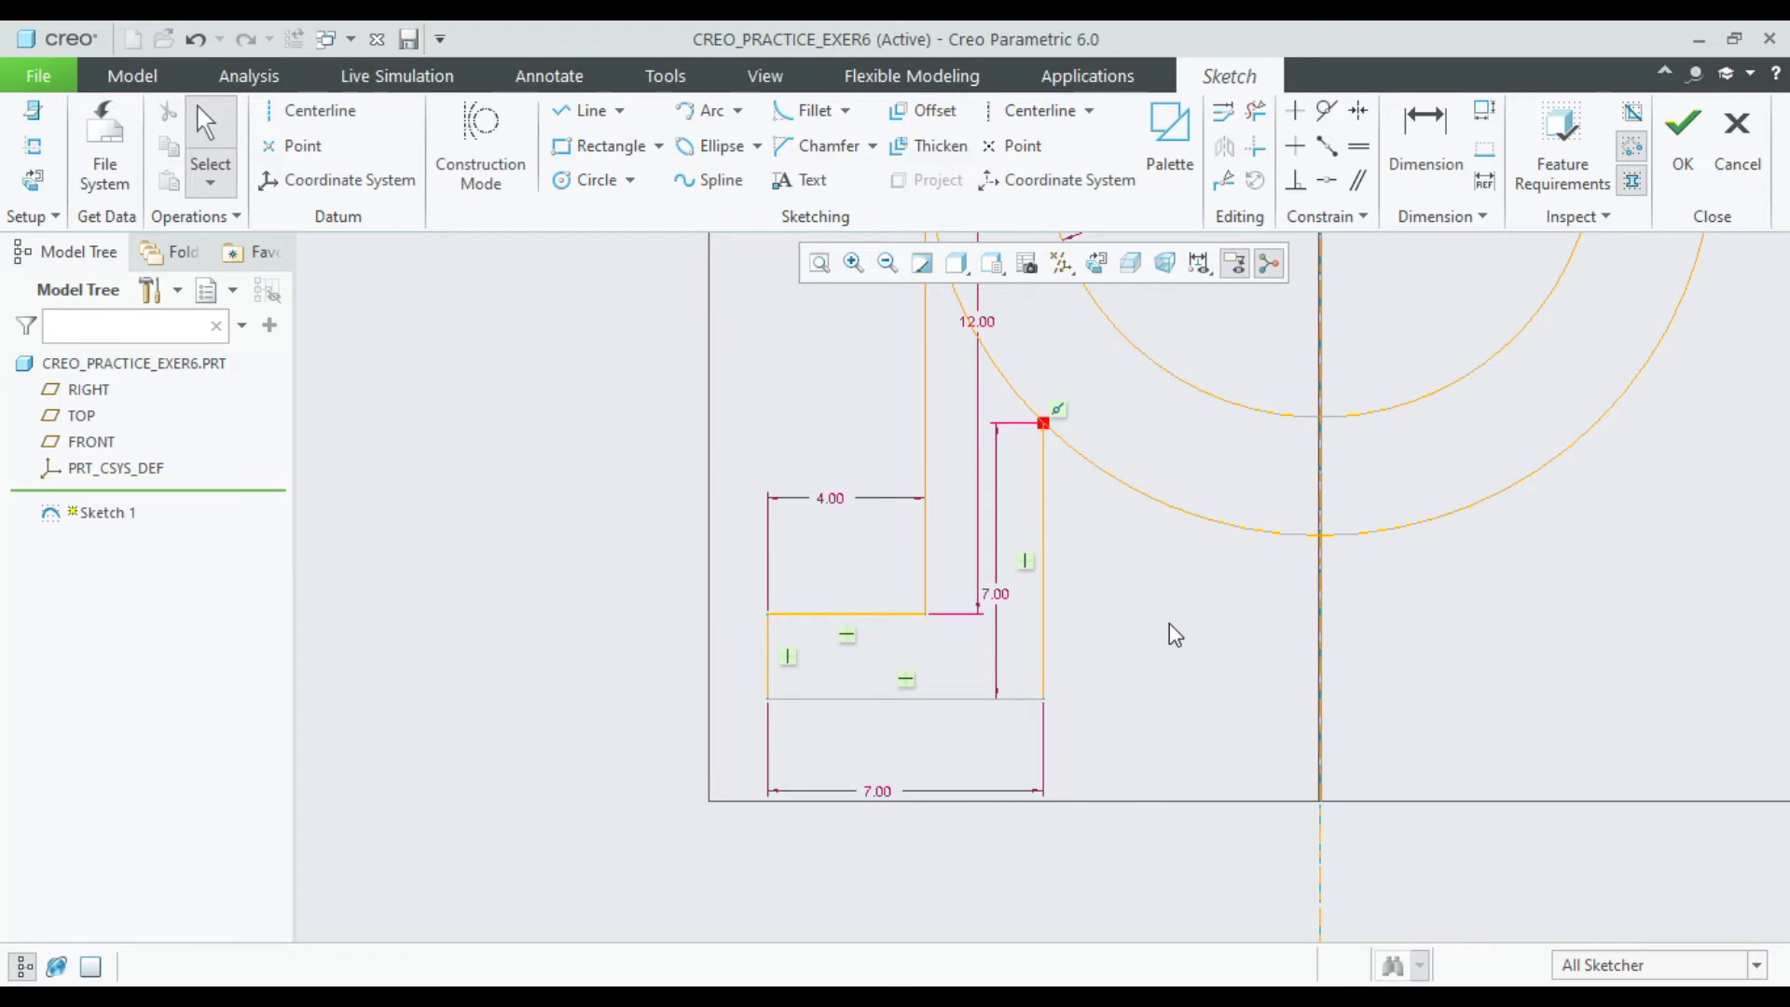
Mirror the five lines of the left leg and foot about the sketch's vertical centerline.
scroll(1139, 595, "up", 3)
scroll(1123, 538, "down", 4)
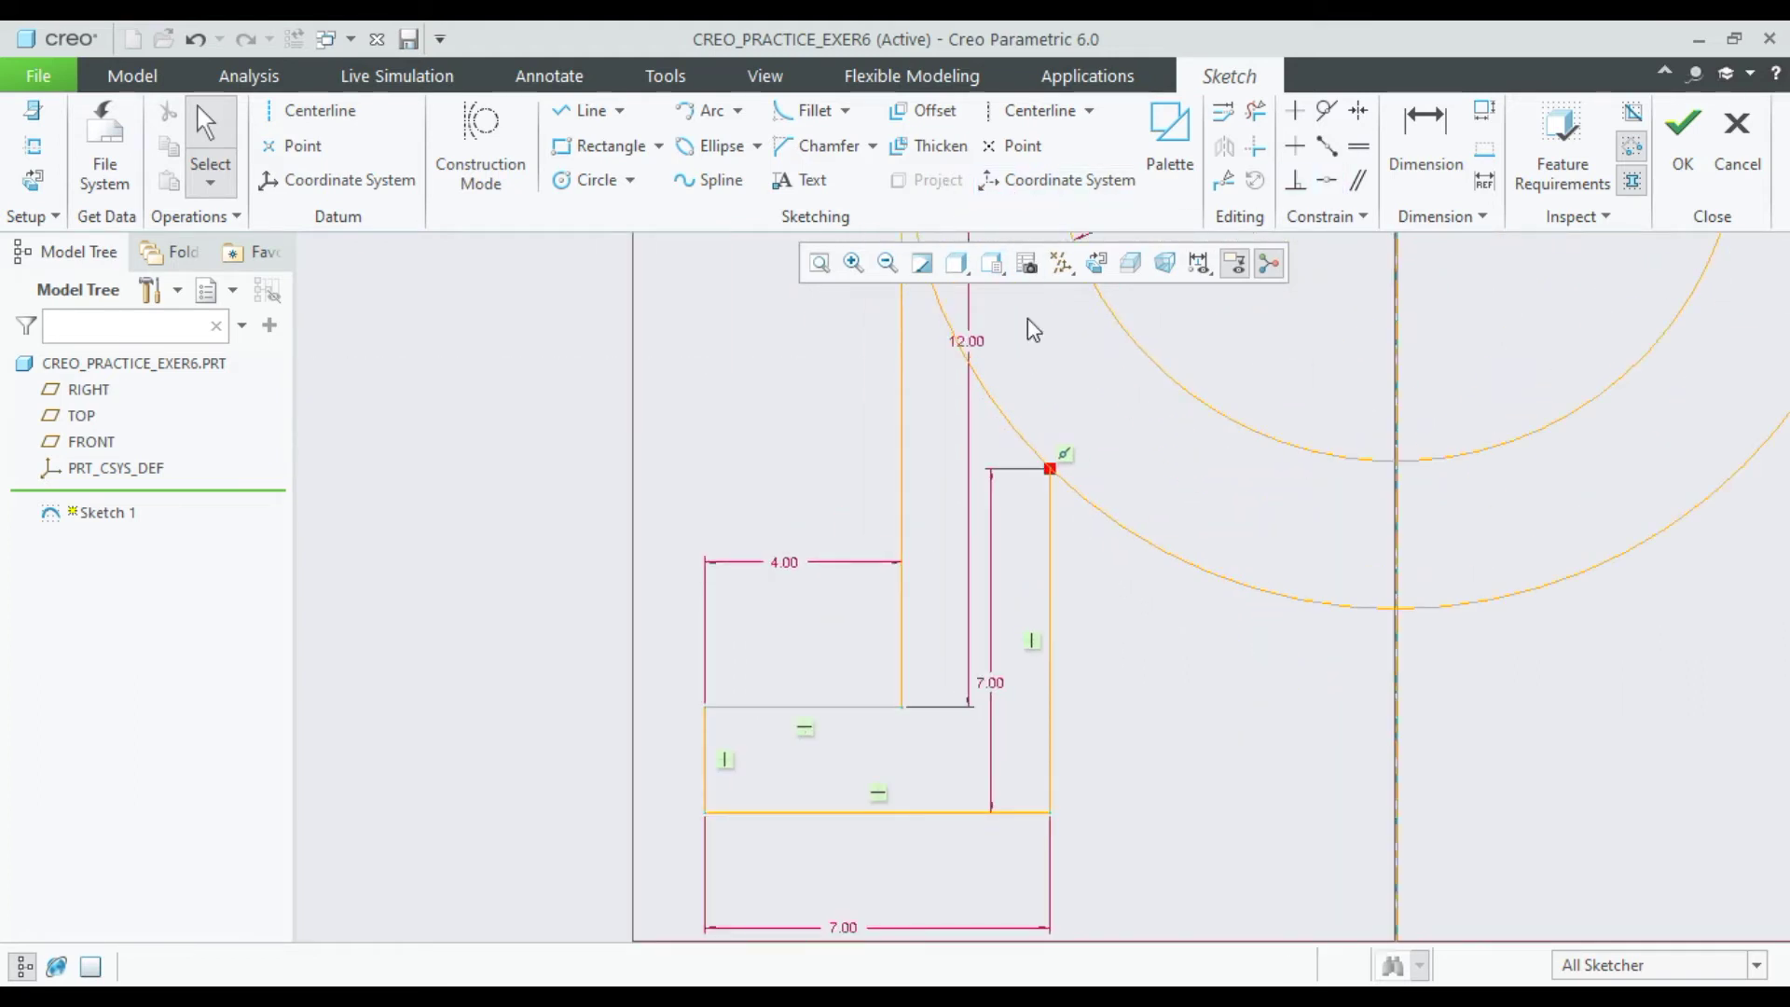
left_click(903, 491)
left_click(704, 736, "ctrl")
left_click(807, 813, "ctrl")
left_click(1050, 720, "ctrl")
scroll(1071, 615, "up", 3)
scroll(1179, 531, "down", 3)
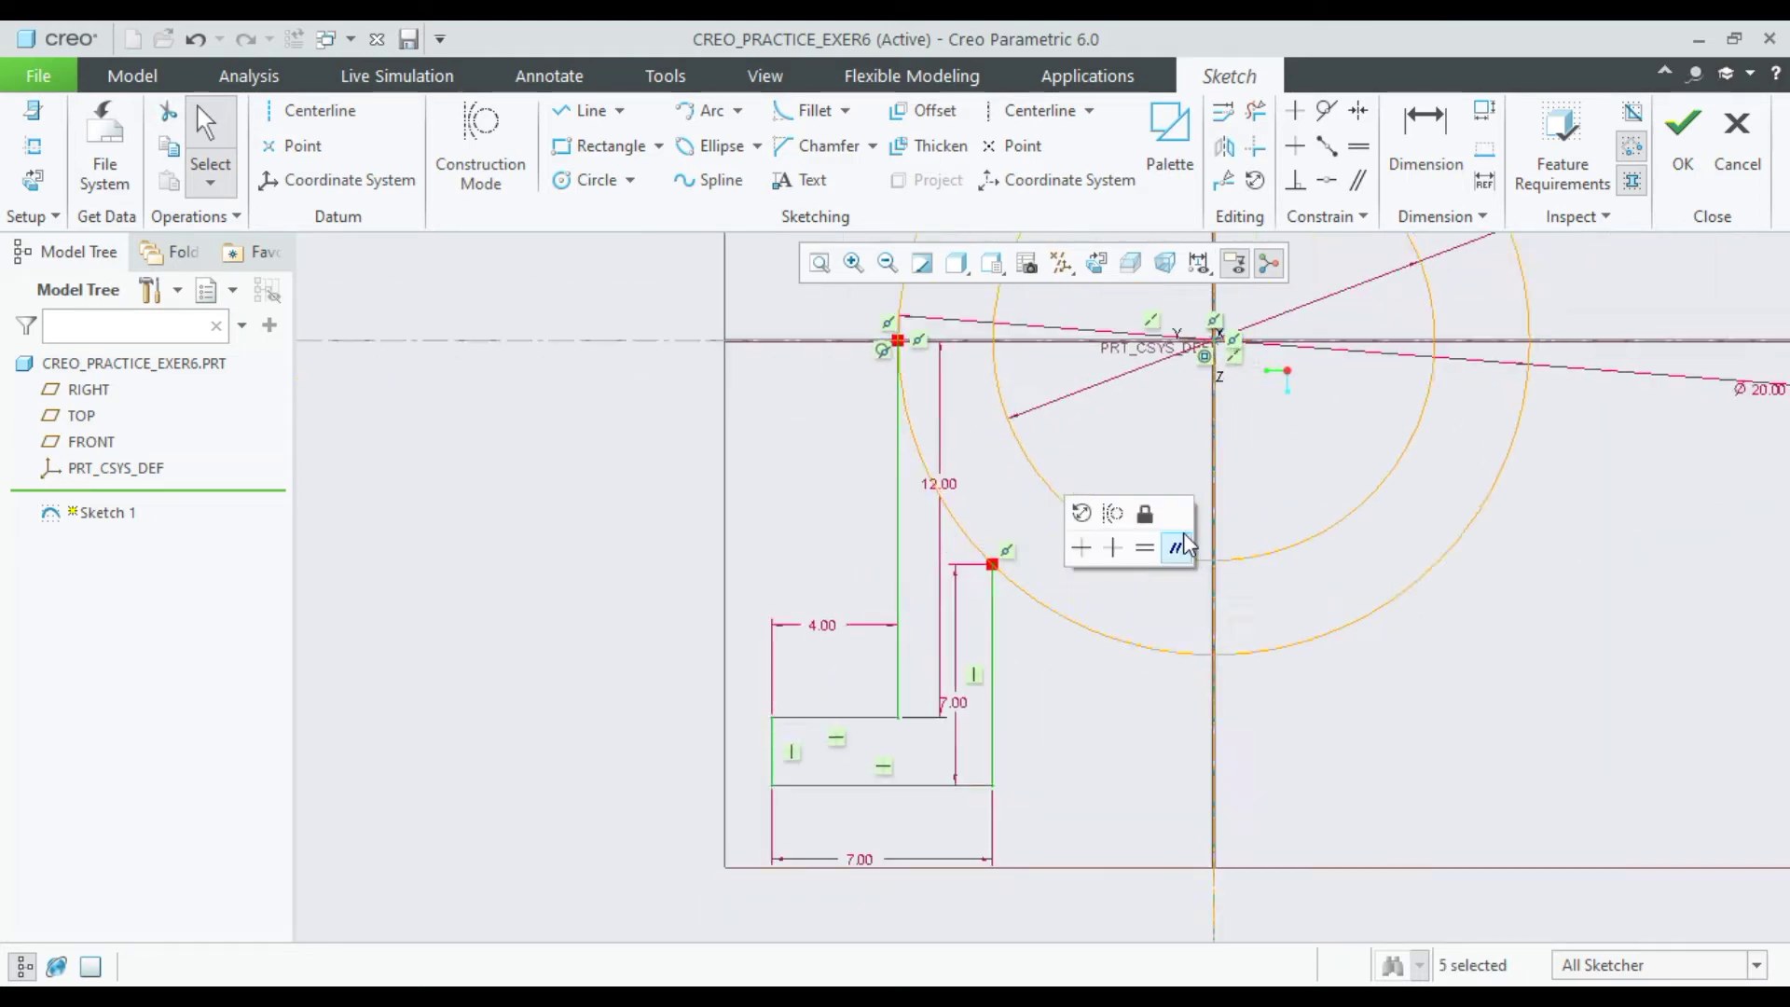
left_click(1228, 143)
left_click(1227, 147)
left_click(1219, 619)
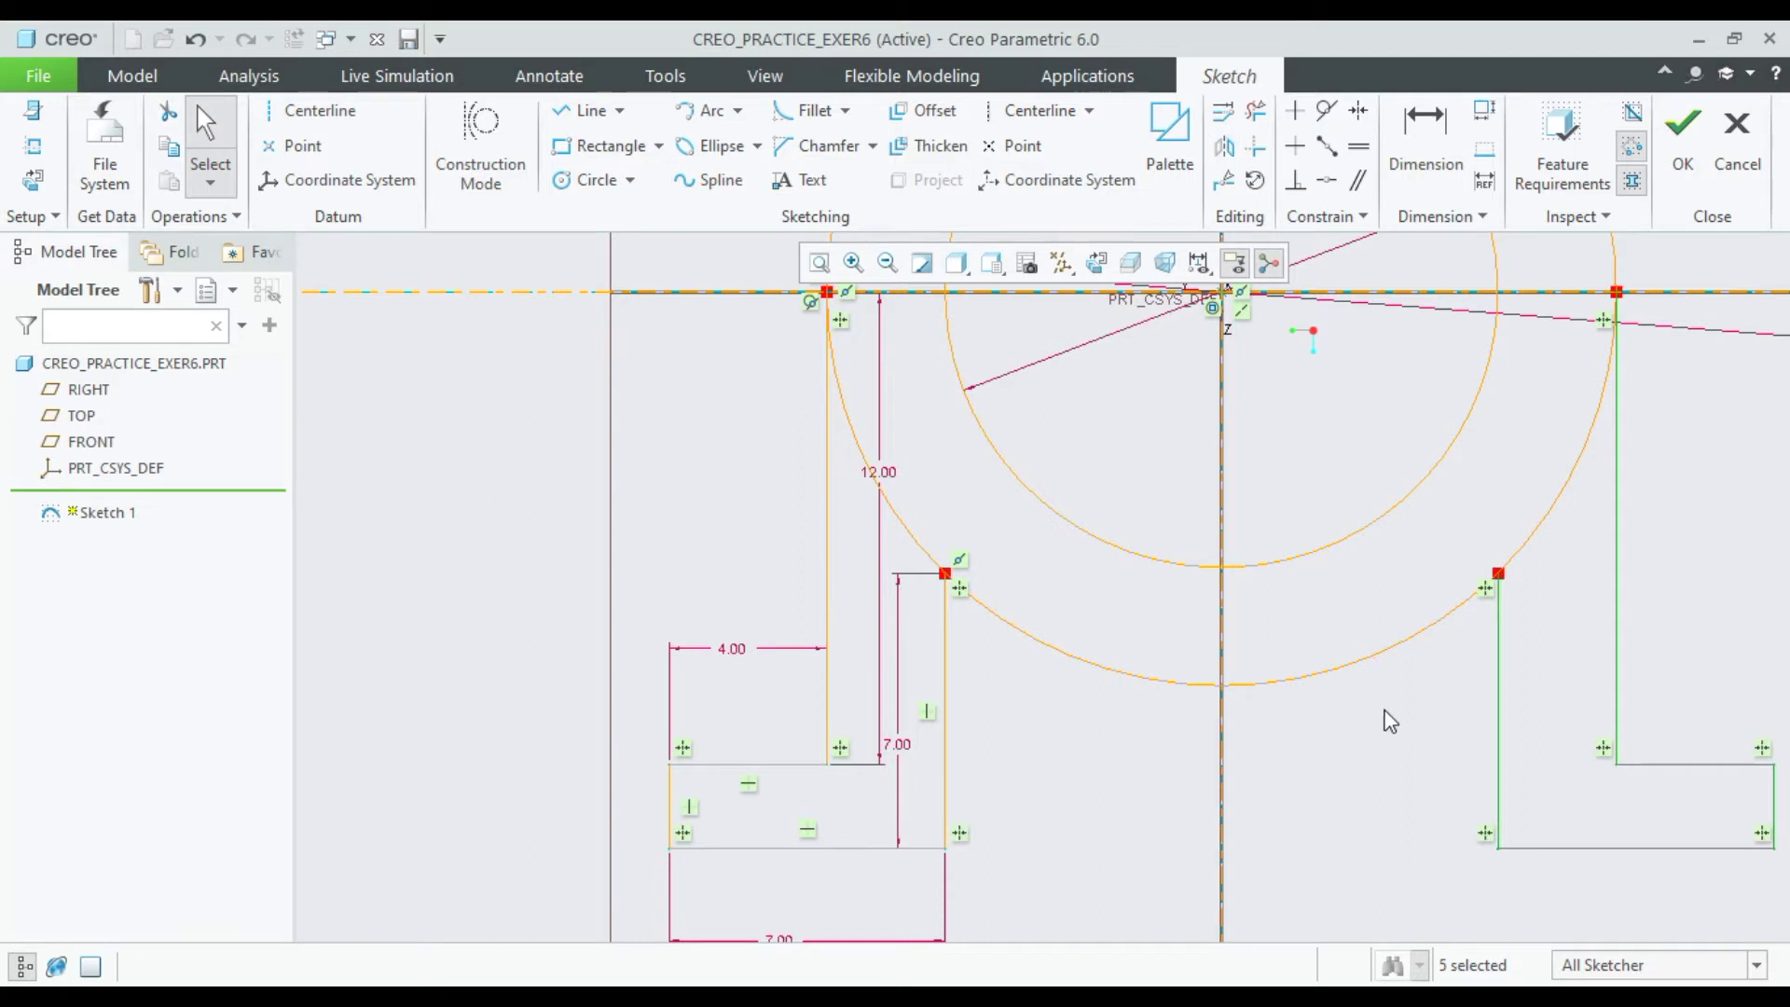
Trim away the outer circle's arcs that run inside the left and right legs.
left_click(1251, 113)
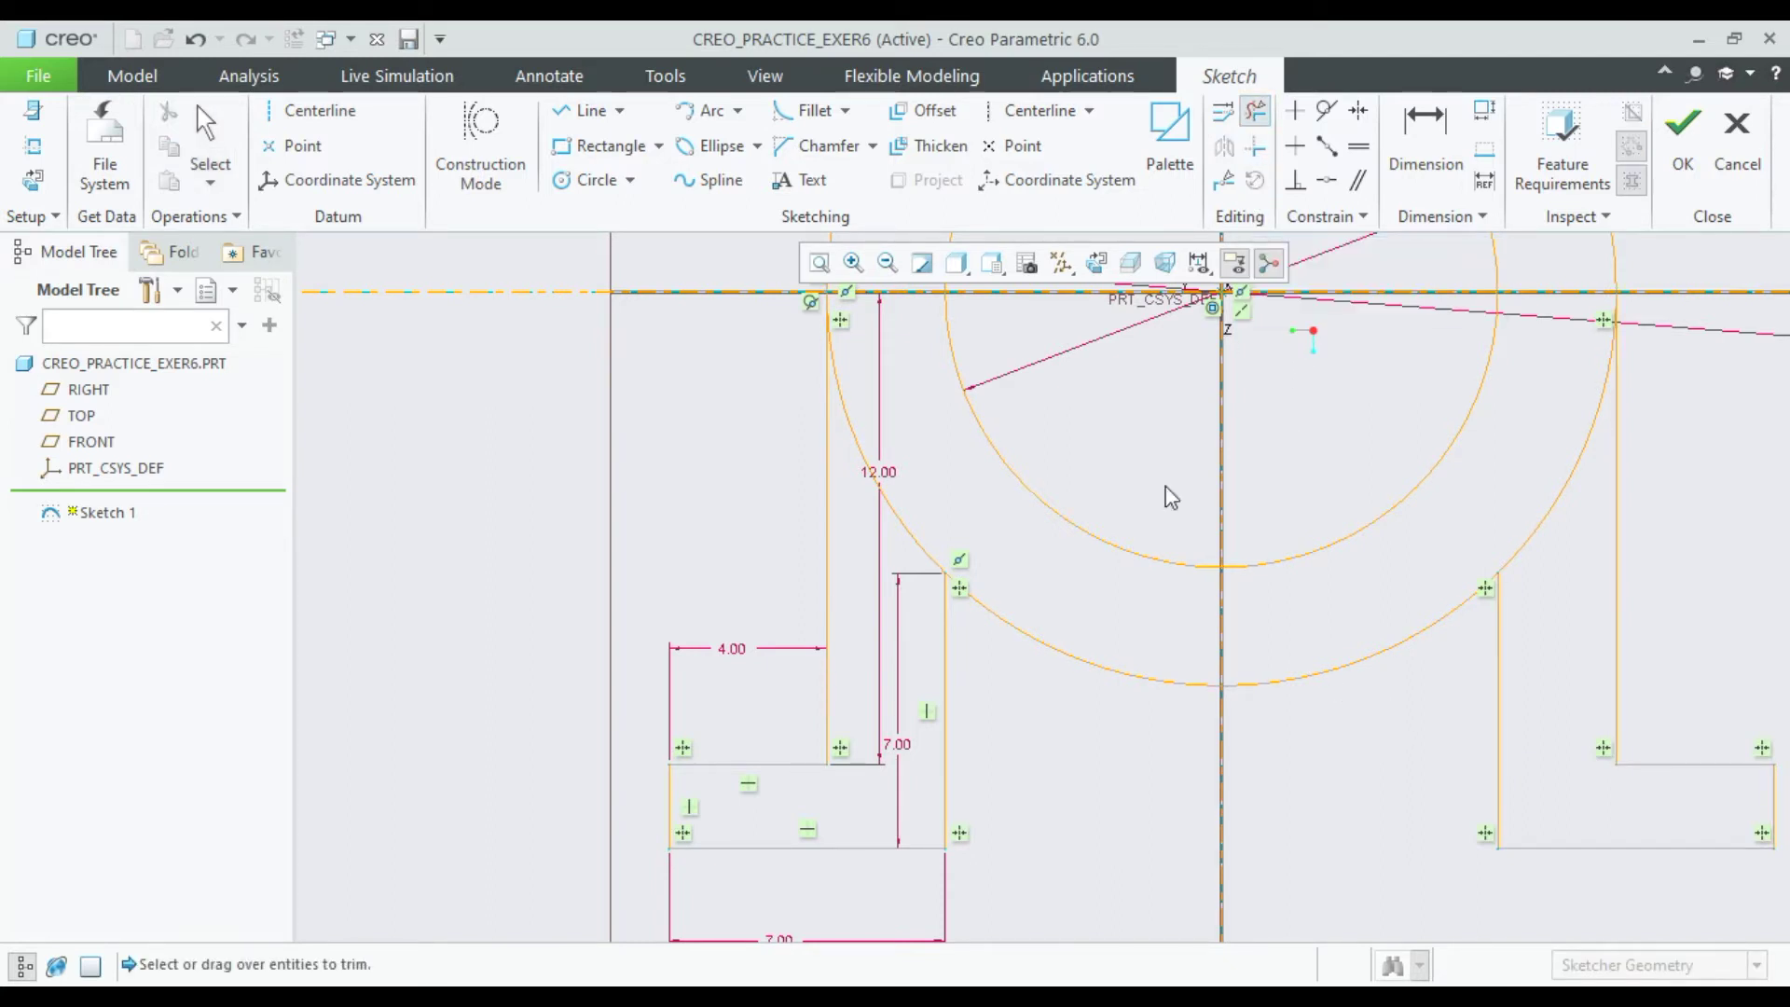
left_click_drag(911, 480, 898, 623)
left_click_drag(1544, 438, 1544, 643)
scroll(1386, 796, "up", 6)
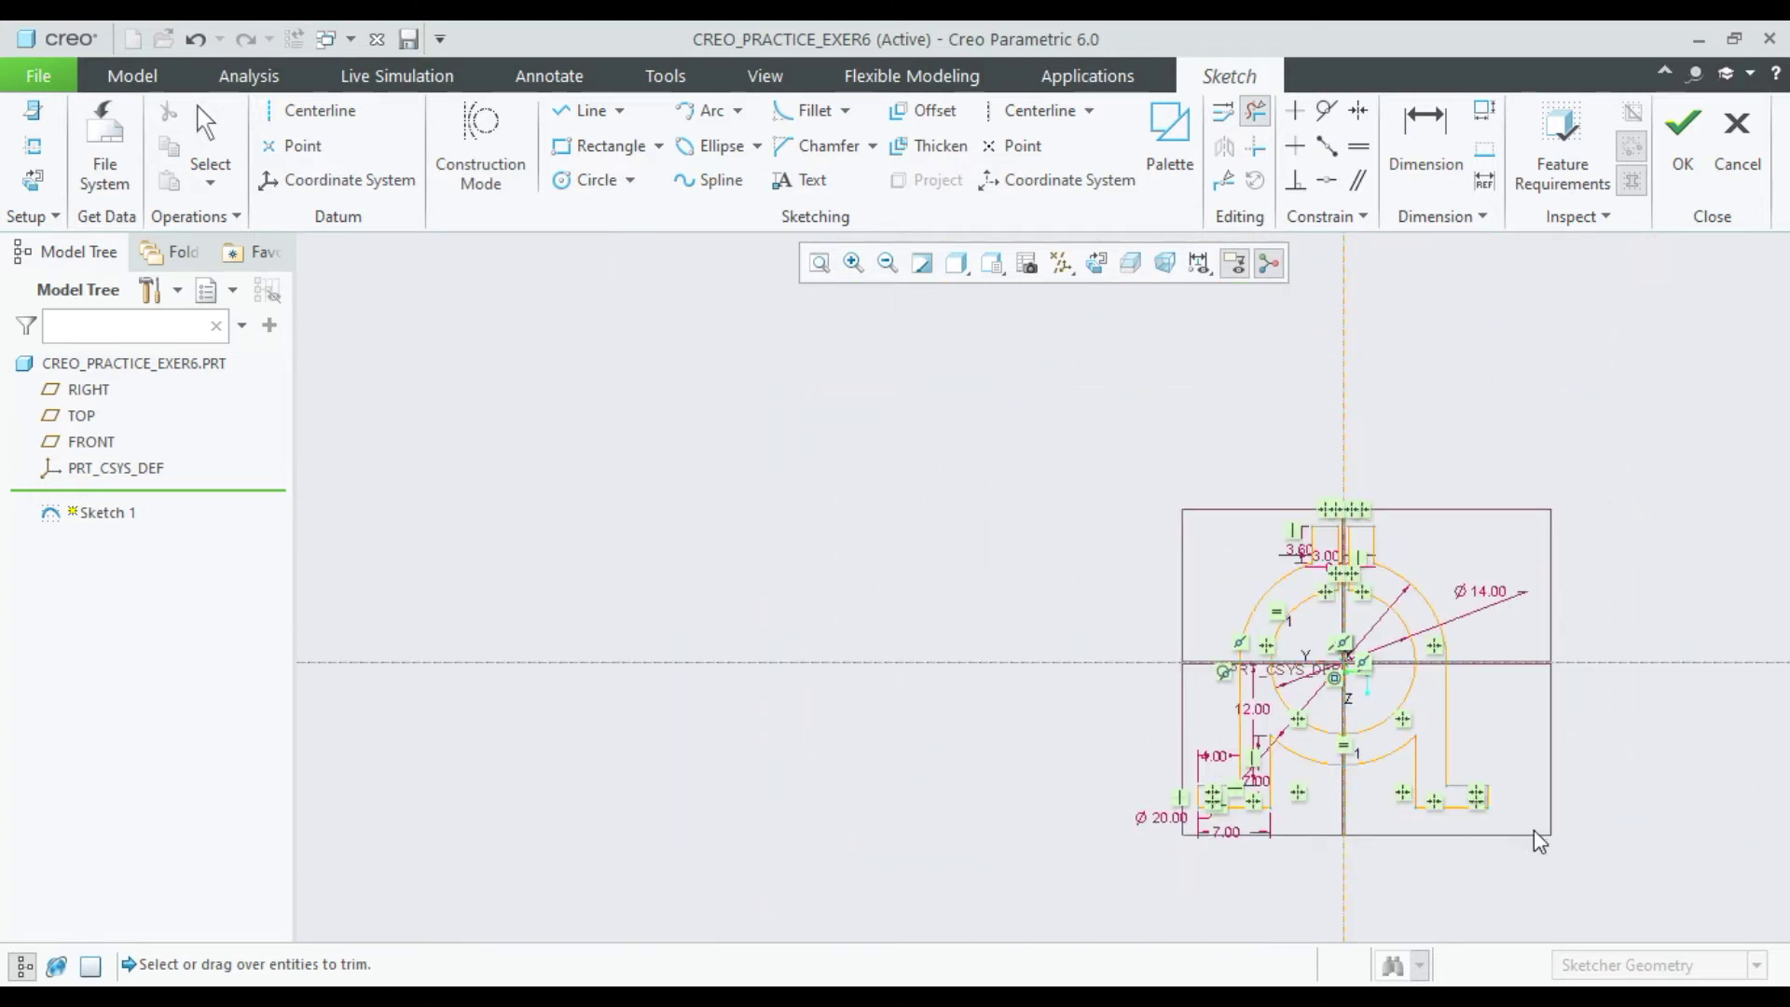
Draw a square of about 0.57 inside the left foot's lower inner corner.
scroll(1534, 830, "down", 3)
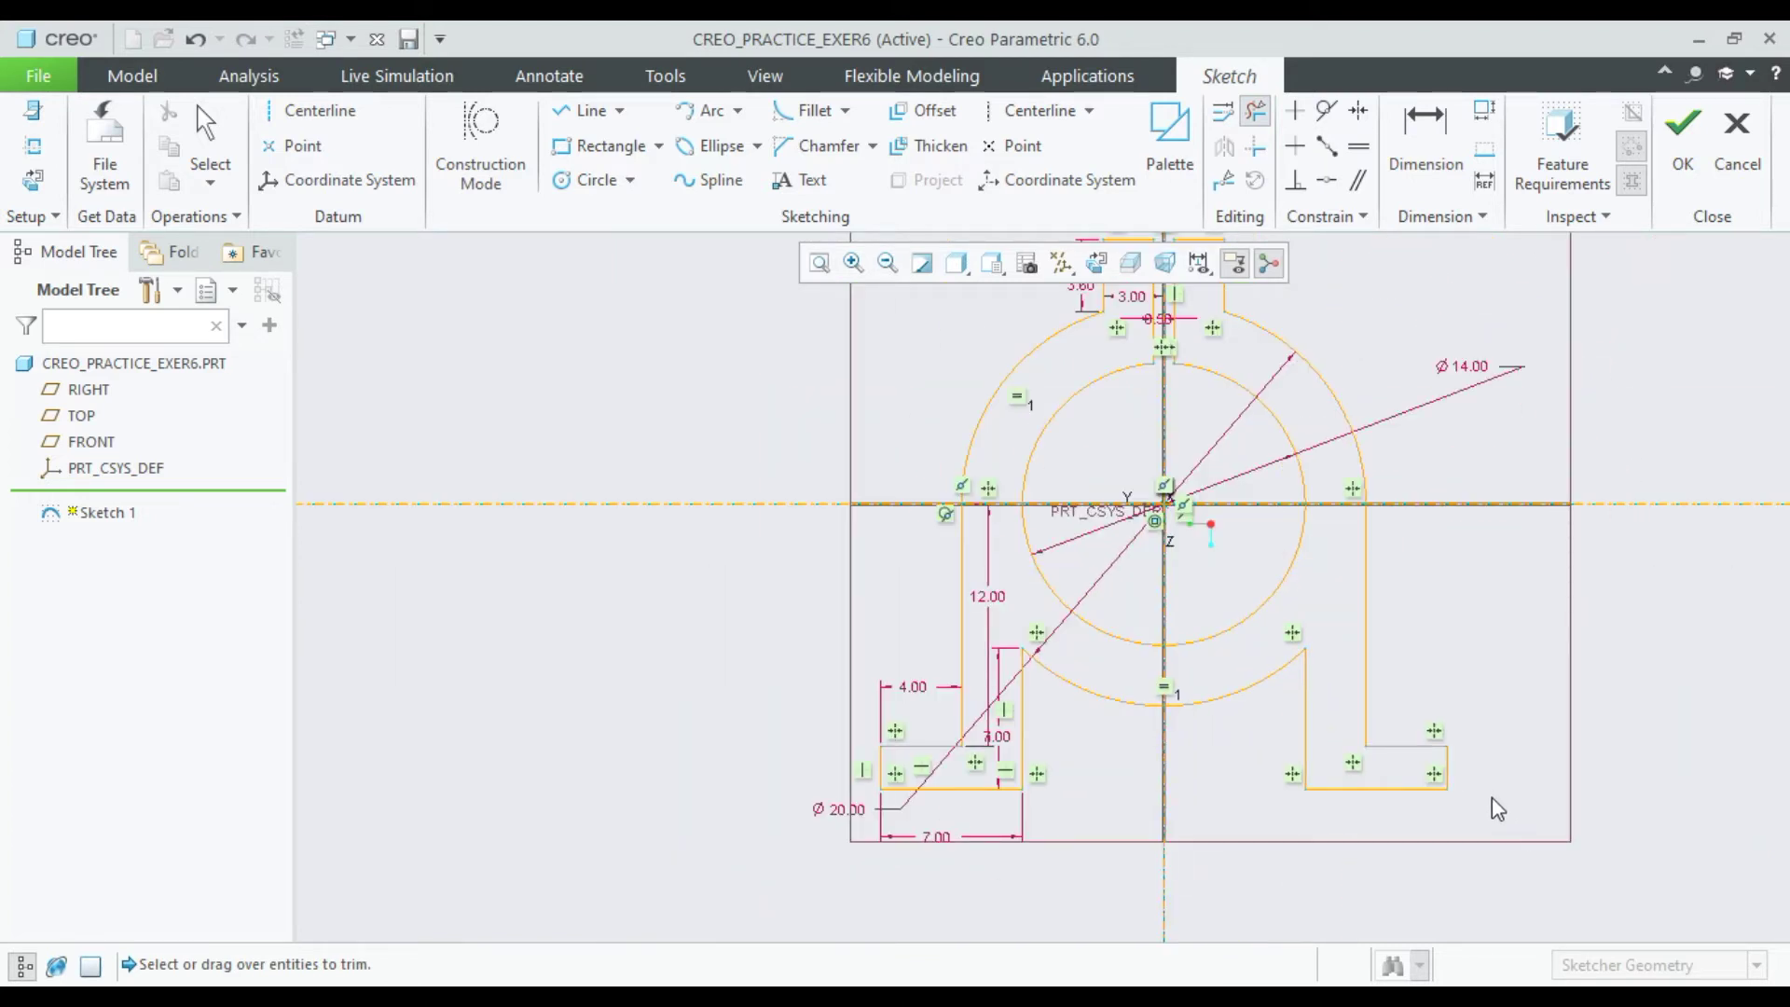
scroll(1035, 807, "down", 5)
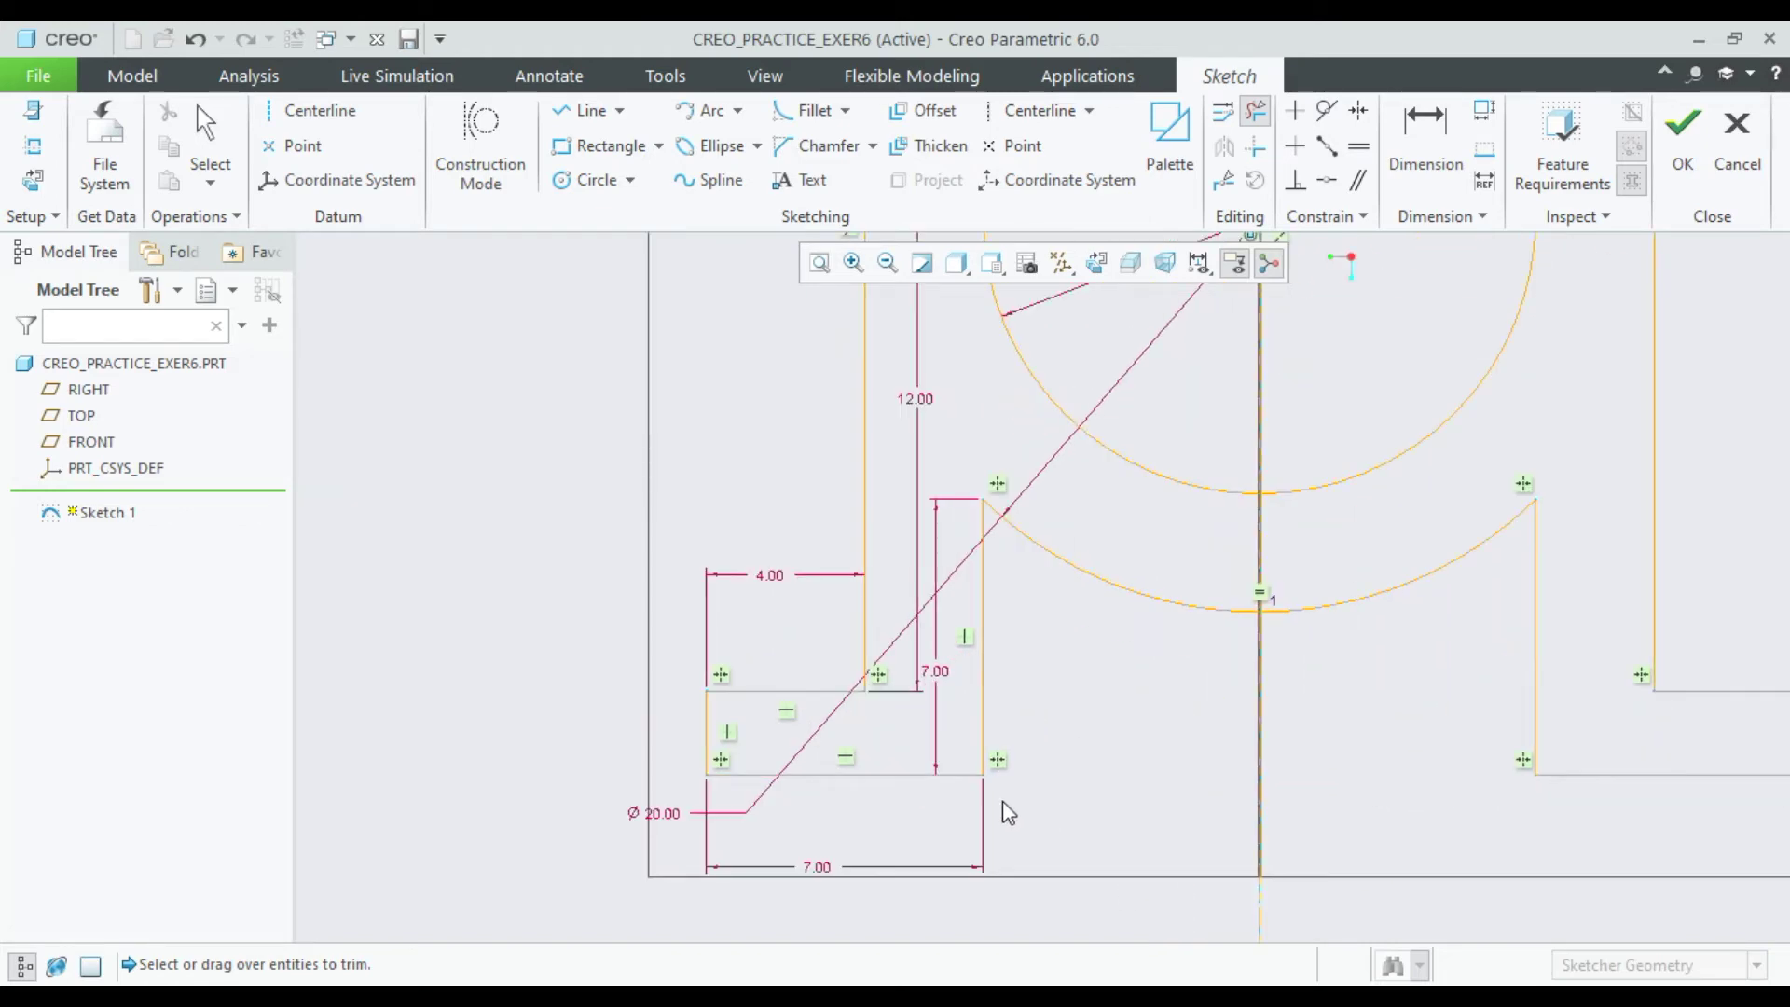
scroll(1016, 801, "down", 1)
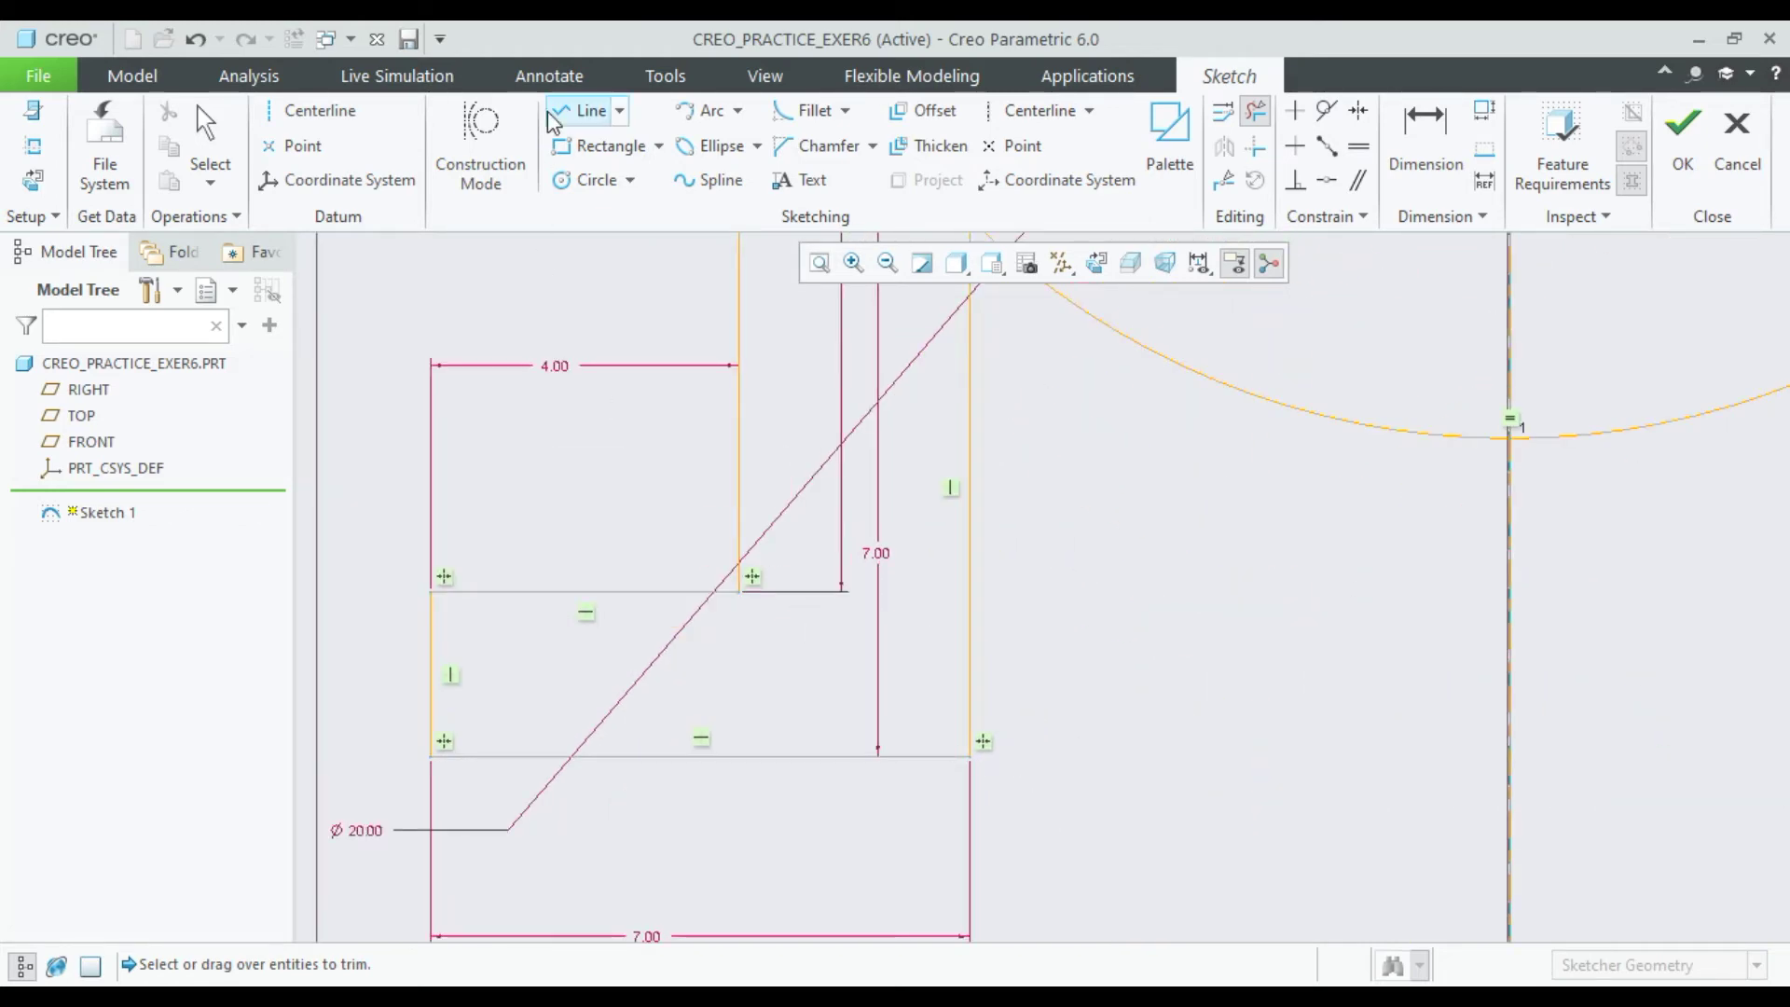
left_click(606, 150)
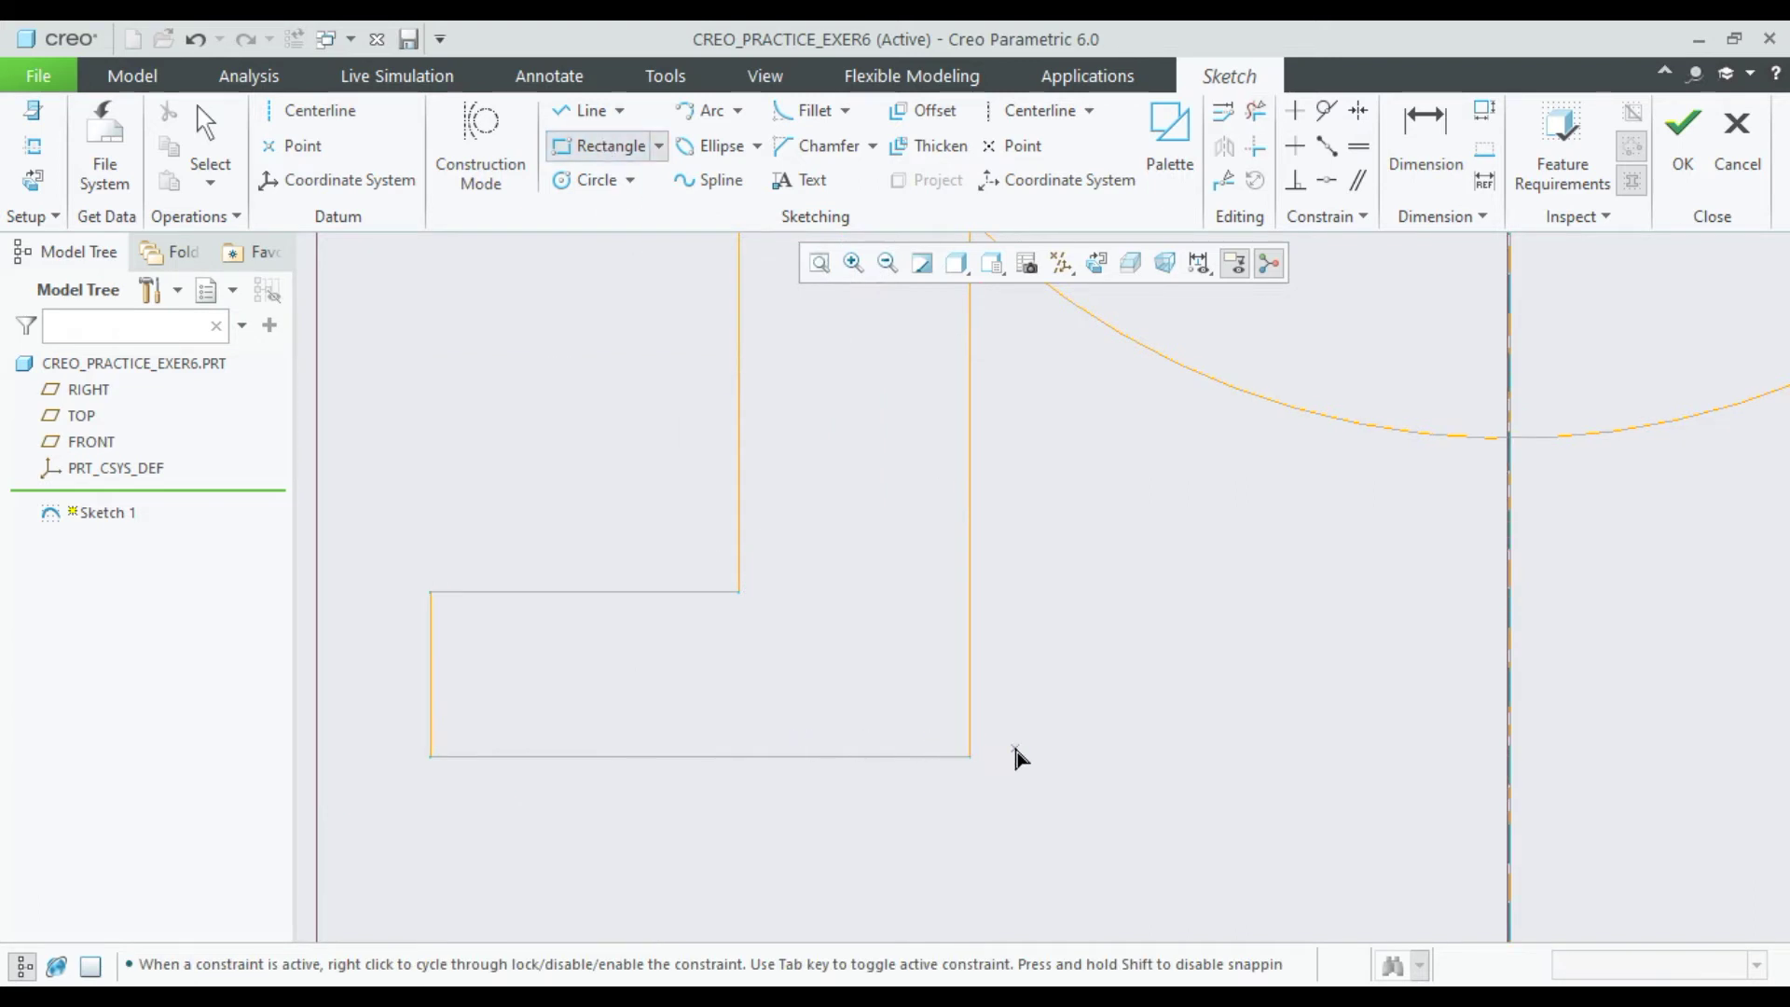
left_click(970, 757)
left_click(926, 715)
middle_click(1073, 740)
scroll(1074, 740, "down", 1)
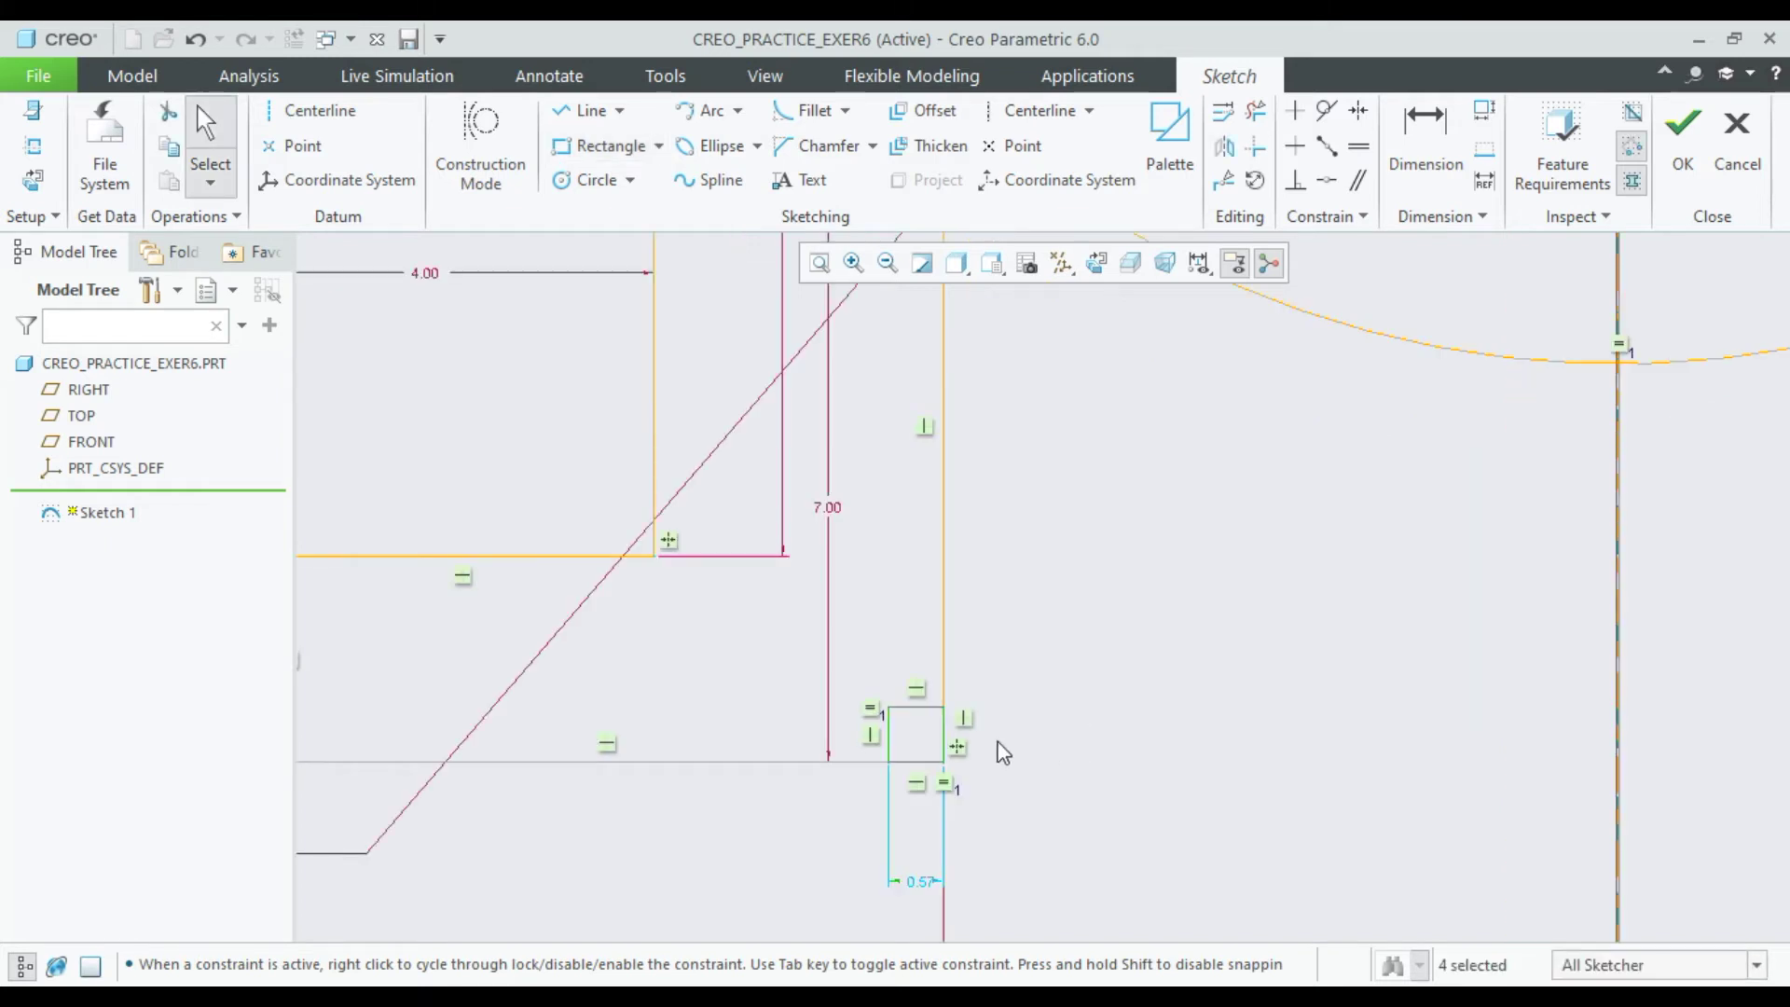
Set the side length of the small corner square to 0.6.
scroll(934, 897, "up", 1)
scroll(936, 904, "down", 2)
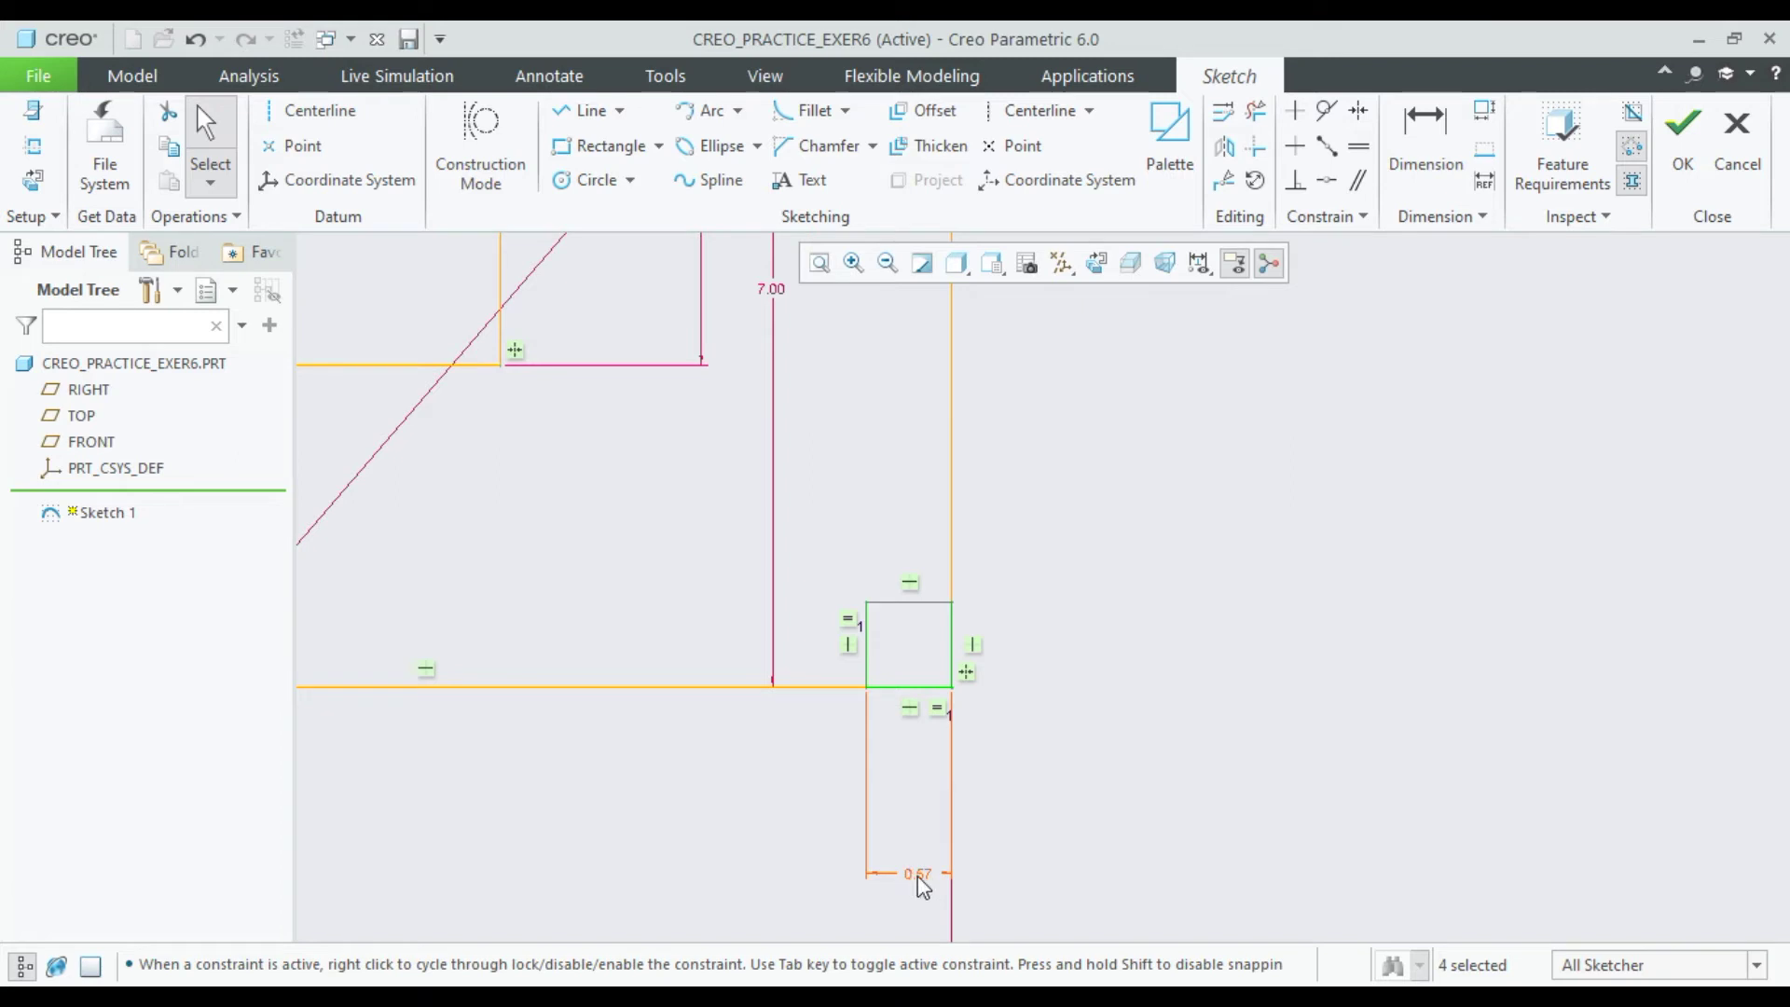
double_click(918, 874)
key("BackSpace")
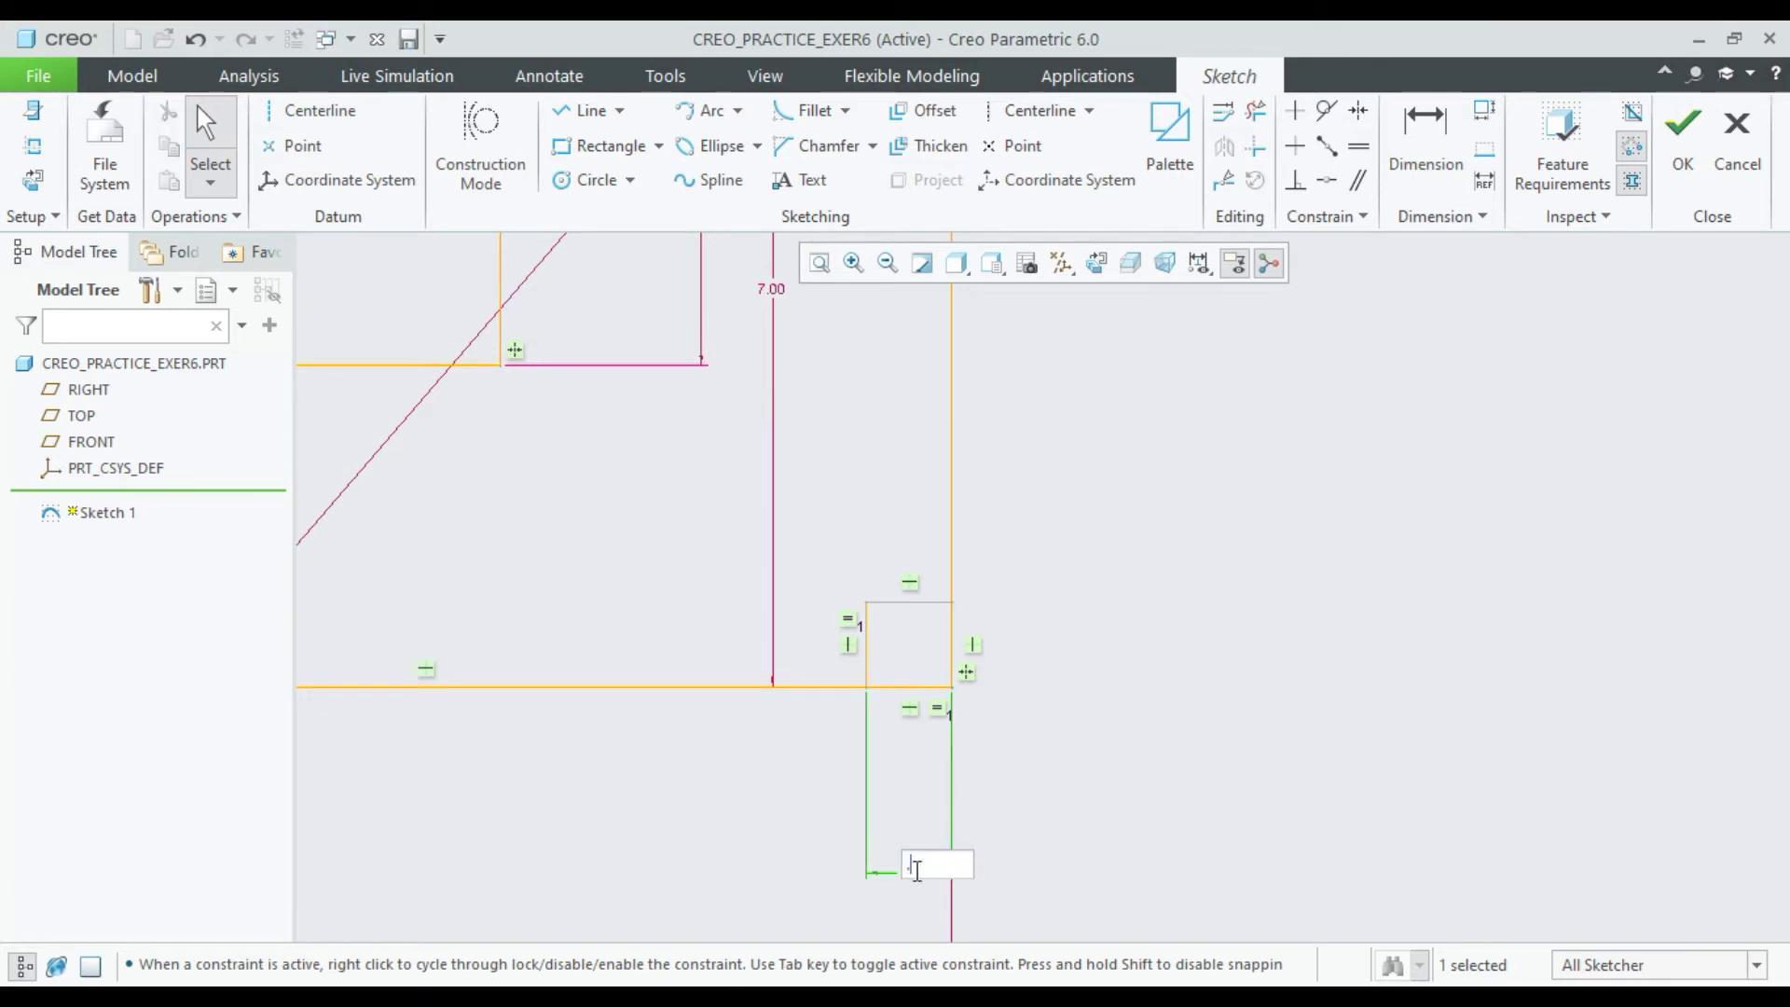
type(".6")
key("Return")
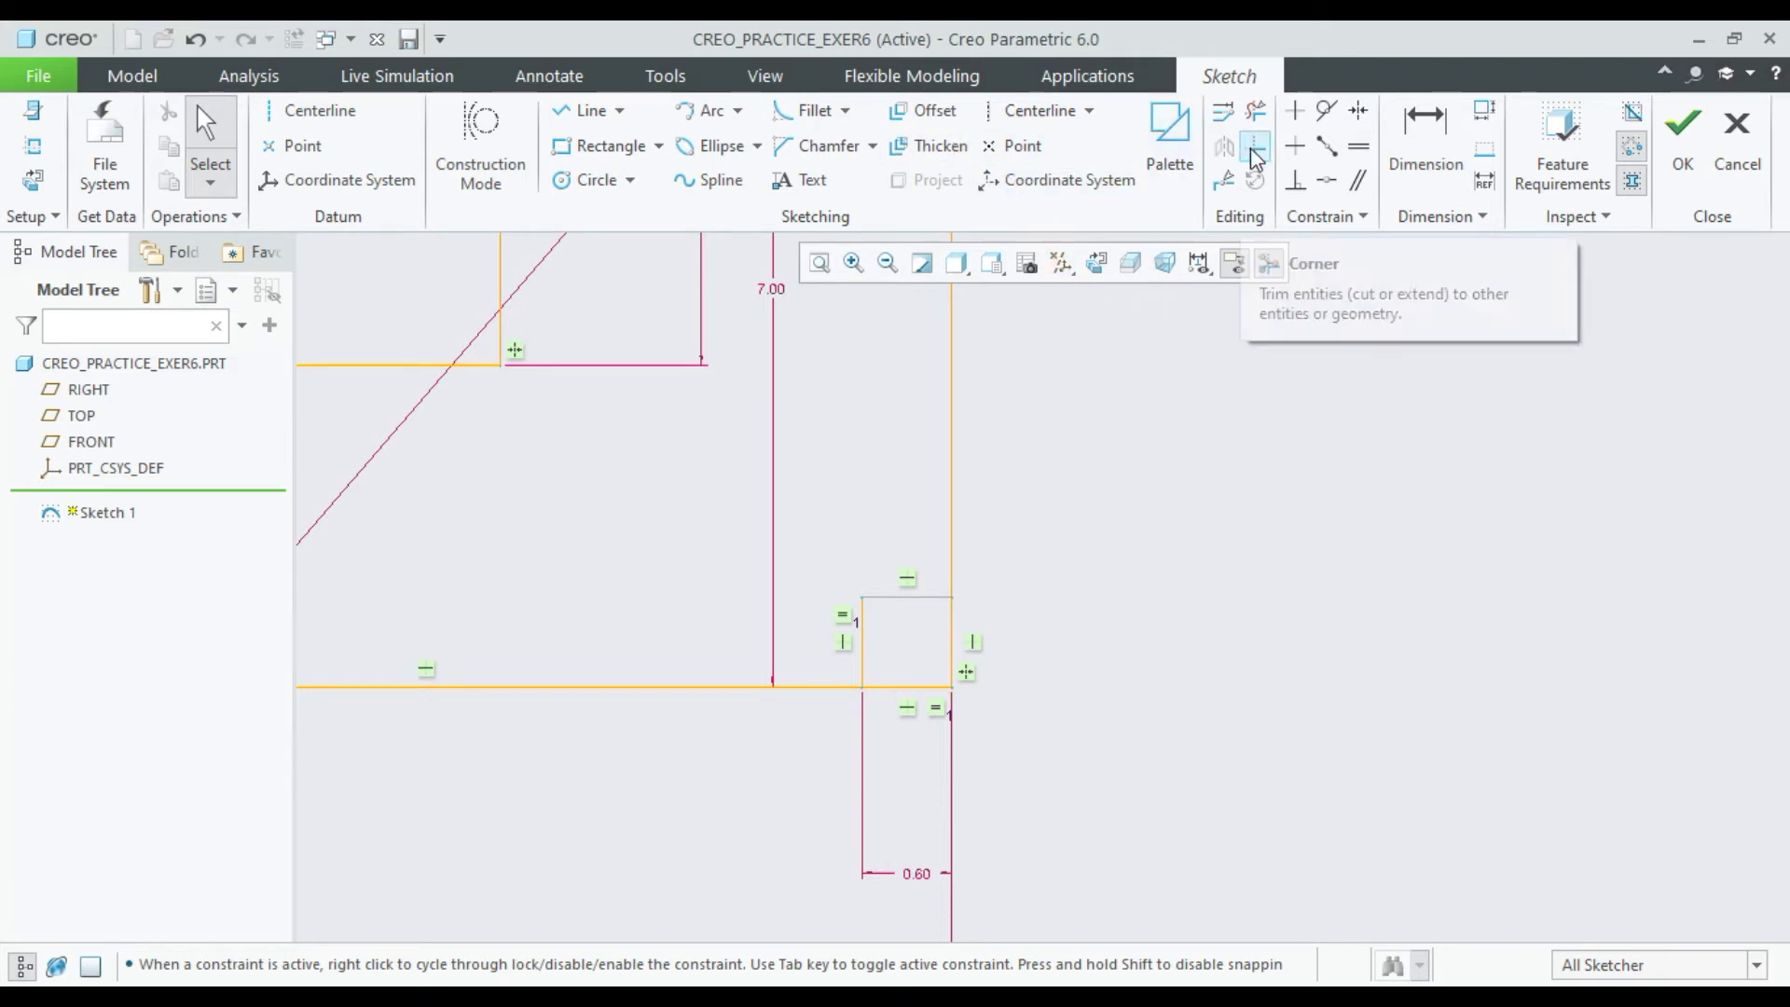
Trim the outer edges of the small square so that it forms a notch in the left foot's corner.
left_click(1255, 111)
left_click(948, 666)
left_click(911, 723)
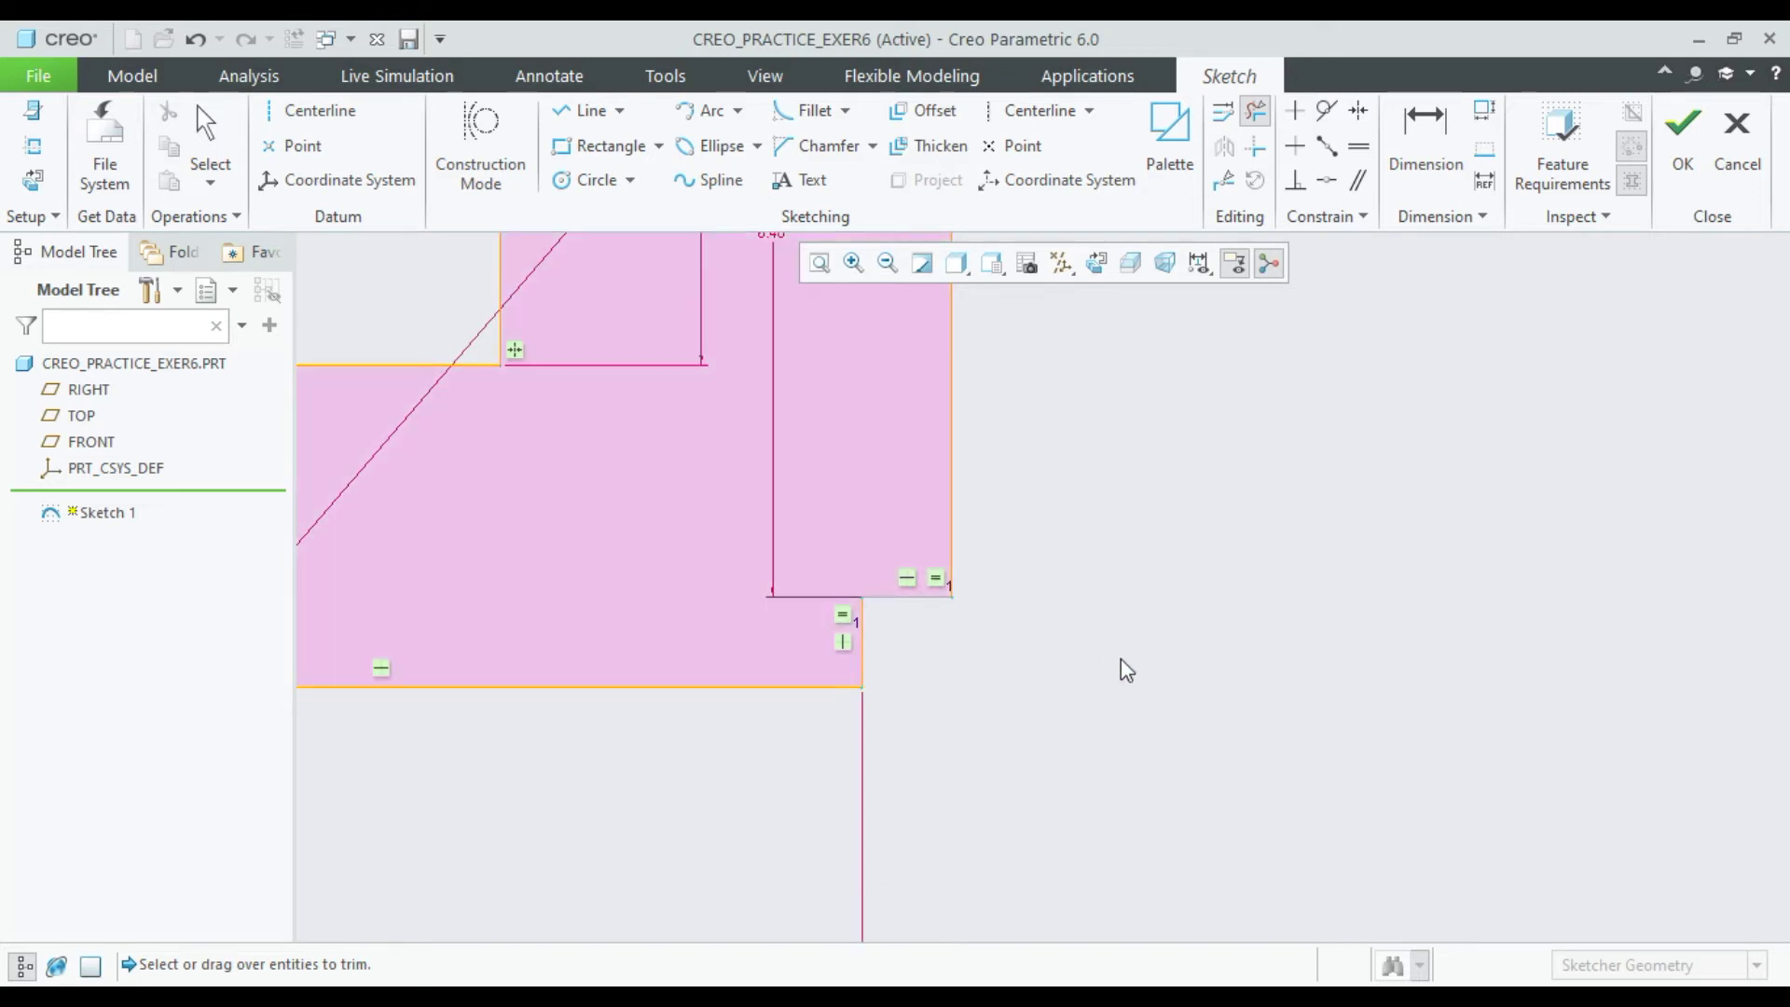
middle_click(1119, 668)
Mirror the two notch lines about the vertical centerline onto the right foot.
scroll(1119, 657, "down", 2)
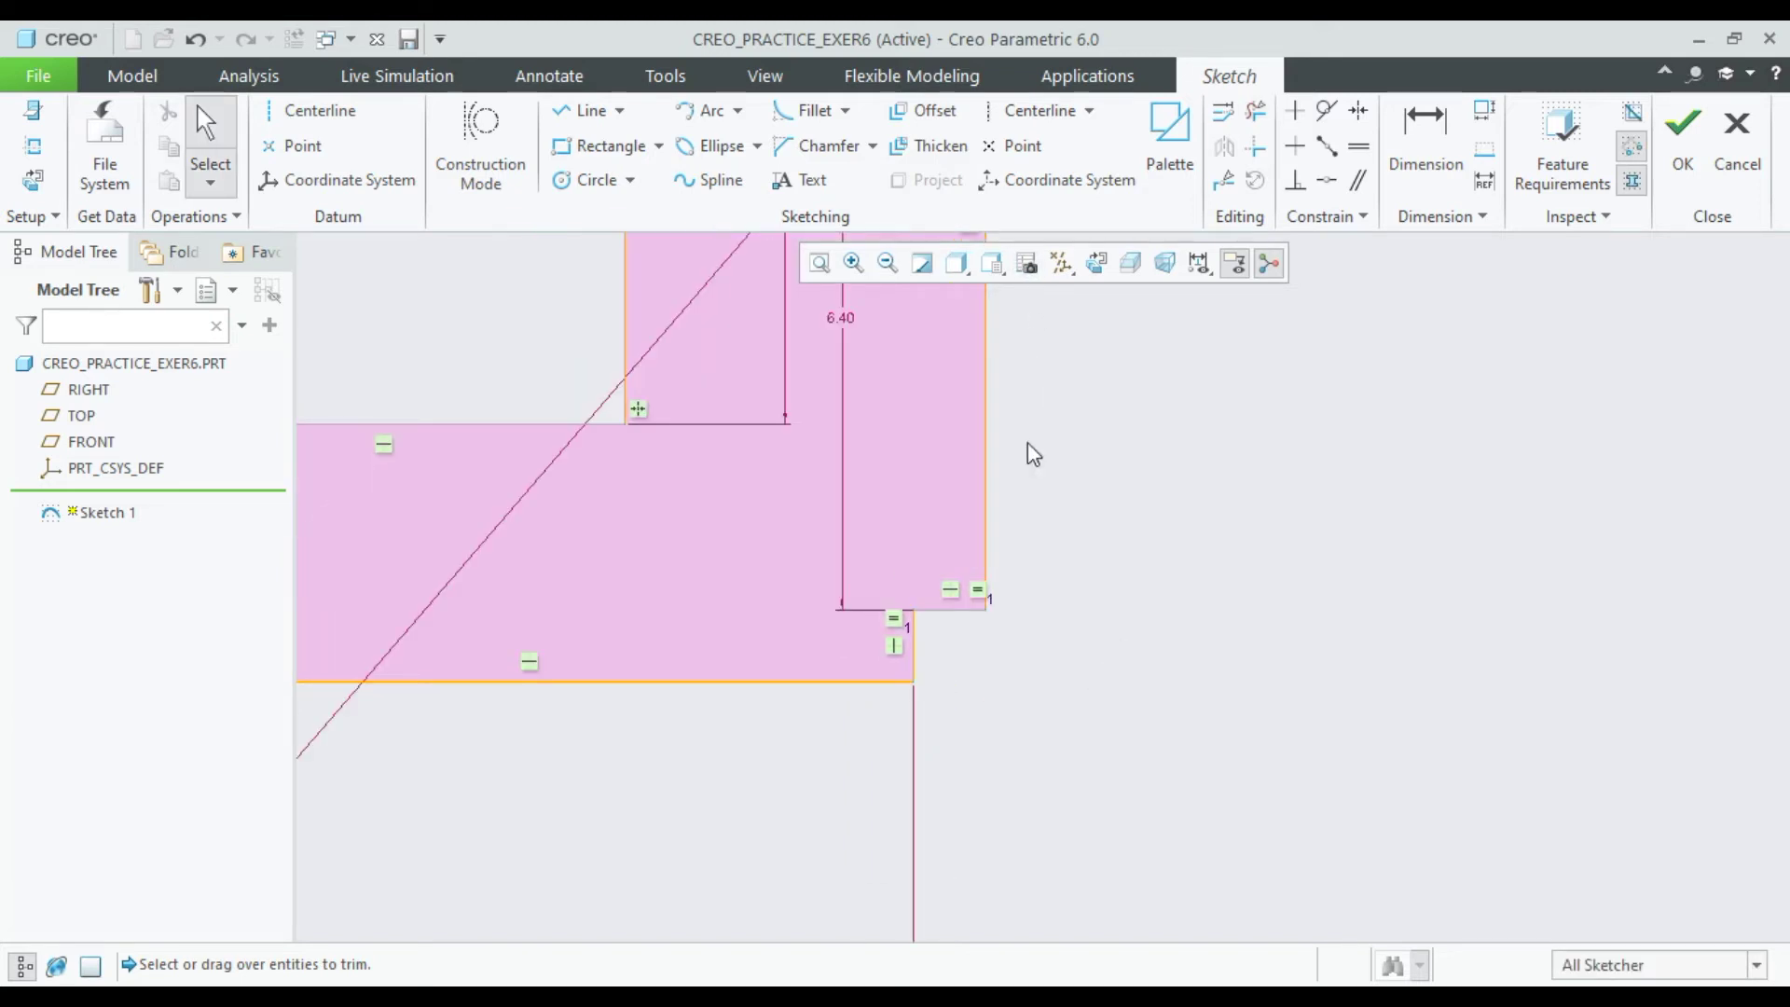
left_click(962, 611)
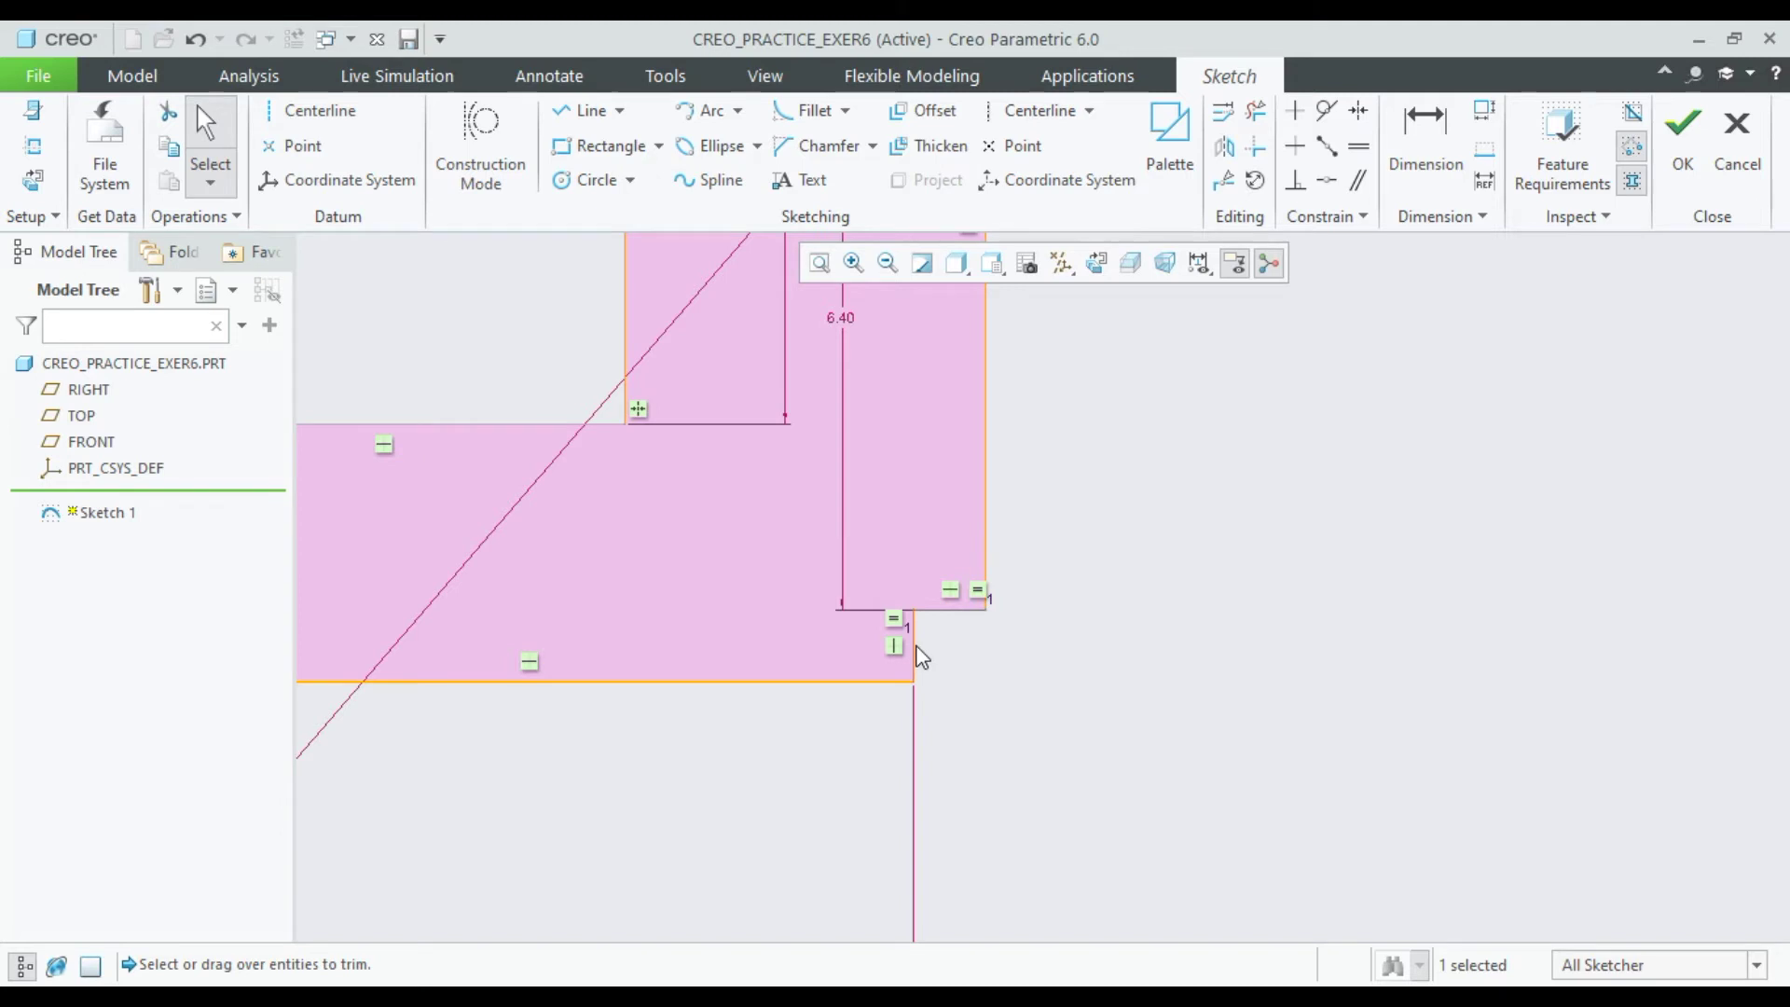
left_click(914, 646, "ctrl")
left_click(1224, 146)
scroll(1189, 543, "down", 3)
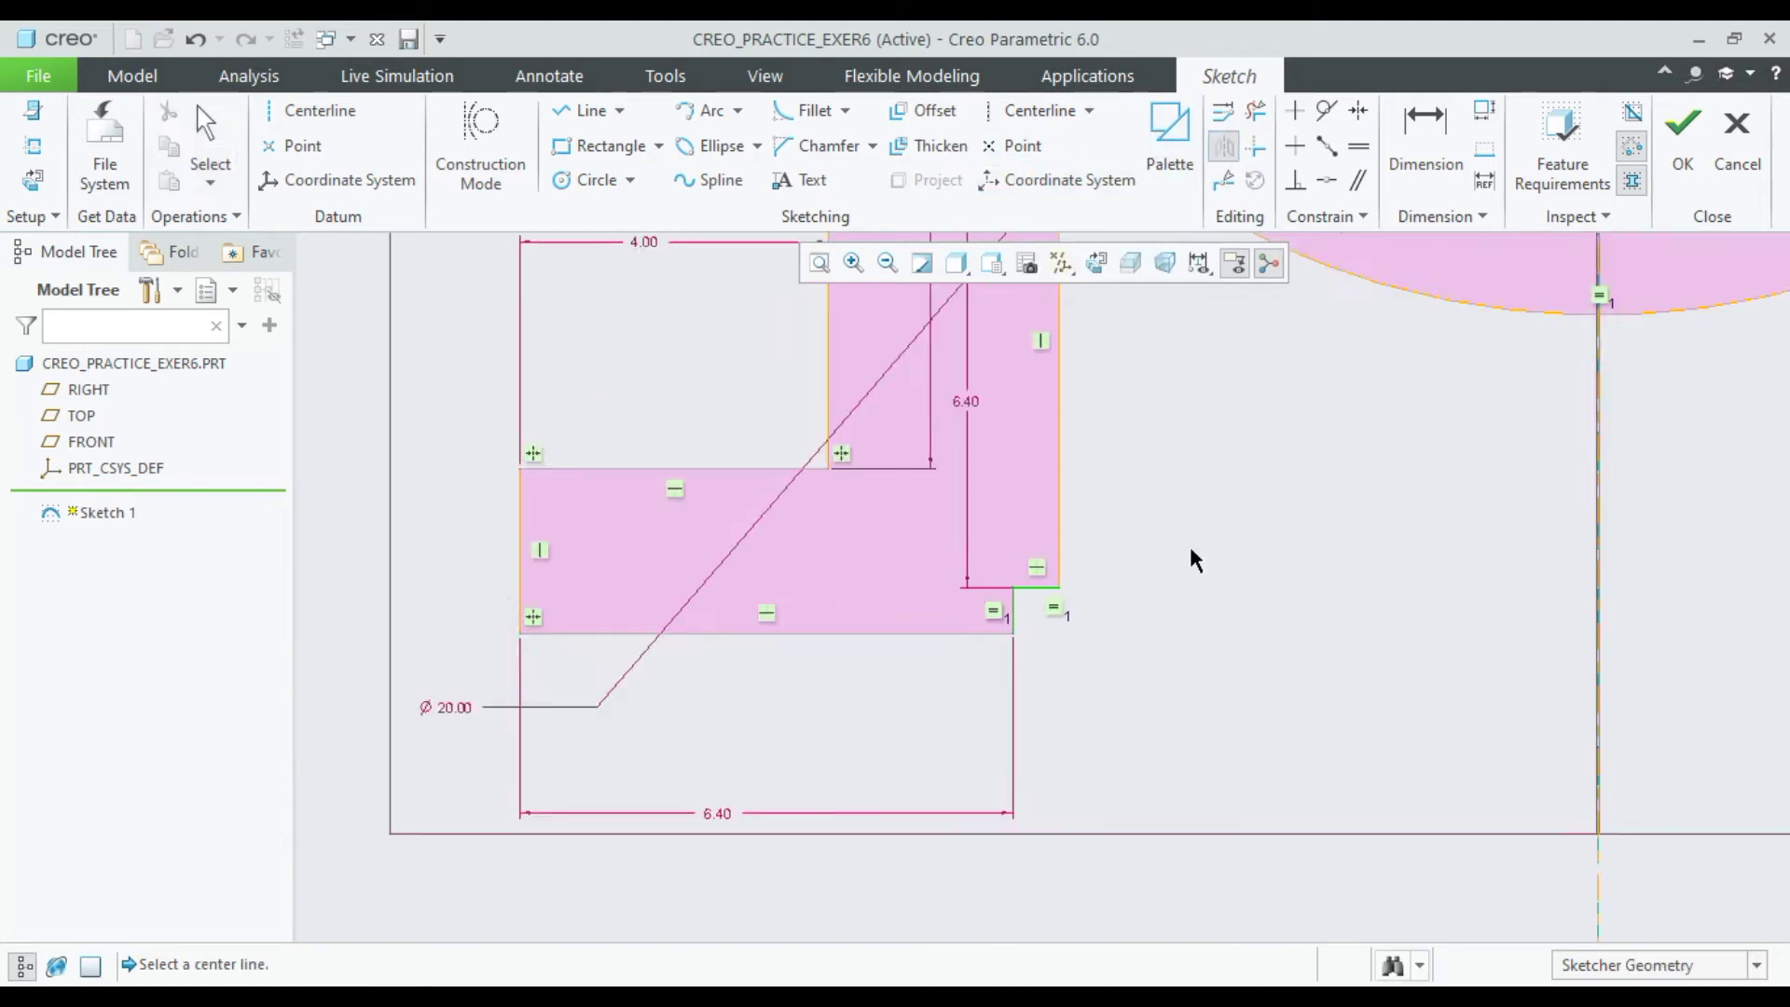
left_click(1450, 566)
scroll(1618, 575, "up", 6)
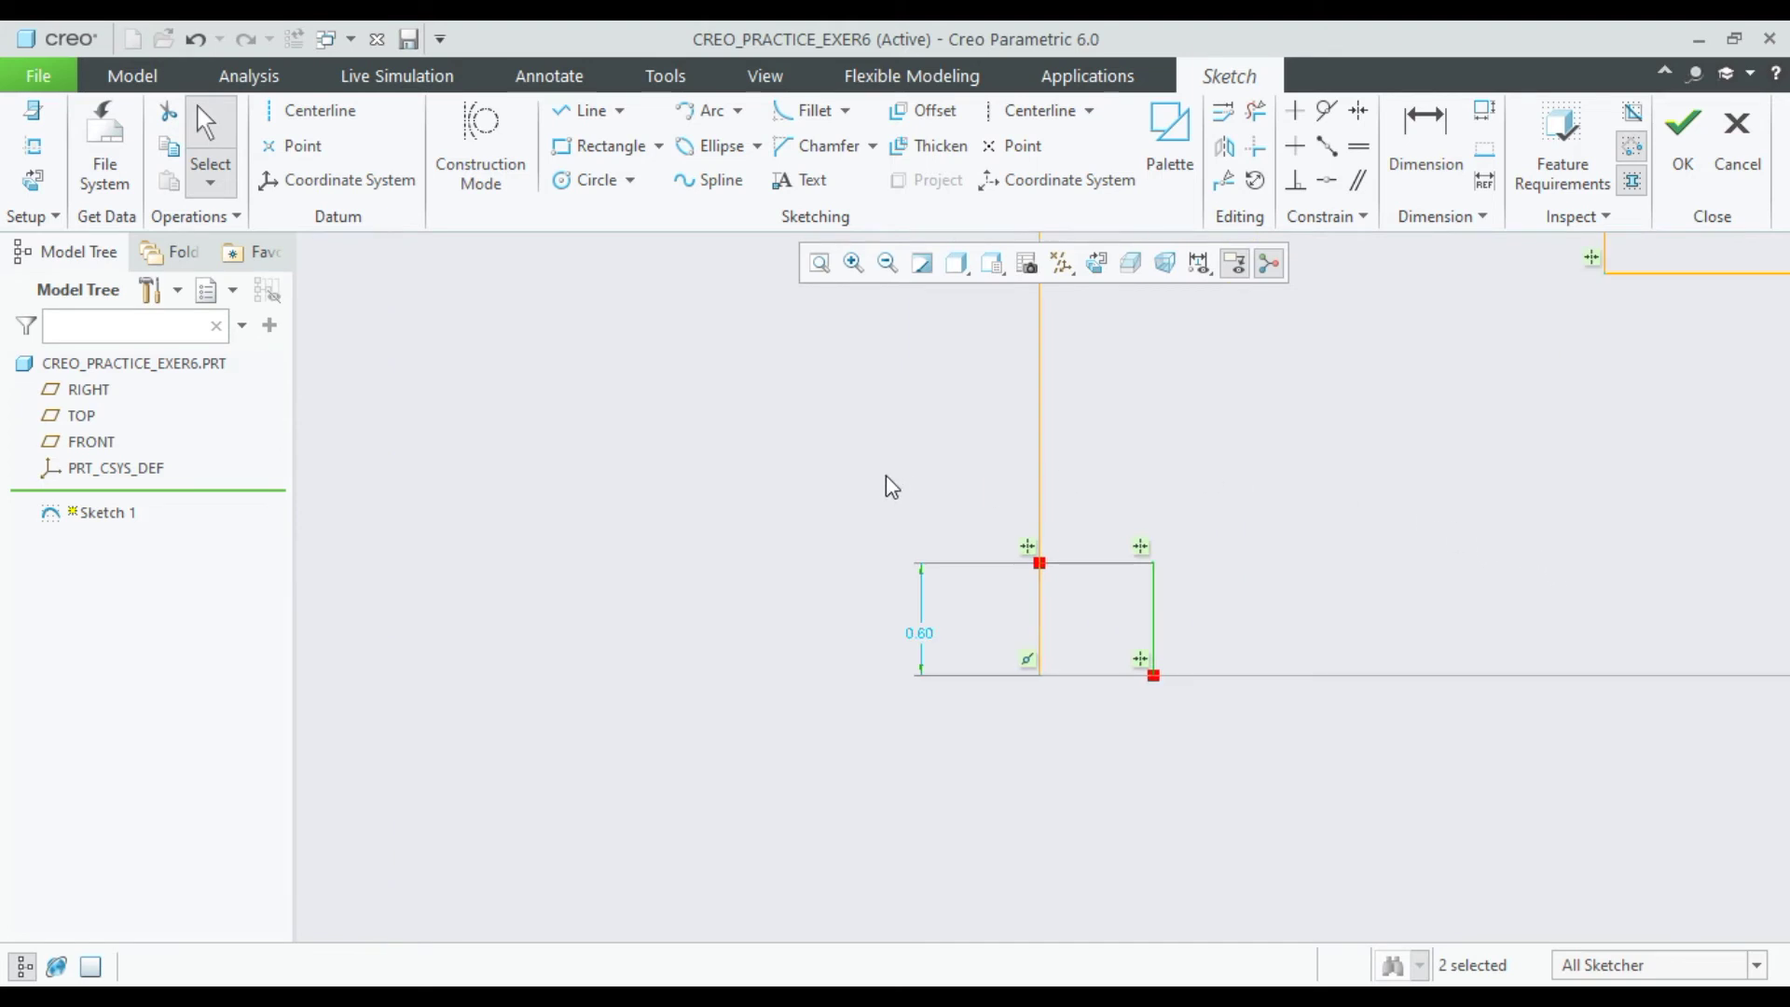
Trim the right foot's corner lines outside the mirrored notch and finish the sketch.
left_click(1255, 111)
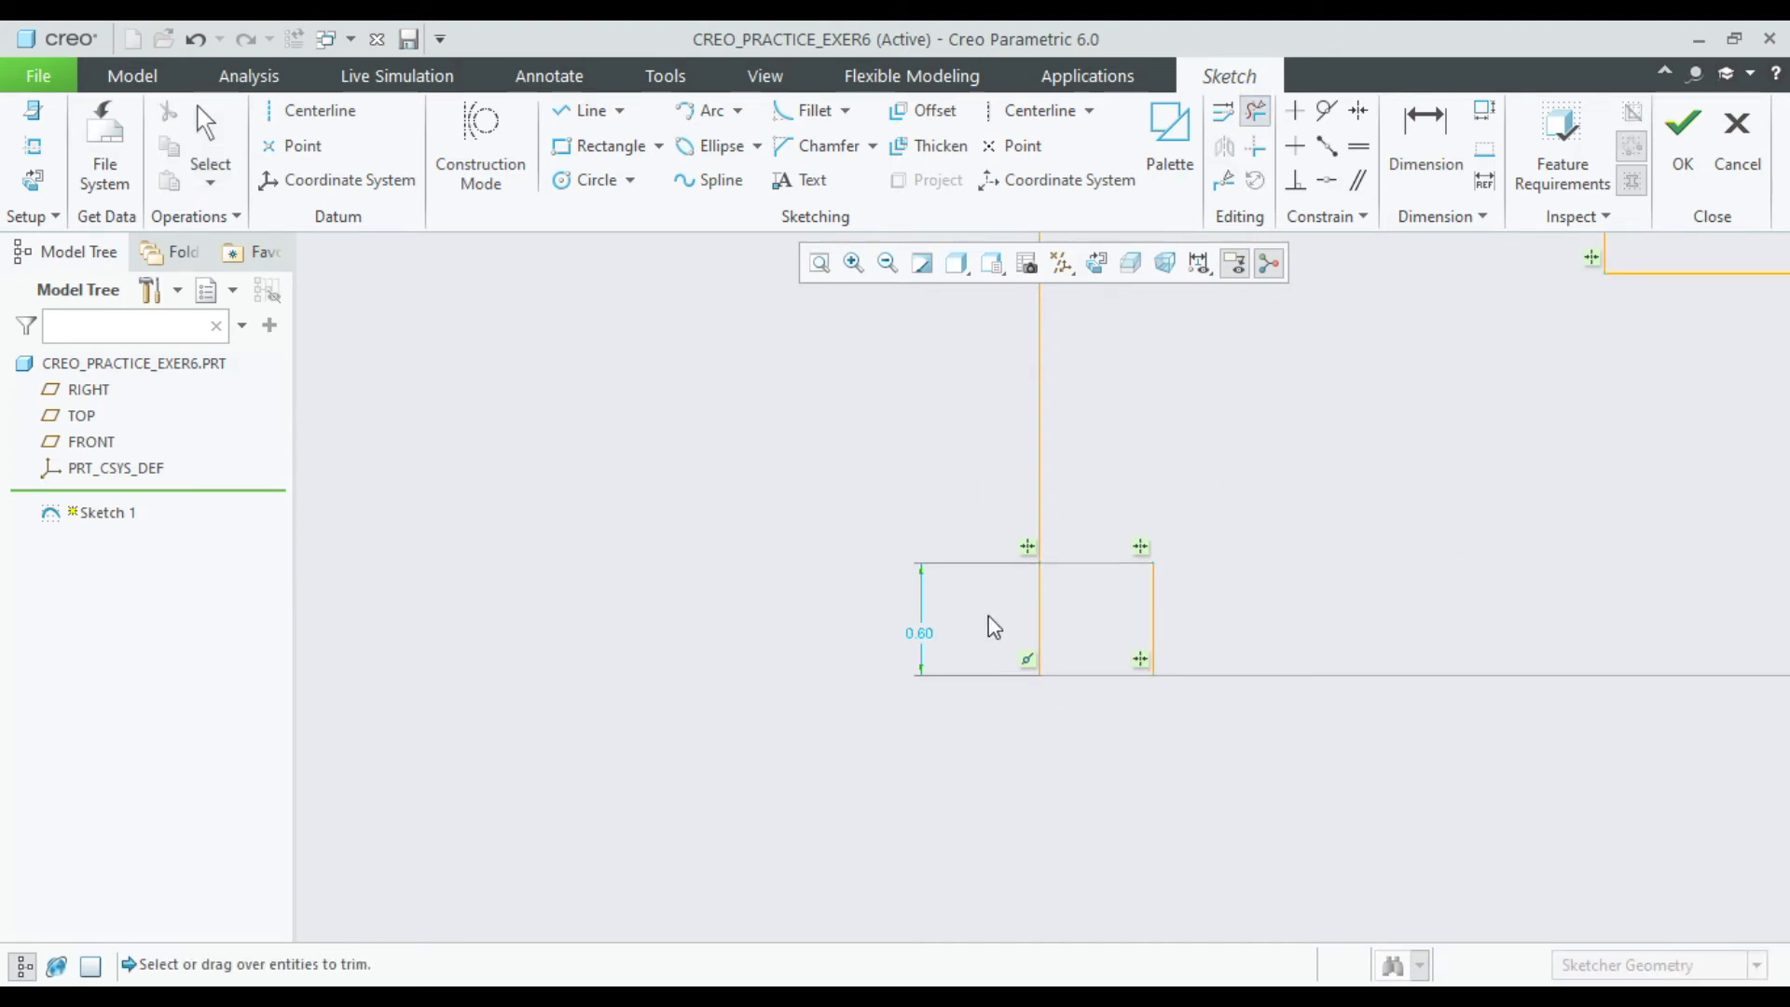
mouse_move(1022, 616)
left_mouse_down()
mouse_move(1053, 630)
mouse_move(1120, 761)
left_mouse_up()
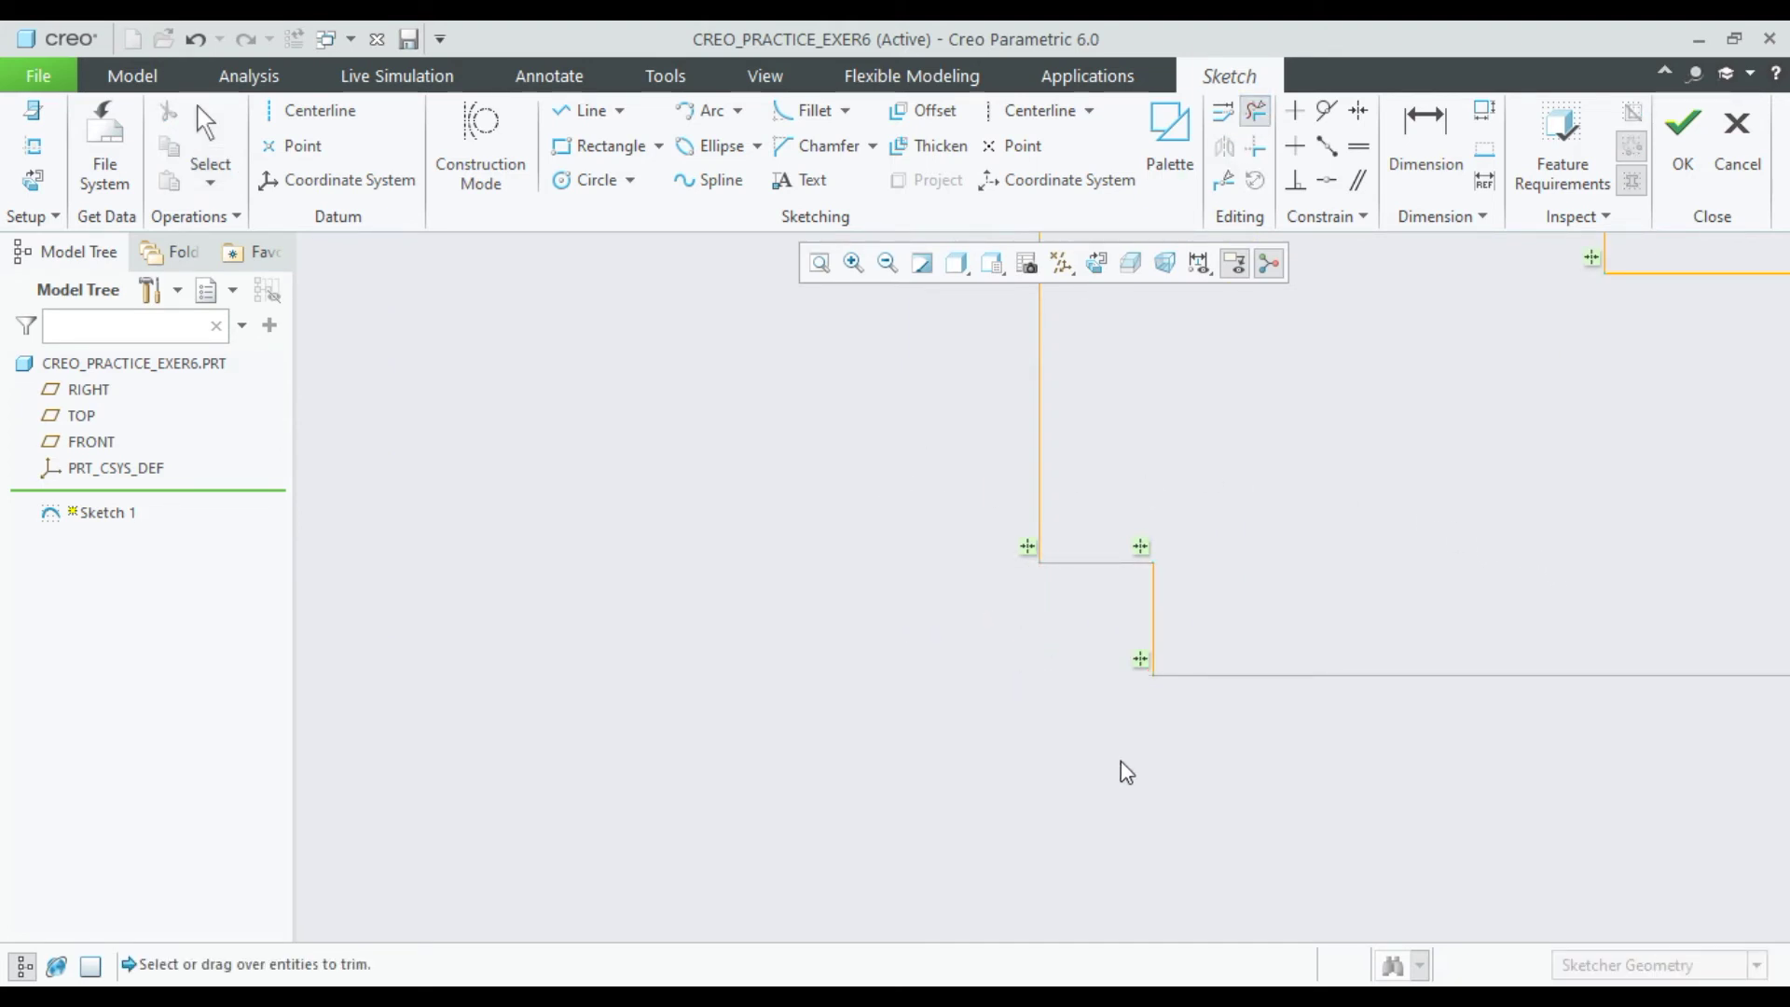
middle_click(1120, 761)
scroll(1120, 761, "down", 6)
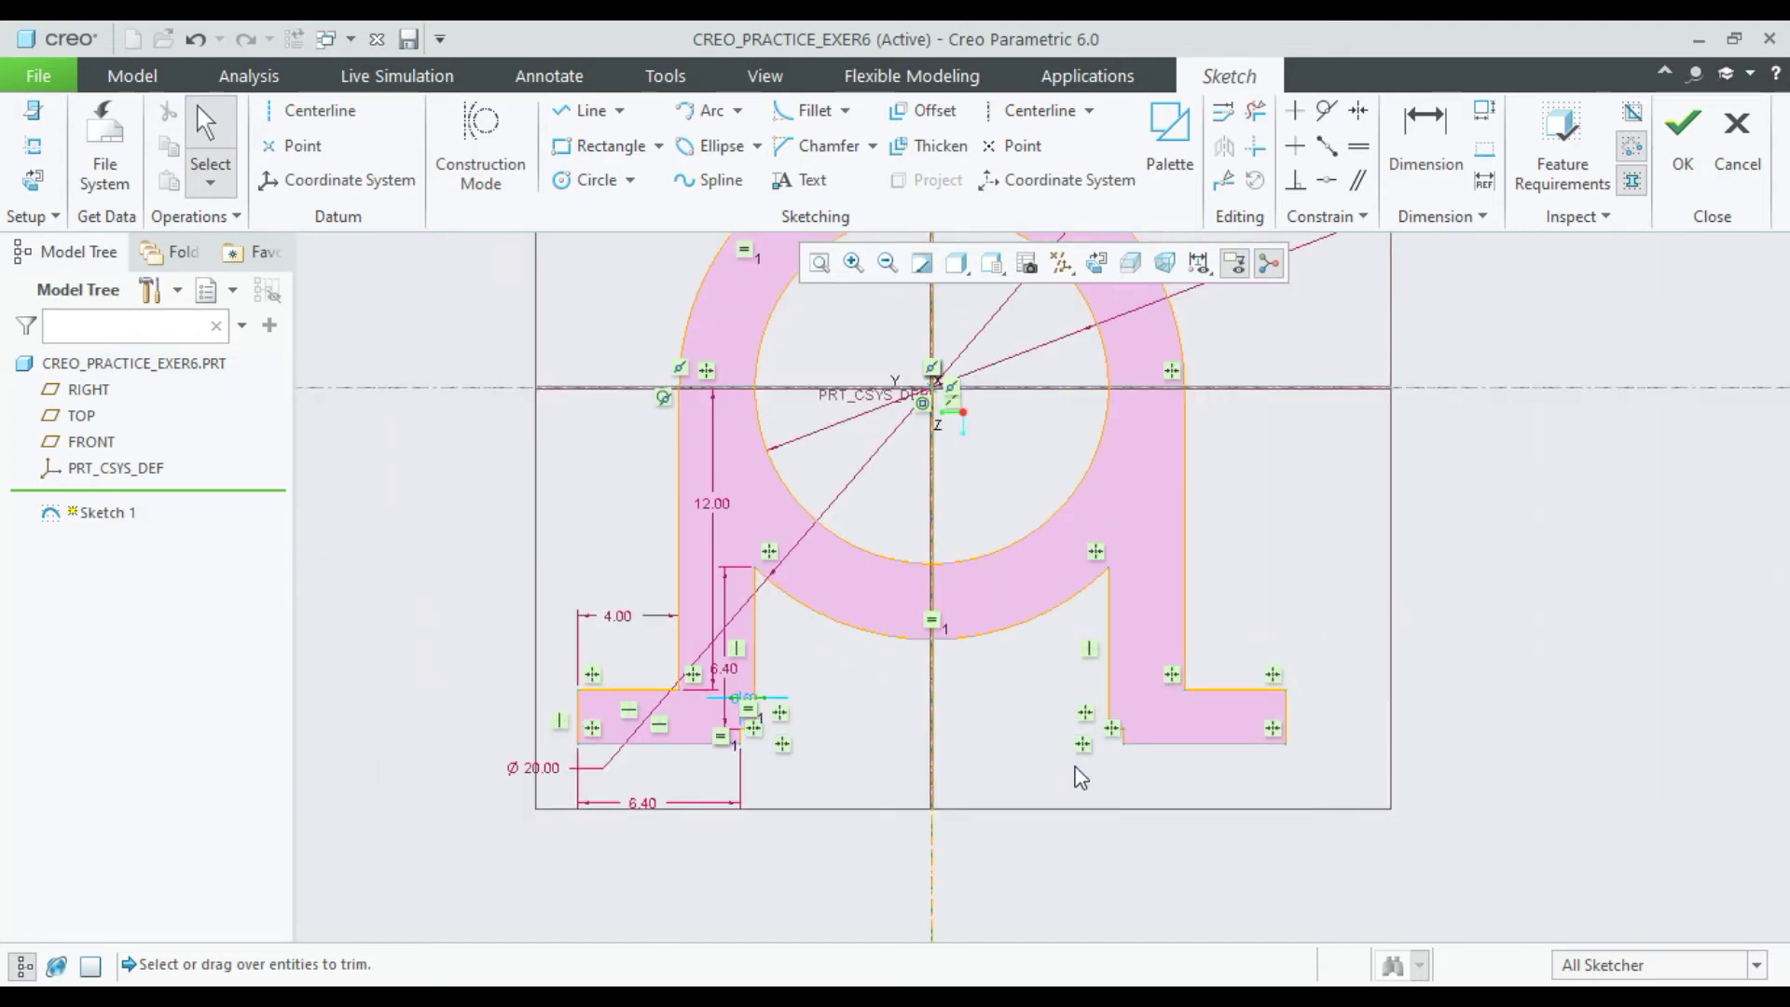
scroll(1076, 764, "down", 4)
scroll(980, 529, "up", 2)
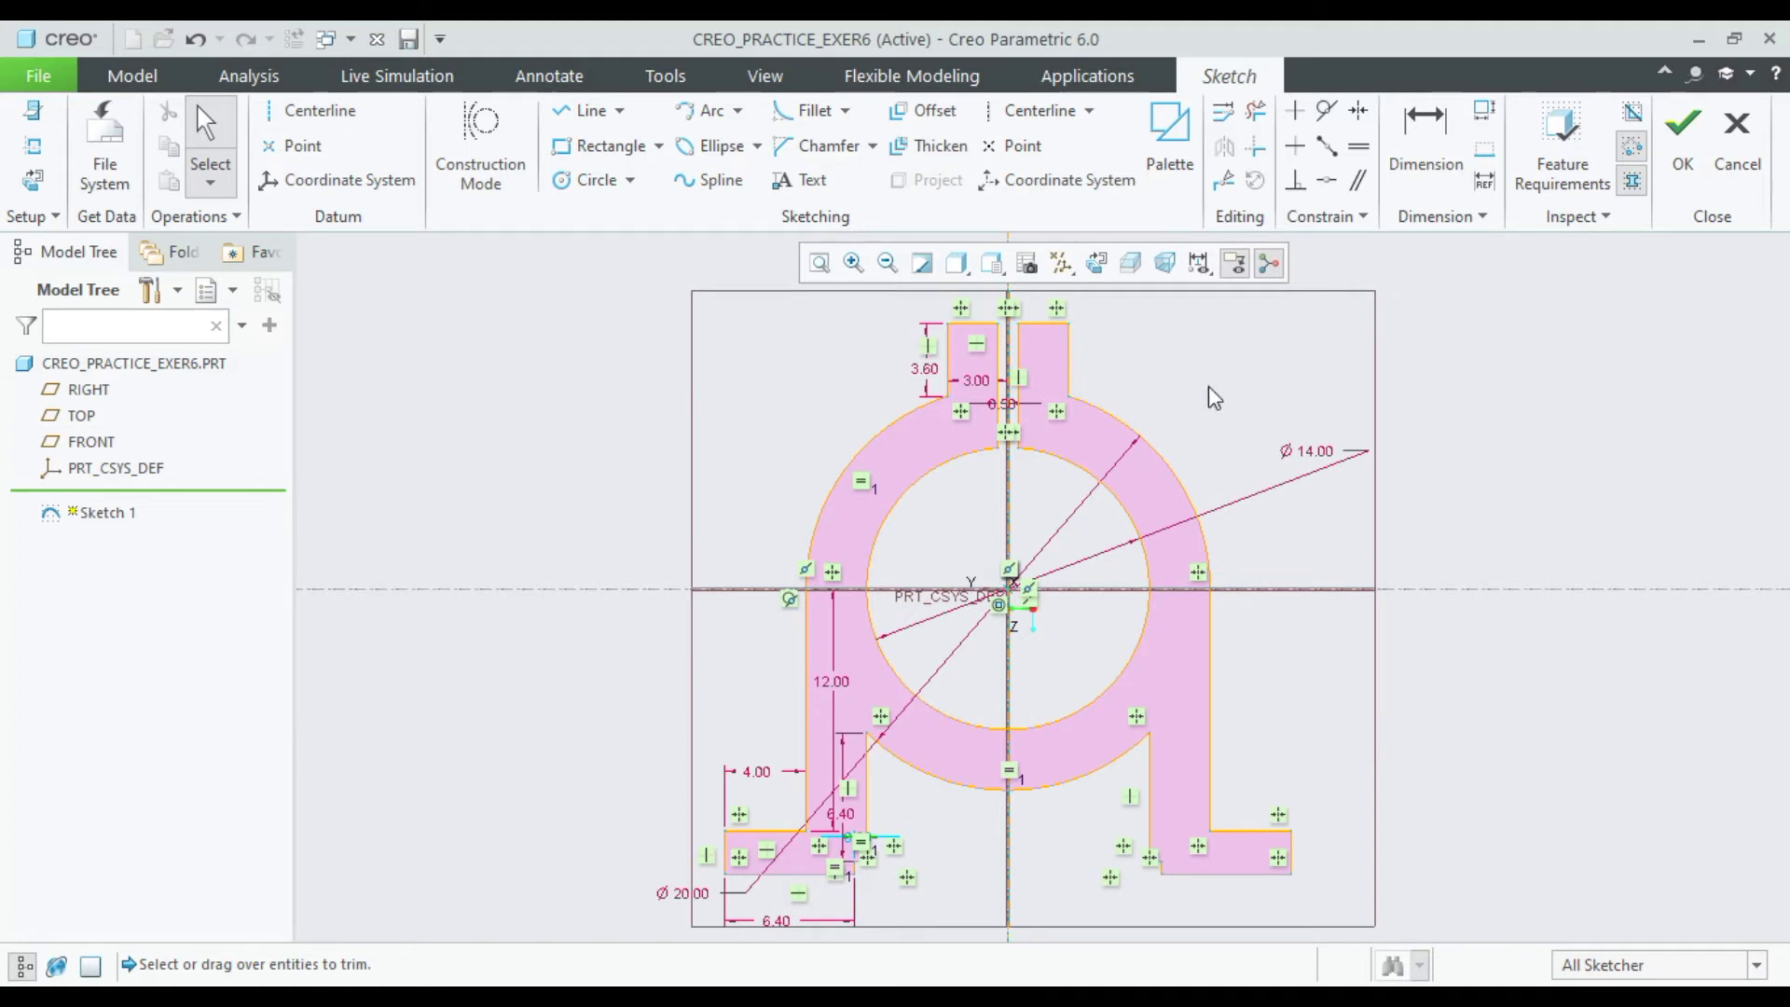
left_click(1678, 140)
middle_click_drag(1103, 599, 1025, 602)
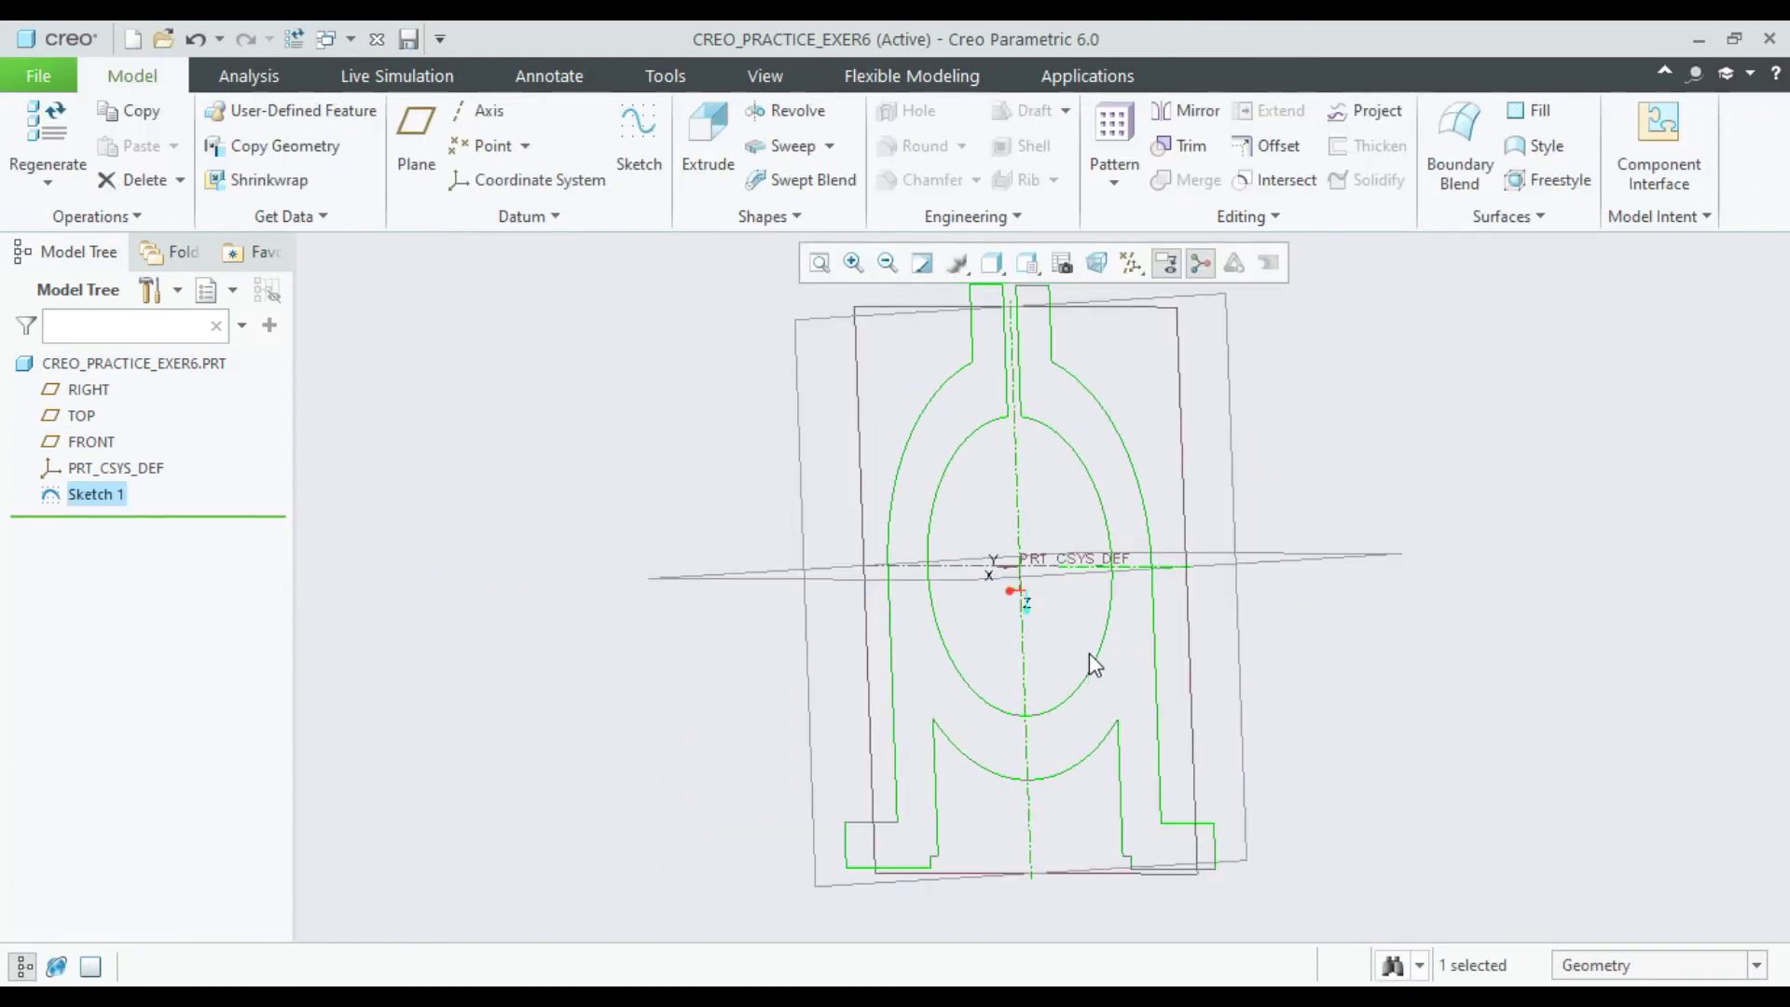
Extrude the clamp sketch as a solid 14 deep, symmetric about its sketch plane, and display the model shaded with edges.
left_click(701, 149)
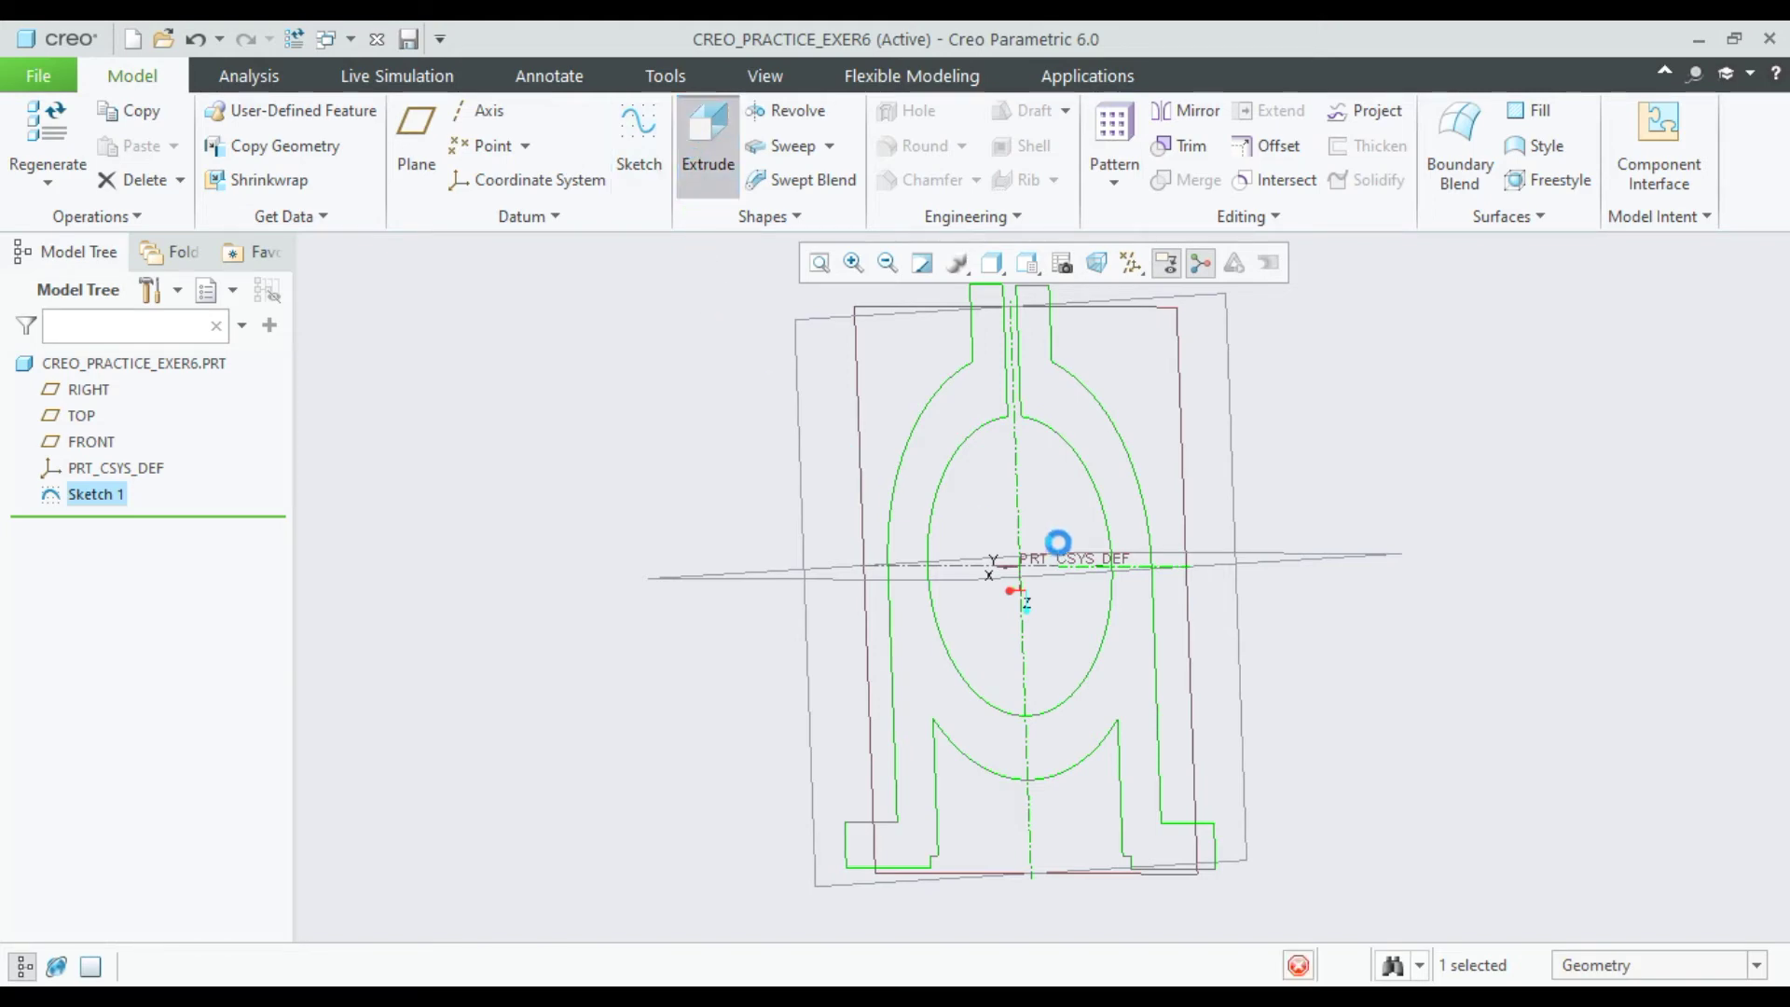
middle_click_drag(1059, 548, 1029, 577)
left_click(993, 264)
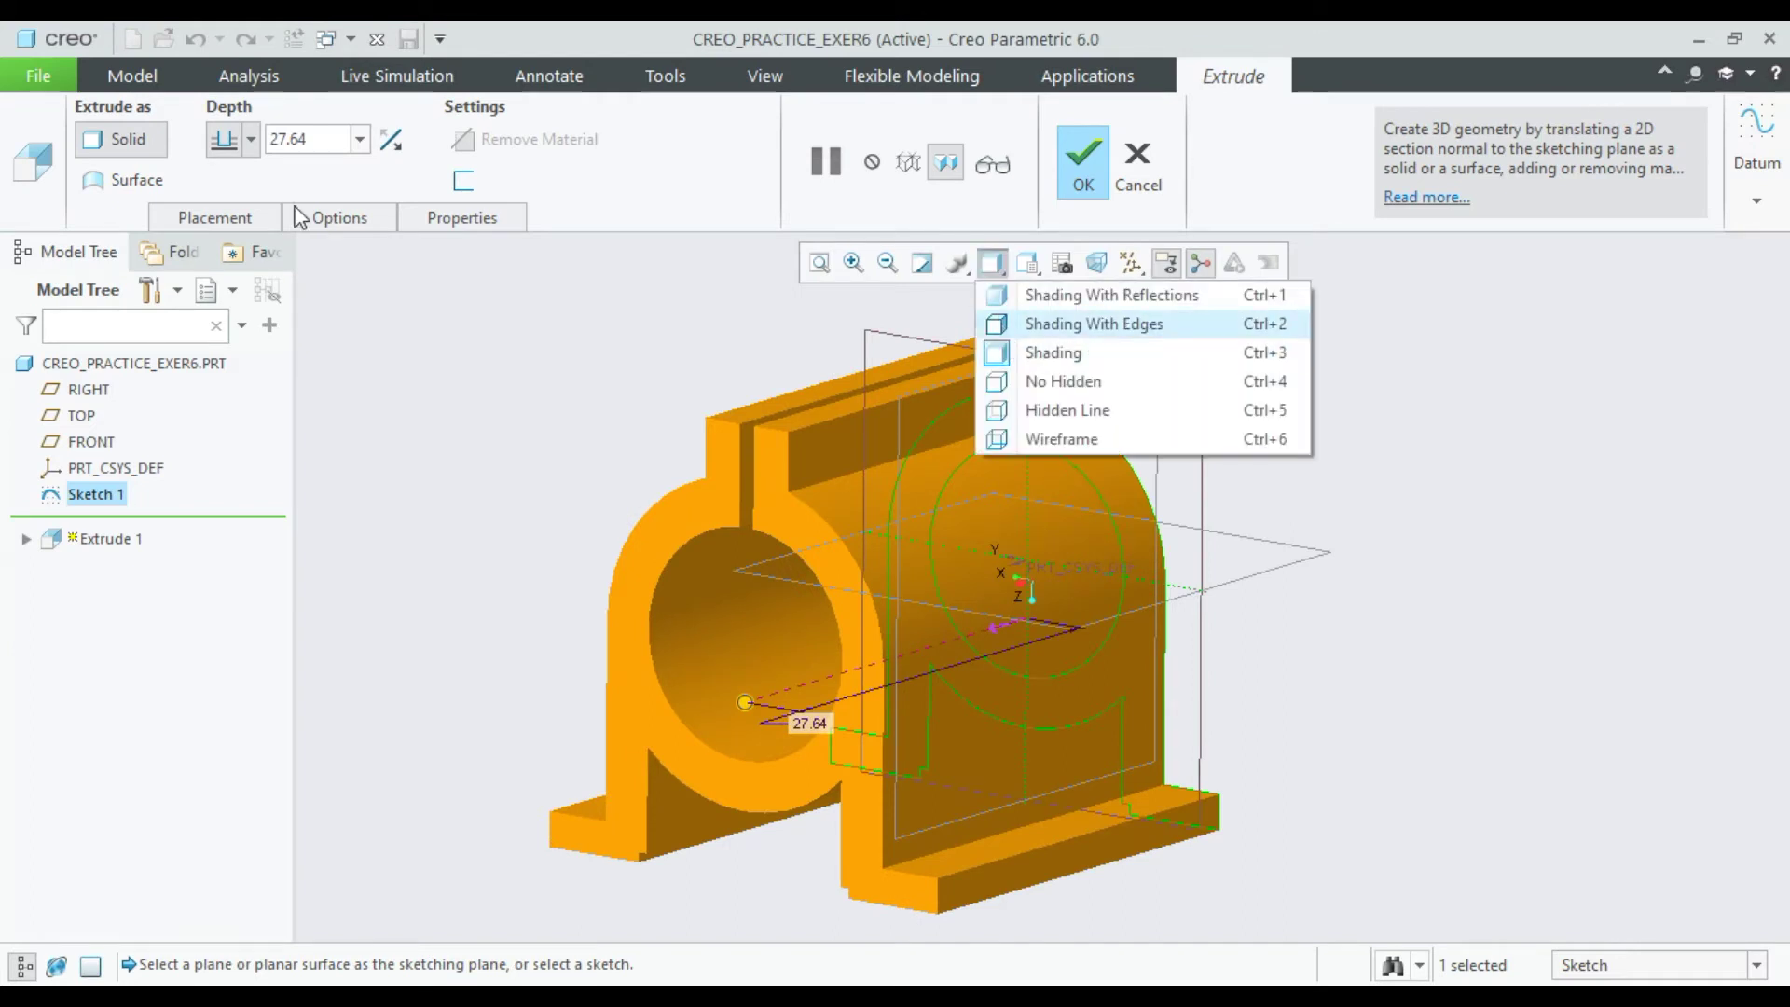
double_click(303, 145)
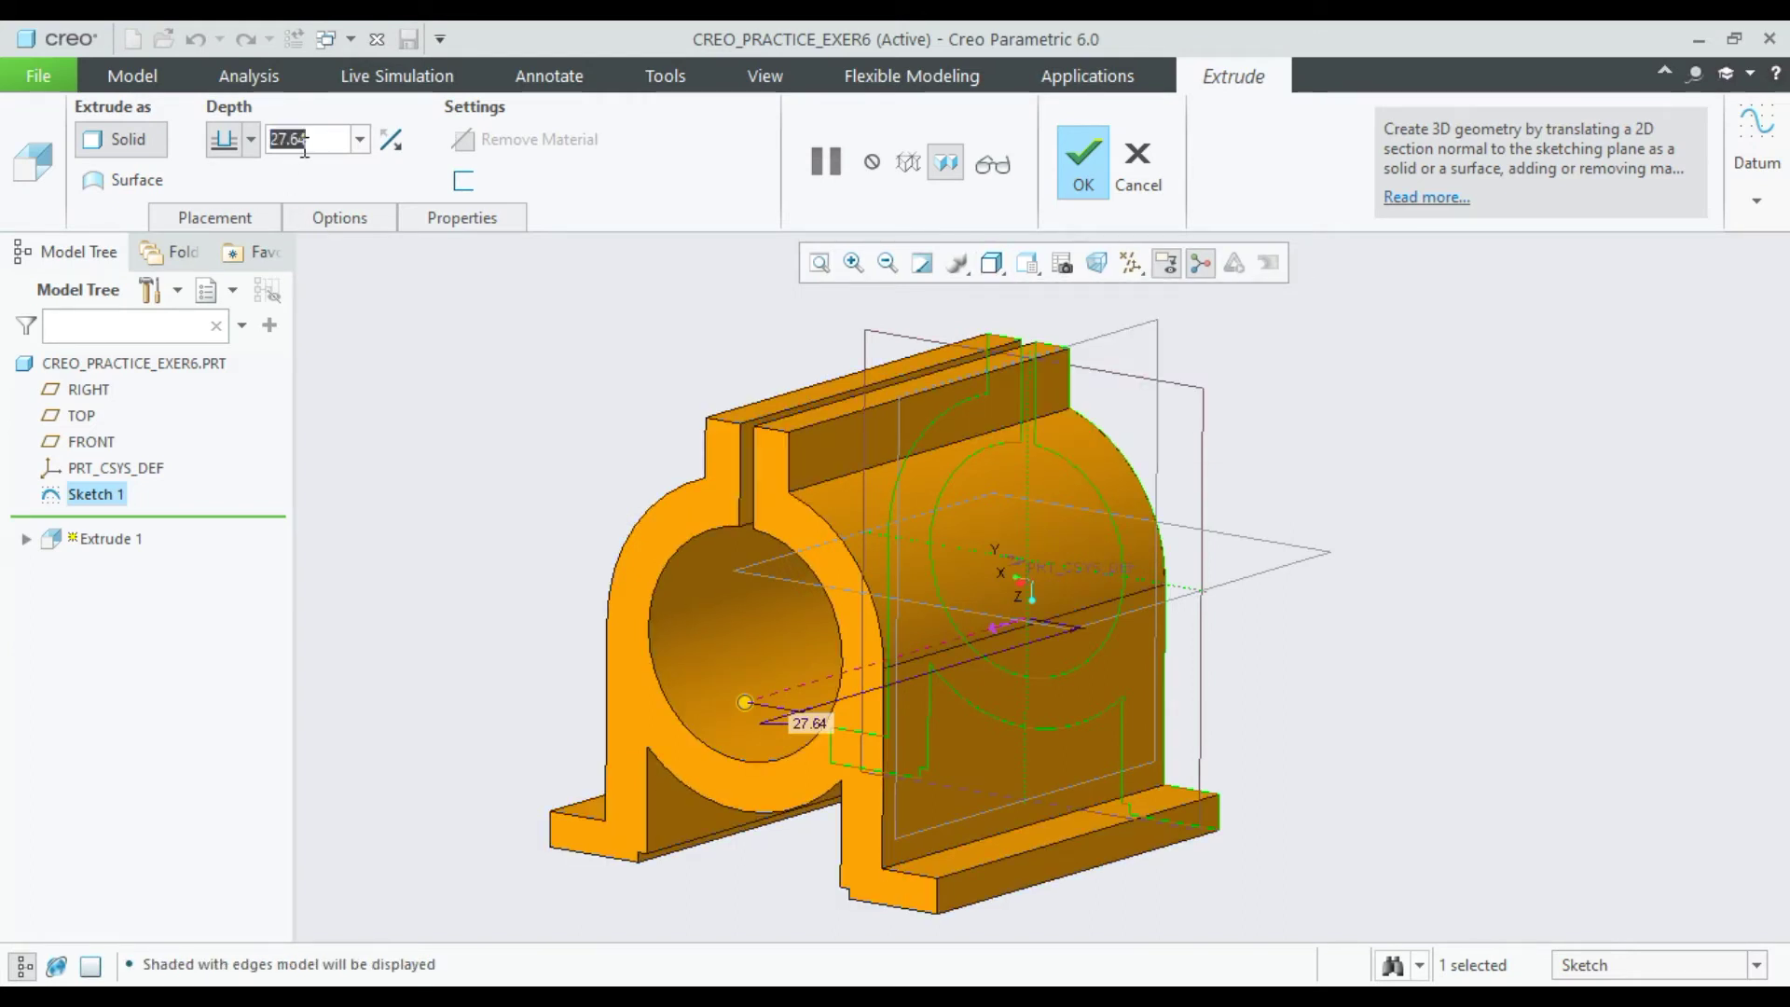
type("14")
key("Return")
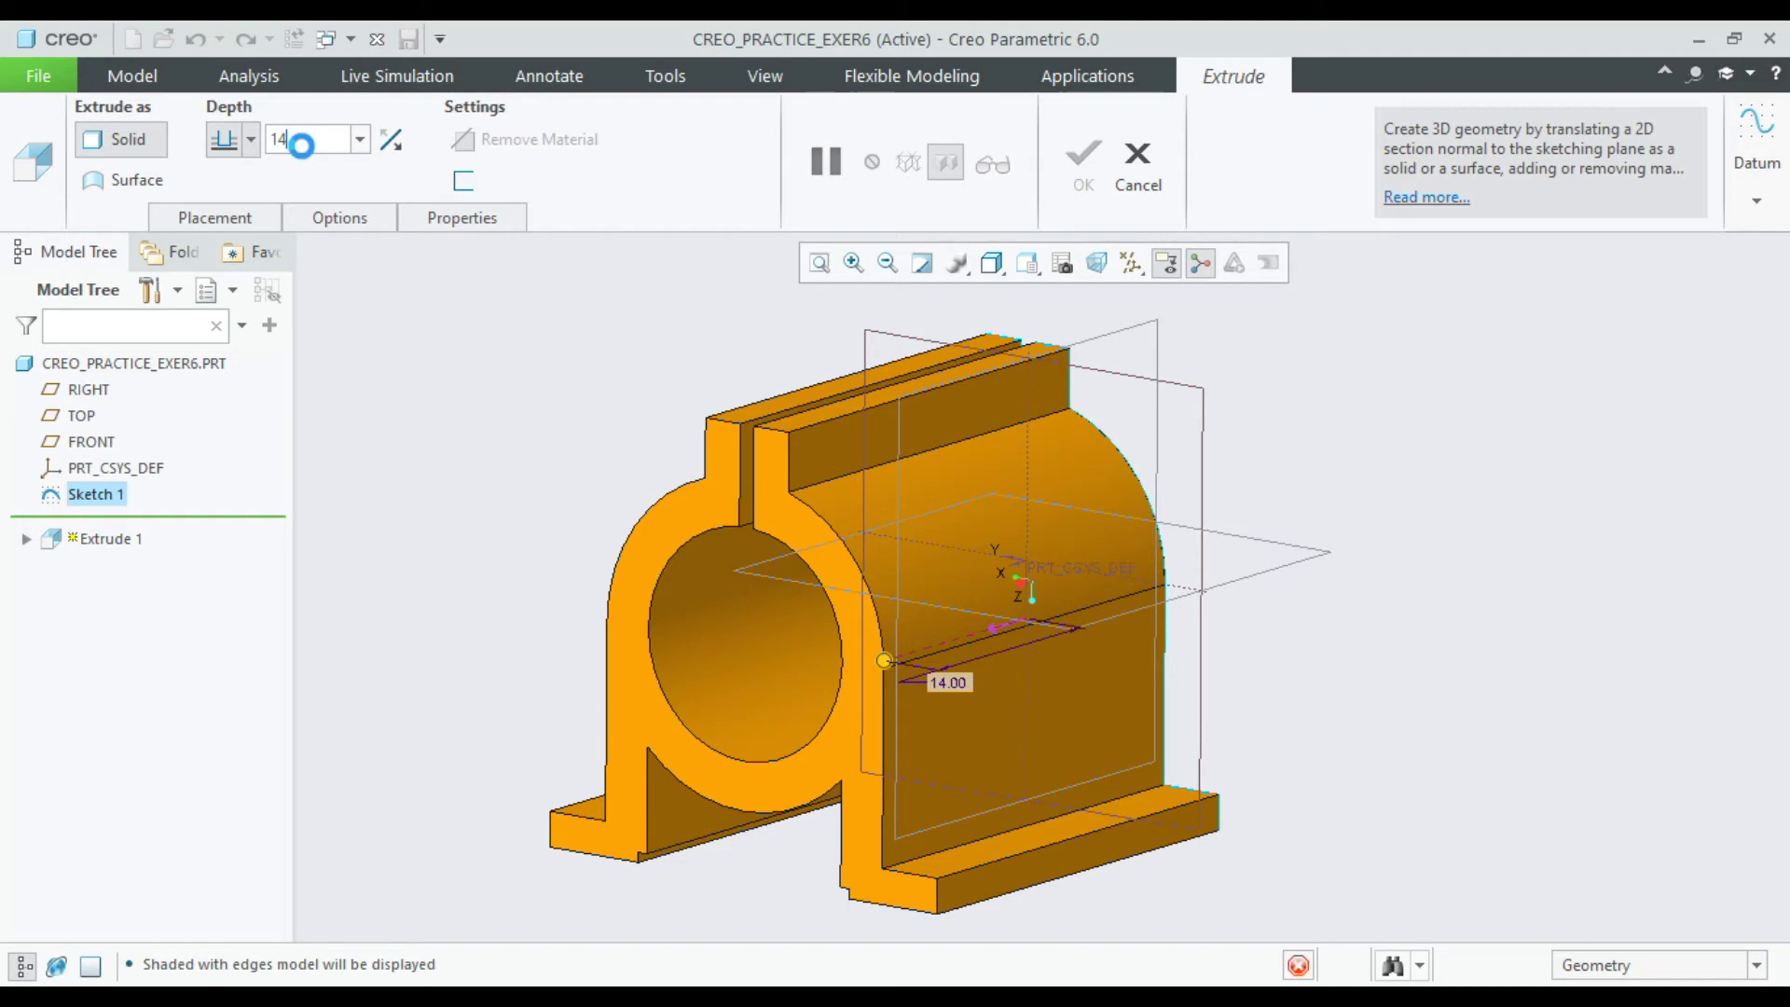
left_click(251, 139)
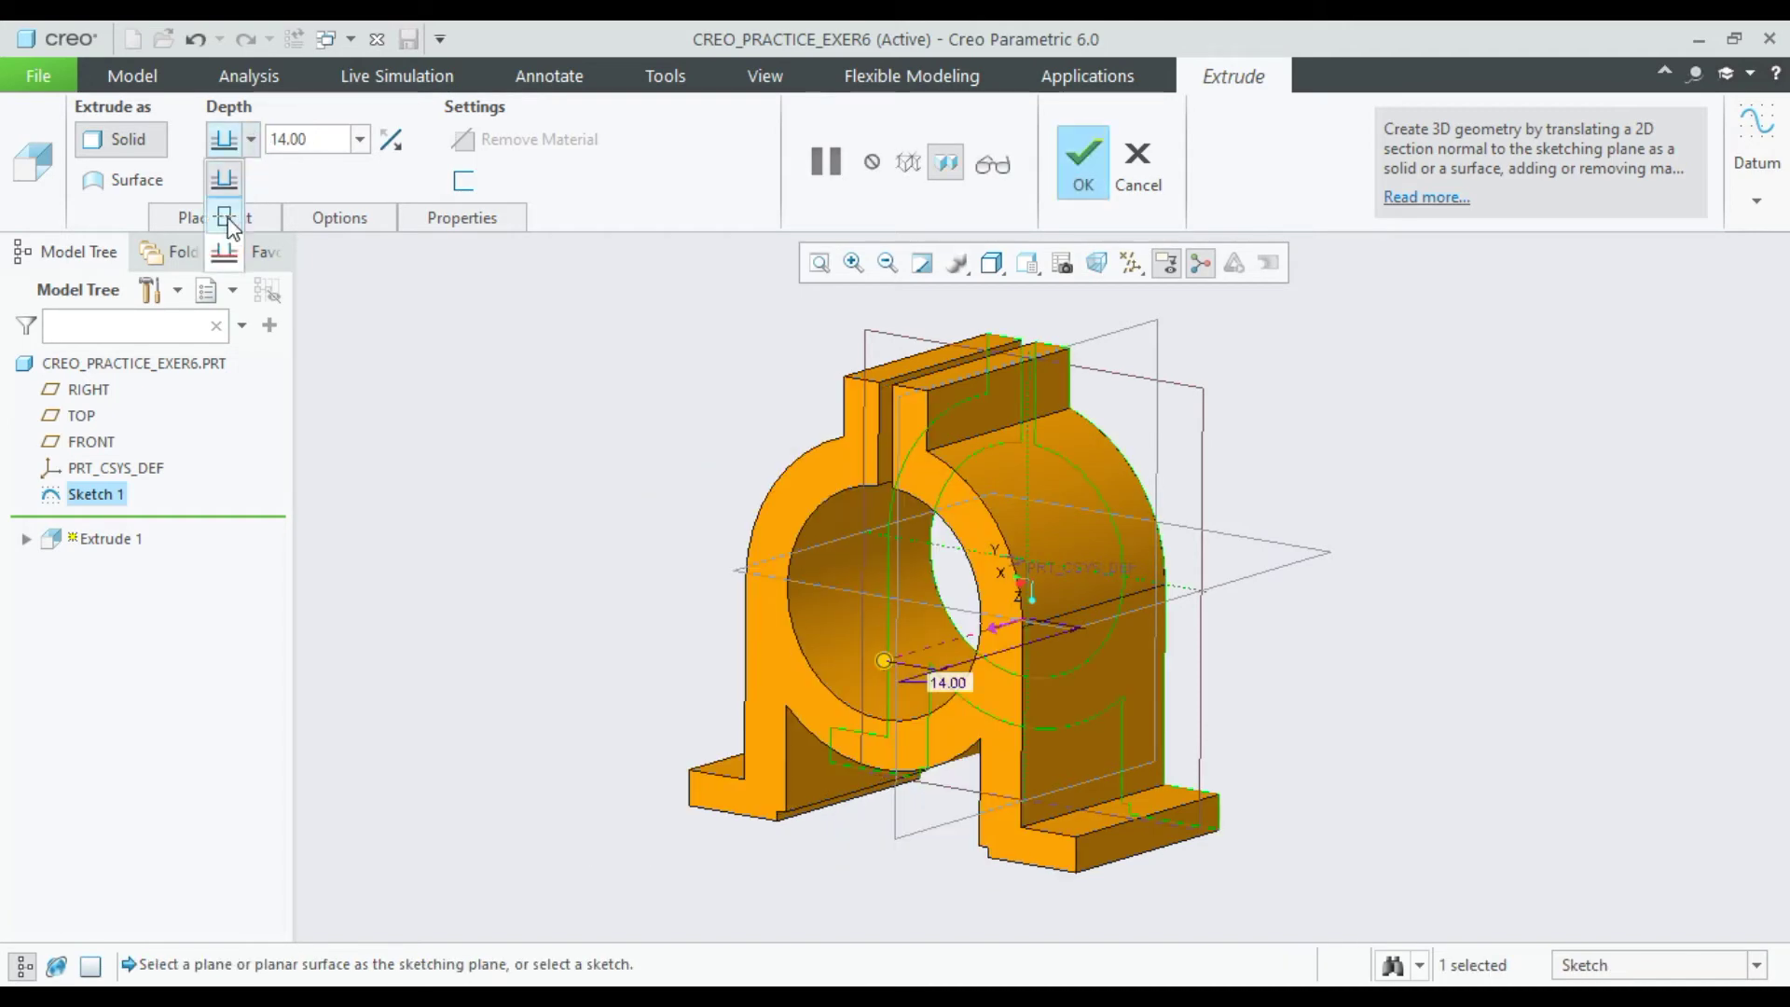
left_click(224, 216)
left_click(1083, 166)
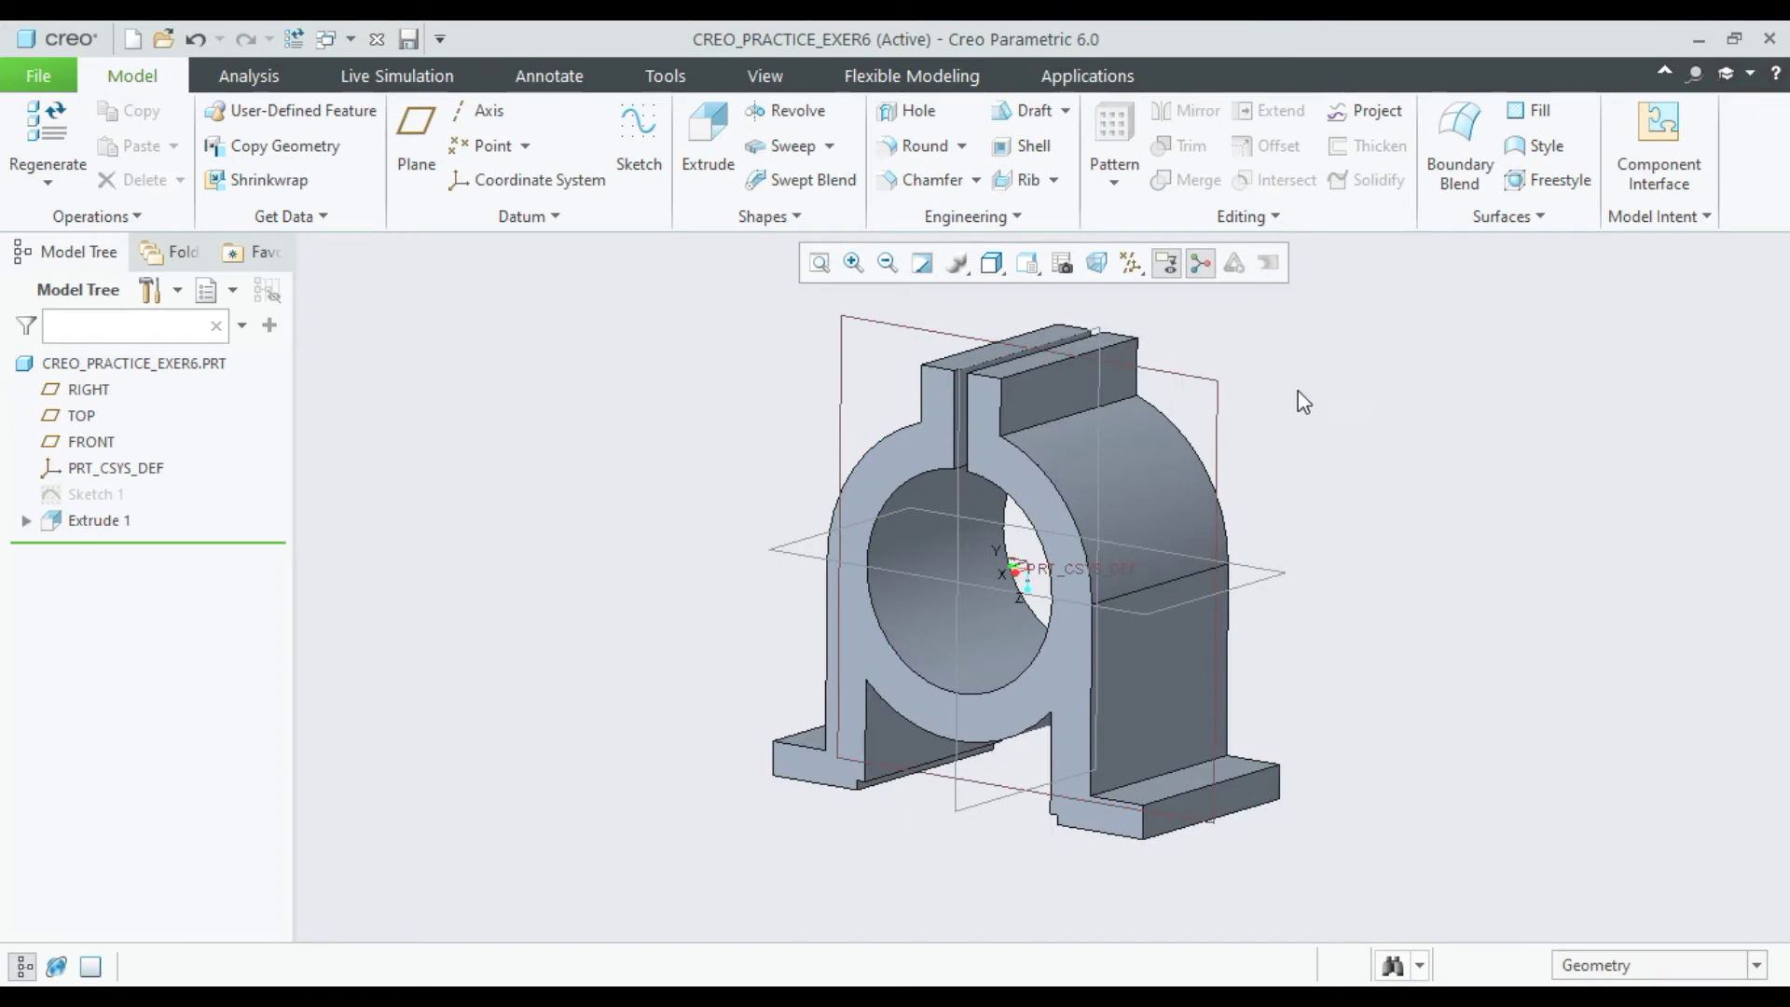
Start a new sketch on the vertical datum plane that runs lengthwise through the slot between the tabs.
middle_click_drag(1250, 416, 1109, 383)
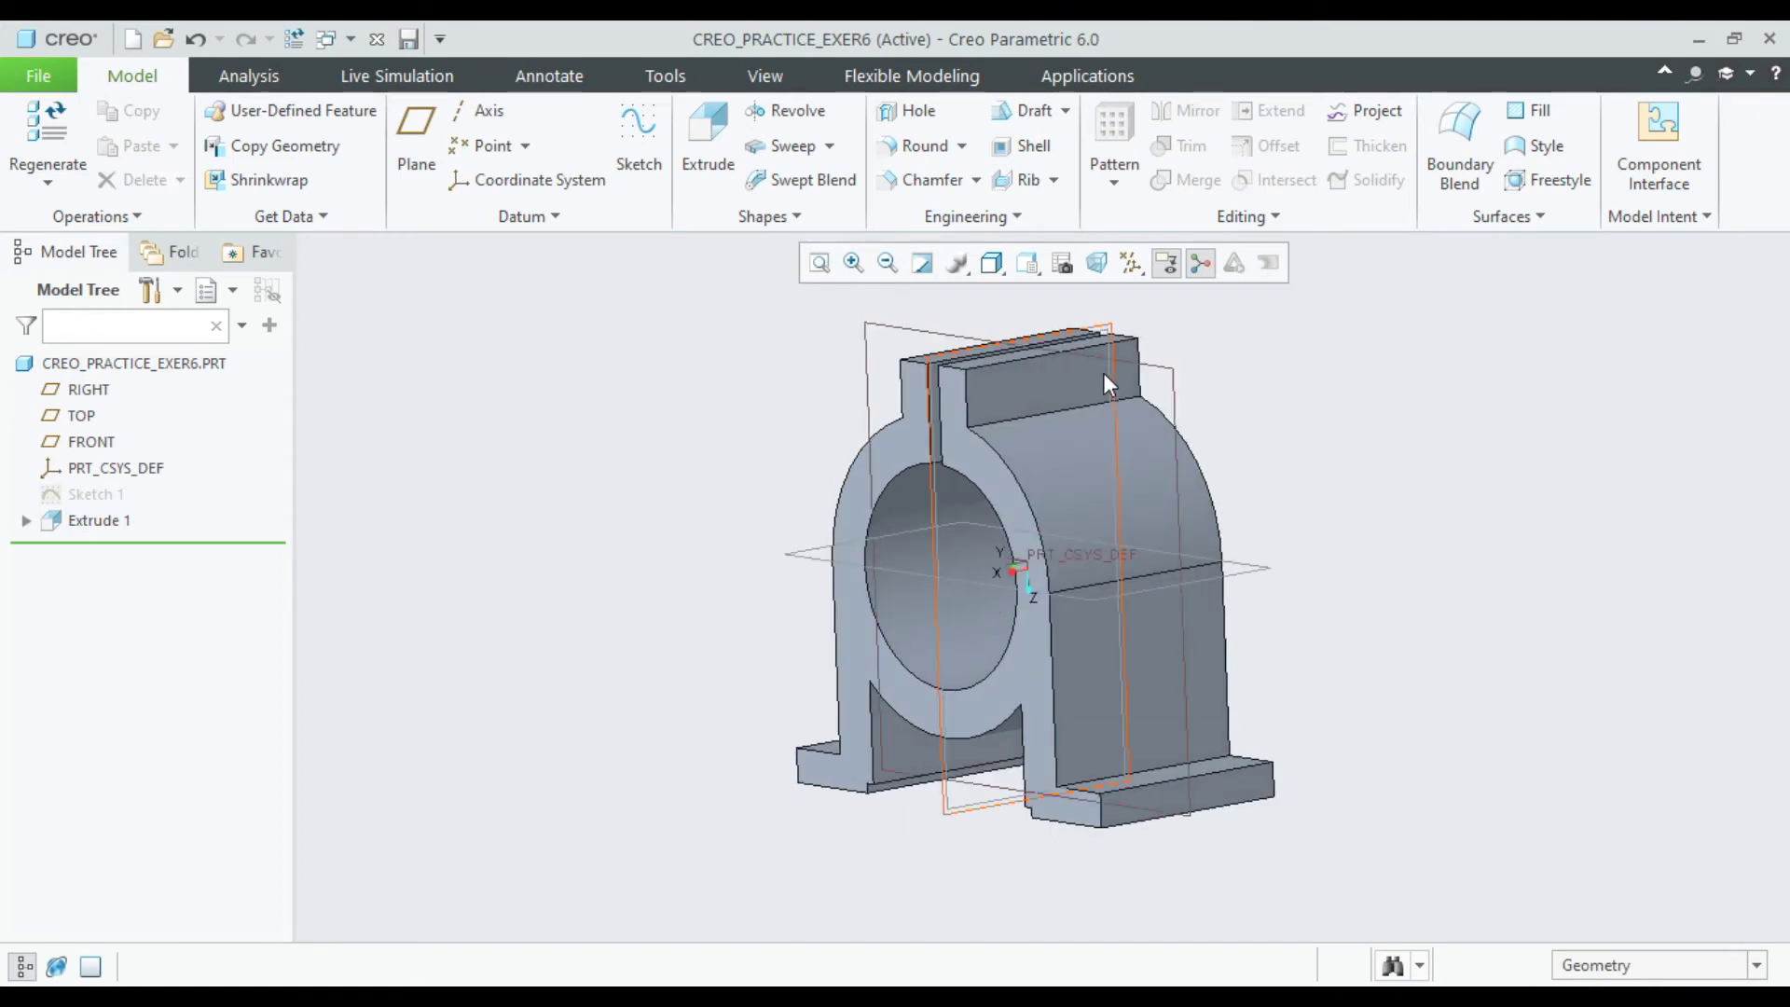
scroll(1025, 386, "up", 2)
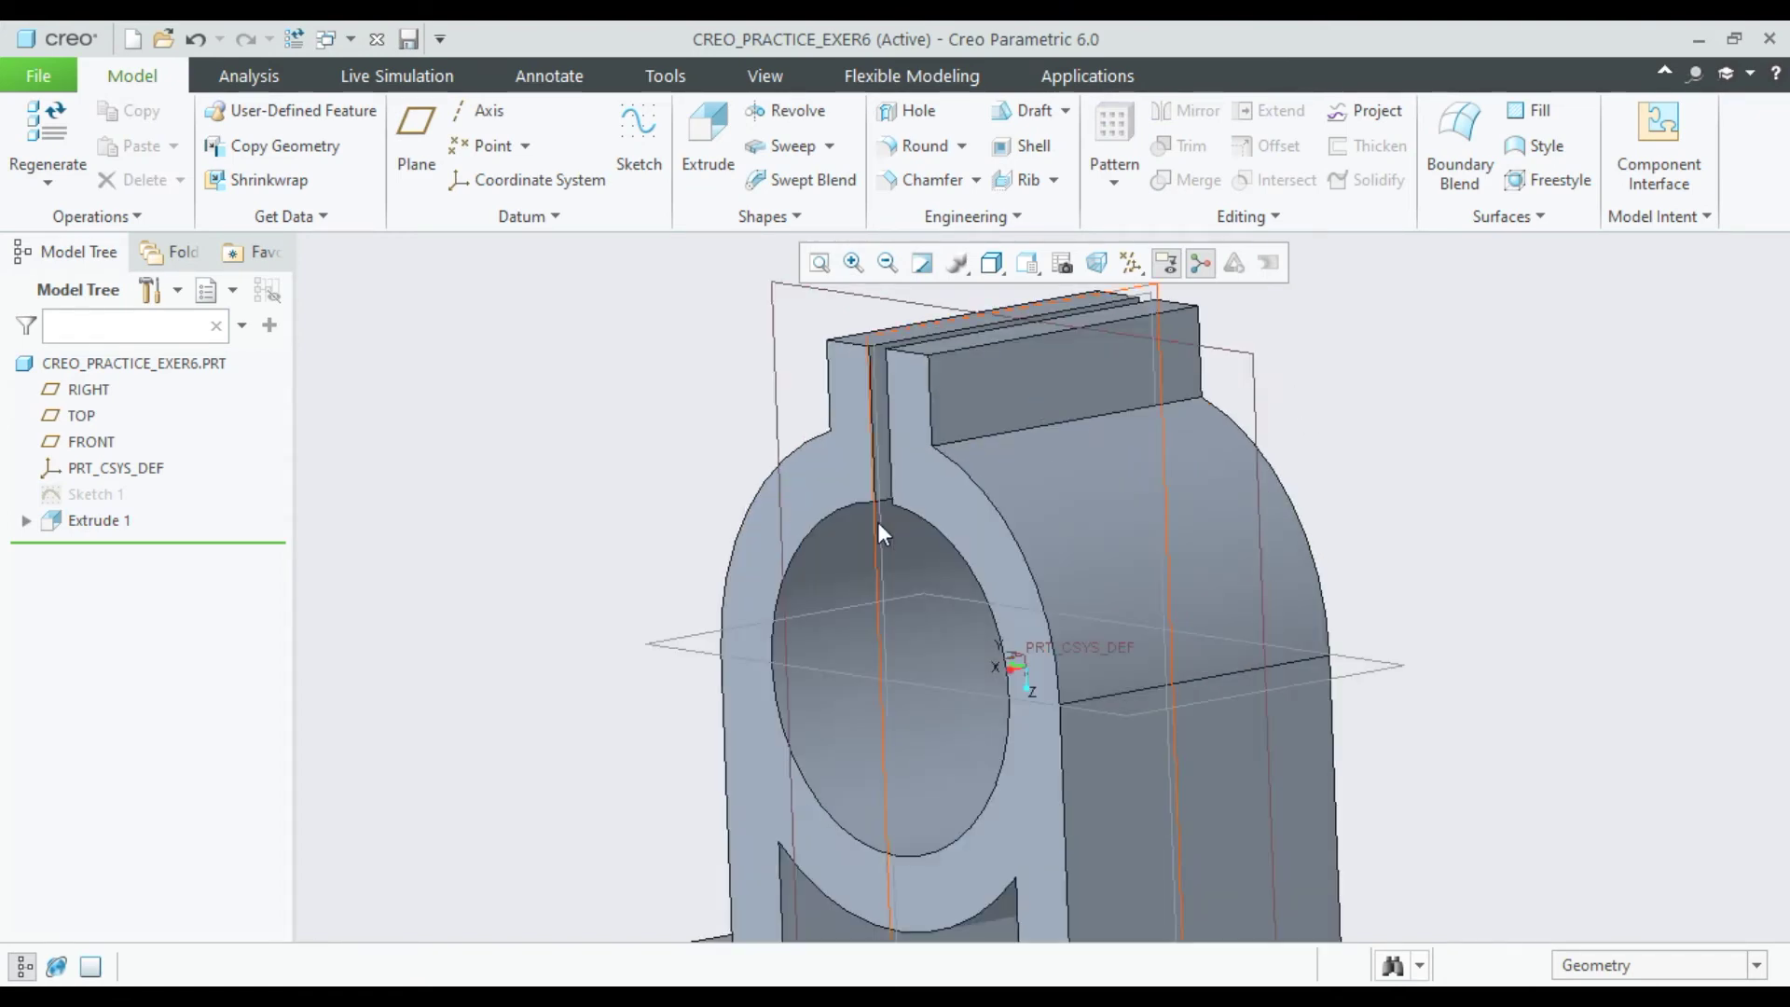
left_click(876, 522)
left_click(896, 403)
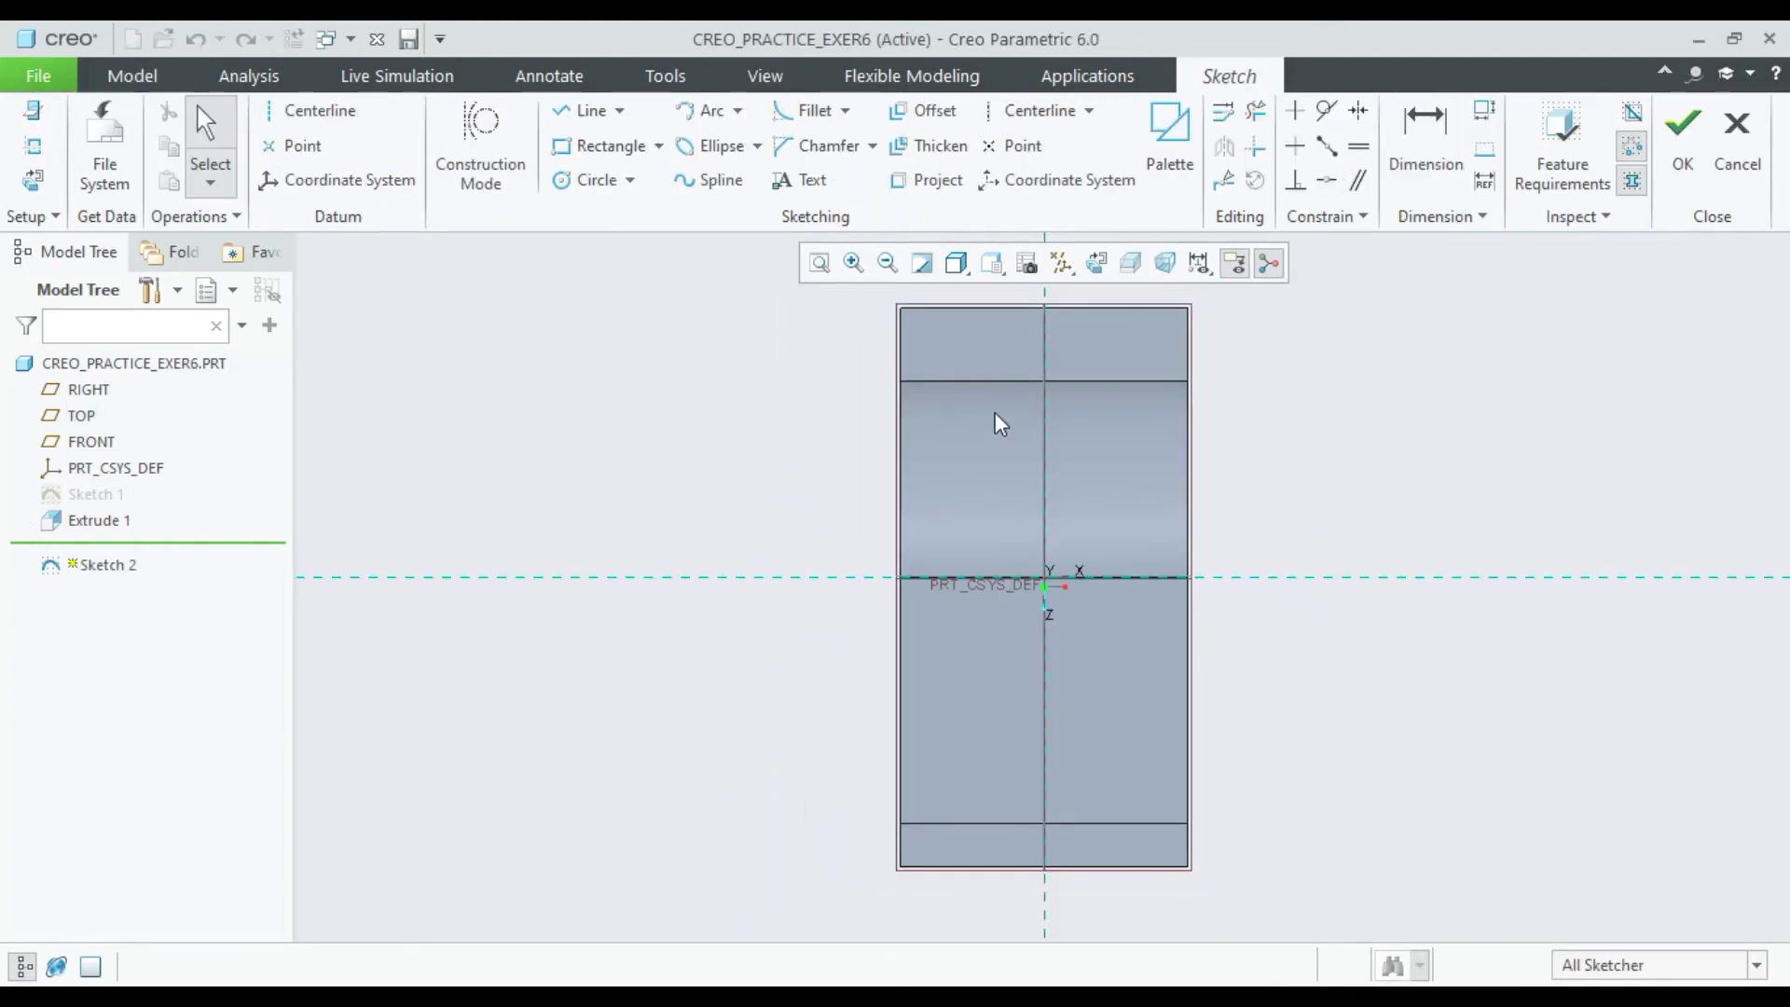
Sketch a circle on the vertical centerline within the tab area and set its diameter to 2.
scroll(998, 376, "up", 3)
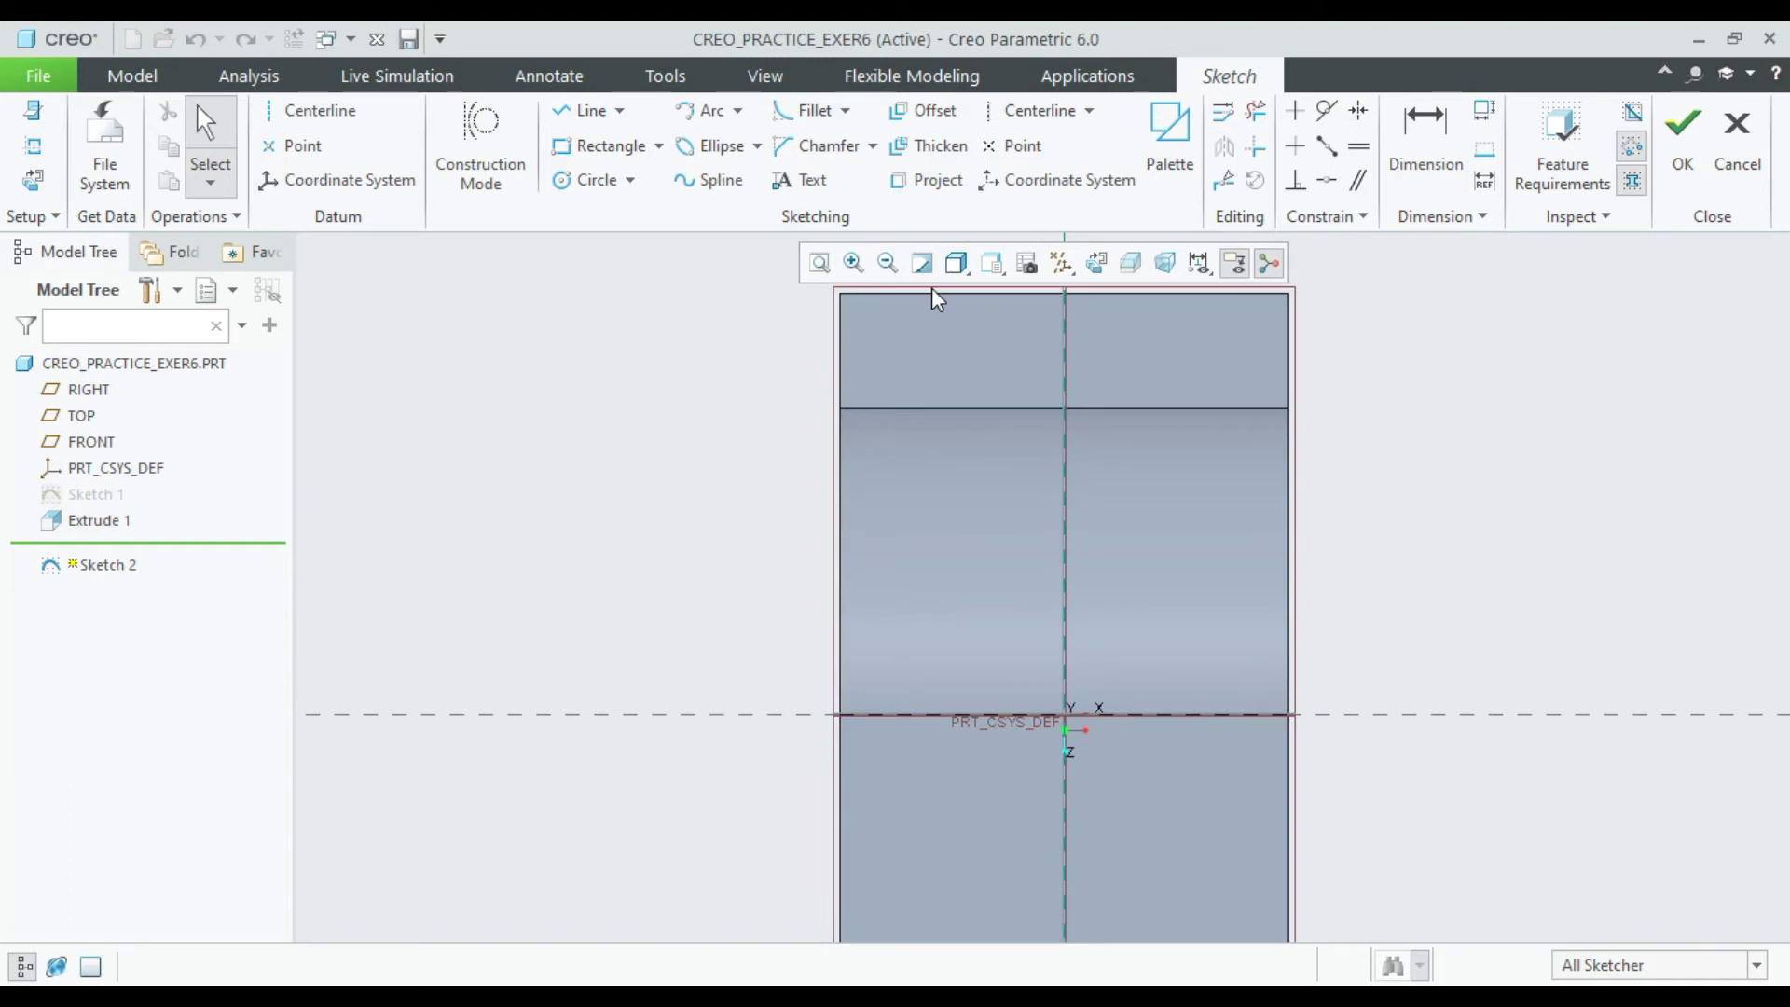
left_click(596, 181)
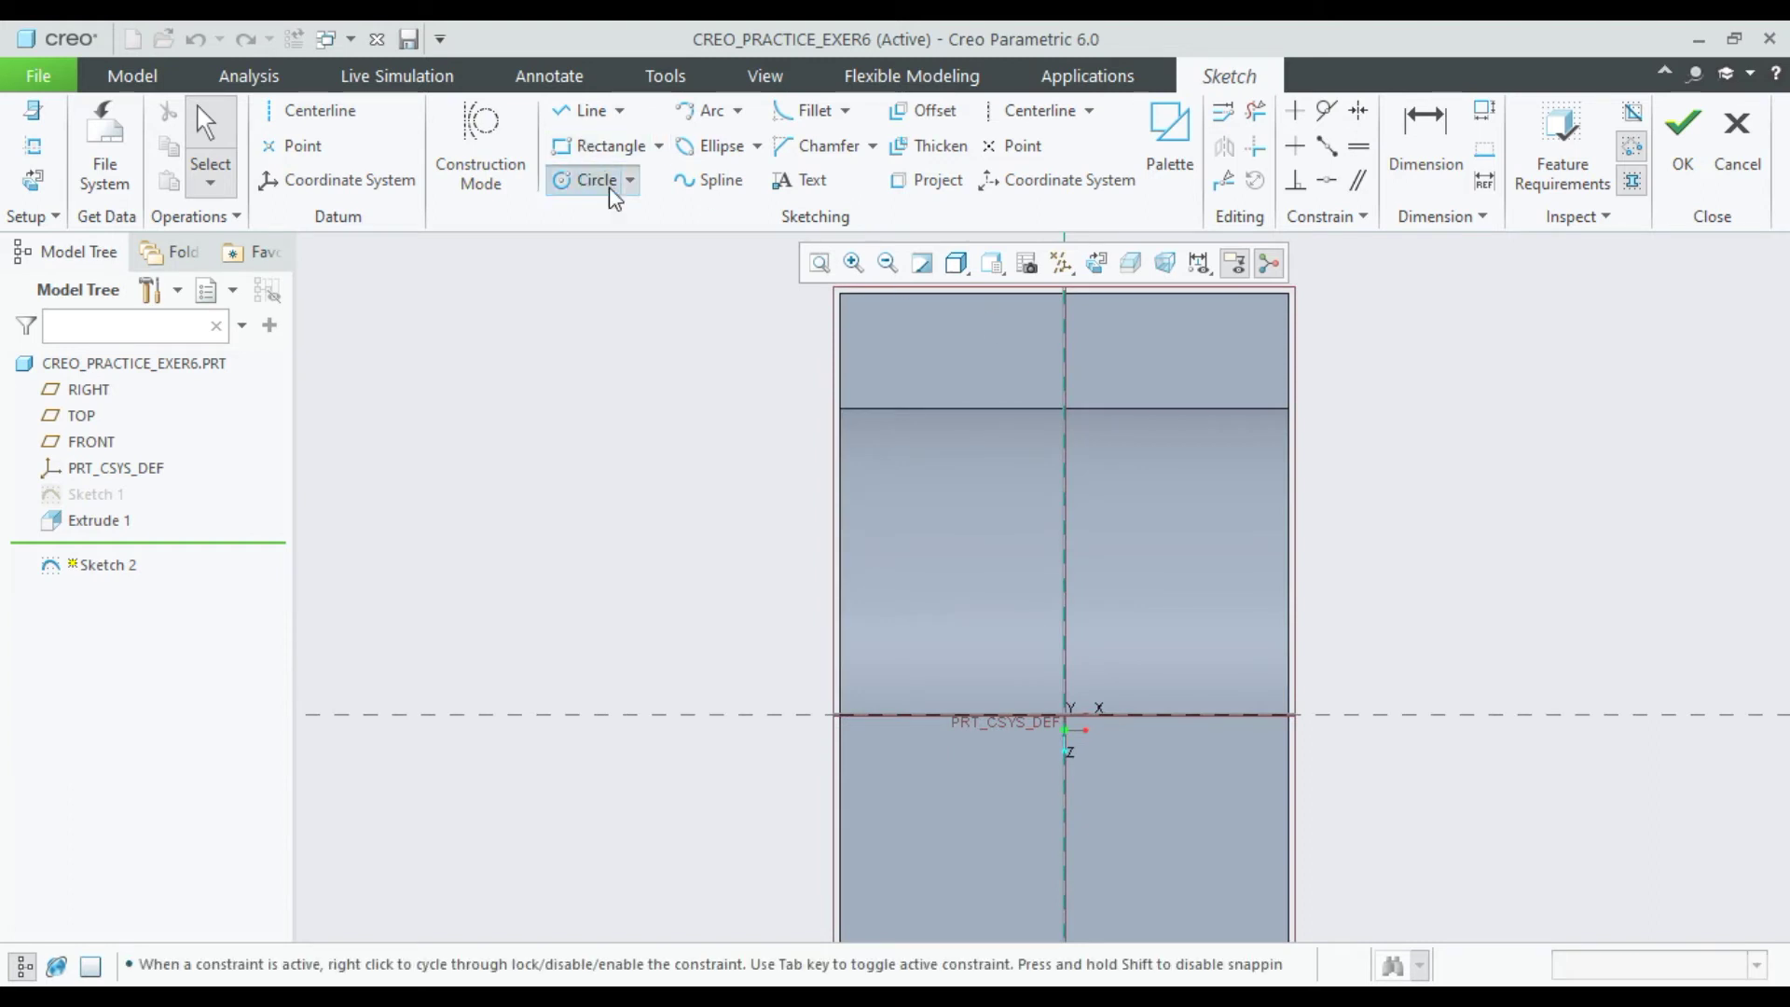
left_click(1077, 368)
middle_click(1451, 366)
scroll(1450, 366, "down", 1)
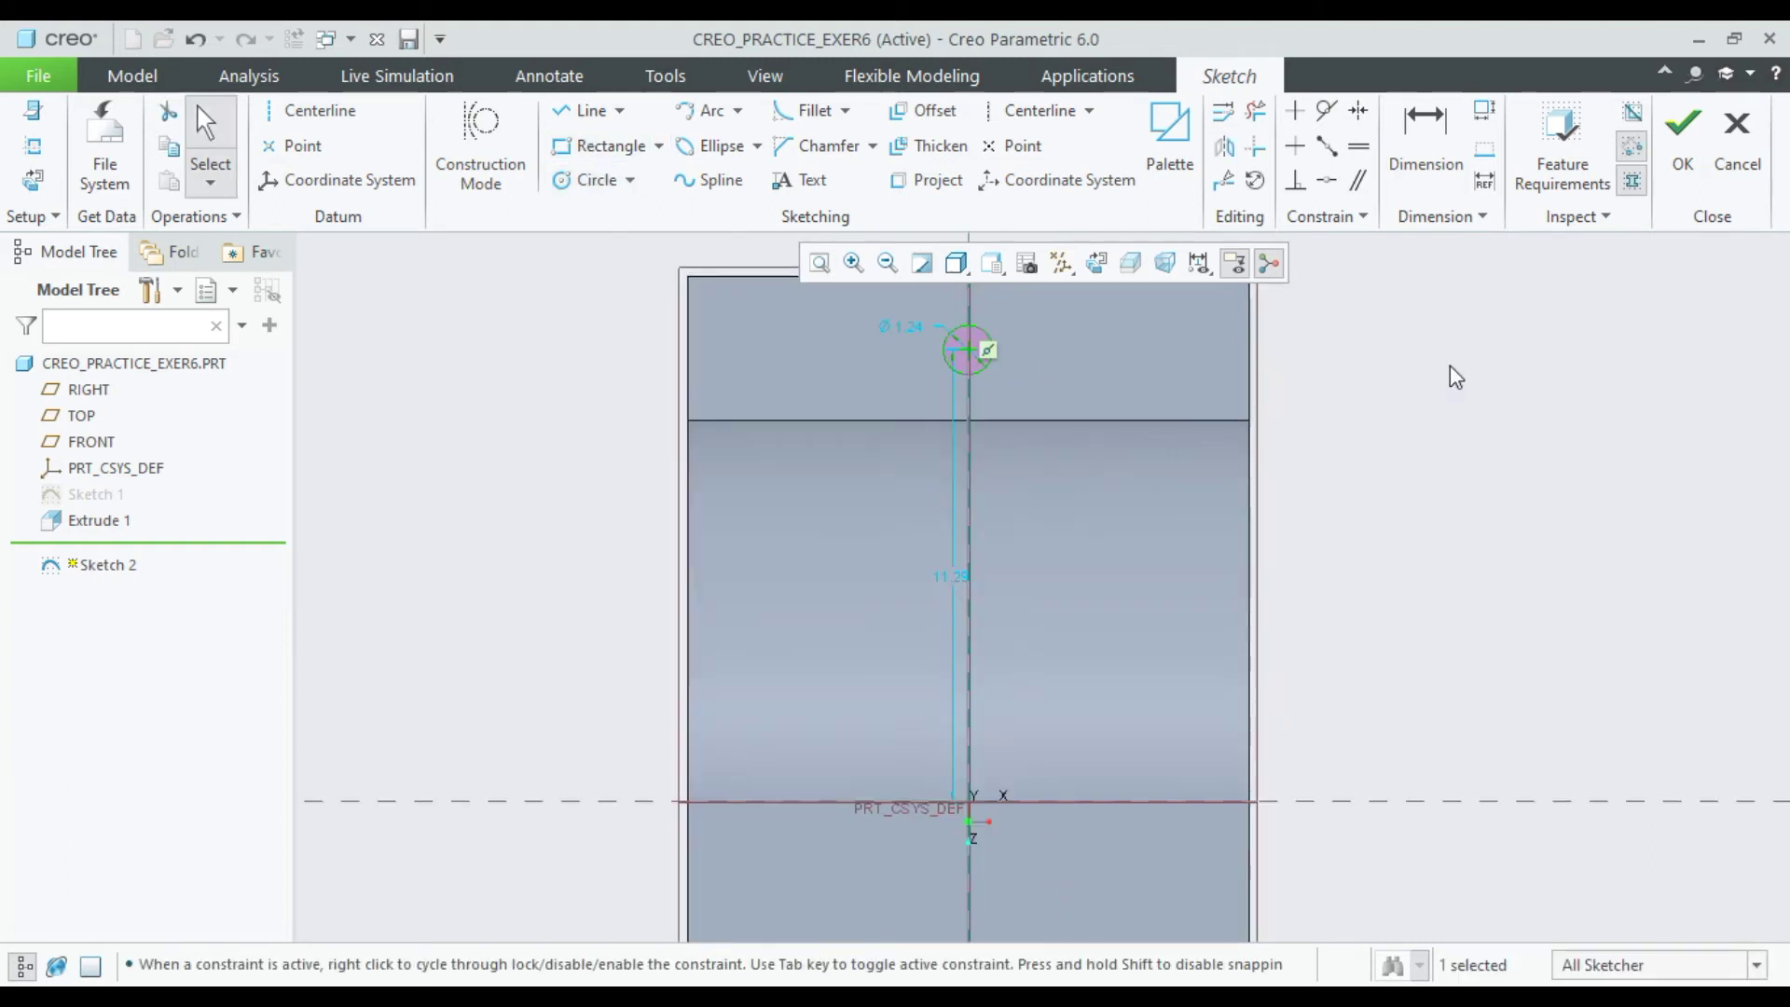
double_click(910, 329)
type("2")
key("Return")
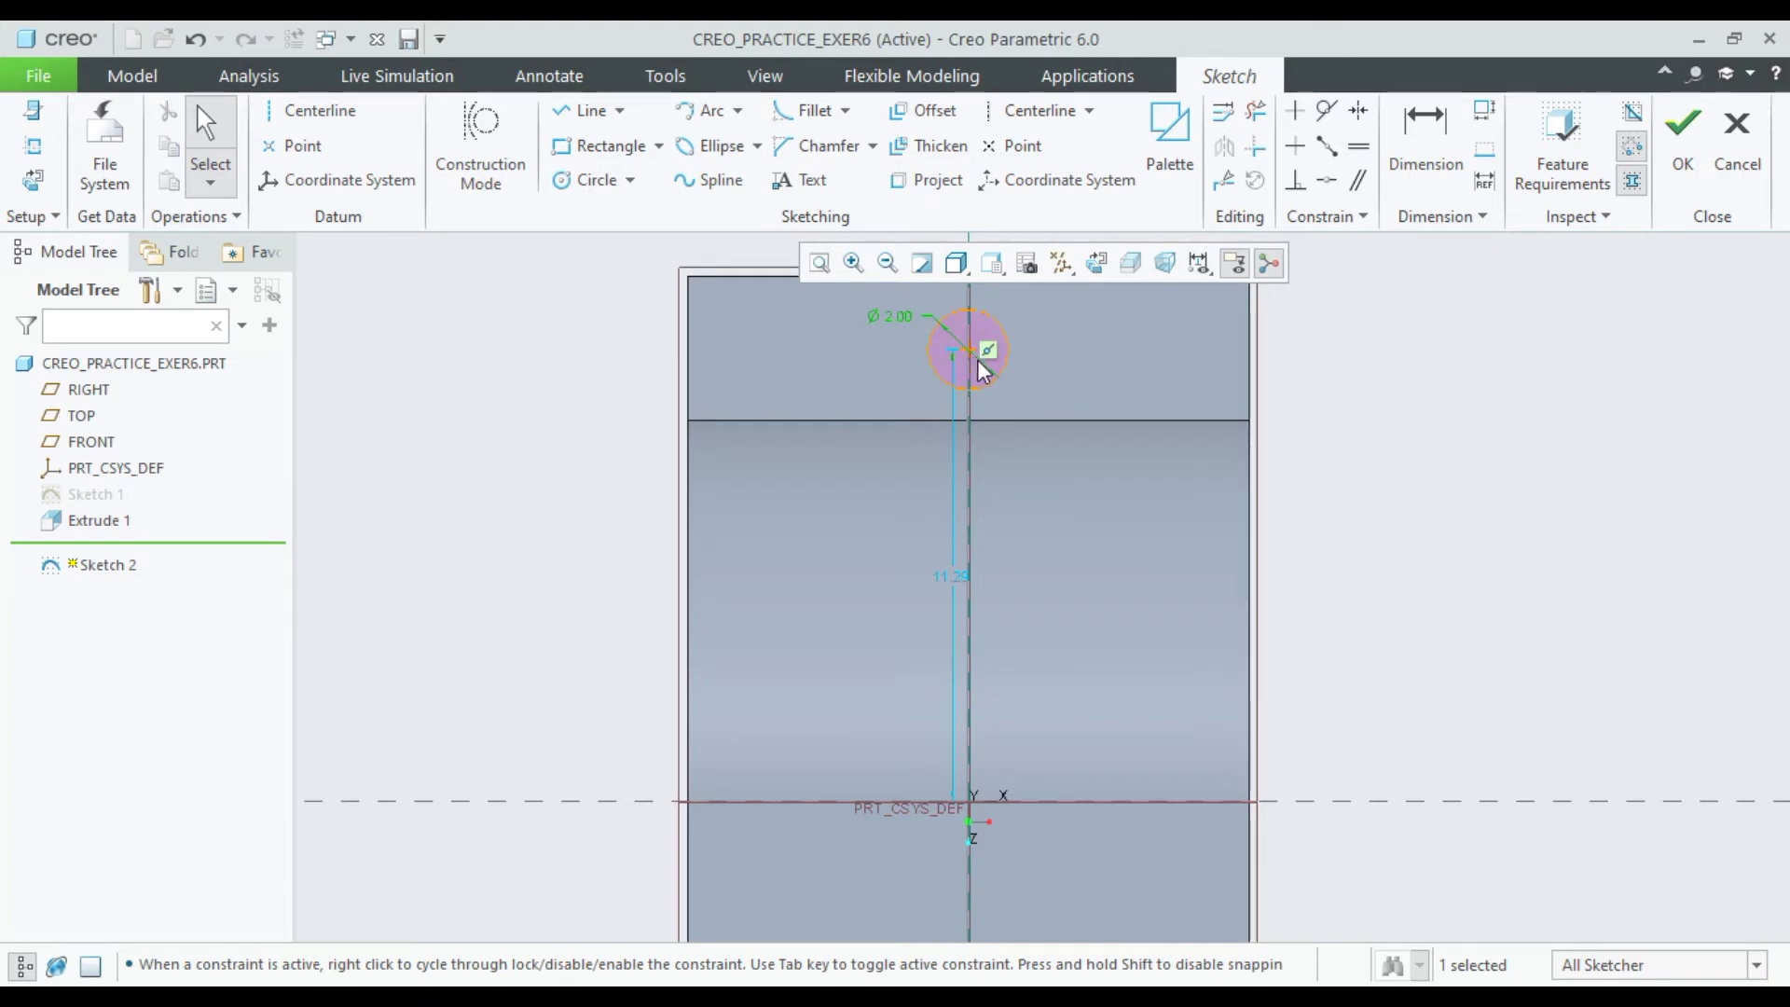
left_click(1514, 403)
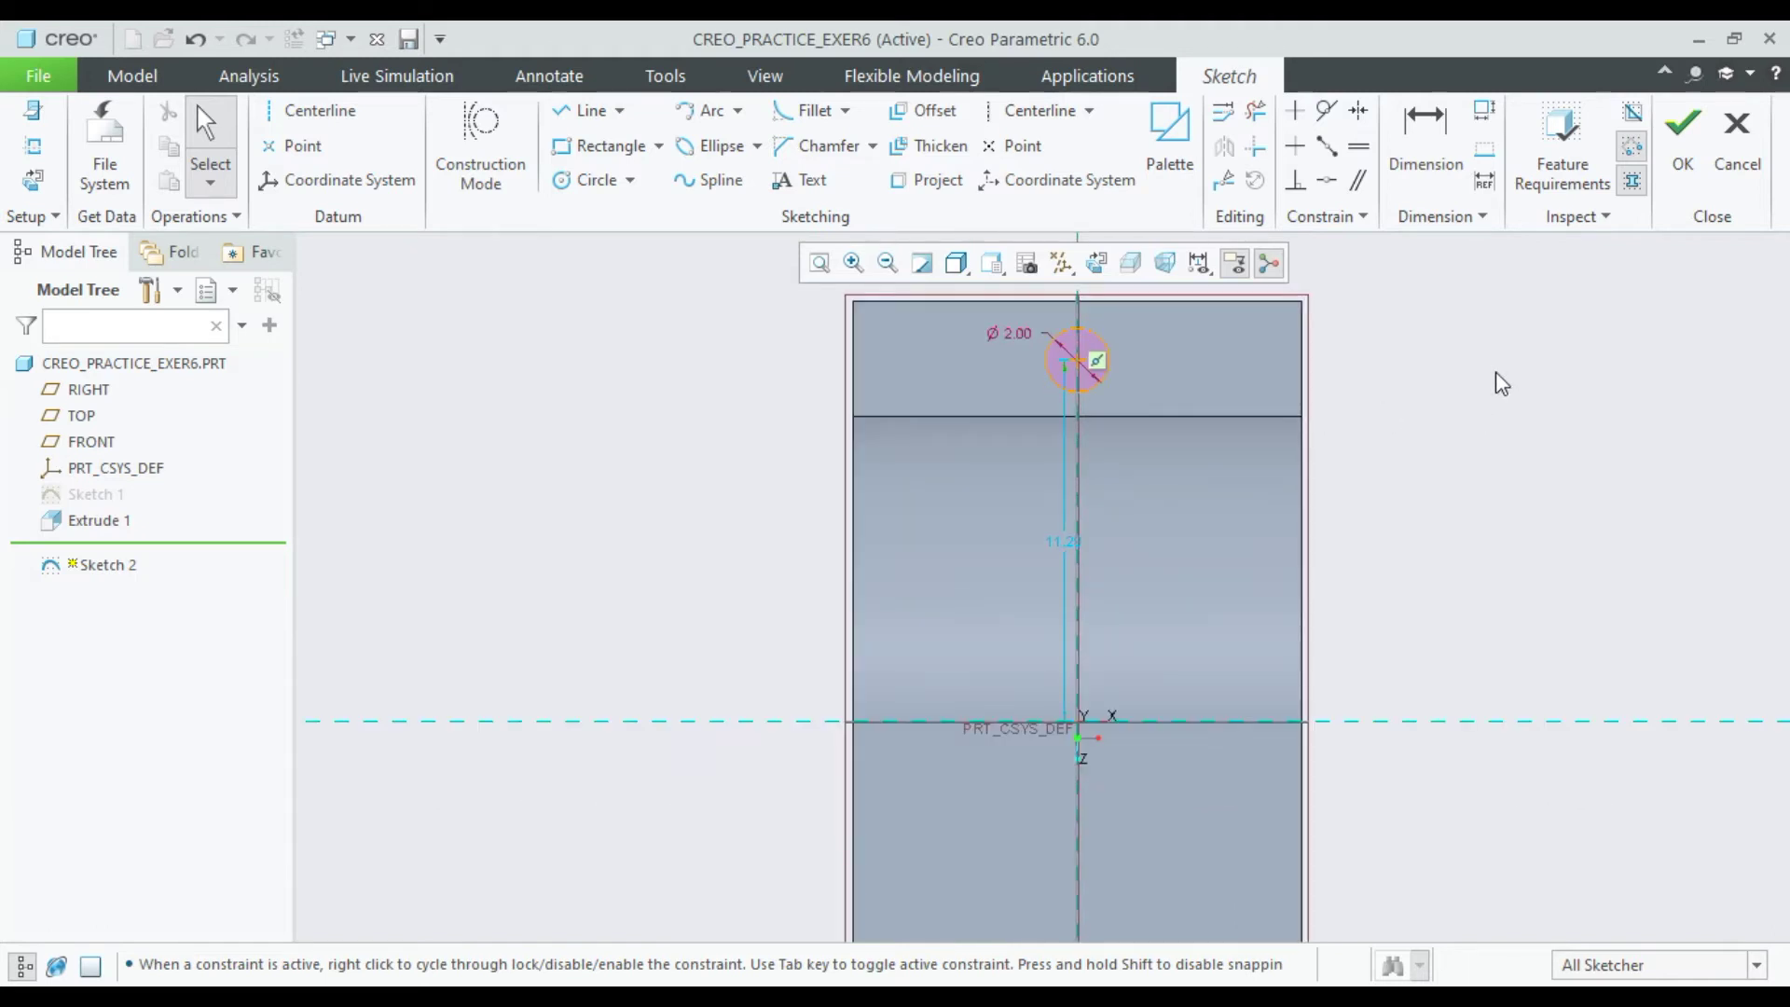
Add two circles equal in size to the middle one, level with it and about 4.3 from it on either side.
left_click(597, 180)
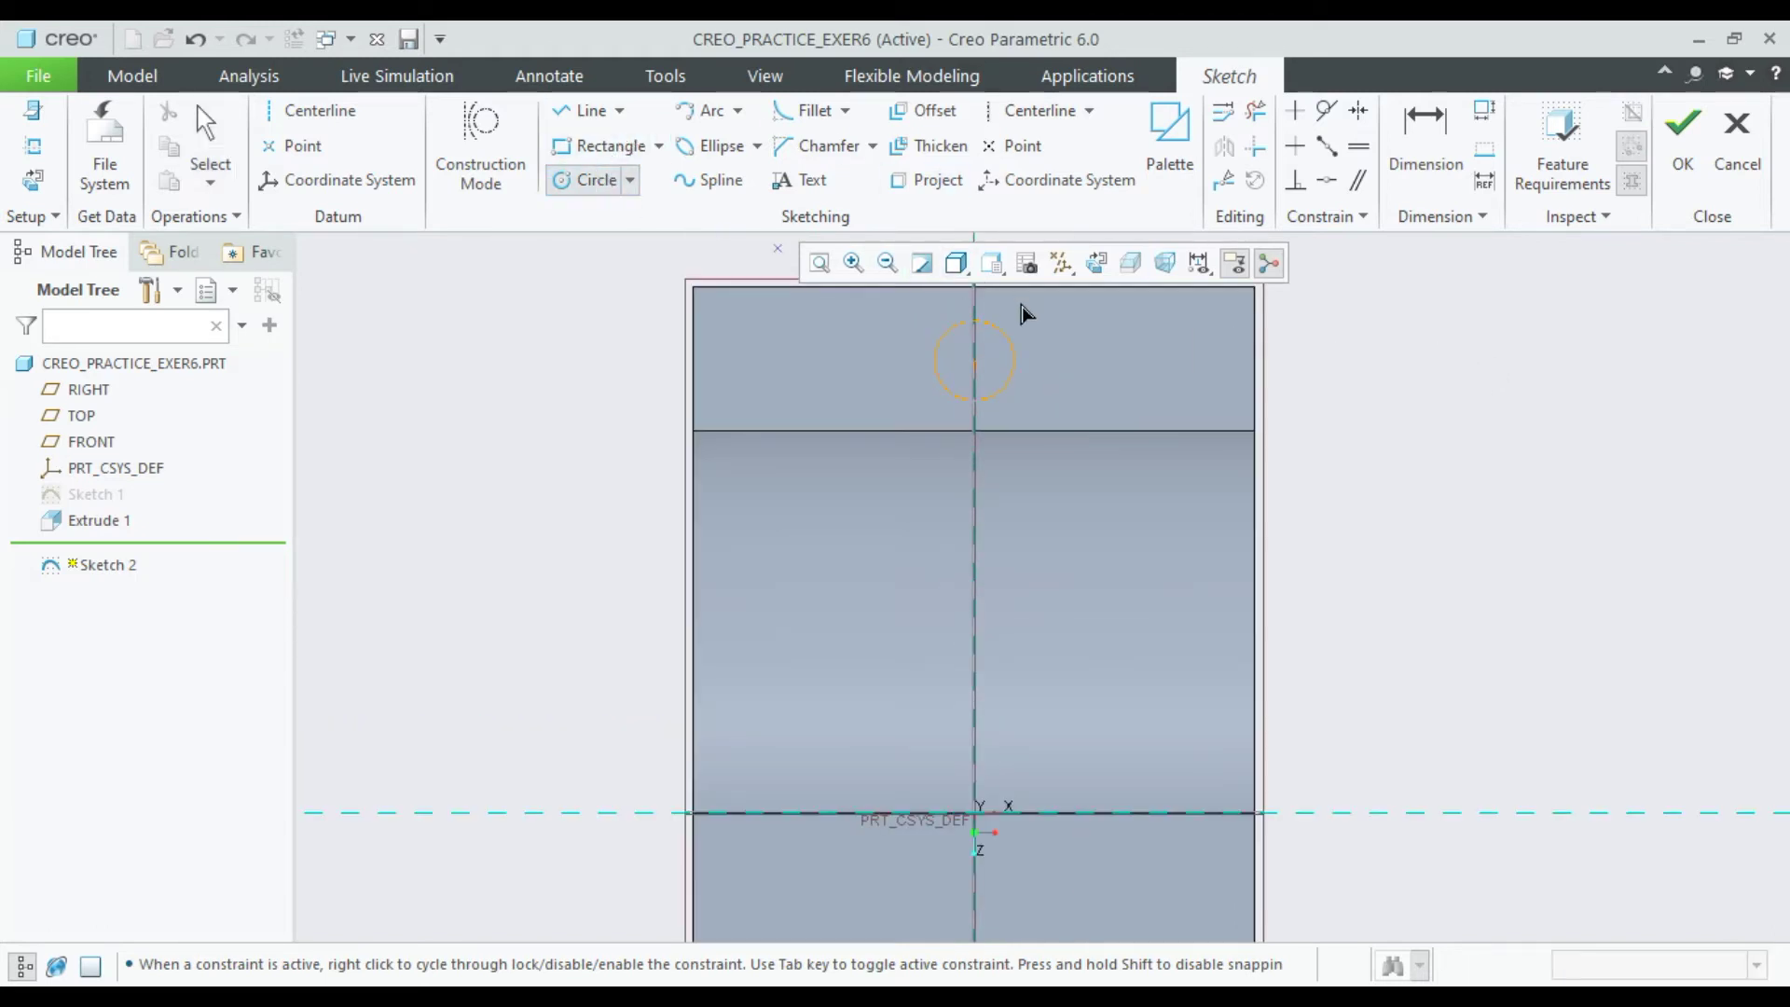
left_click(1150, 366)
left_click(993, 378)
left_click(802, 361)
left_click(809, 408)
middle_click(1366, 399)
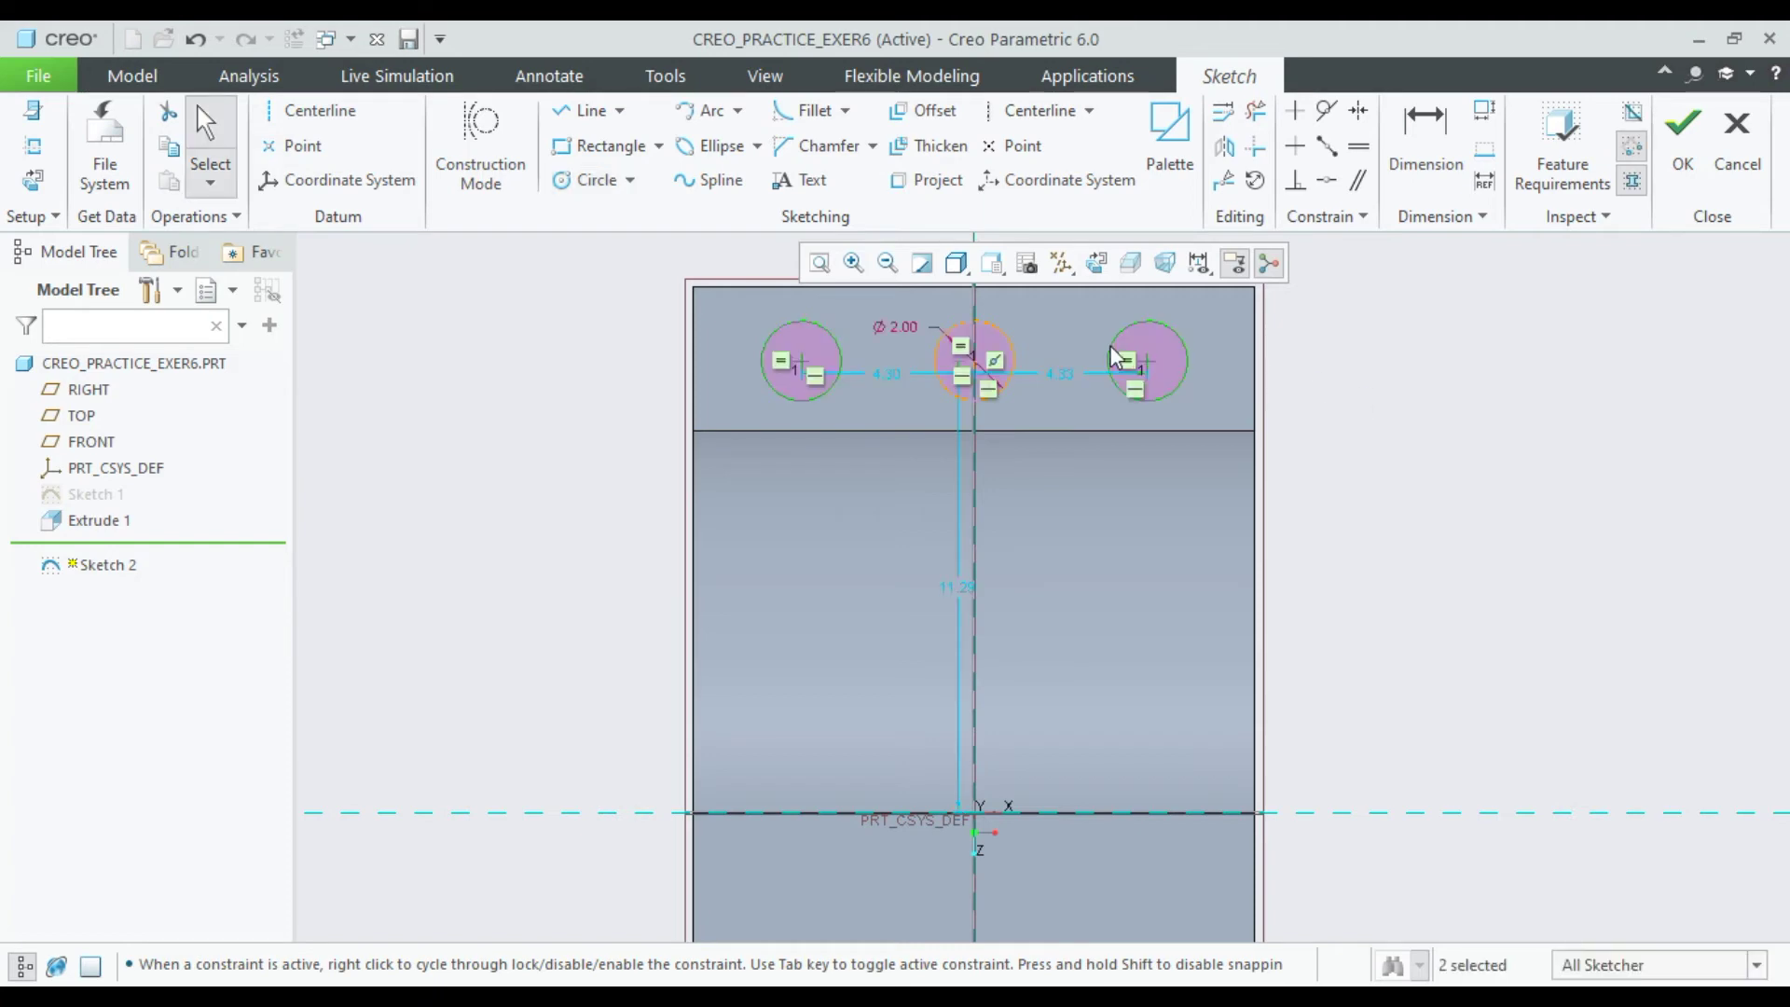
Set the center distances from the middle circle to both outer circles to 4.5.
scroll(1053, 382, "up", 3)
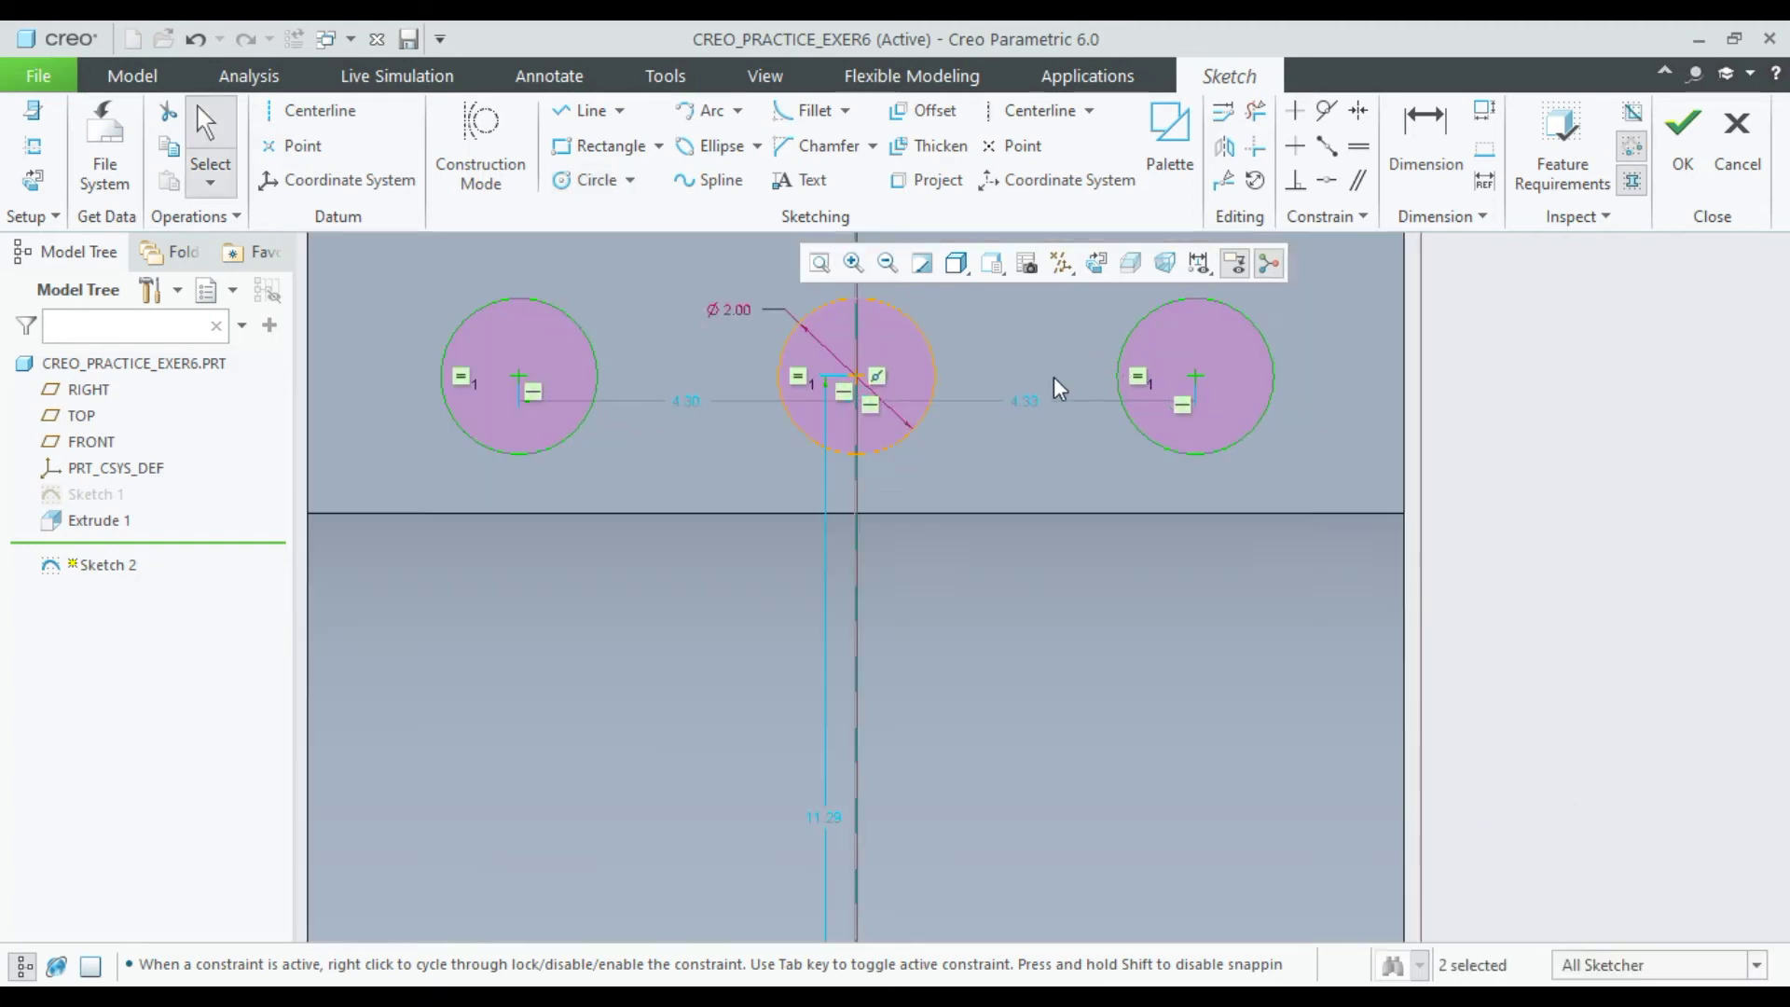
double_click(683, 403)
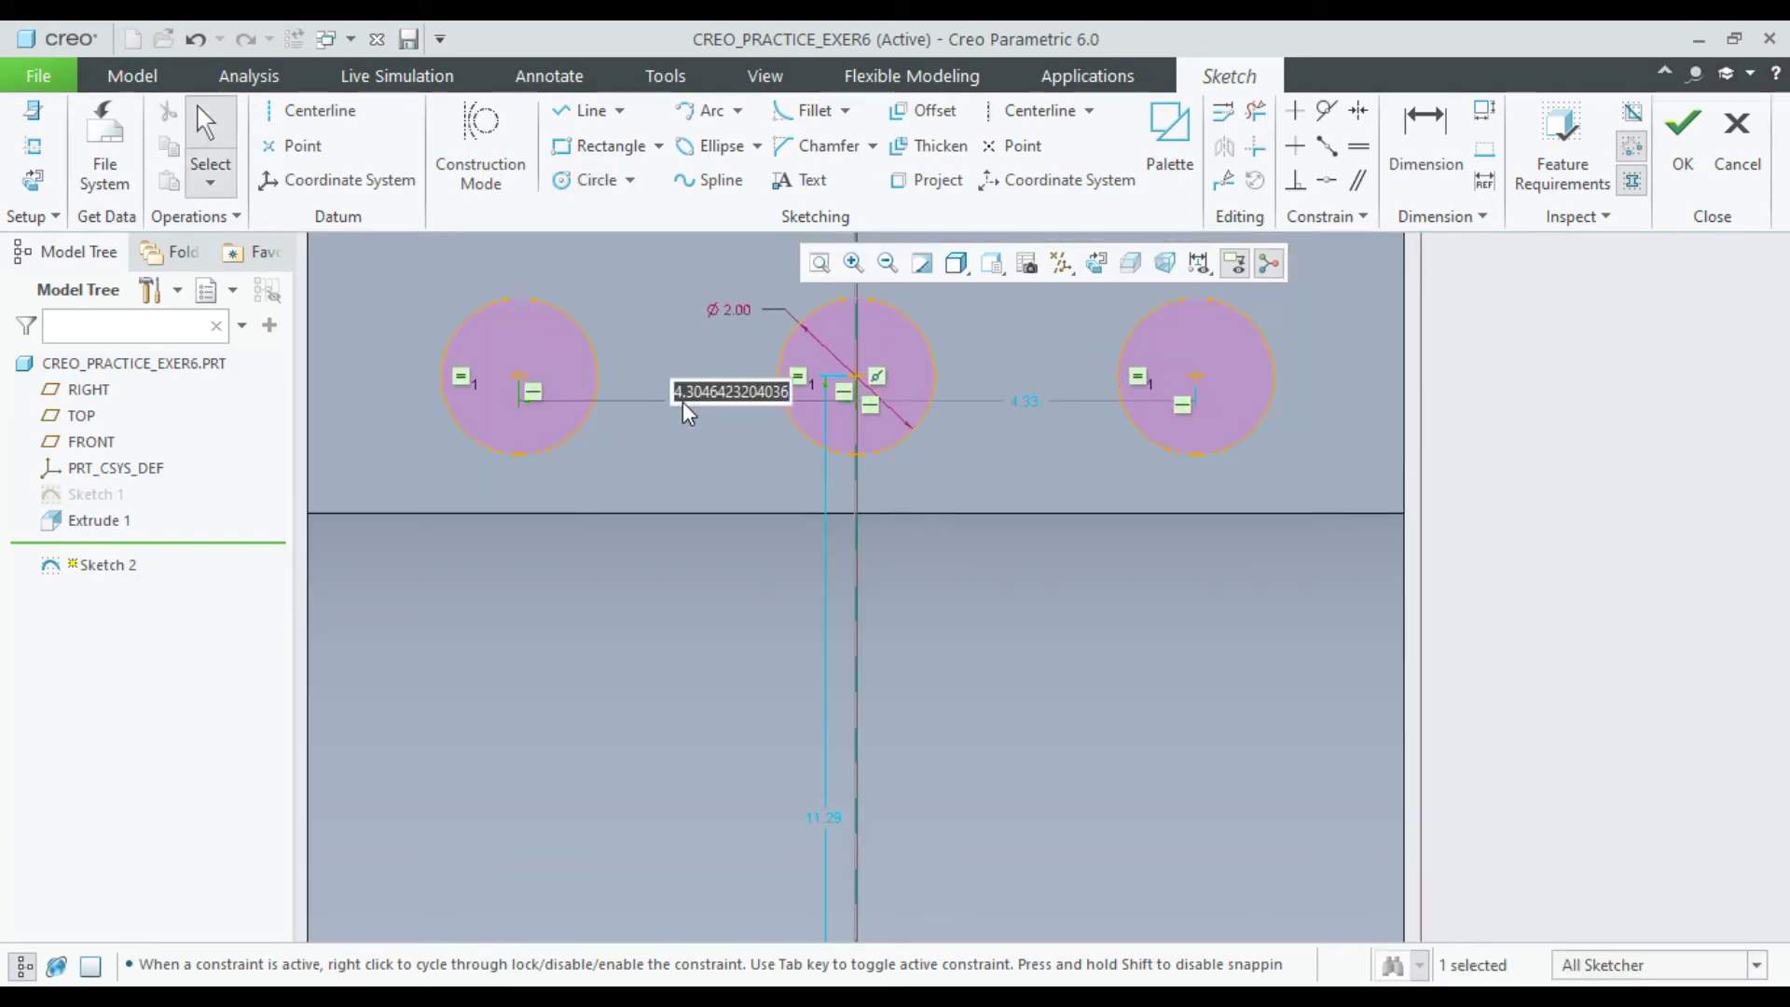
type("4.")
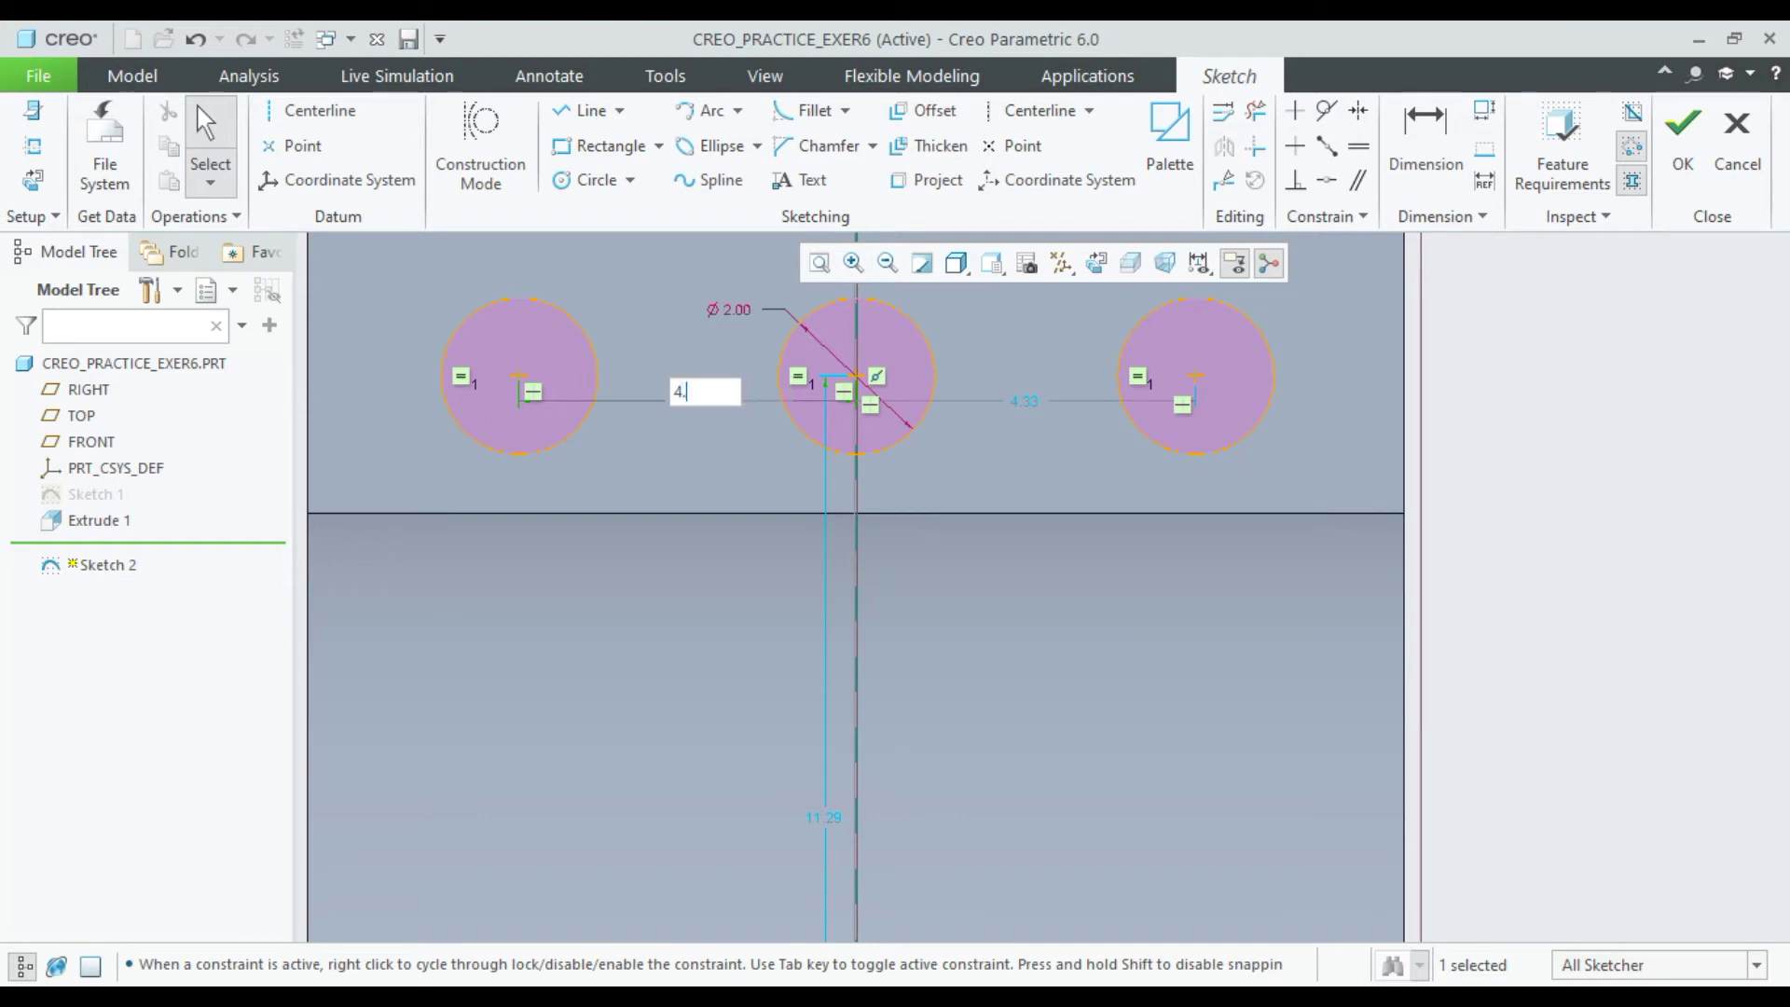
type("5")
key("Return")
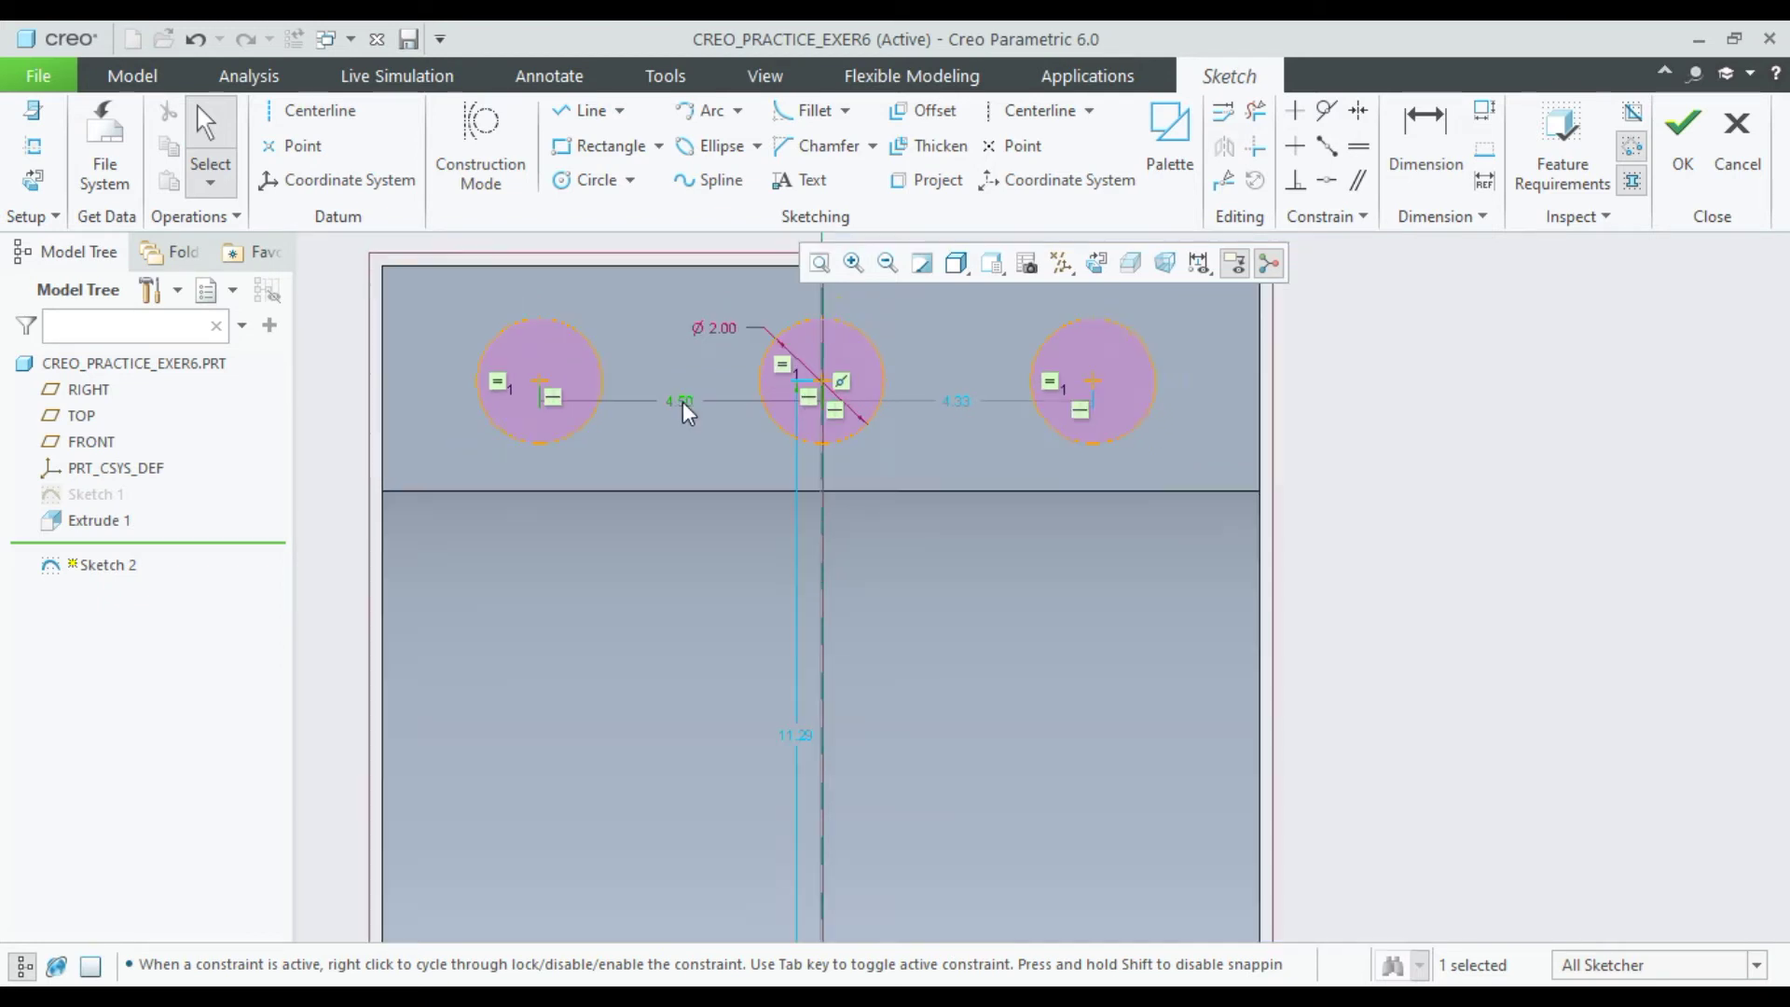
double_click(969, 403)
type("4.5")
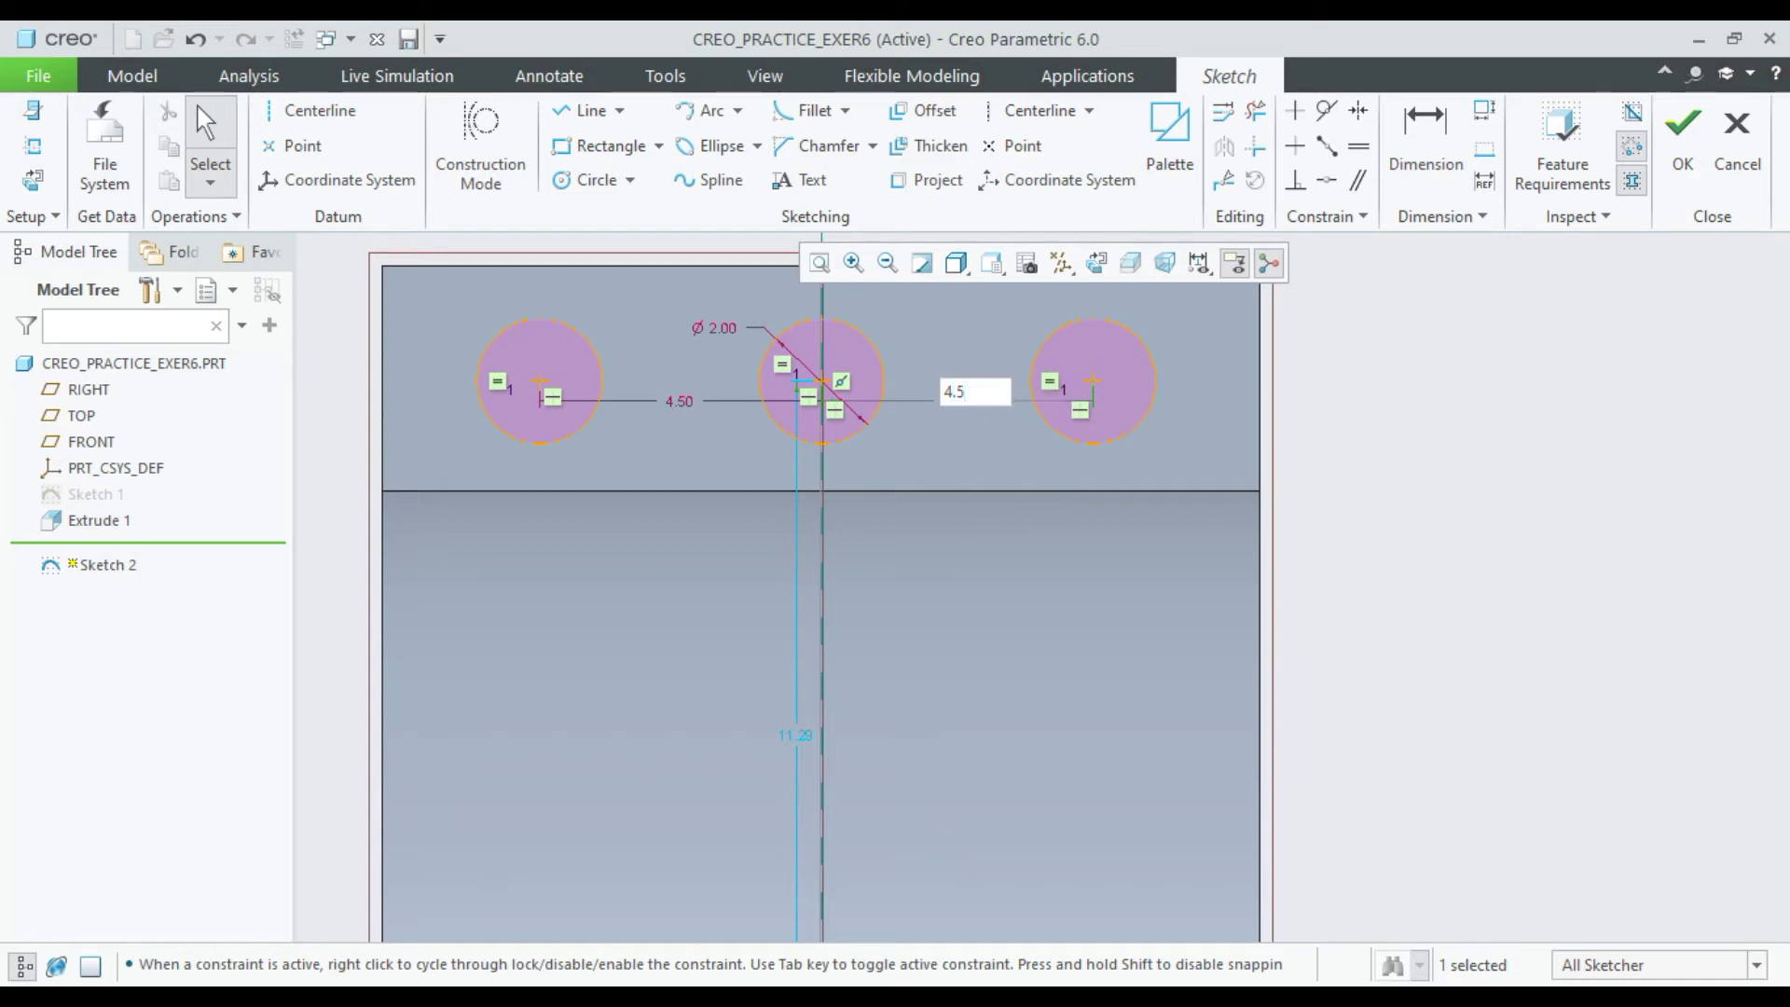
key("Return")
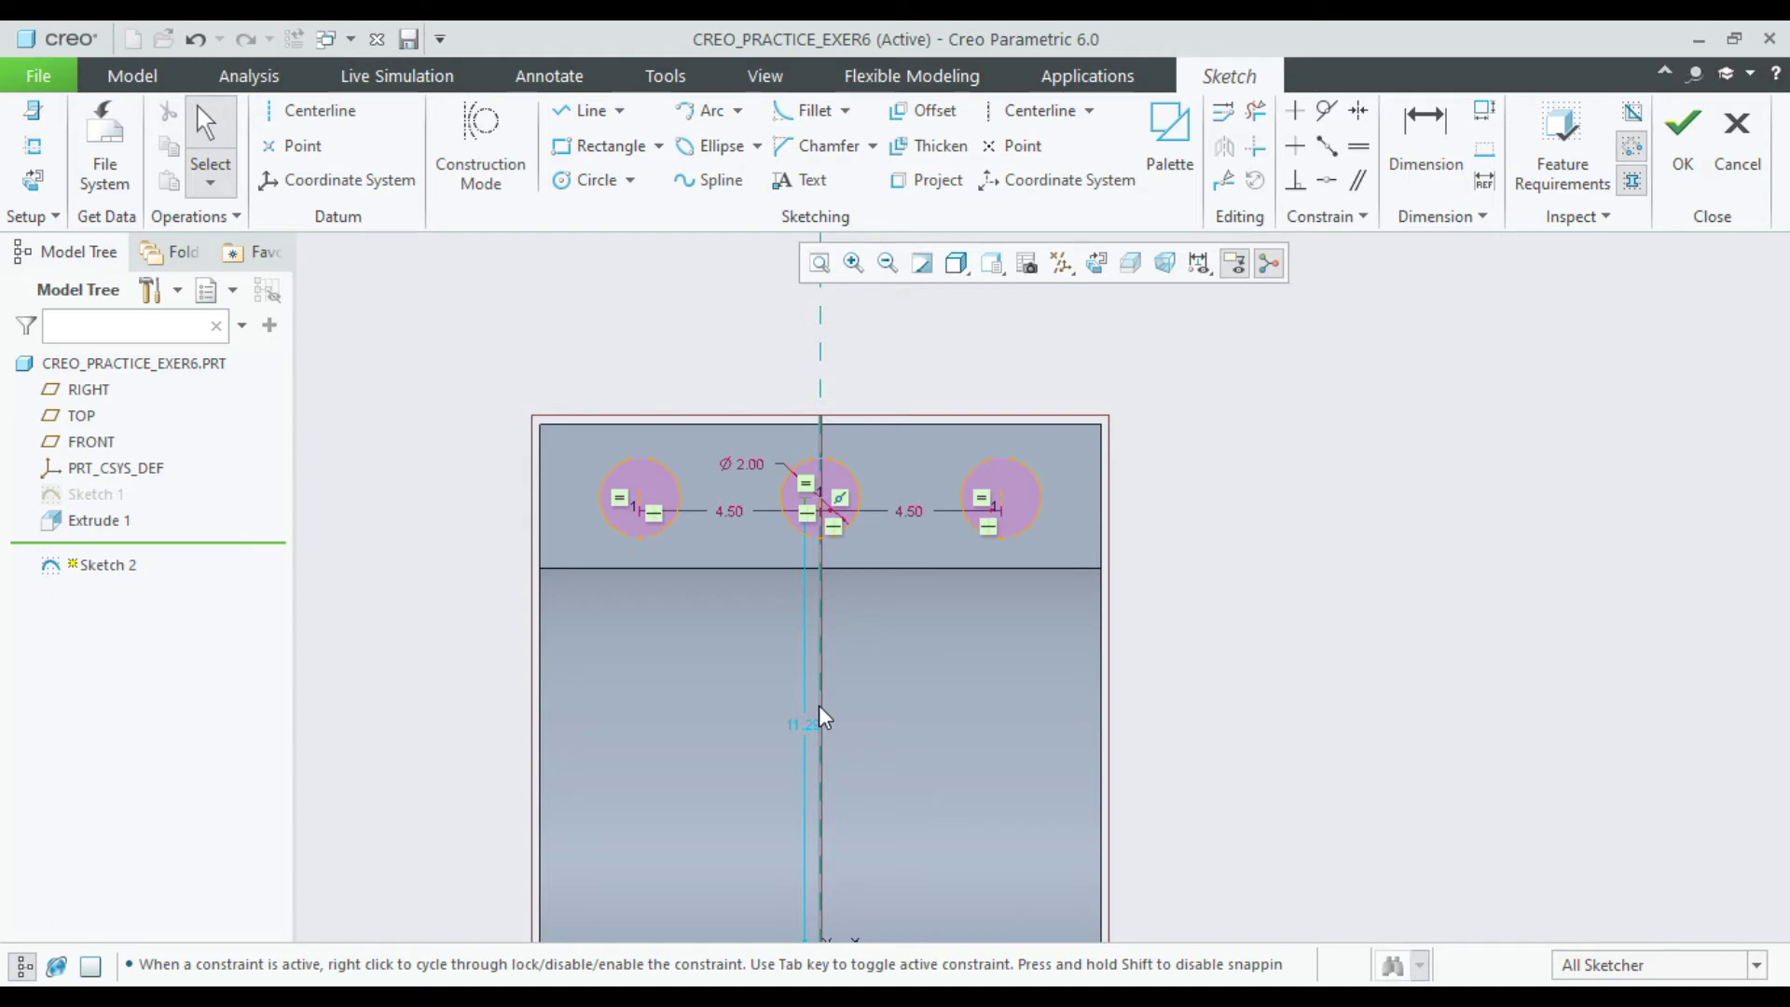
Set the height of the circle centers above the horizontal reference to 11.
scroll(818, 705, "up", 1)
scroll(820, 858, "down", 3)
double_click(788, 588)
type("11")
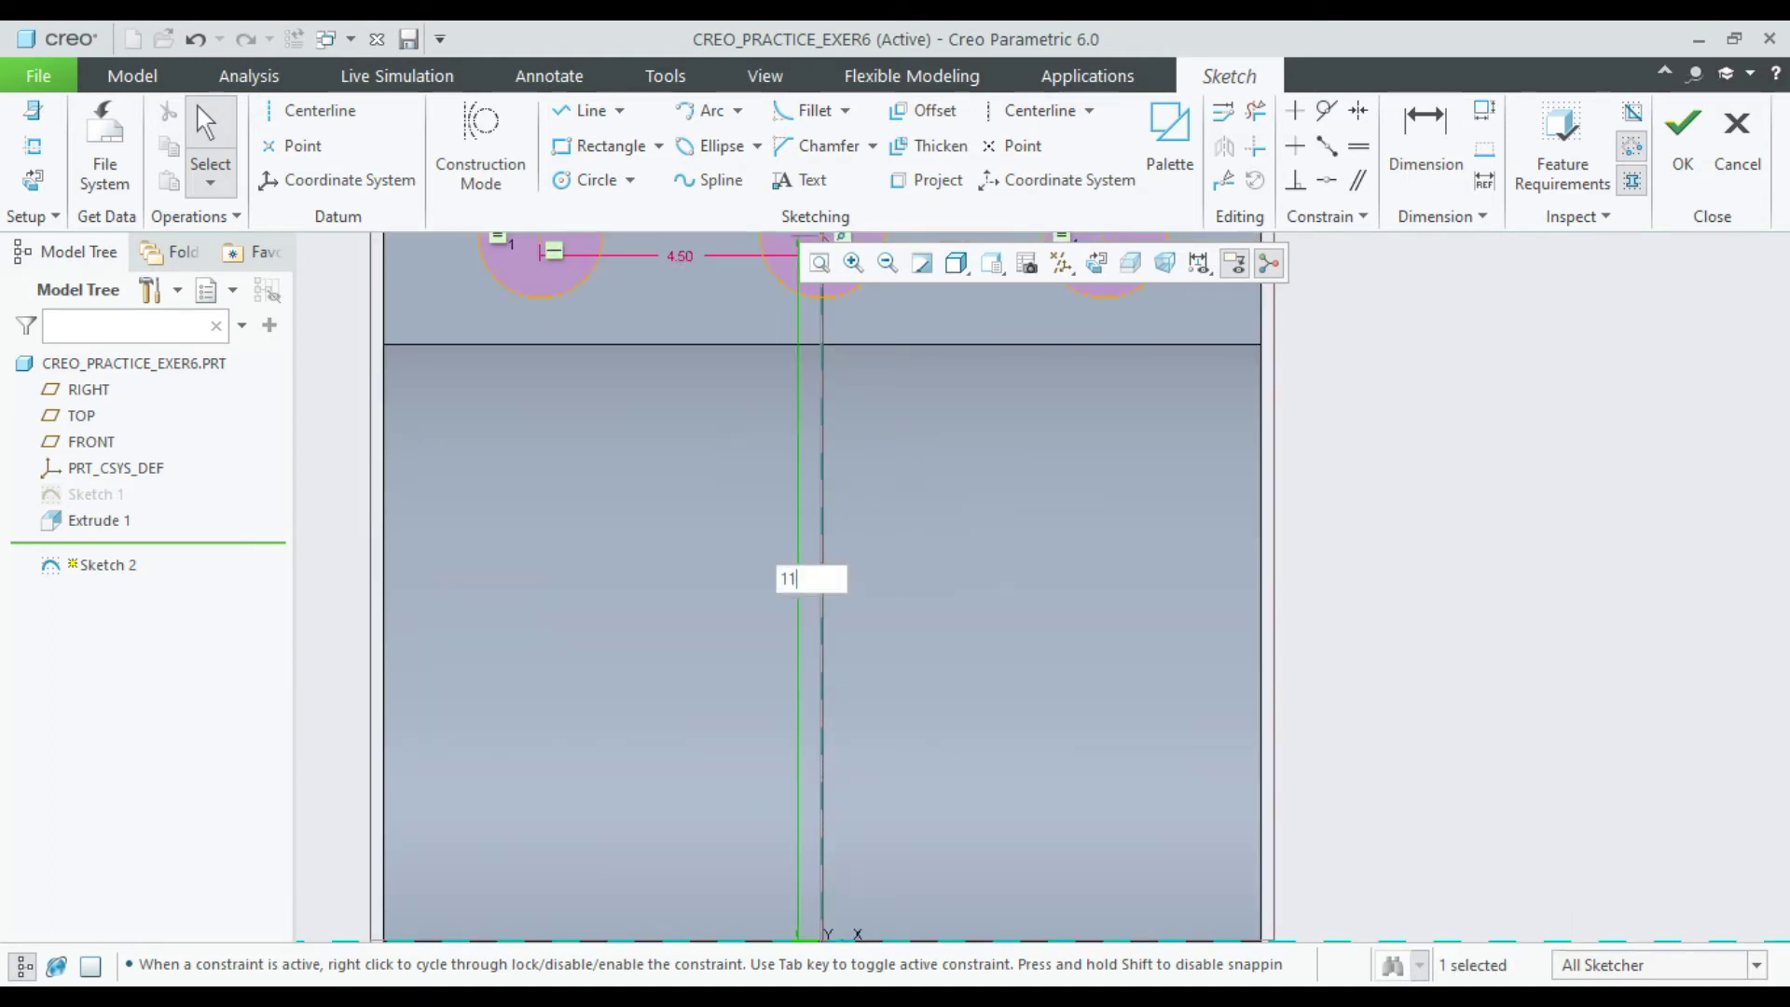
key("Return")
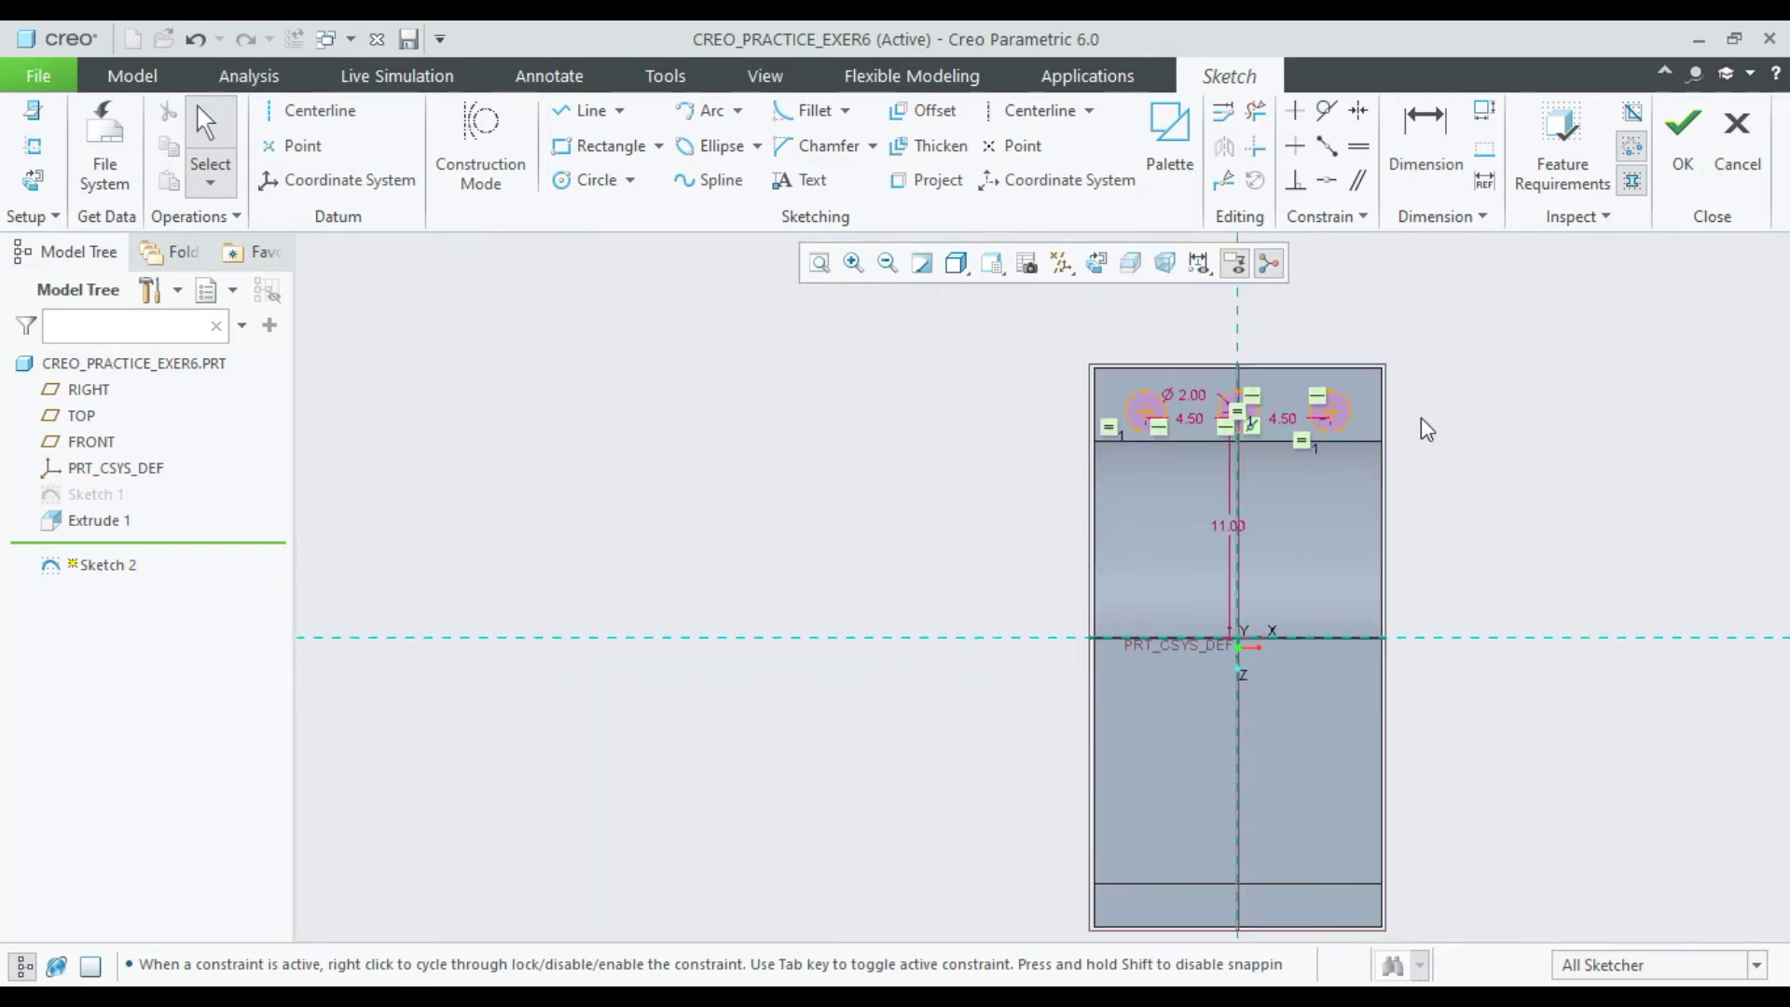
Set the height of the circle centers above the horizontal reference to 11.5.
scroll(1426, 429, "down", 4)
double_click(952, 688)
type("11.5")
key("Return")
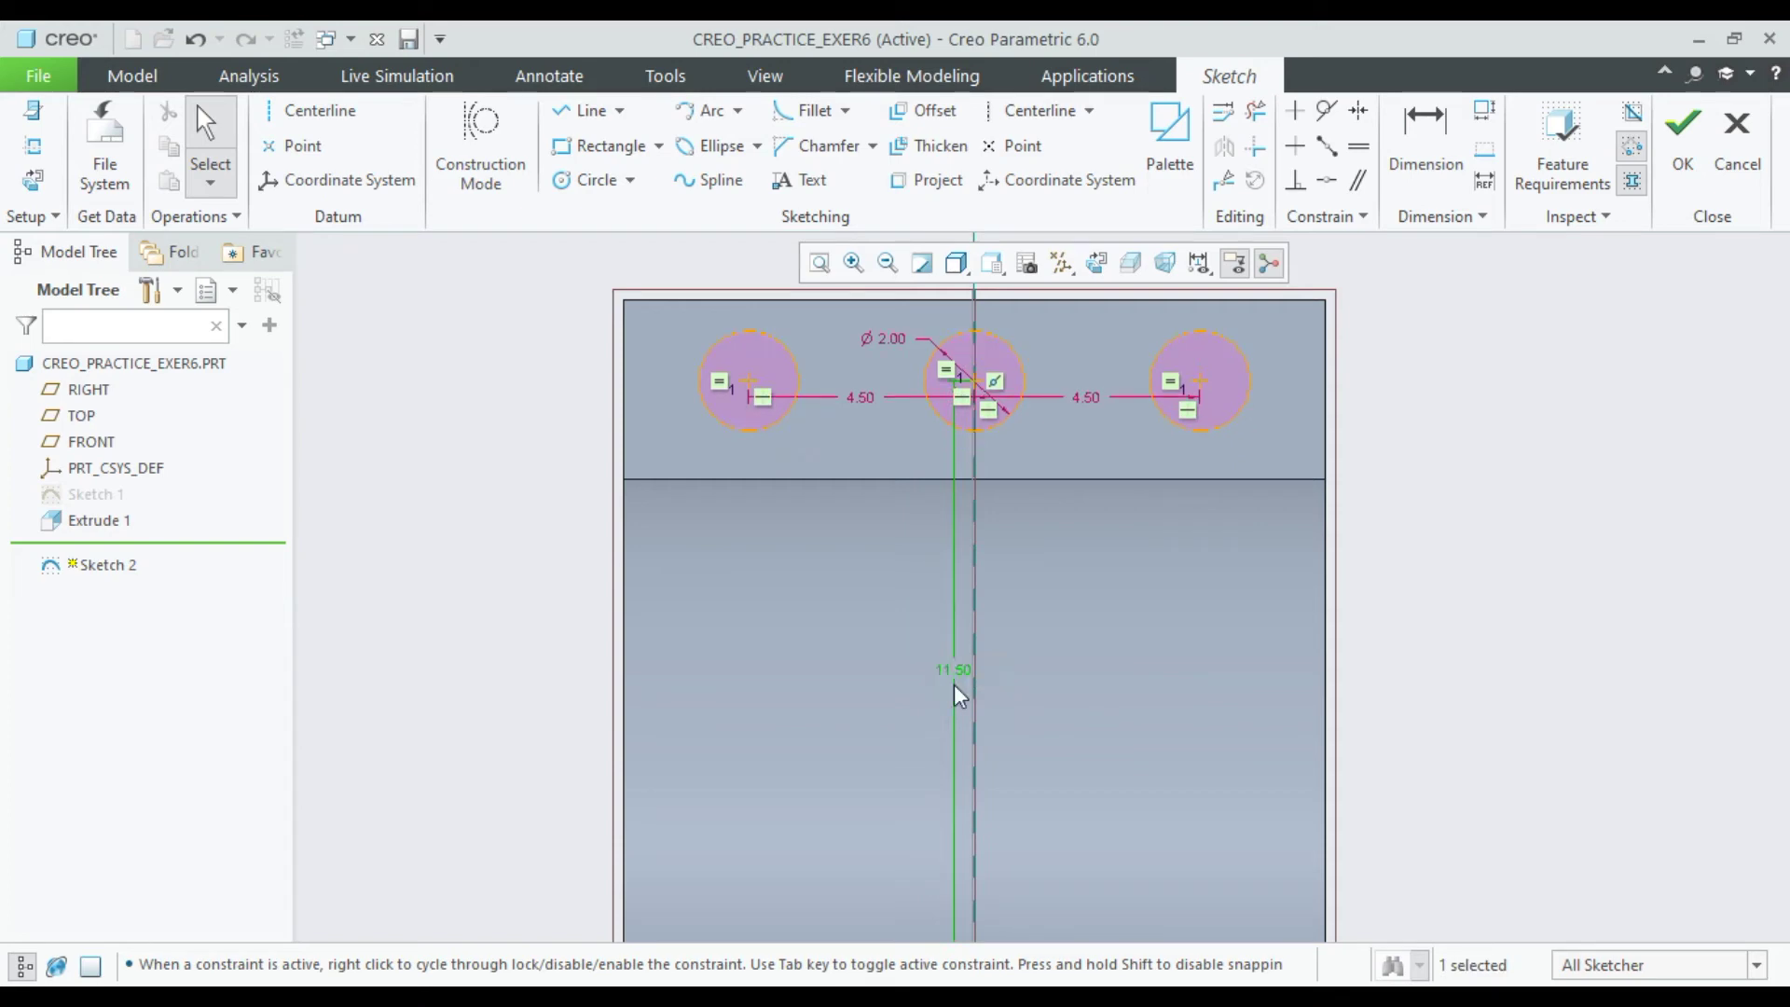
left_click(1667, 433)
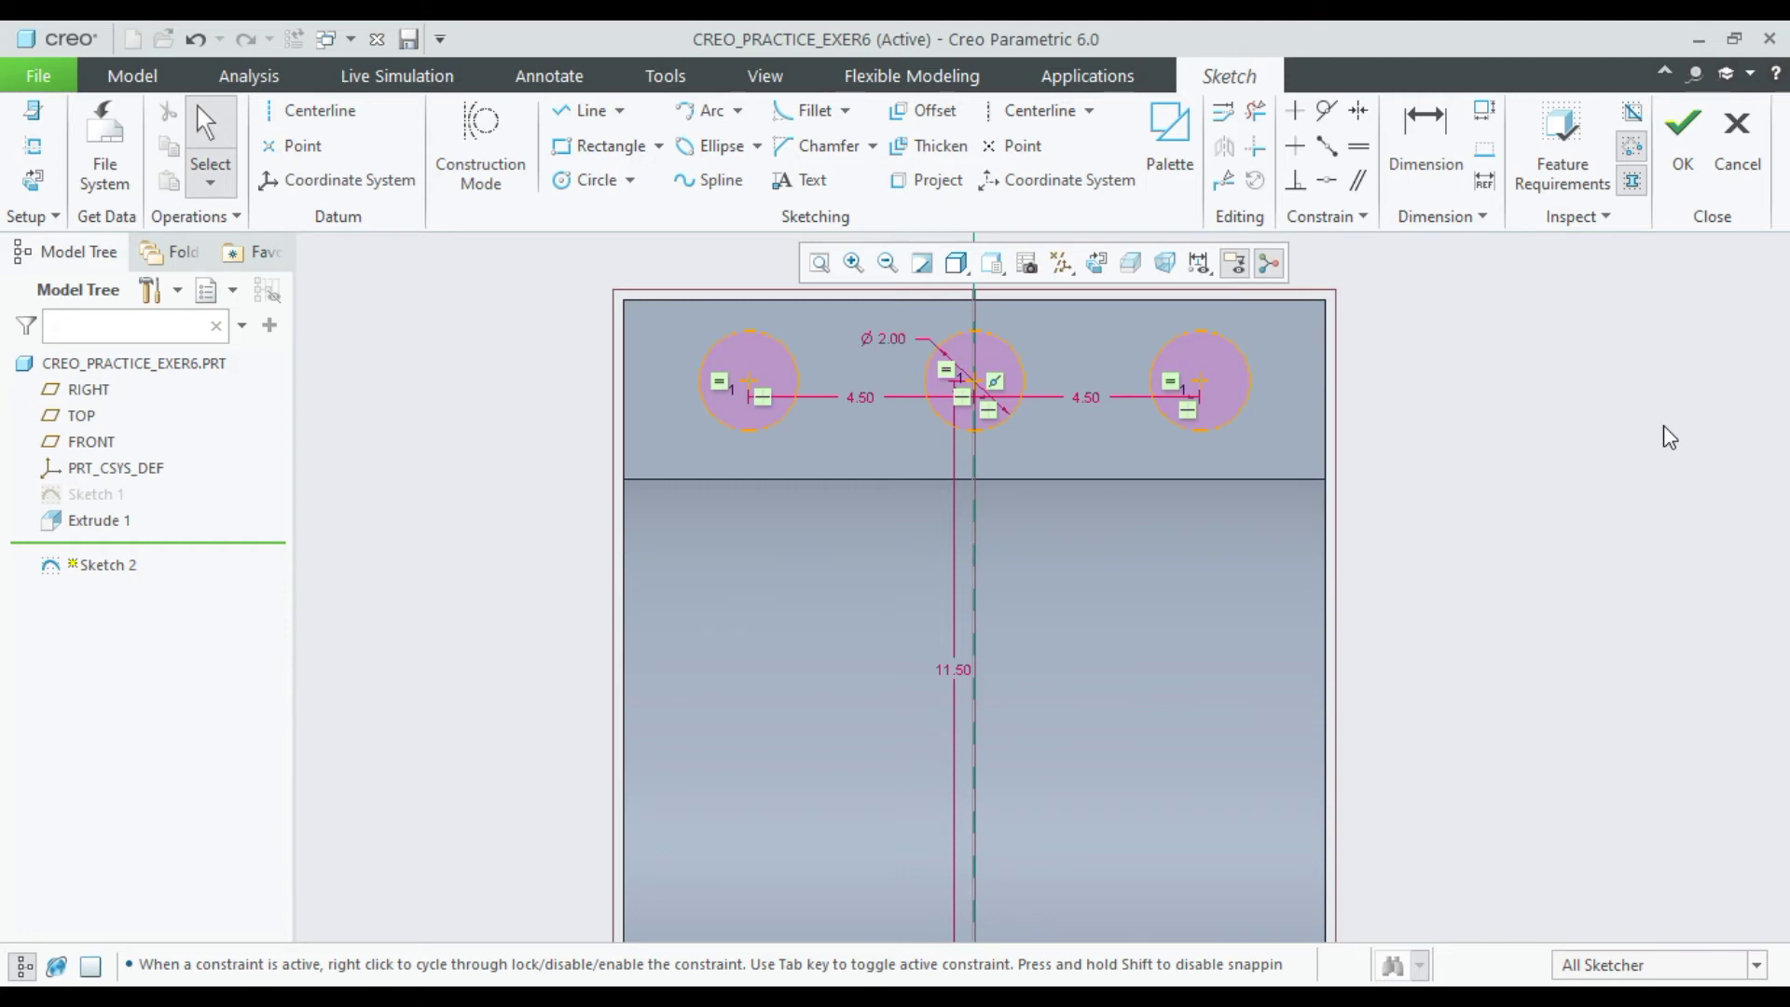
Dimension the middle circle's center from the tab's top edge and delete the conflicting height dimension to the horizontal reference.
scroll(1663, 423, "up", 7)
scroll(1663, 429, "down", 6)
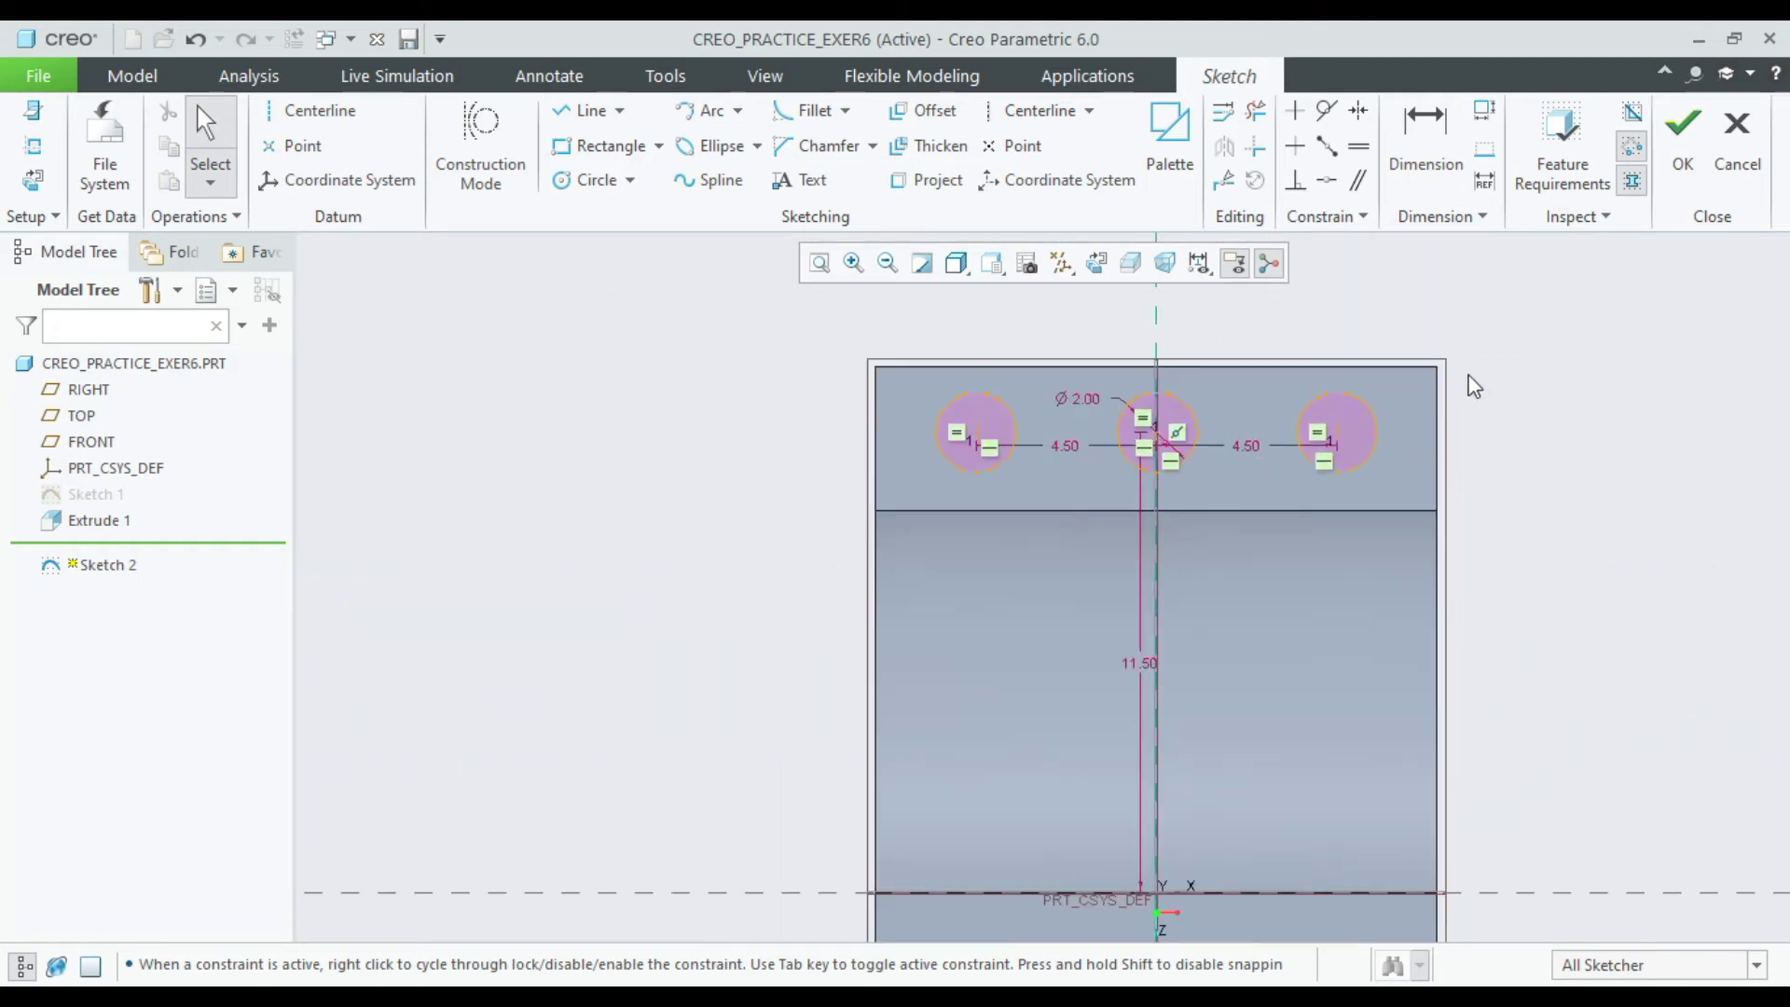
scroll(1472, 386, "down", 4)
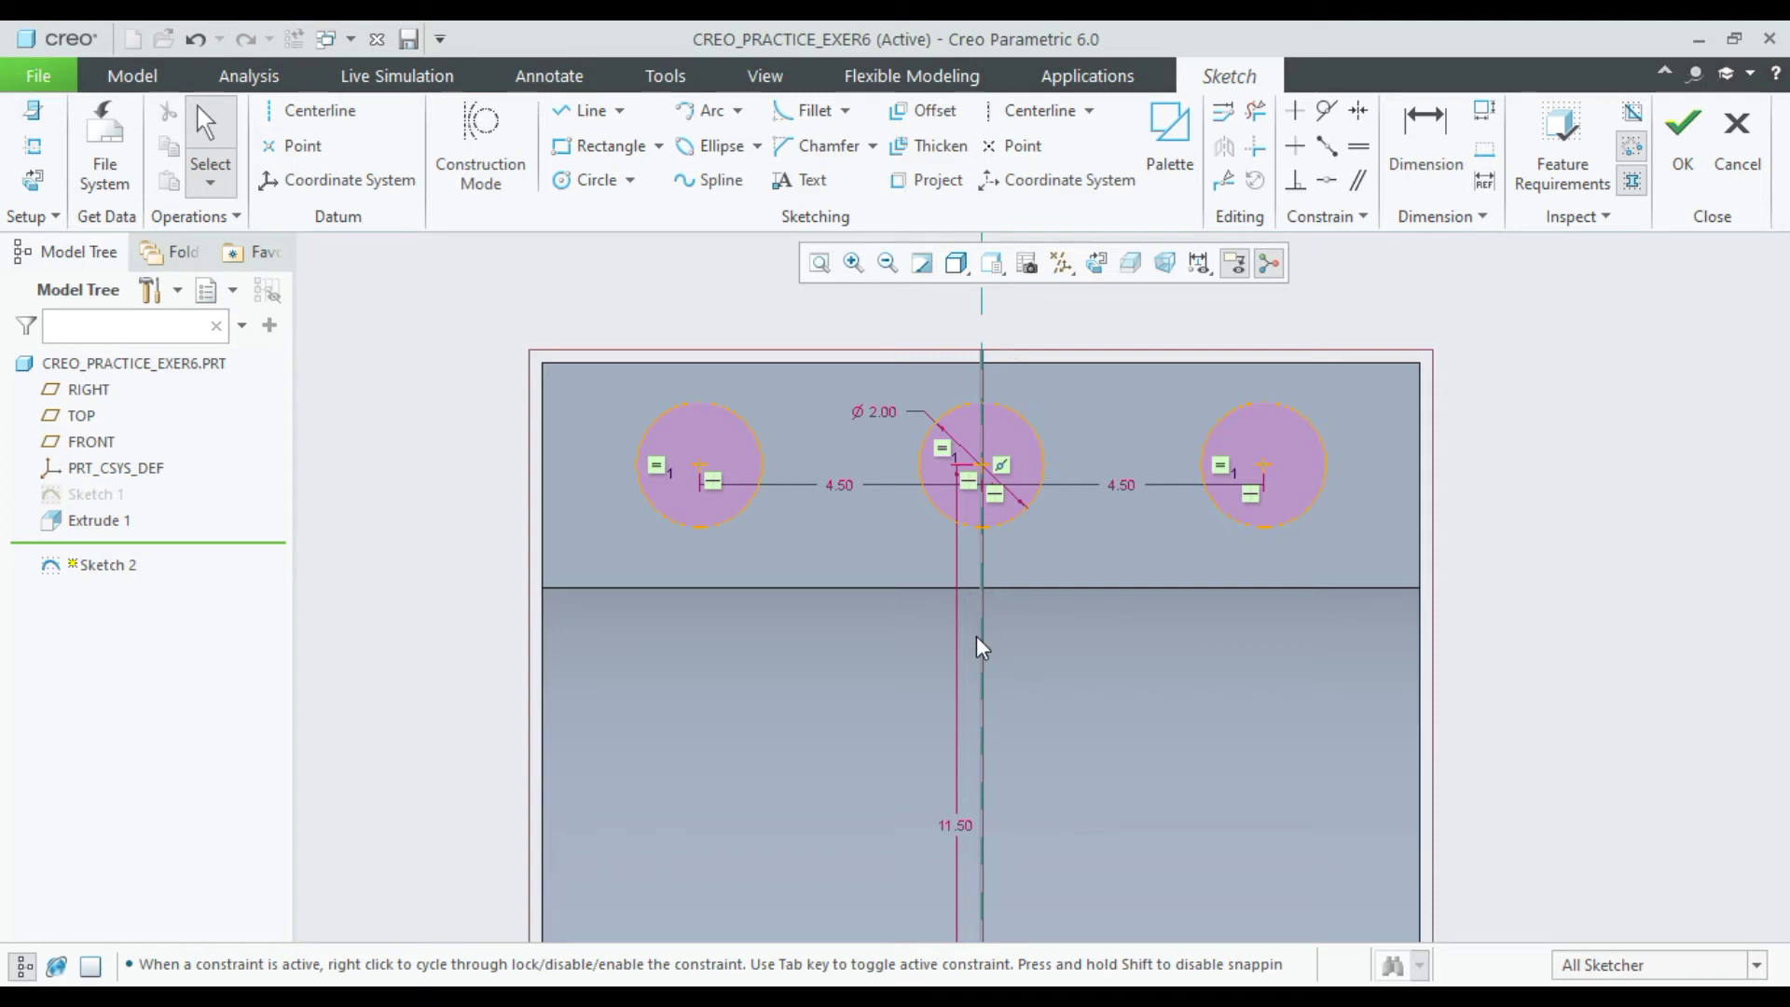
left_click(958, 792)
left_click(1529, 501)
left_click(1398, 126)
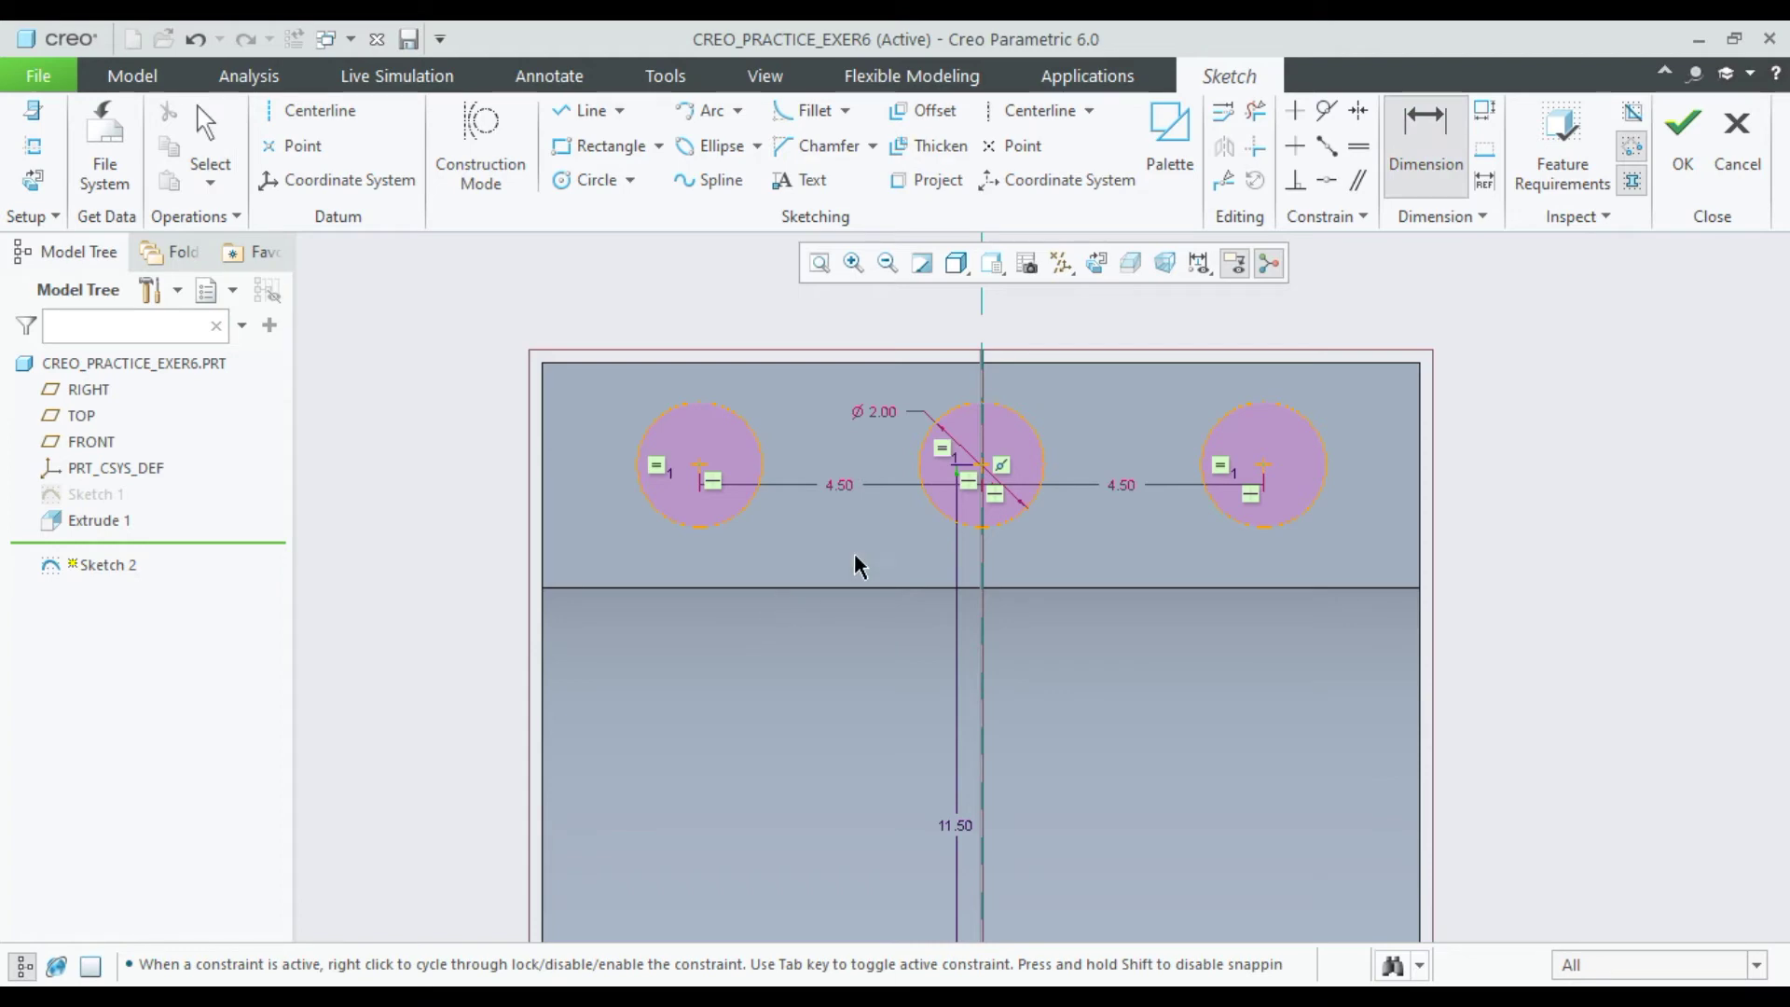
left_click(979, 467)
left_click(1074, 362)
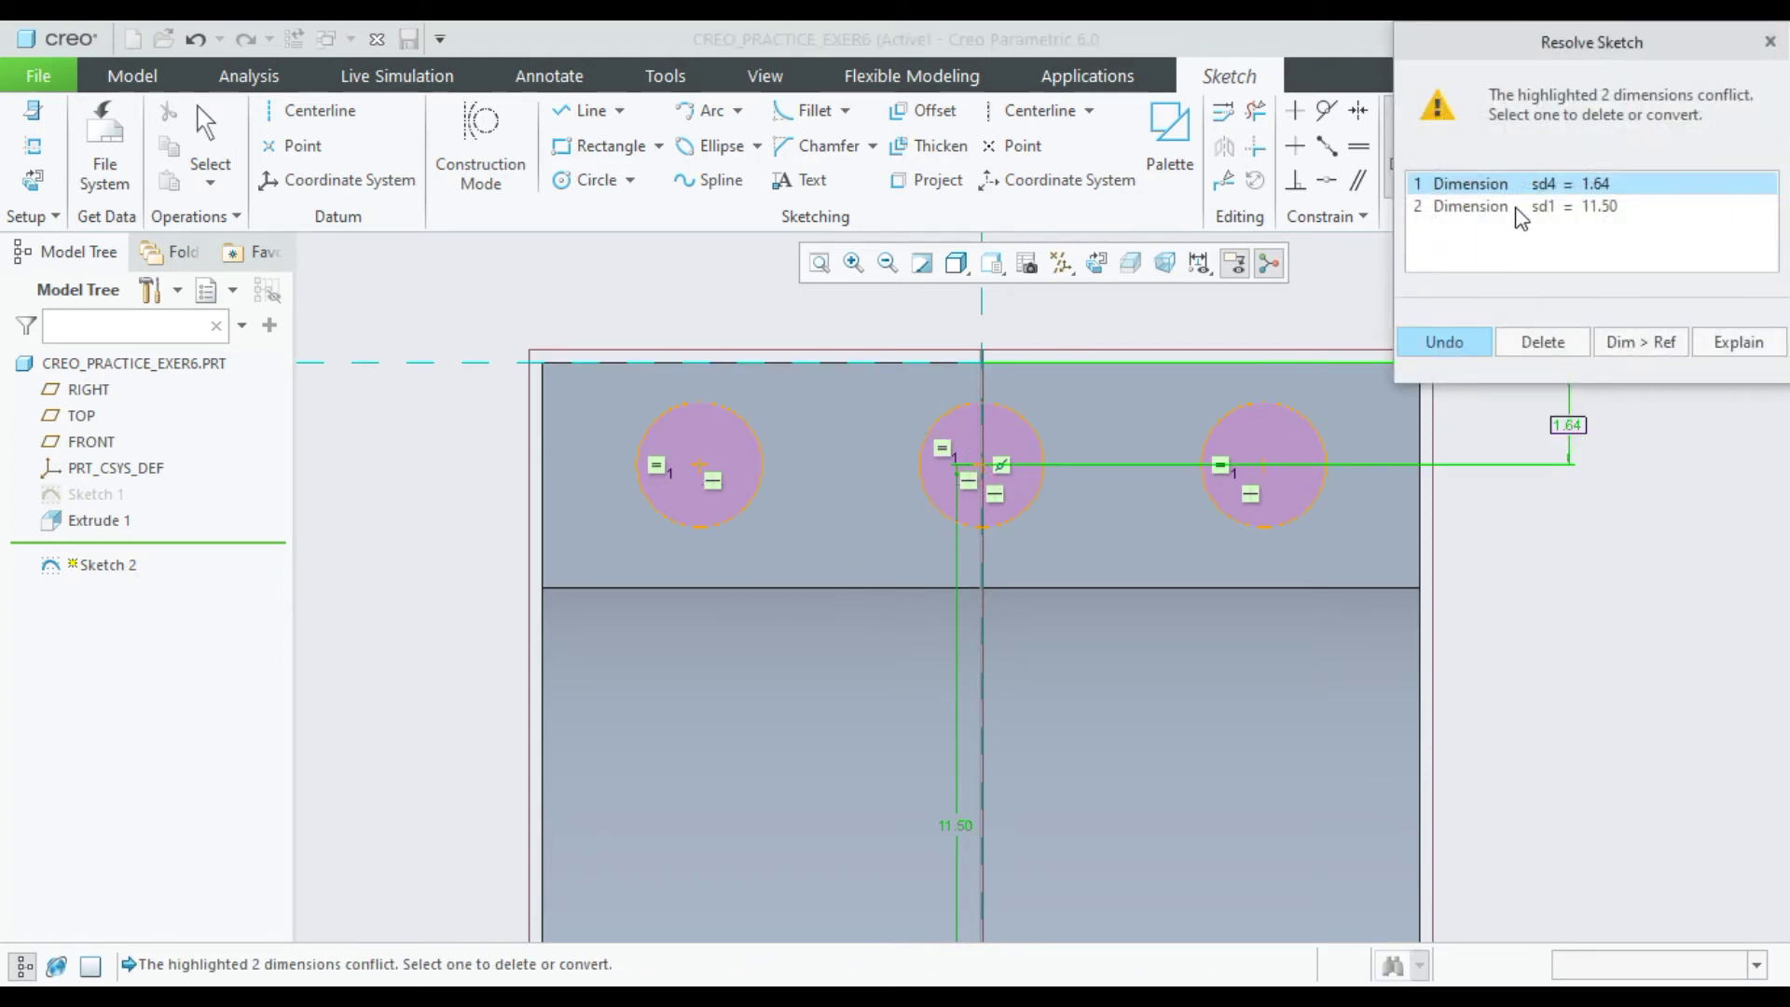
left_click(1525, 206)
left_click(1543, 342)
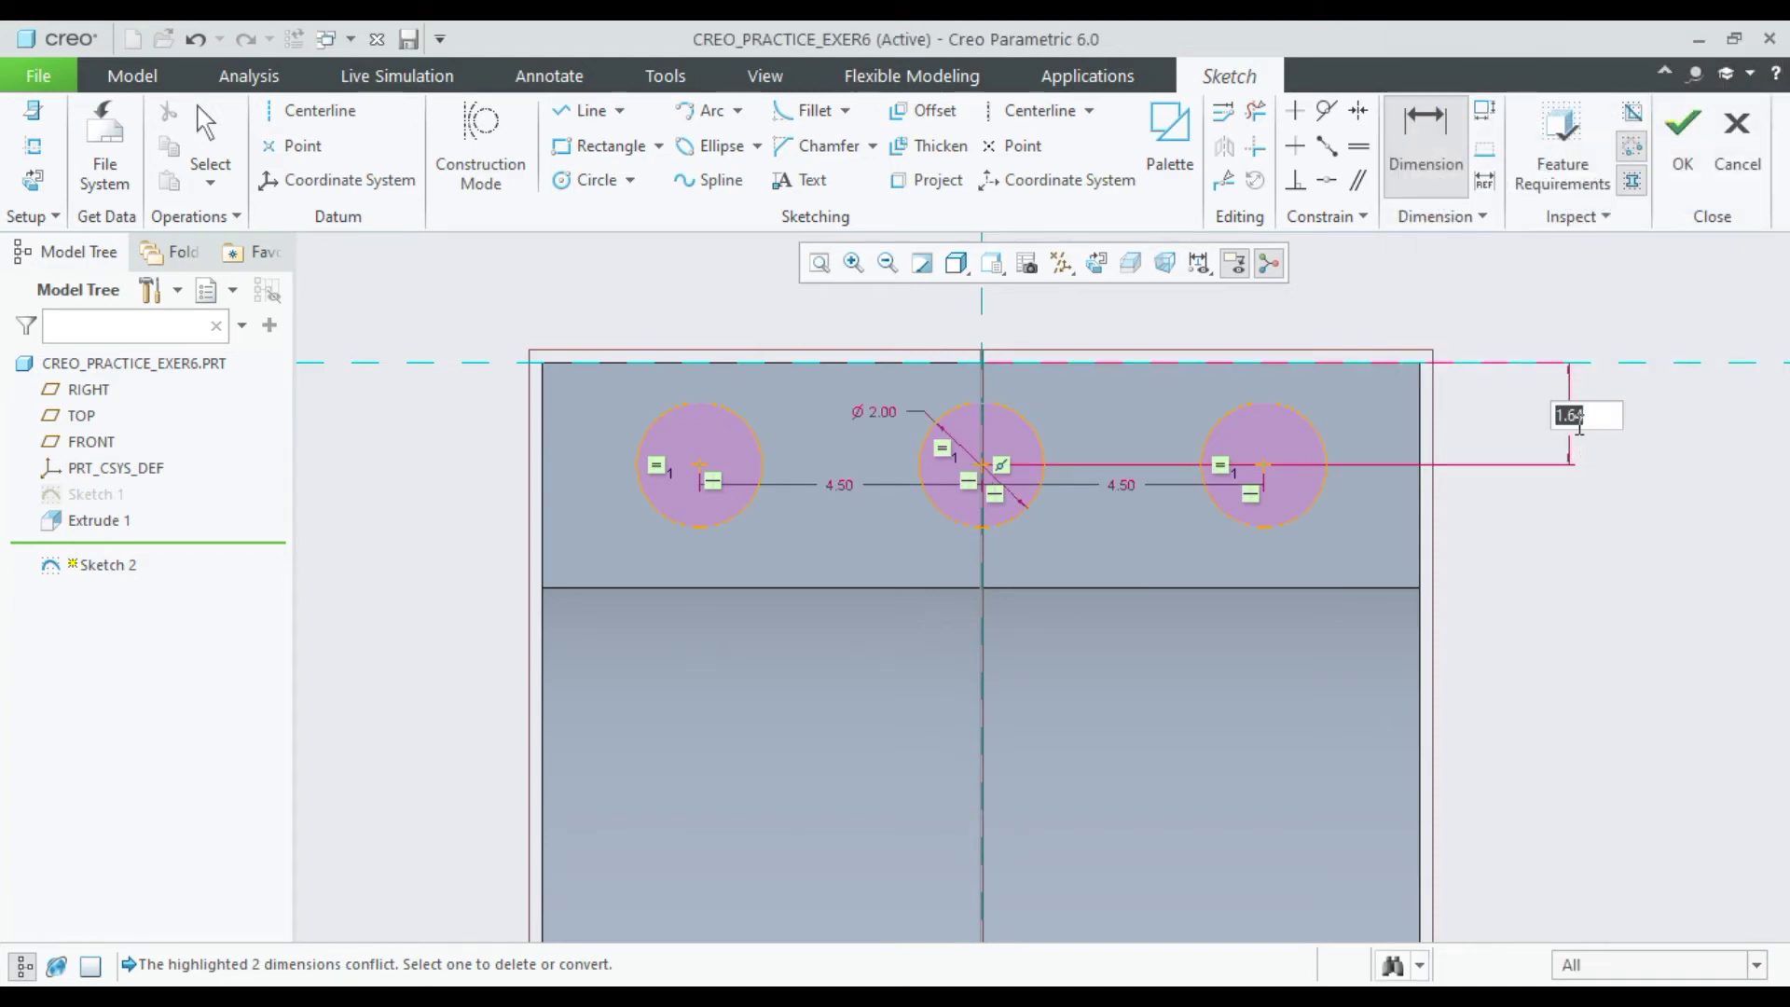
Set the distance from the tab's top edge to the circle centers to 1.8 and finish the sketch.
type("1.8")
key("Return")
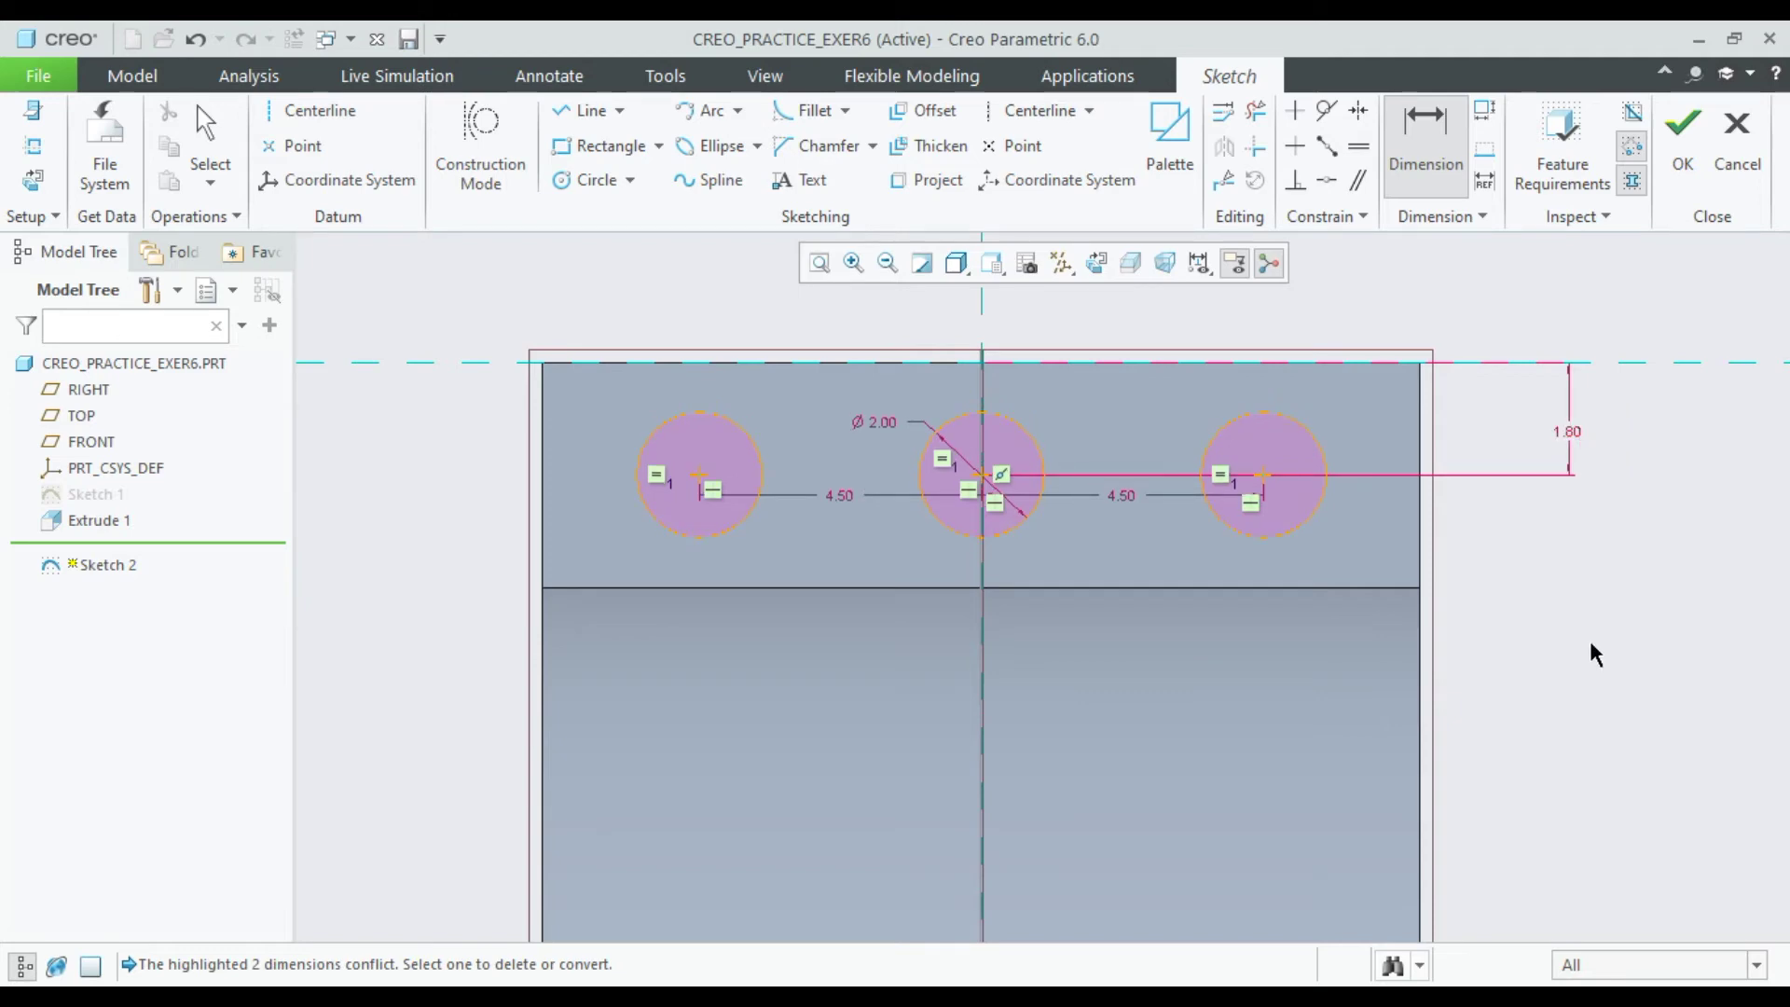
left_click(1682, 140)
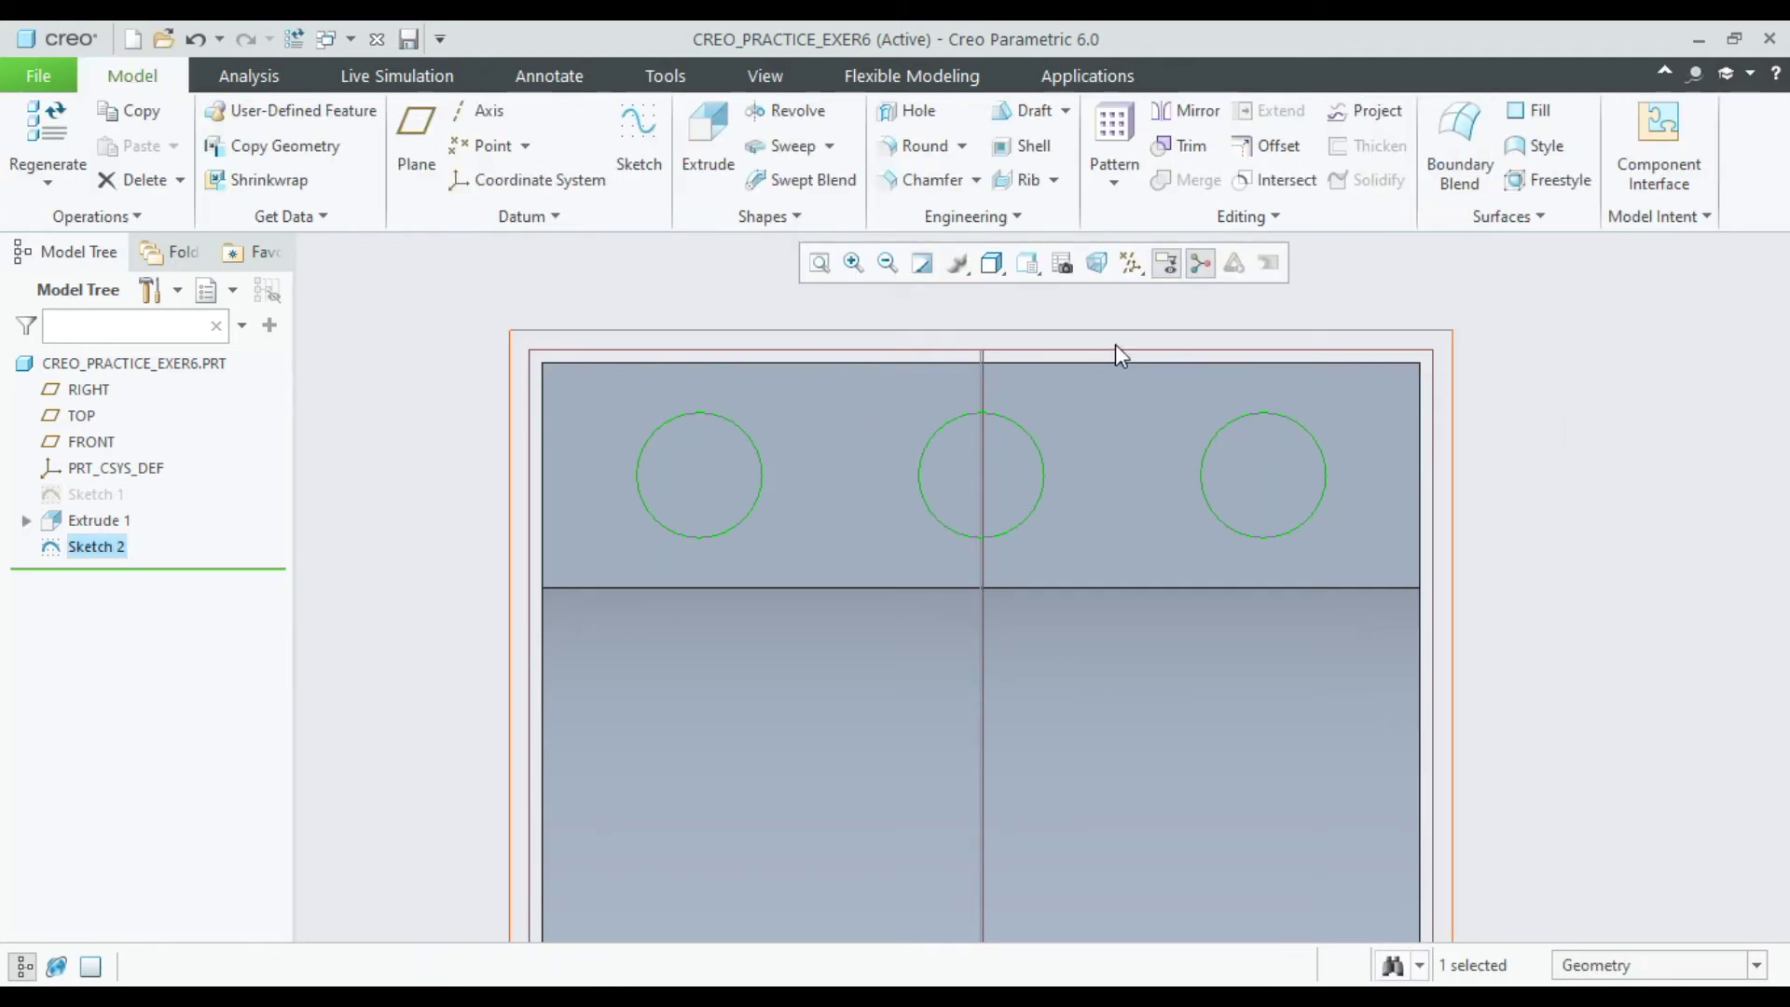
Extrude the three tab circles as a symmetric cut through both tabs, removing material with a total depth of 17.66.
left_click(707, 140)
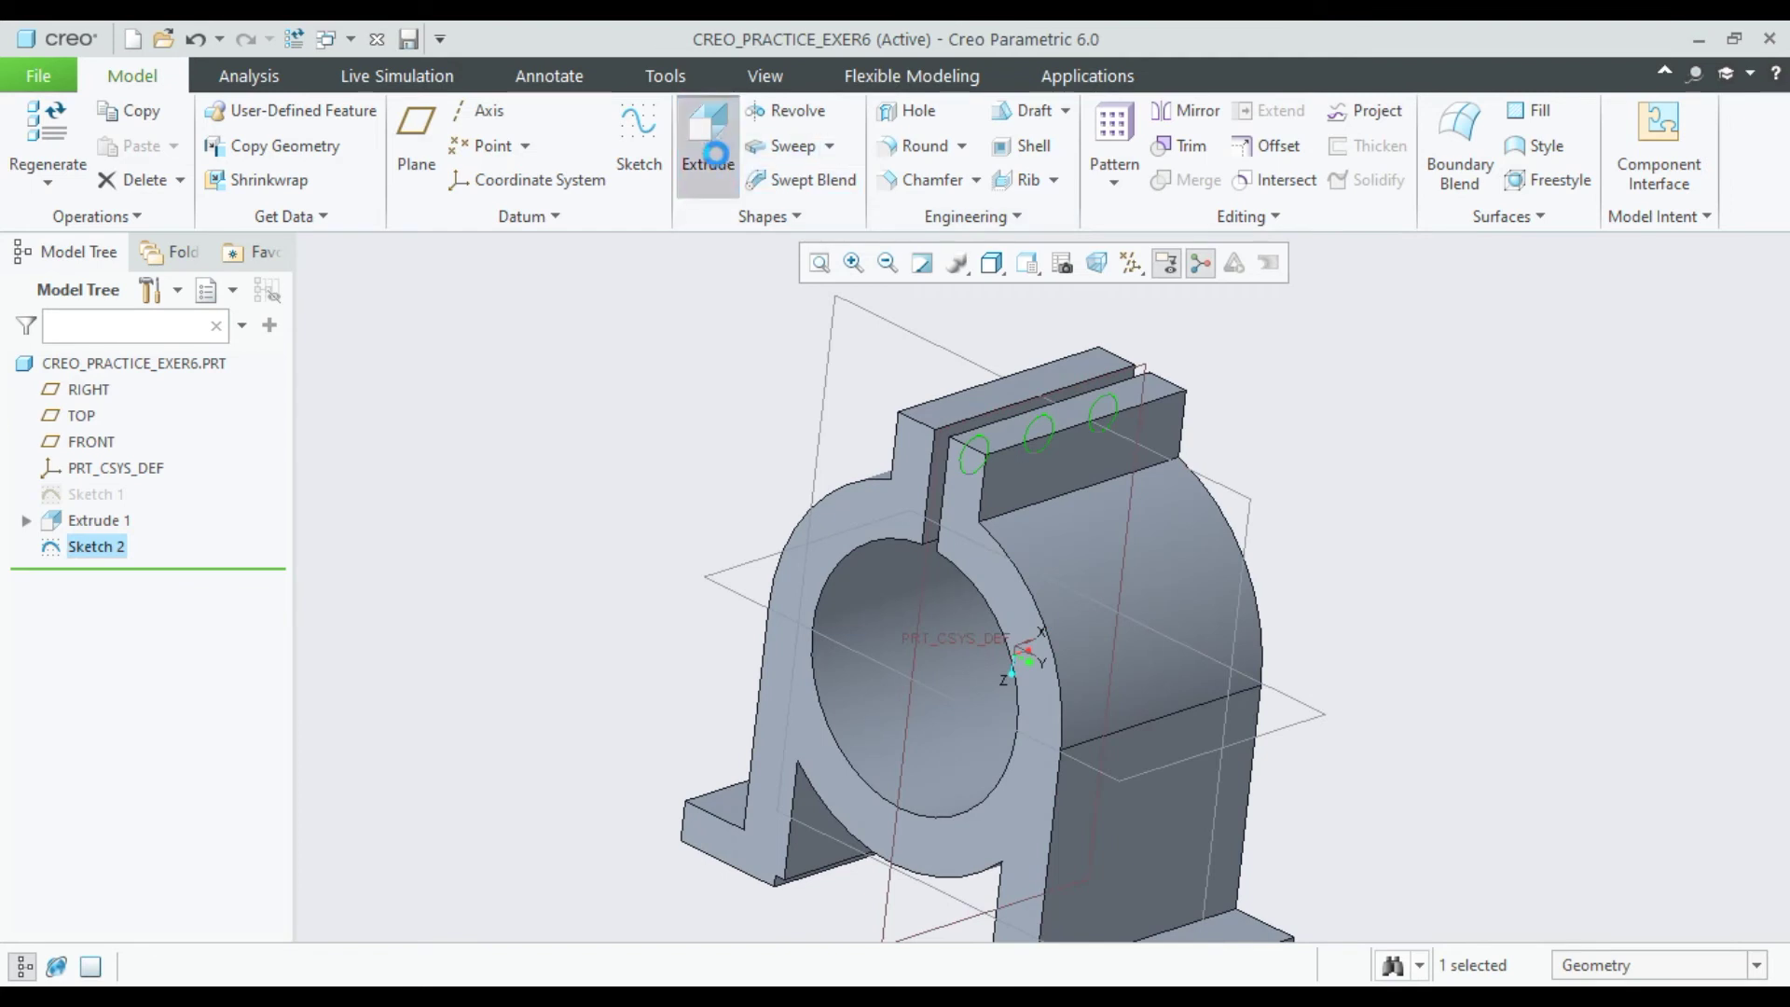
left_click(501, 142)
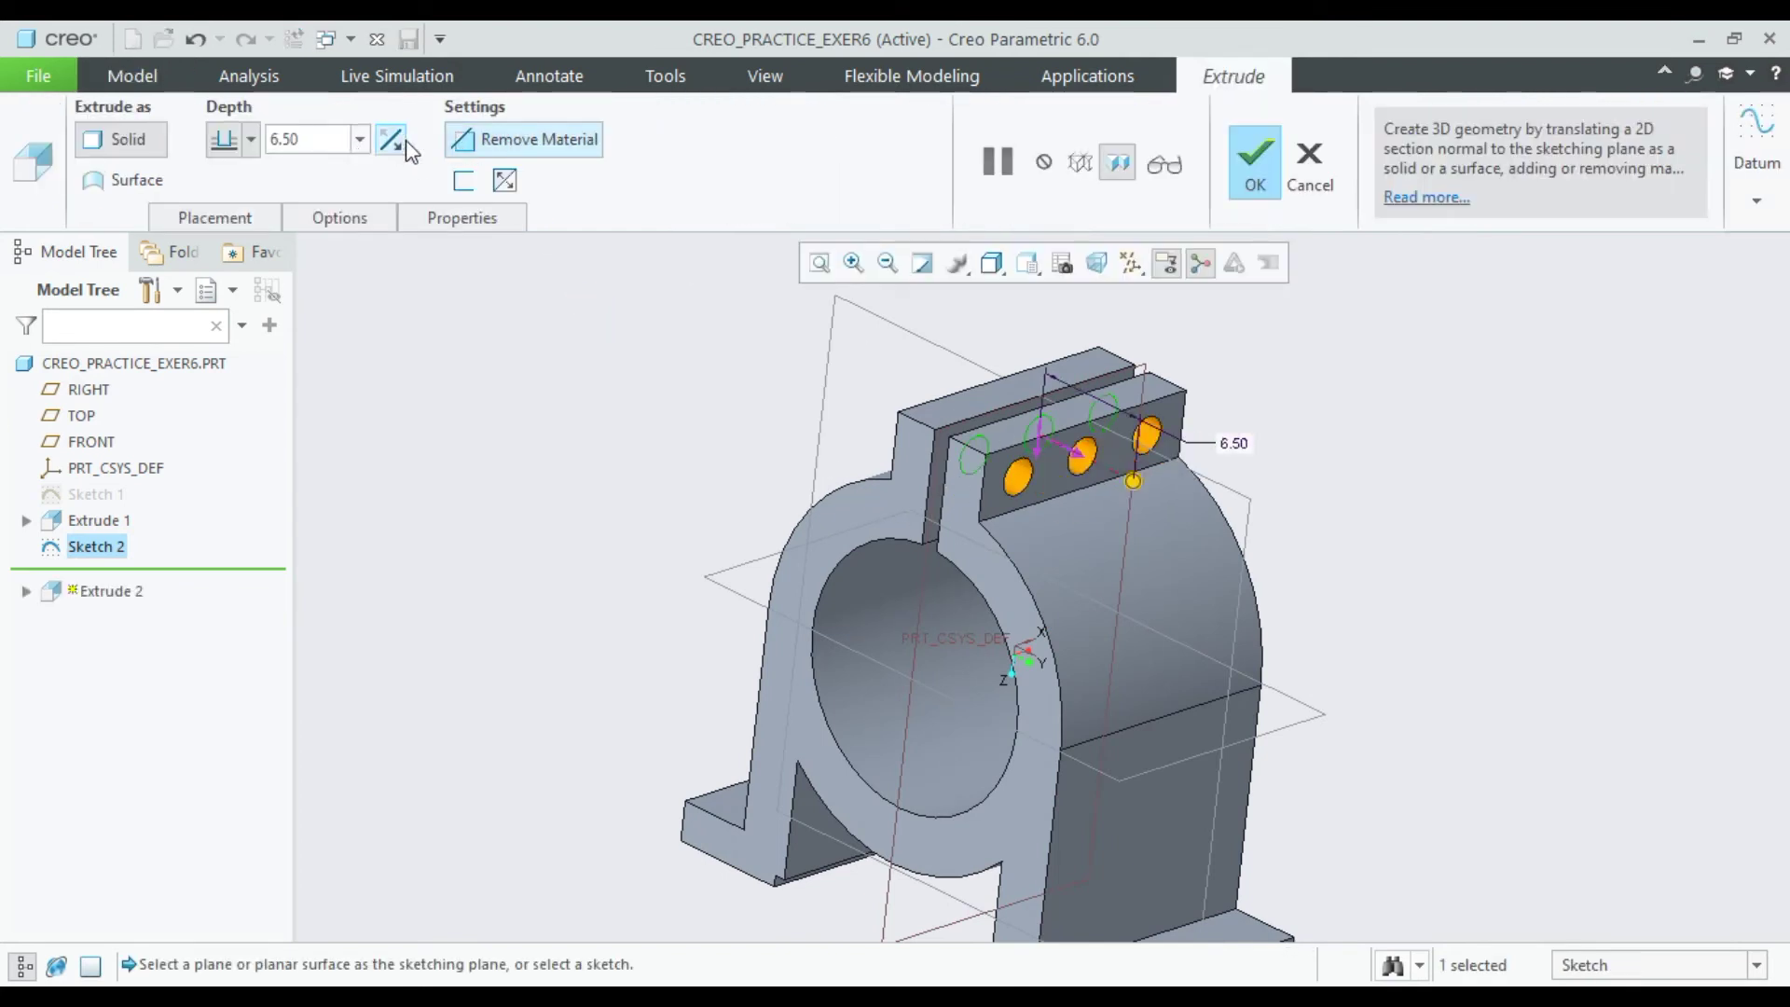
left_click(250, 140)
left_click(228, 216)
left_click_drag(992, 410, 910, 369)
middle_click_drag(910, 369, 1058, 308)
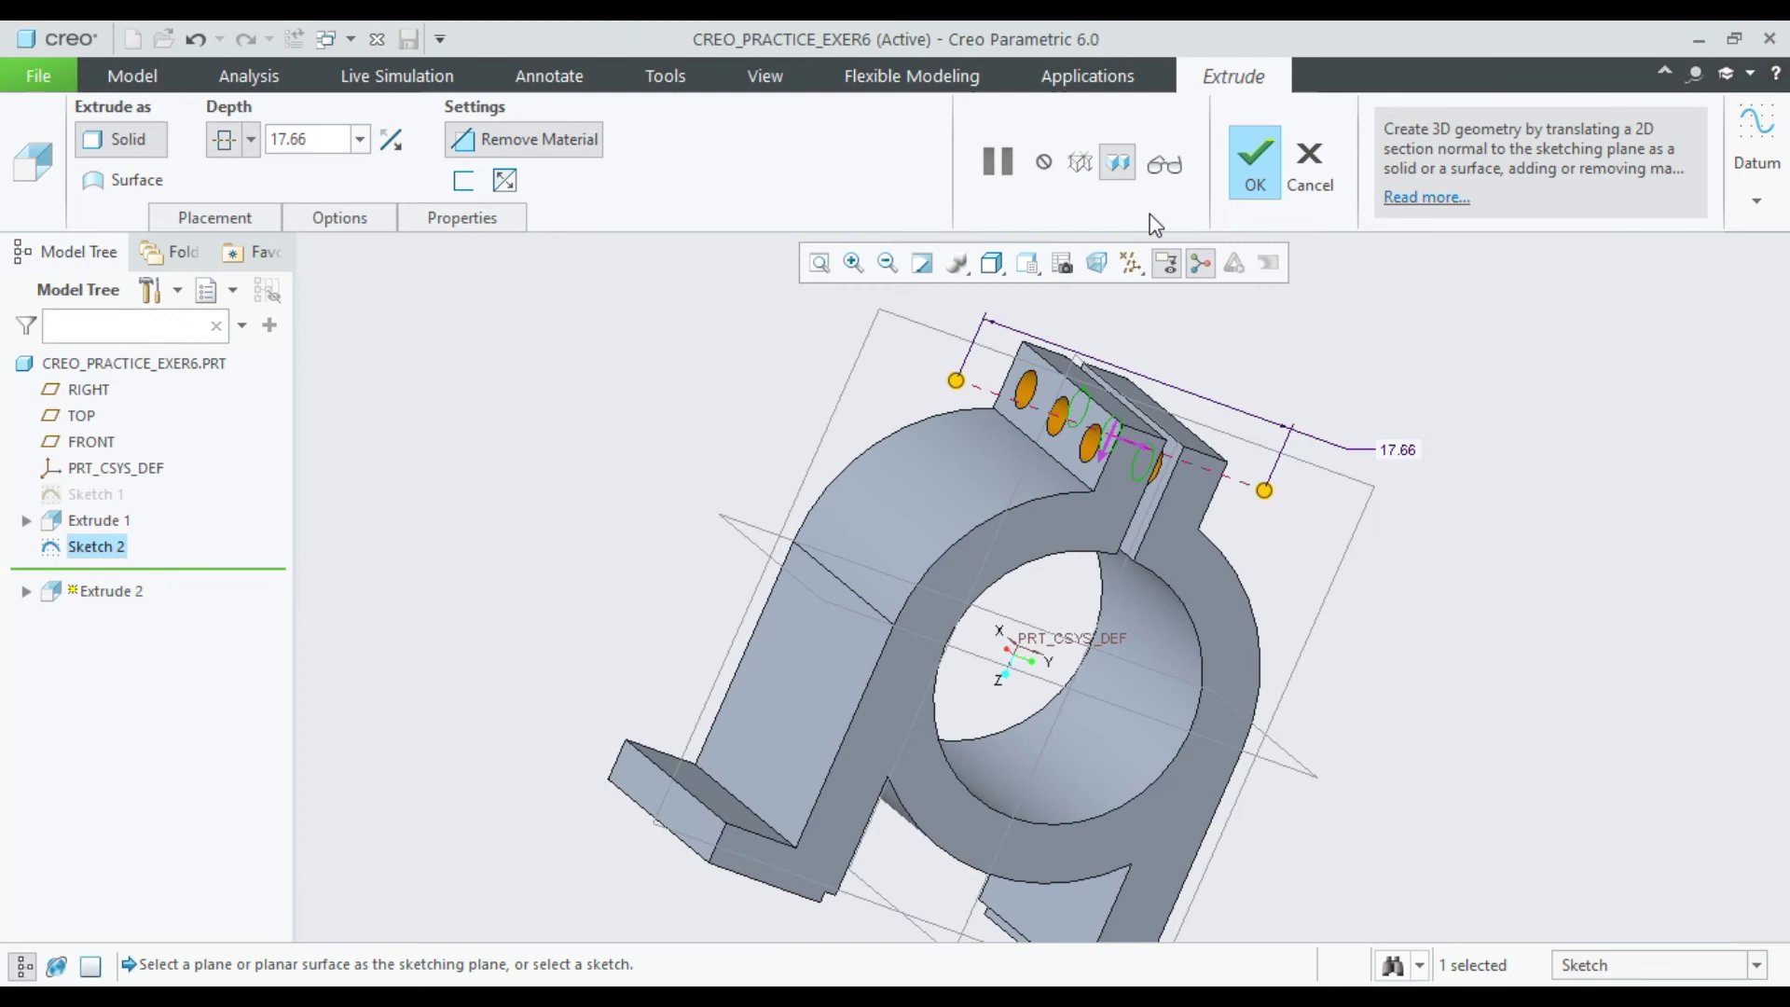
left_click(1254, 158)
middle_click_drag(1468, 457, 1370, 448)
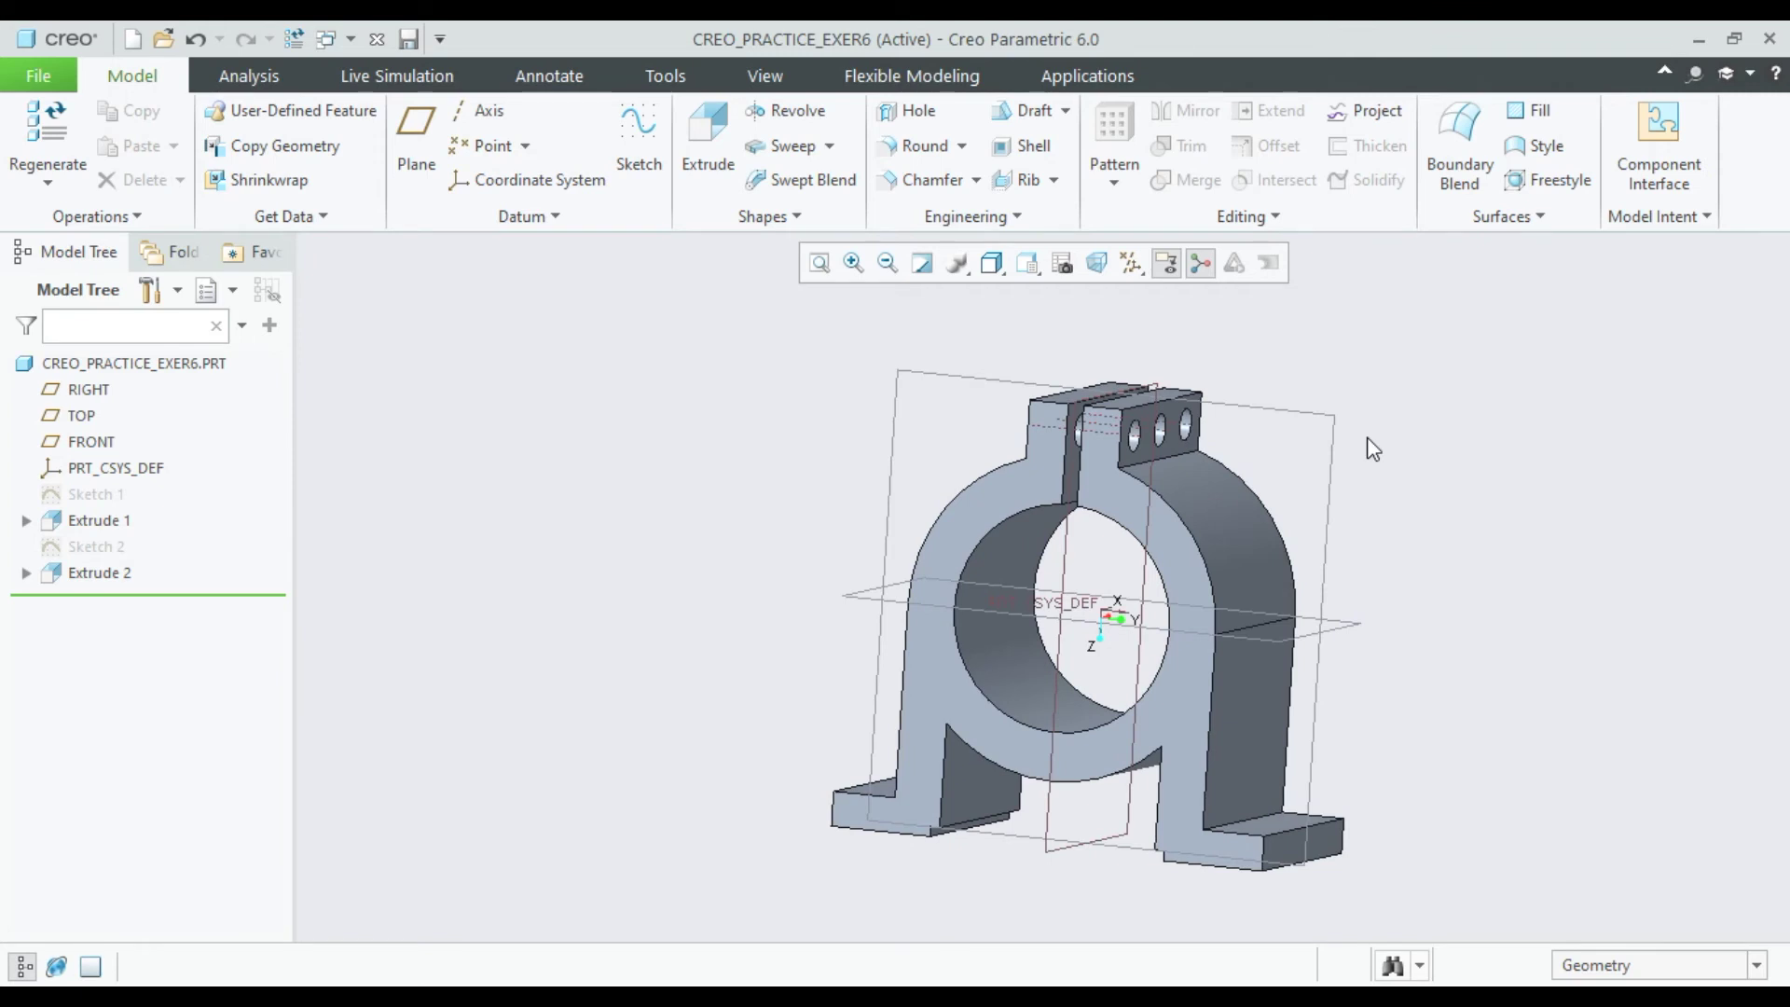
Save the part CREO_PRACTICE_EXER6 in the Creo Cad Folder on the Desktop.
left_click(408, 38)
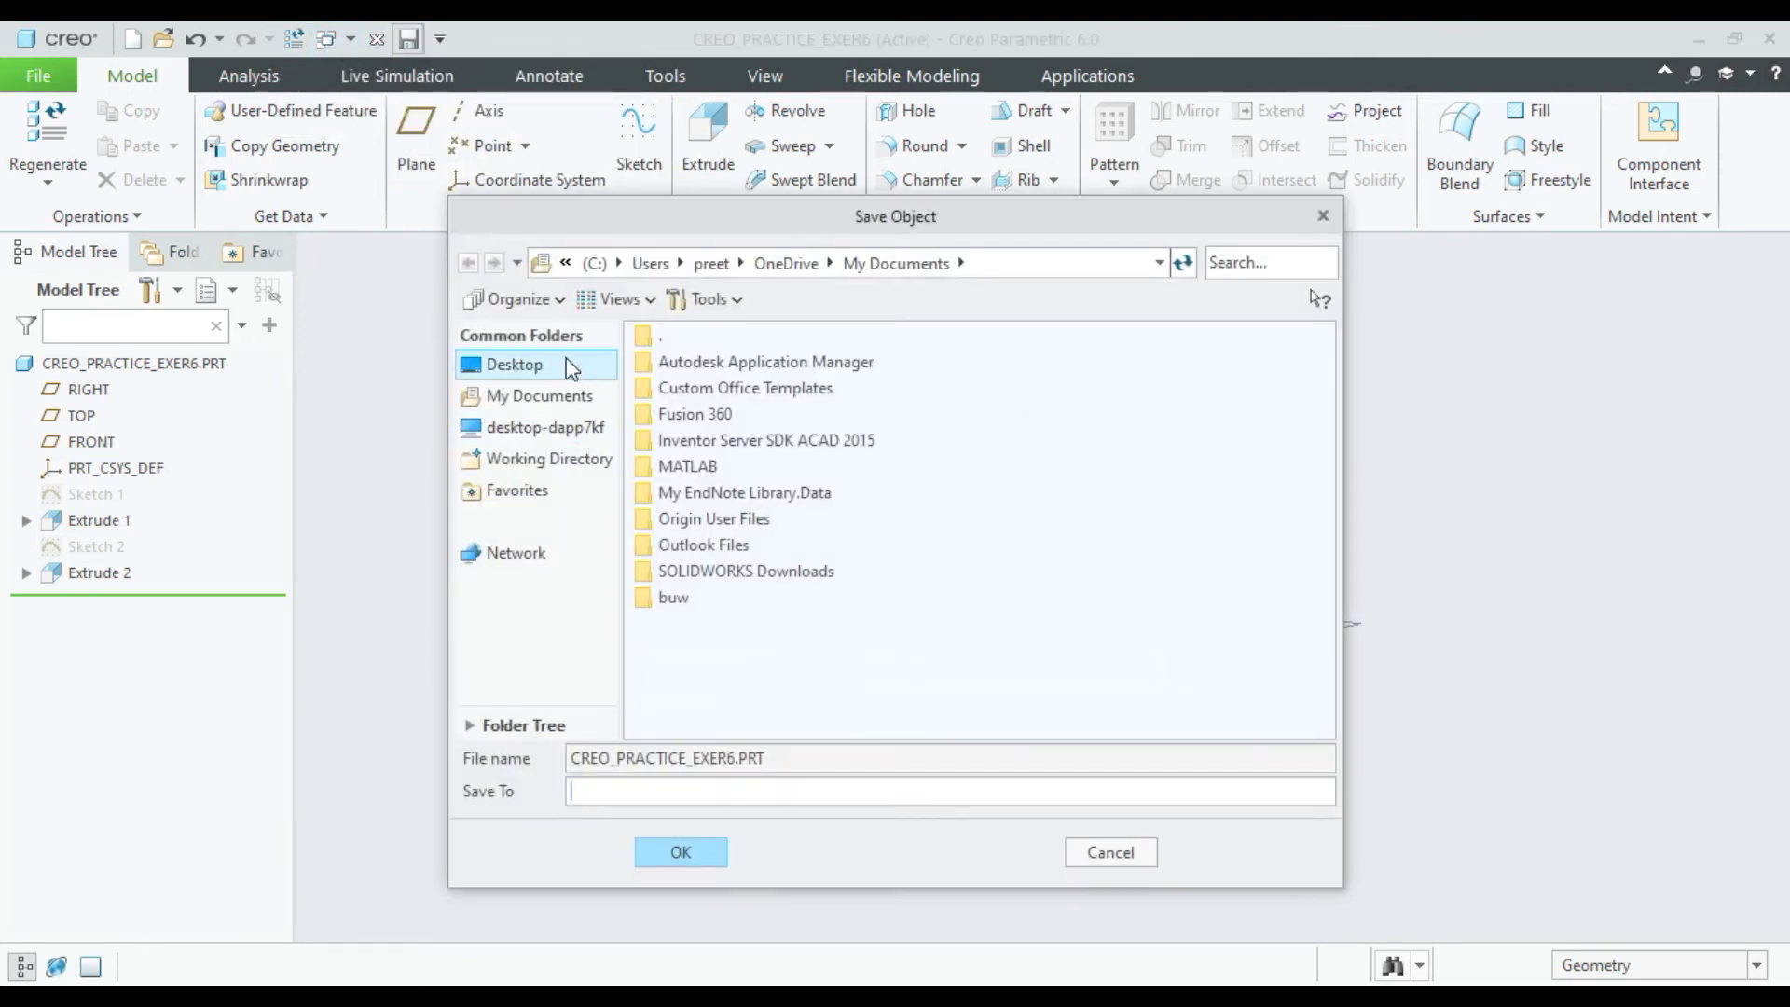
left_click(563, 364)
double_click(690, 364)
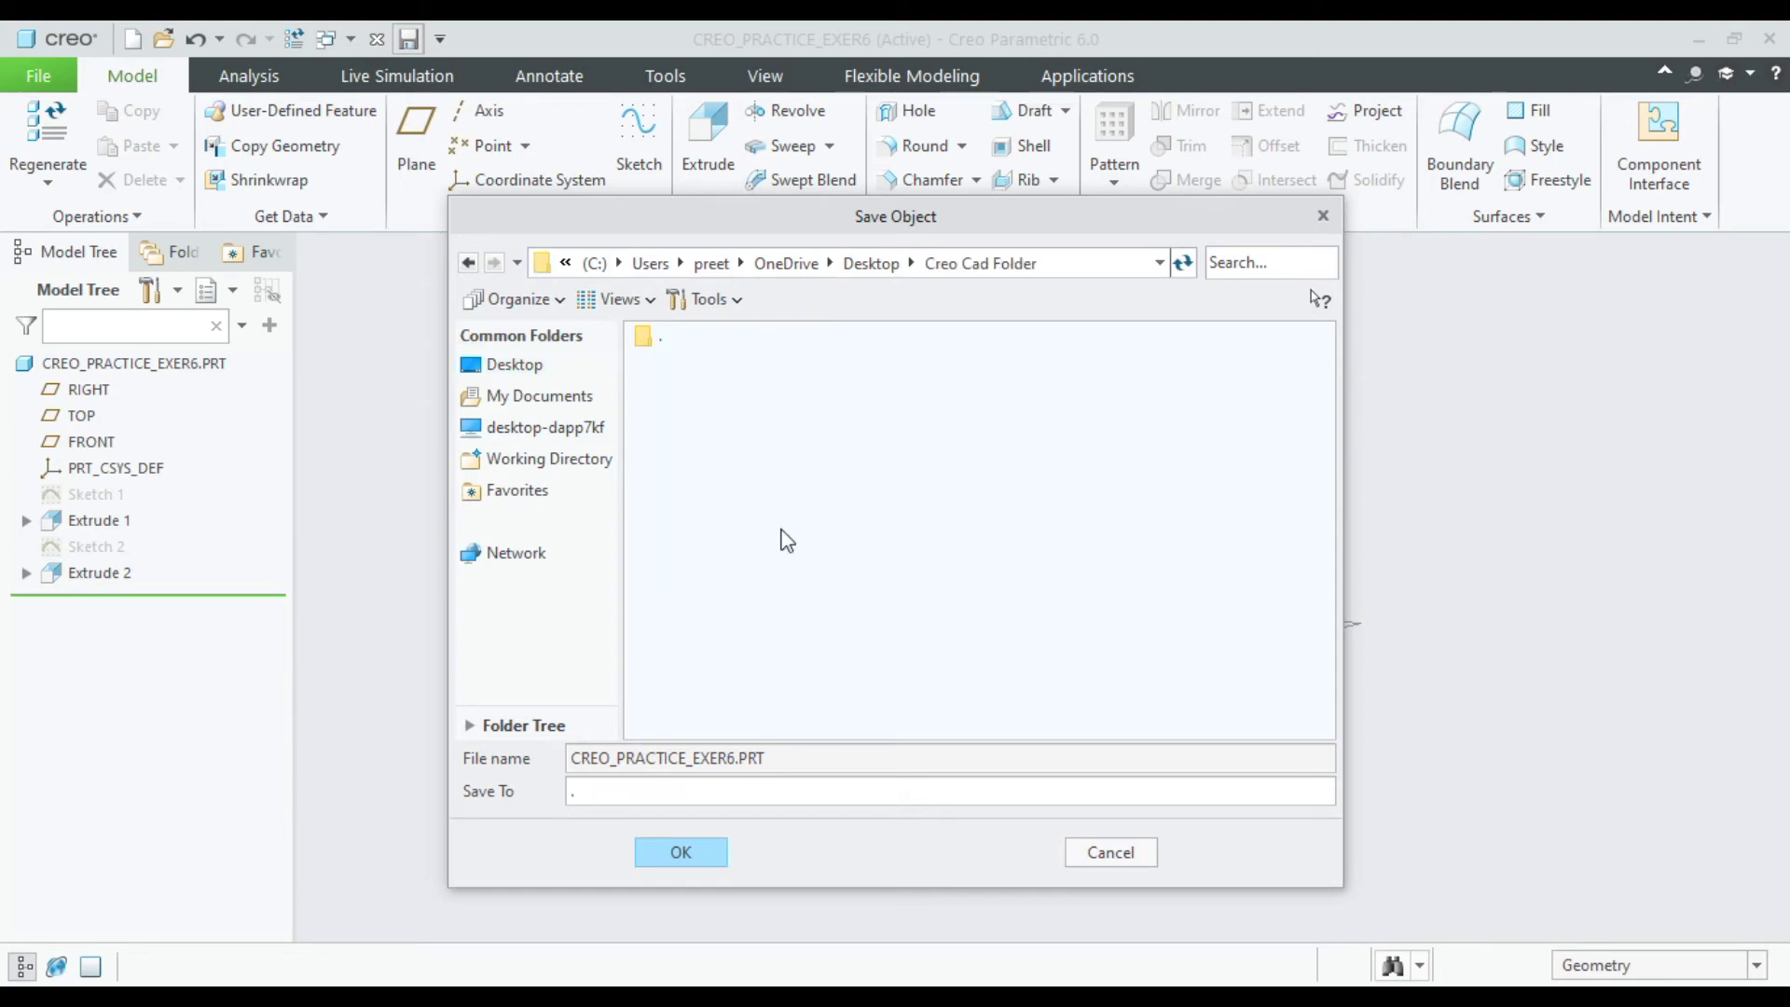
left_click(665, 856)
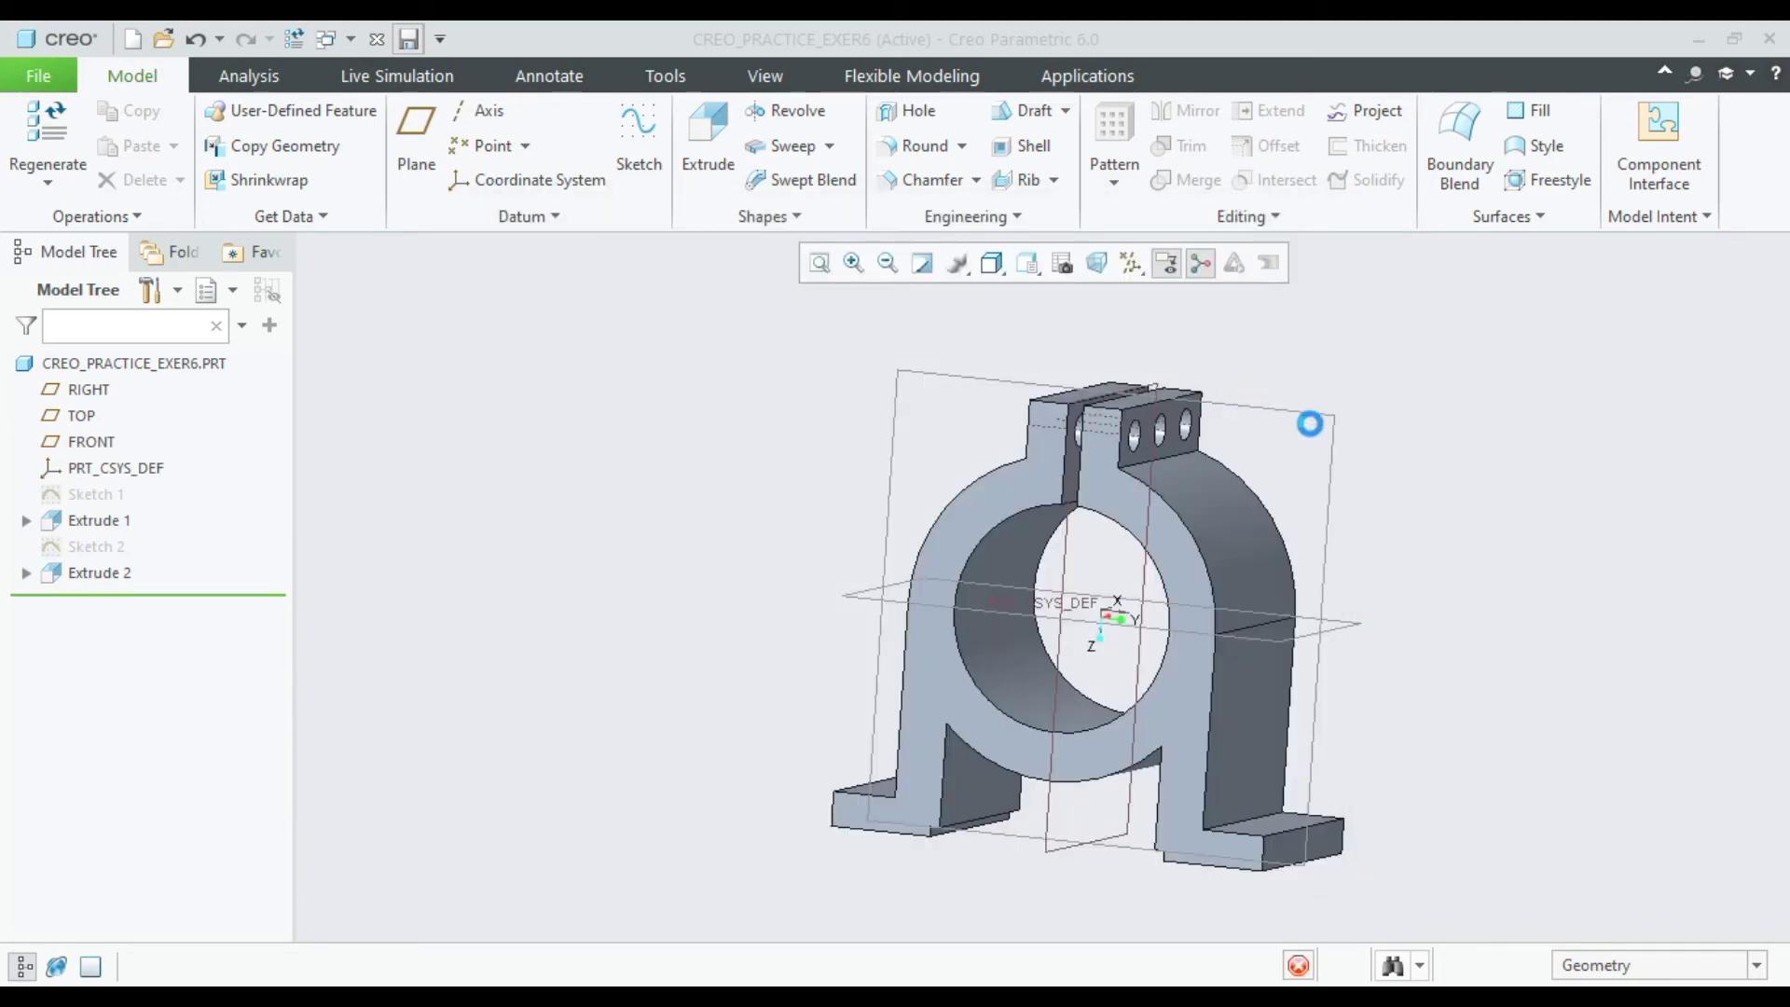
Start a sketch on the upper face of the foot on the positive Y side.
scroll(1298, 397, "down", 2)
scroll(1299, 401, "up", 3)
middle_click_drag(1287, 472, 1329, 488)
scroll(1345, 492, "down", 2)
scroll(1294, 649, "up", 4)
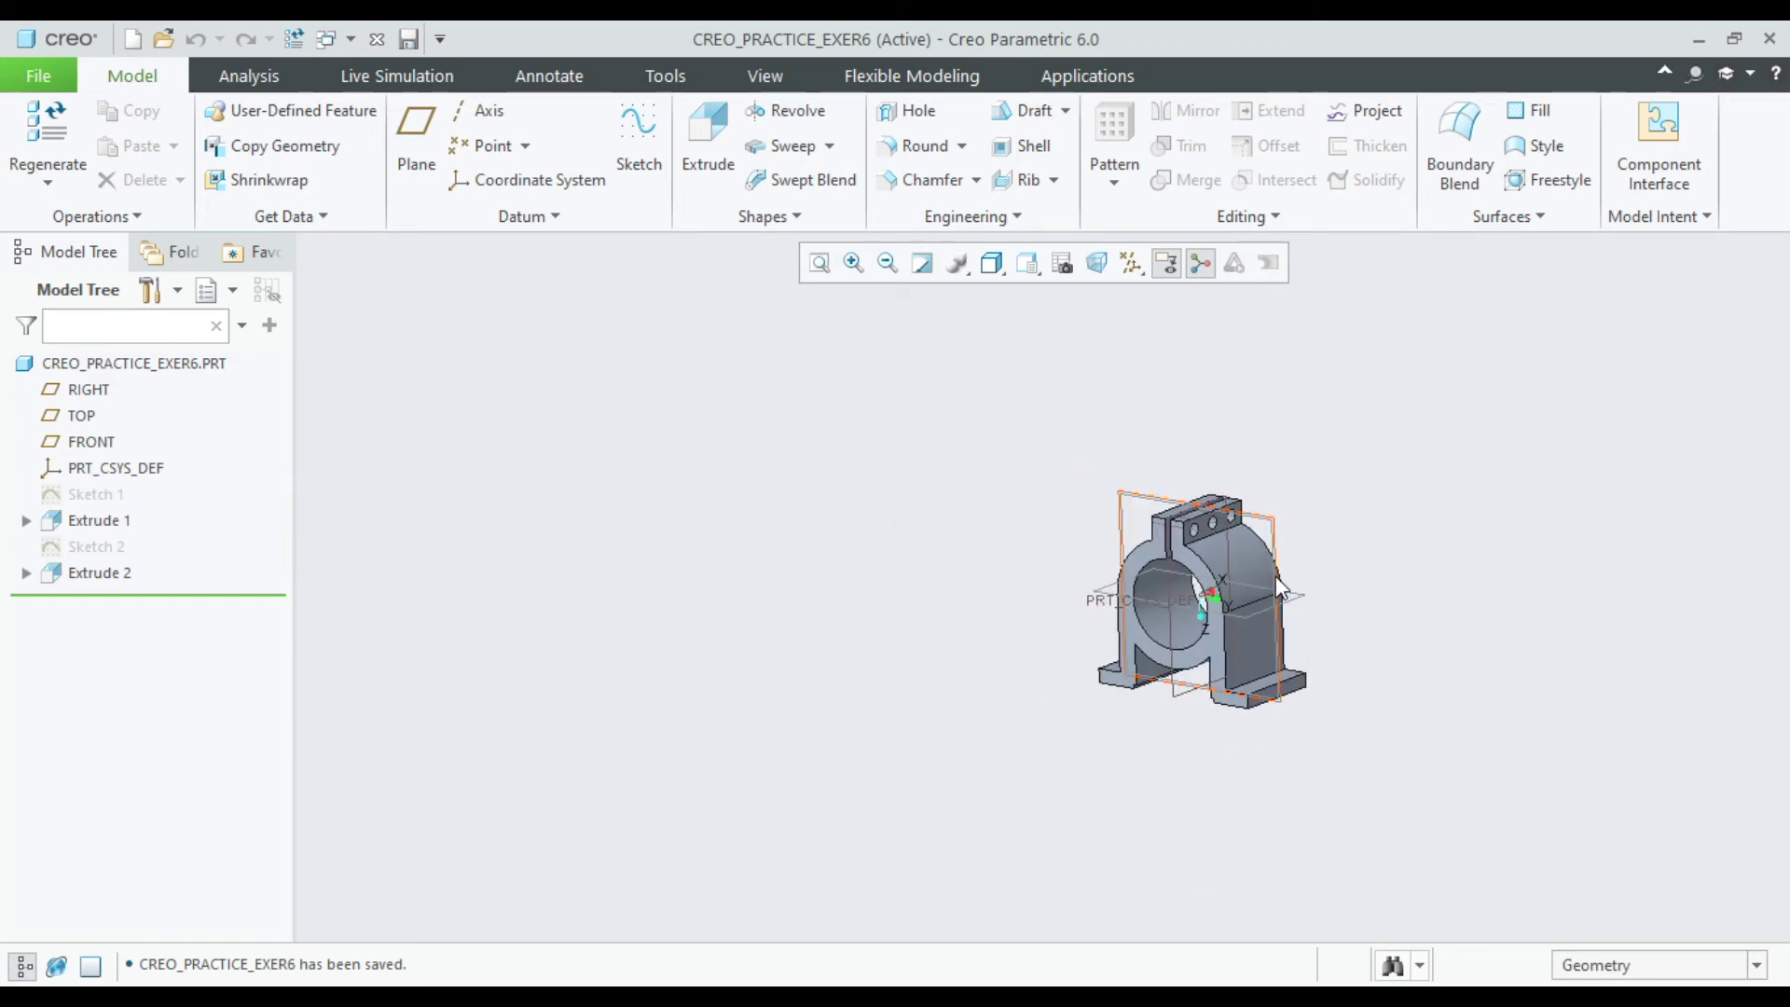
middle_click_drag(1269, 541, 1273, 563)
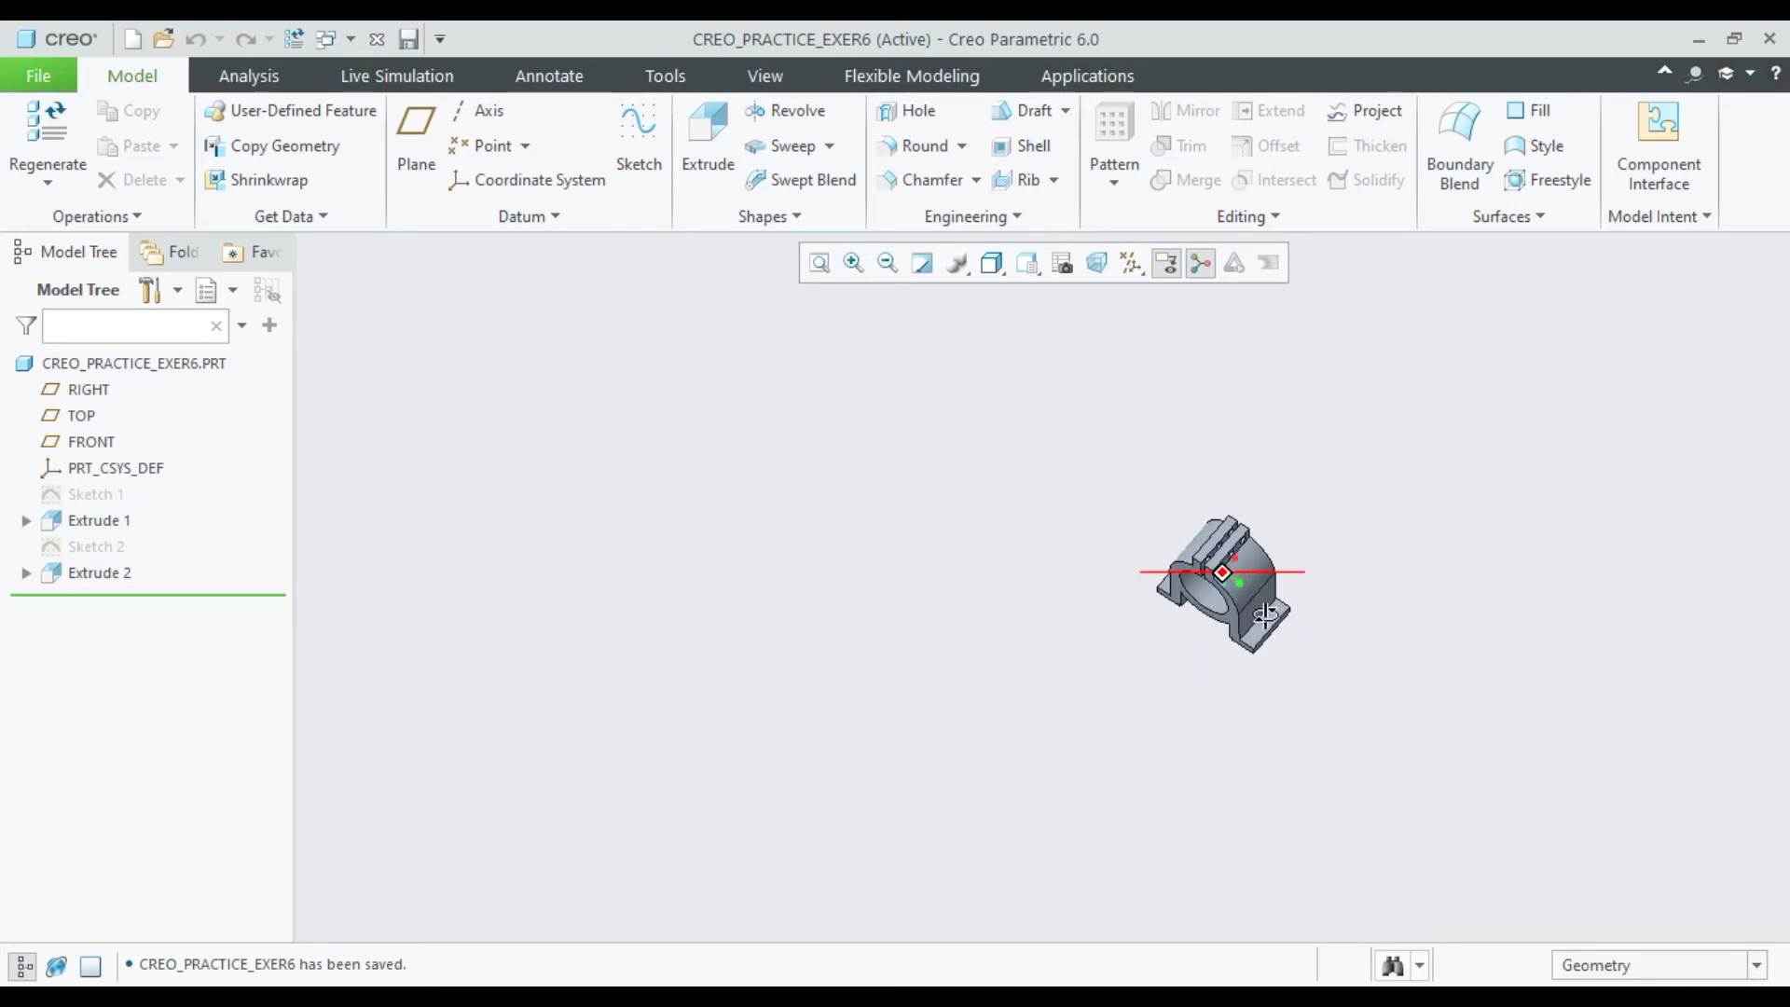
scroll(1275, 569, "down", 5)
left_click(1290, 553)
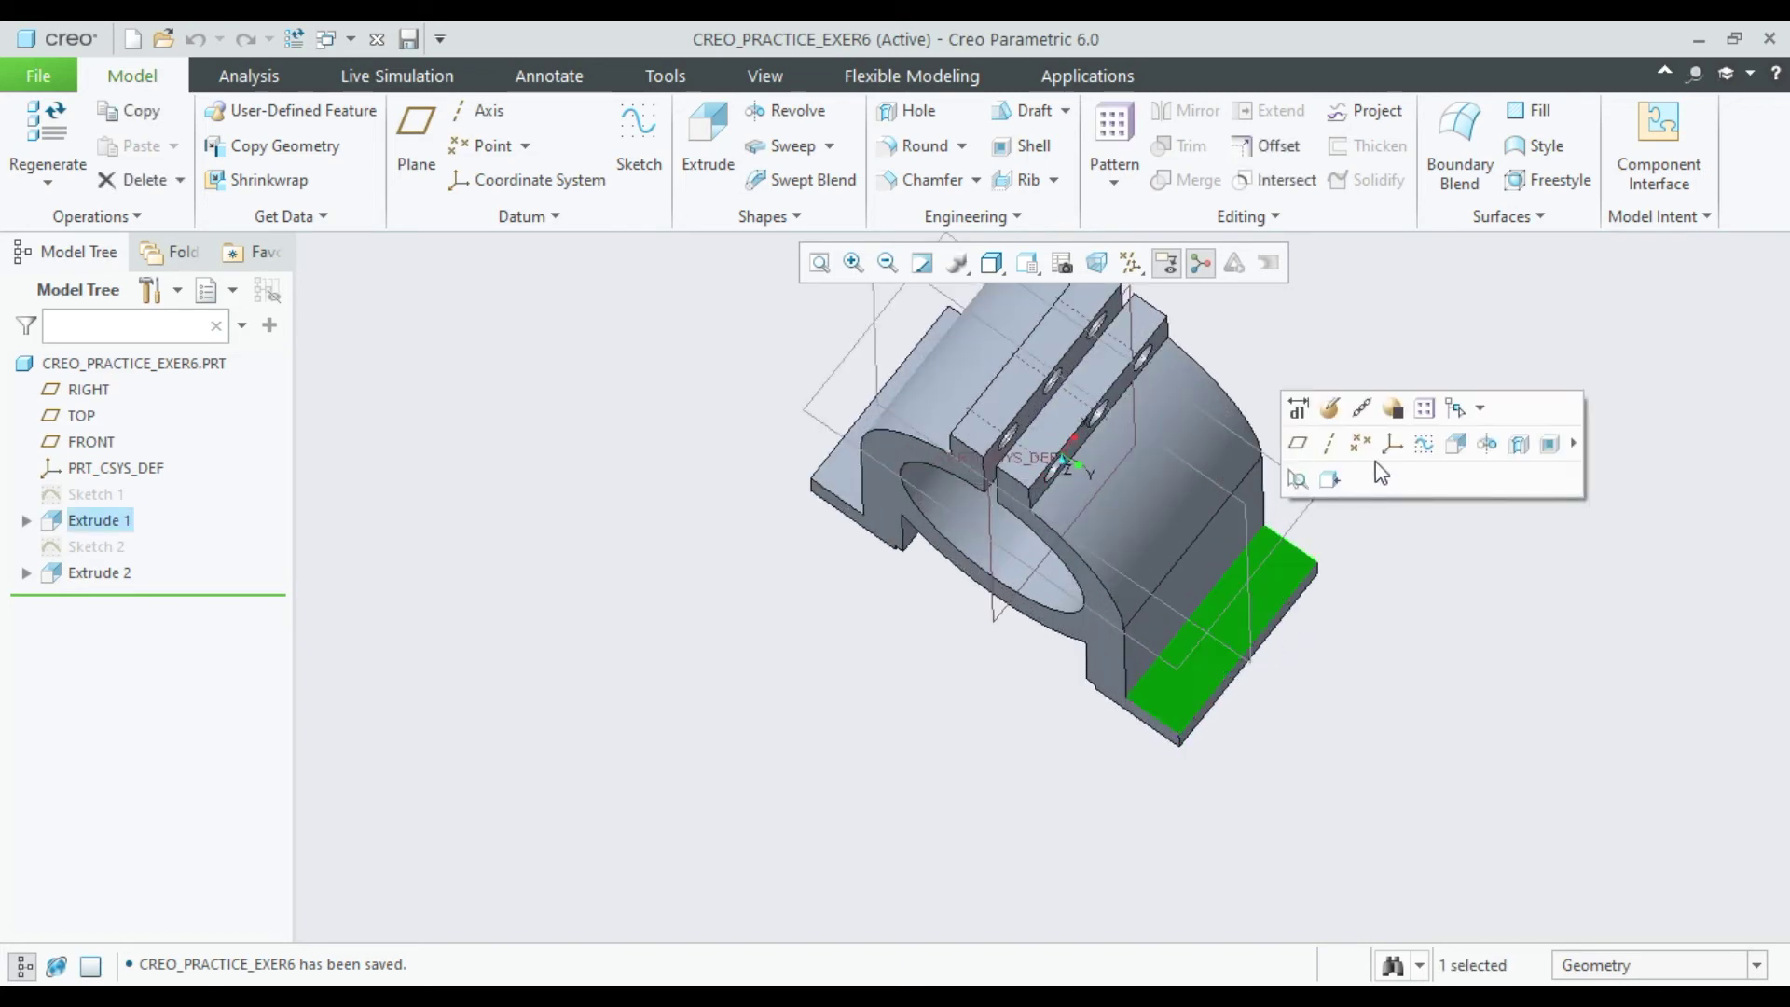
left_click(1418, 450)
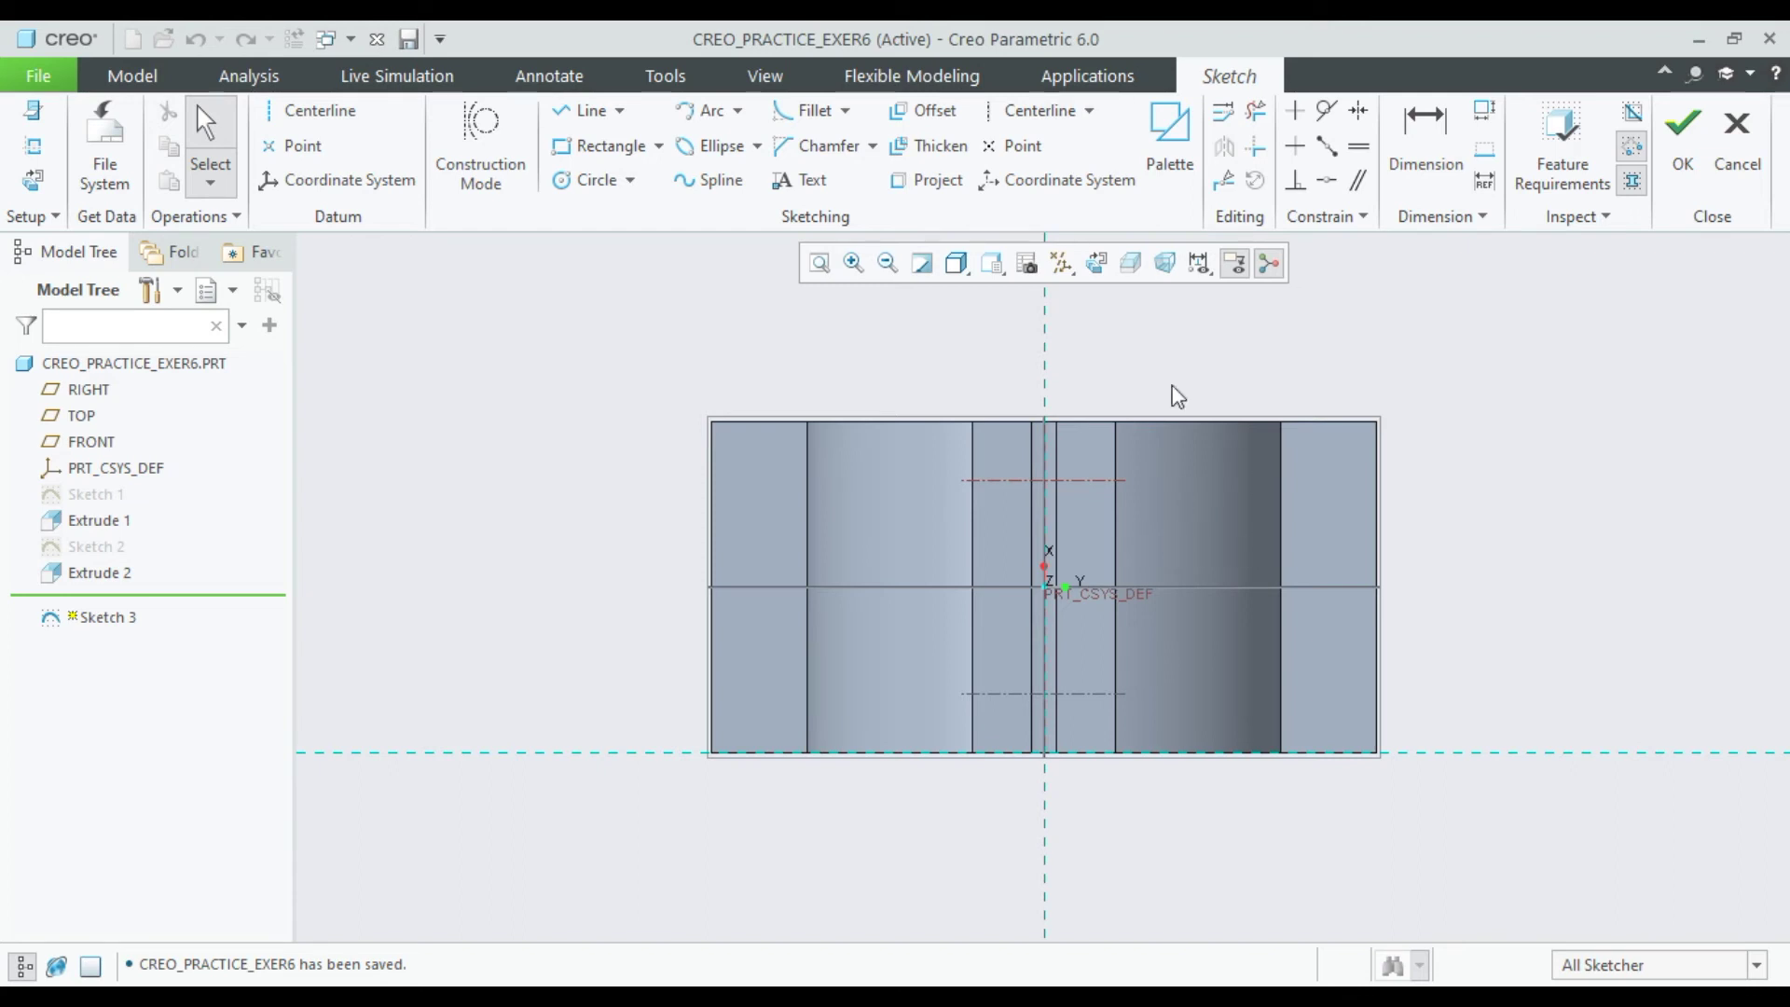
left_click(591, 180)
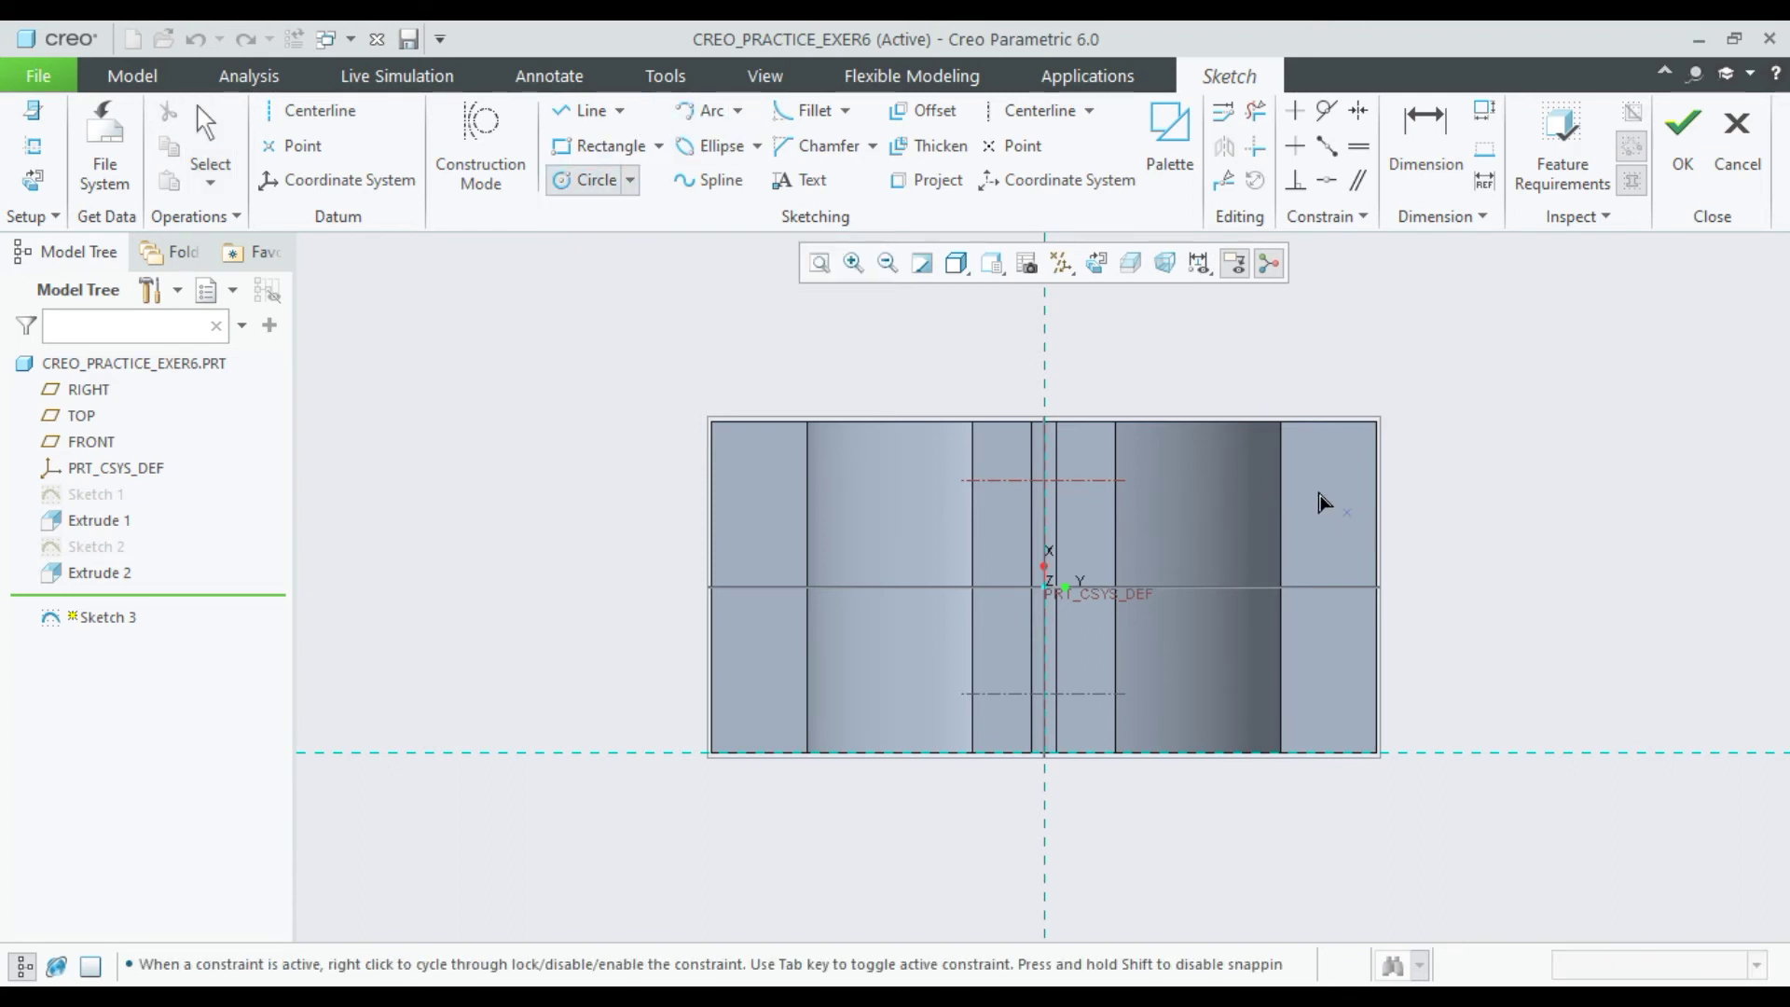
mouse_move(1328, 422)
middle_click(1331, 510)
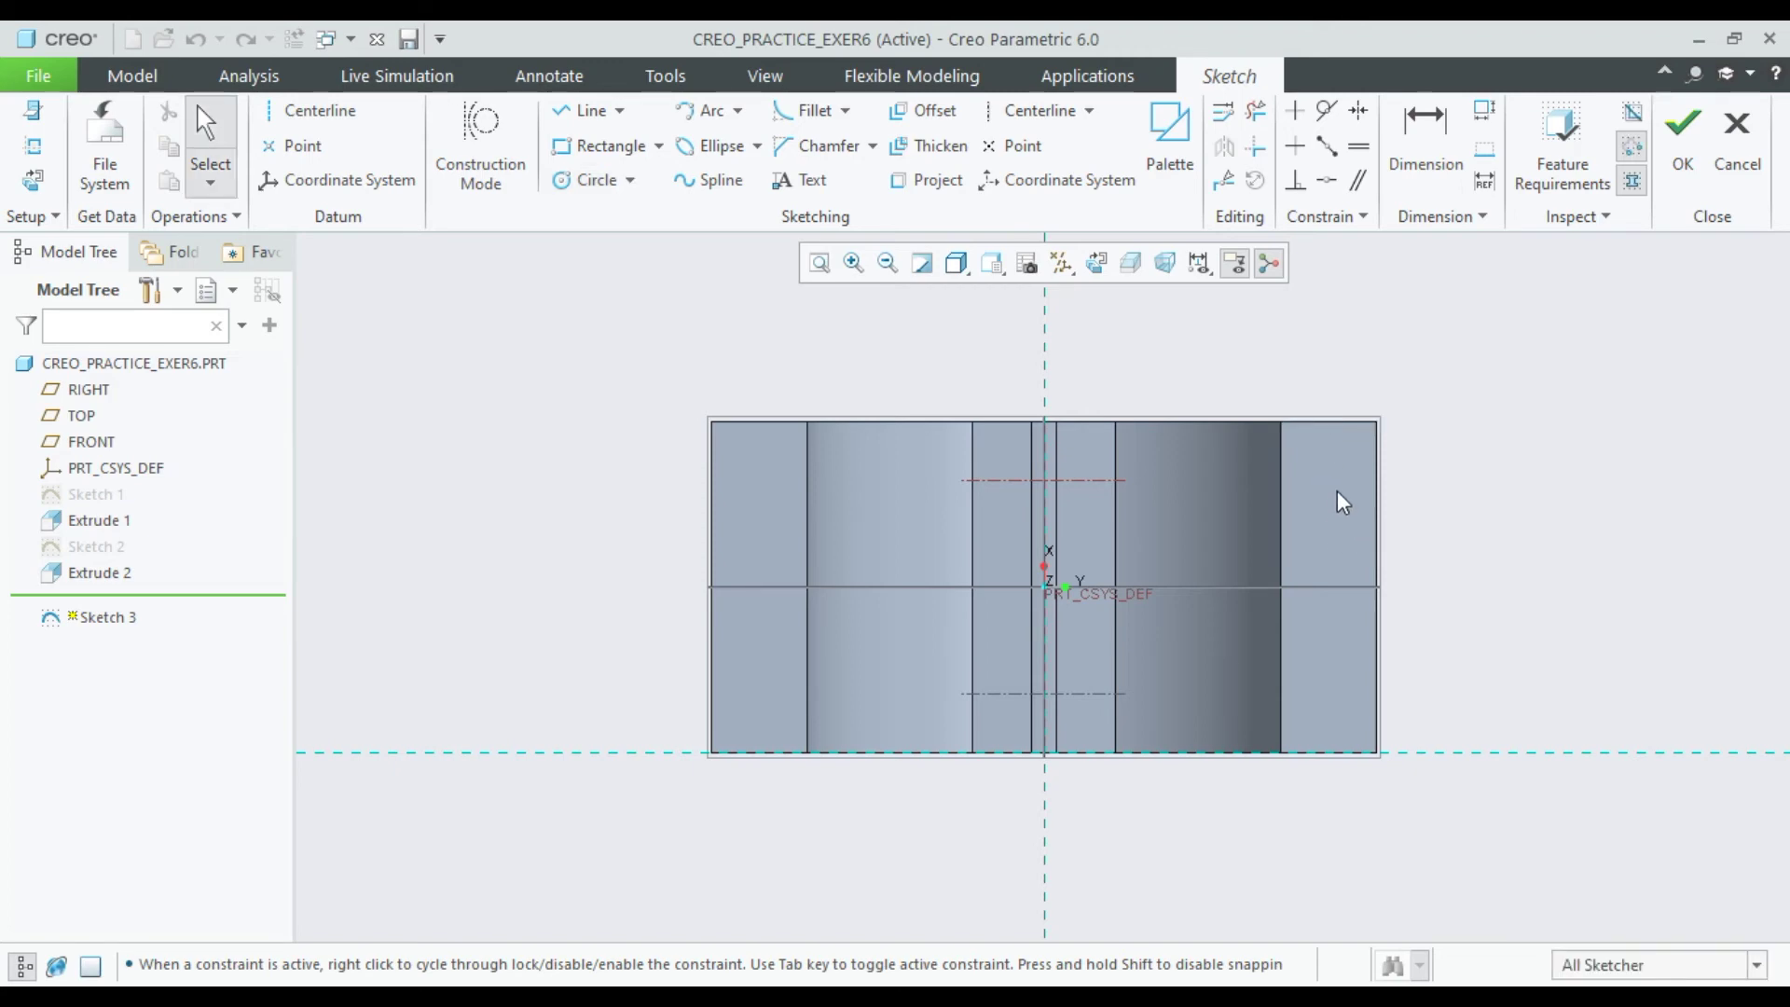
Sketch a circle on the foot's face near its upper end and set its diameter to 2.
left_click(602, 182)
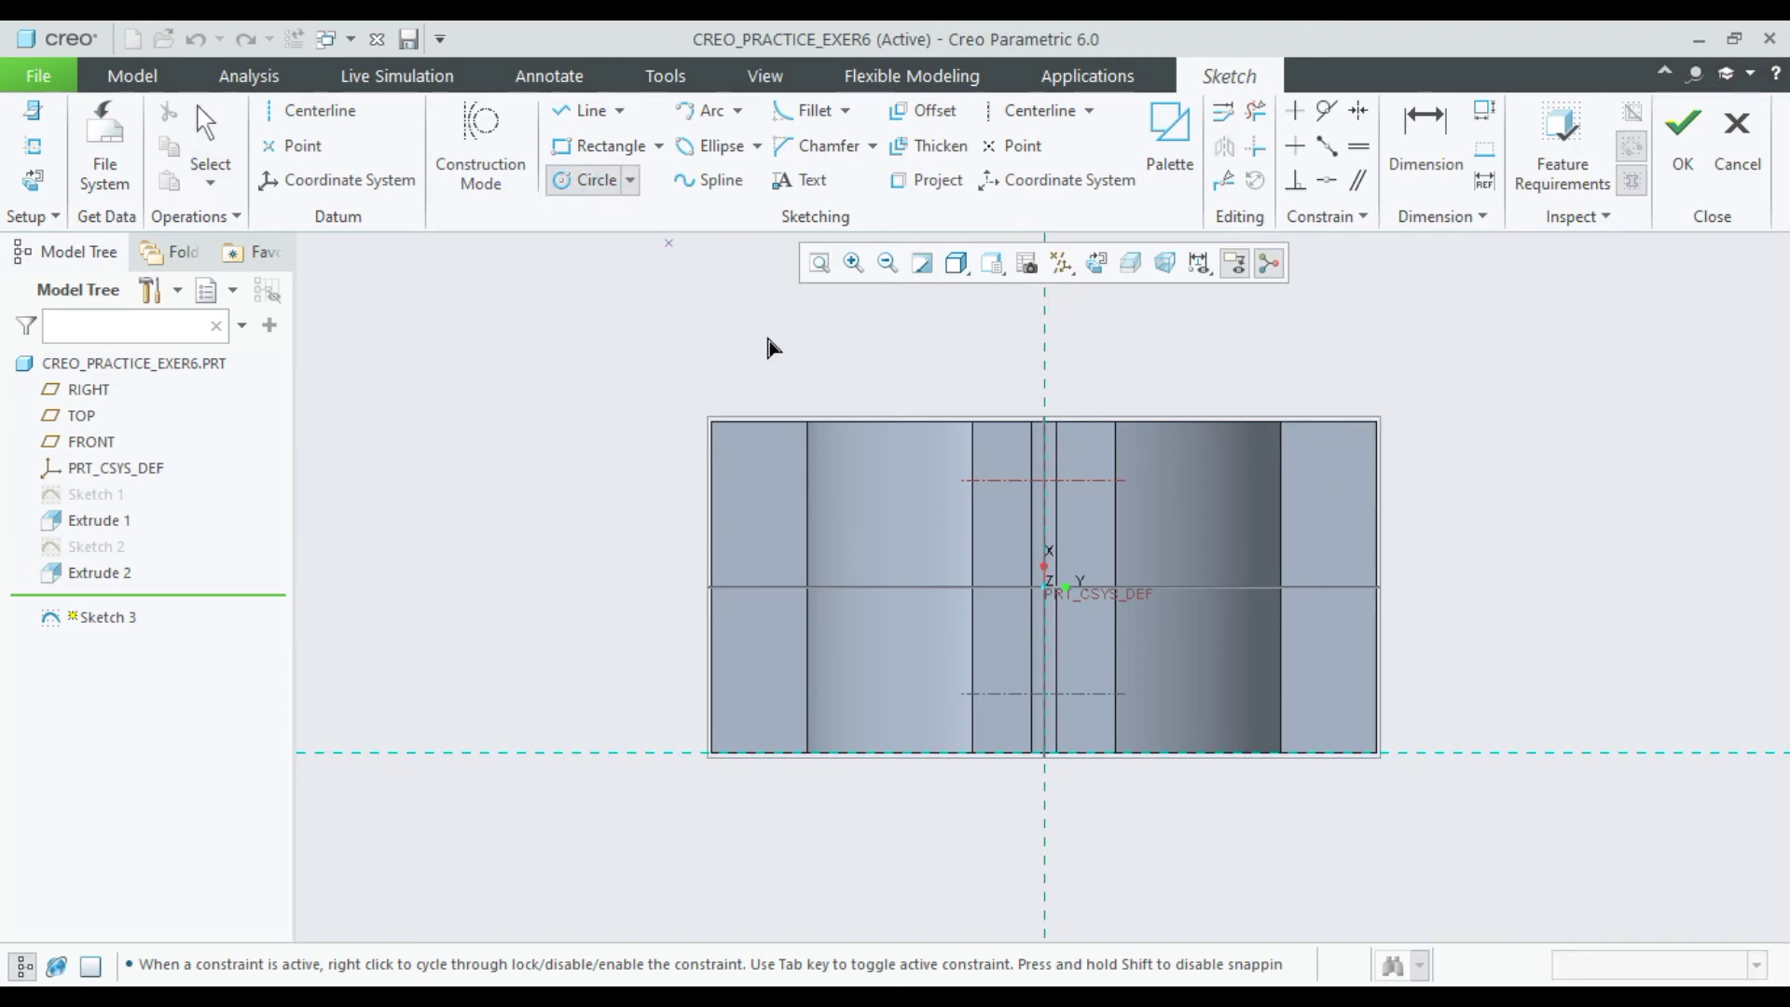
left_click(1328, 491)
left_click(1327, 528)
middle_click(1521, 517)
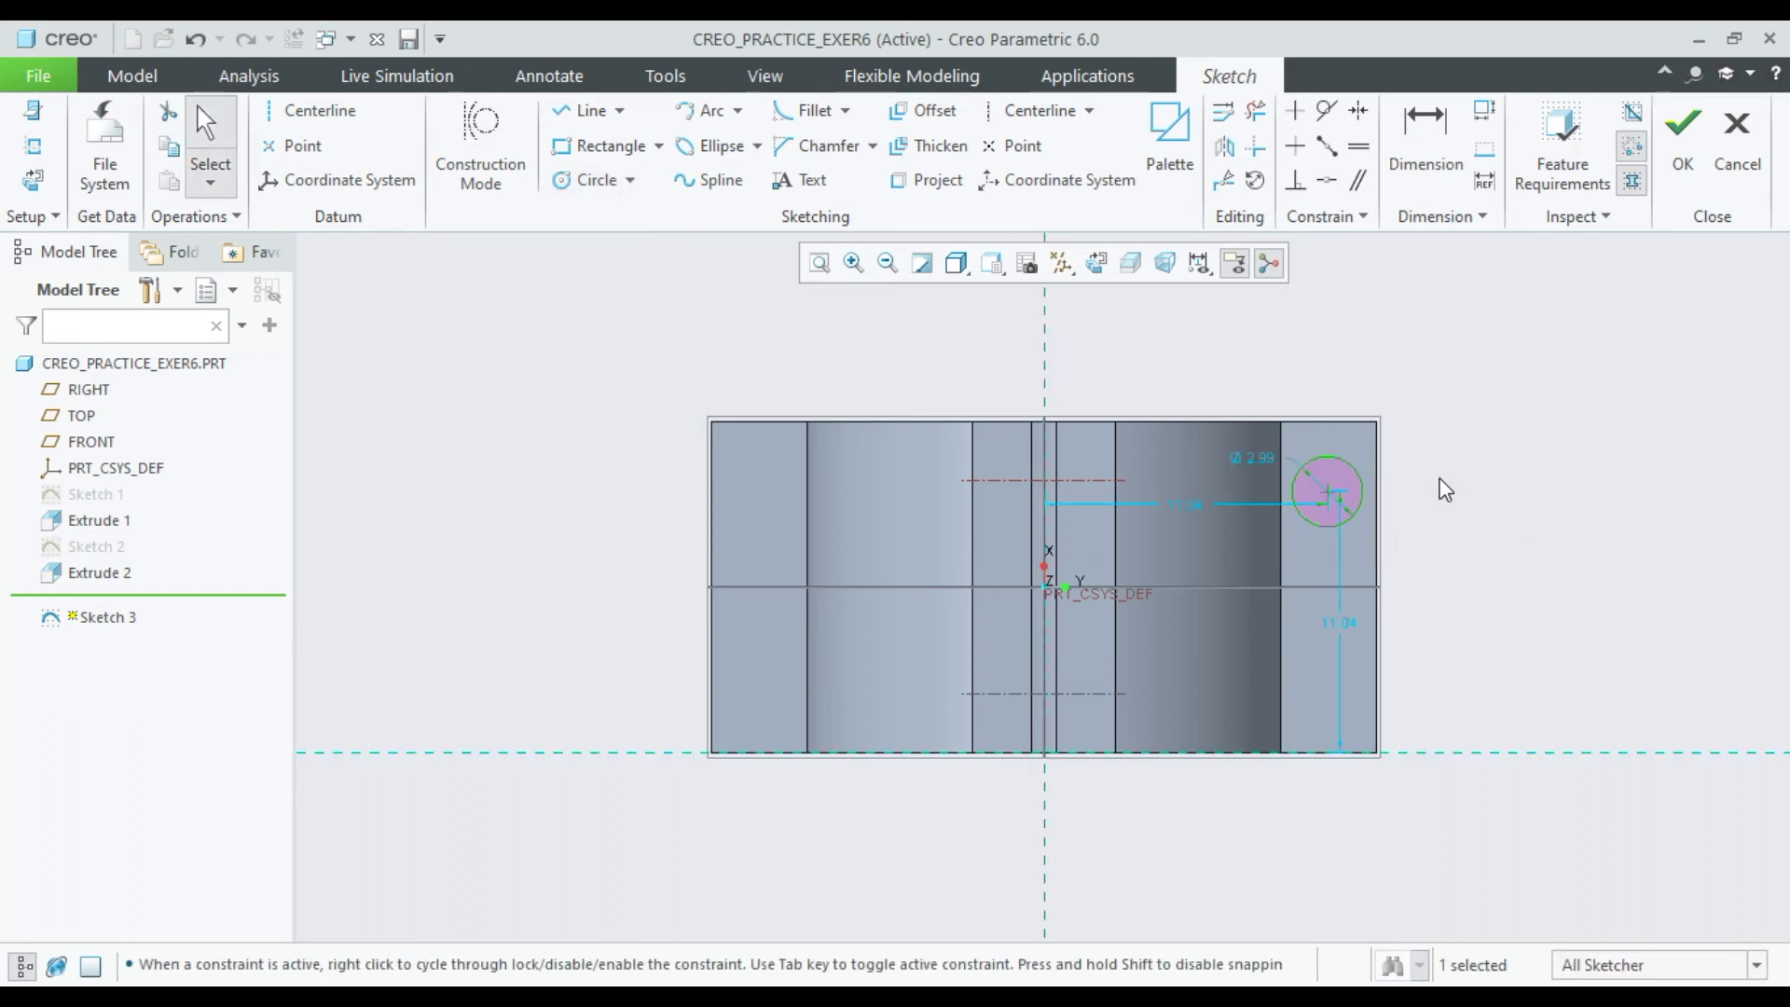
scroll(1444, 488, "up", 2)
double_click(1180, 445)
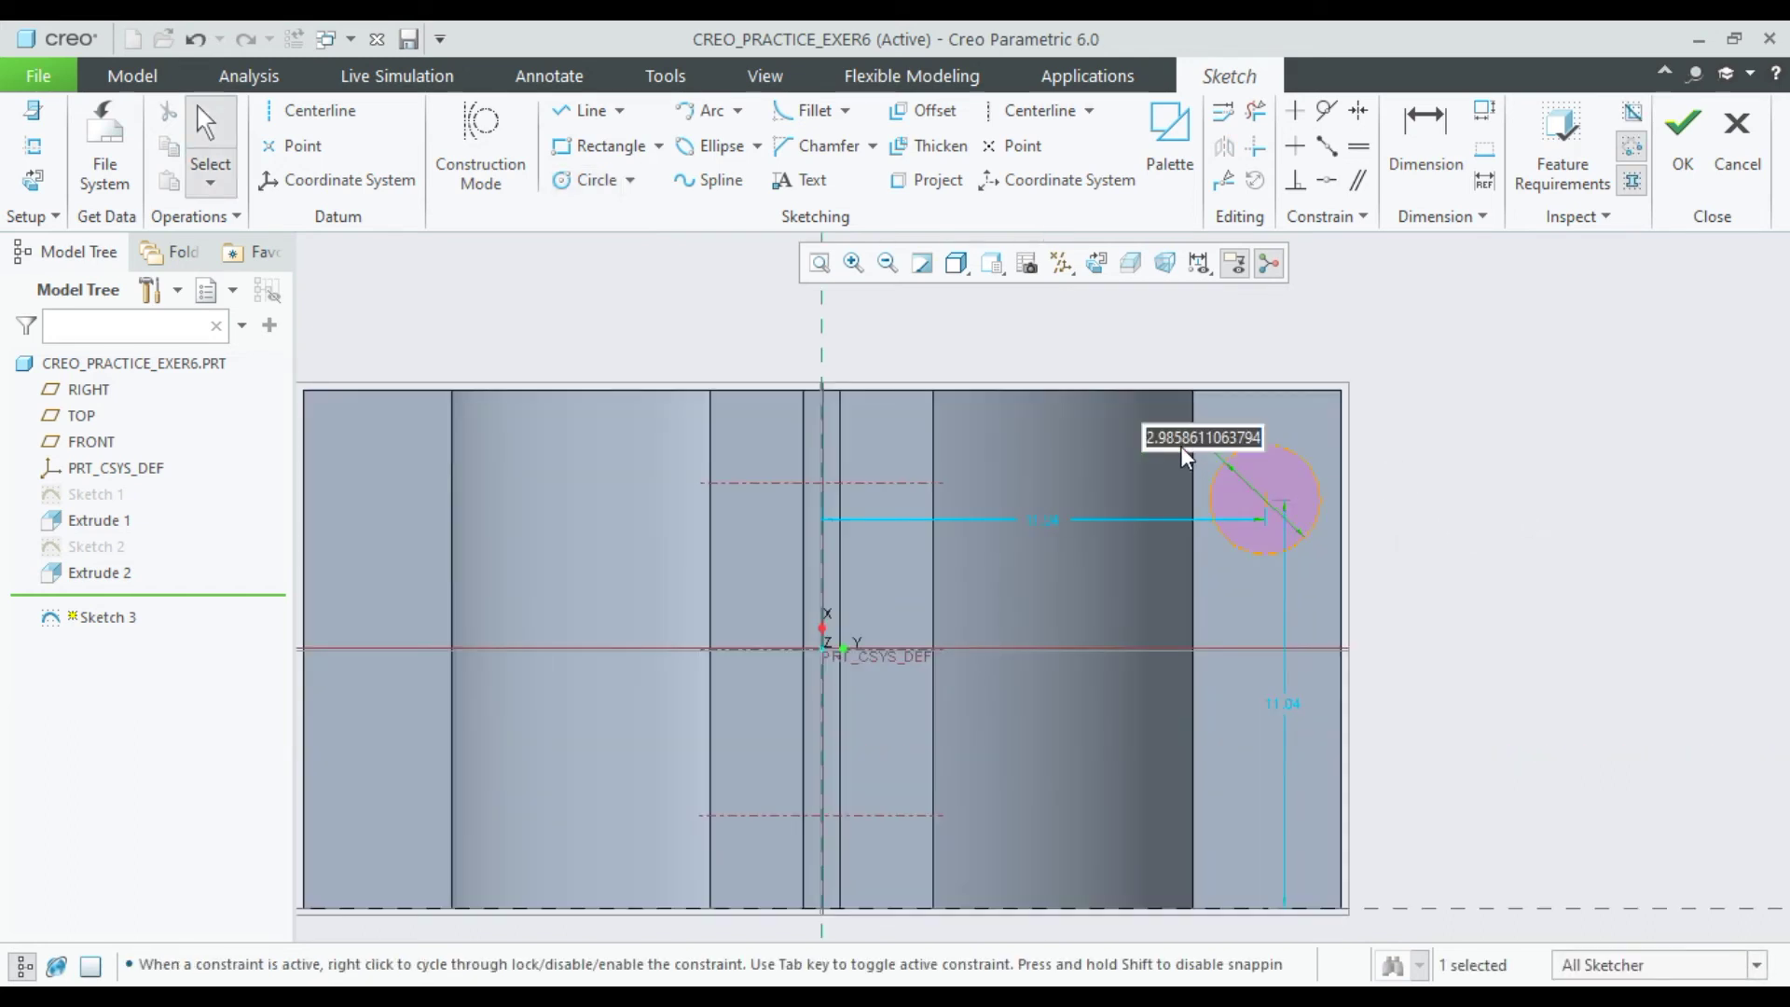
type("2")
key("Return")
left_click(1432, 513)
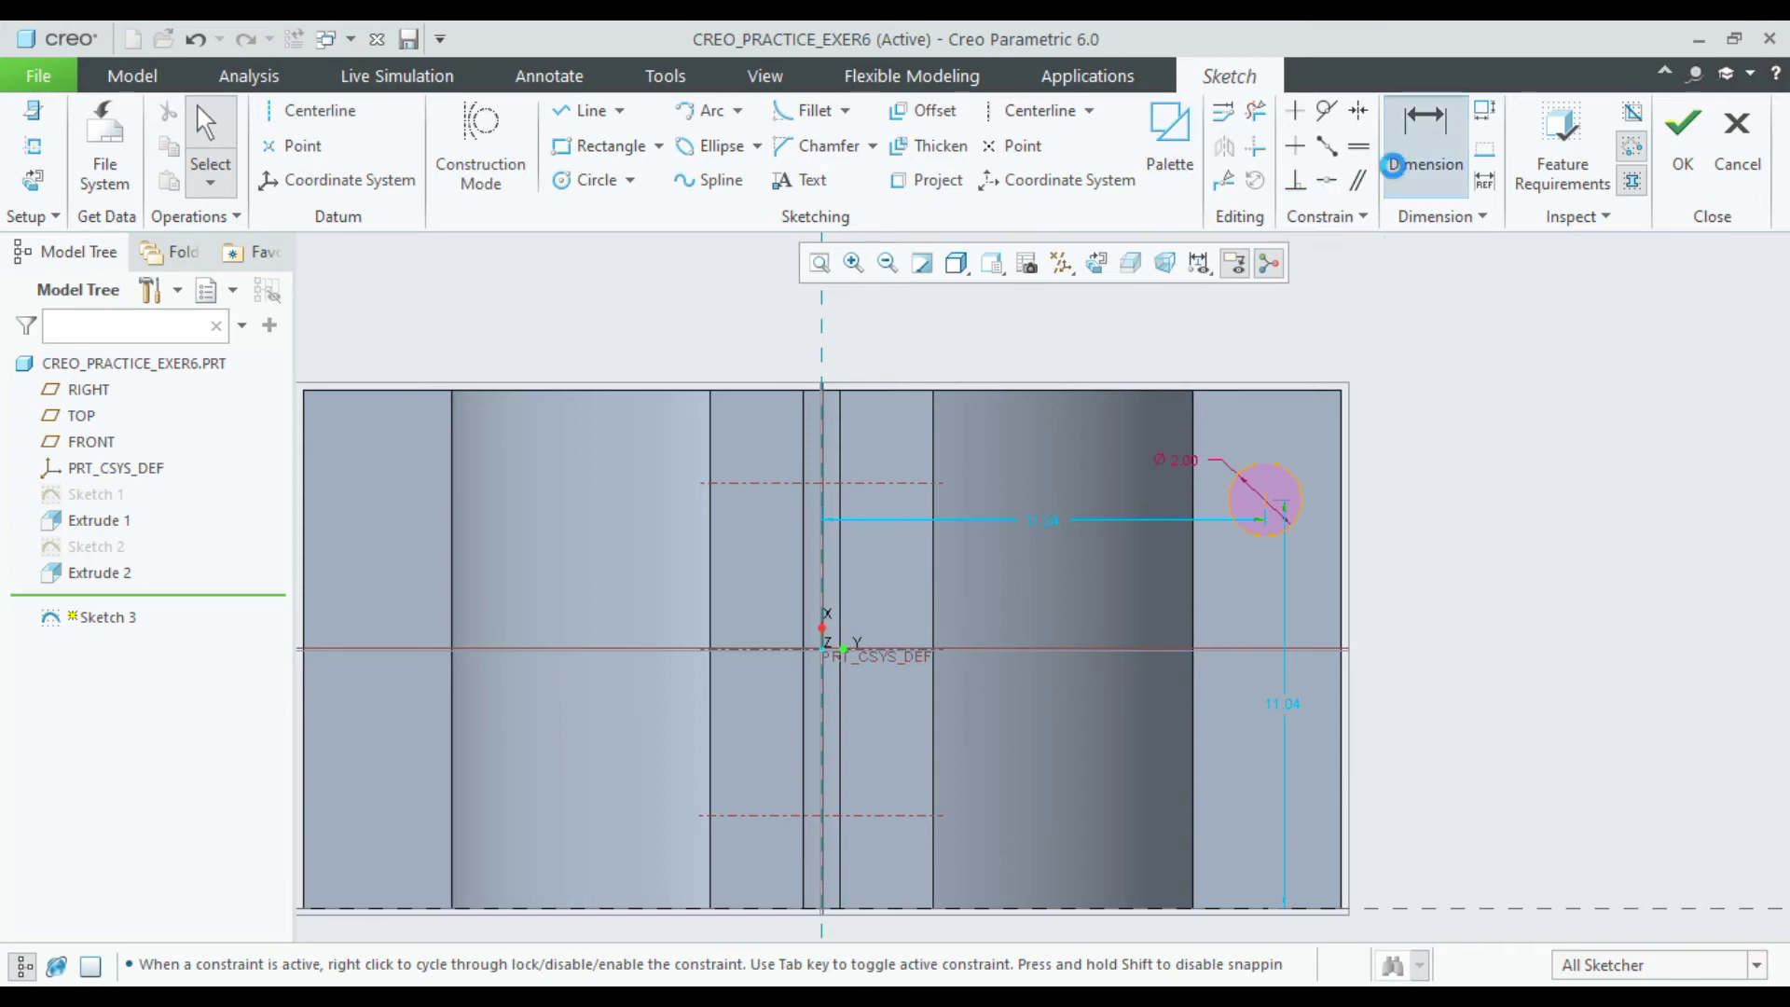
Dimension the circle's center from the foot's upper edge and set the distance to 2.8.
left_click(1424, 144)
left_click(1268, 516)
left_click(1257, 389)
middle_click(1457, 491)
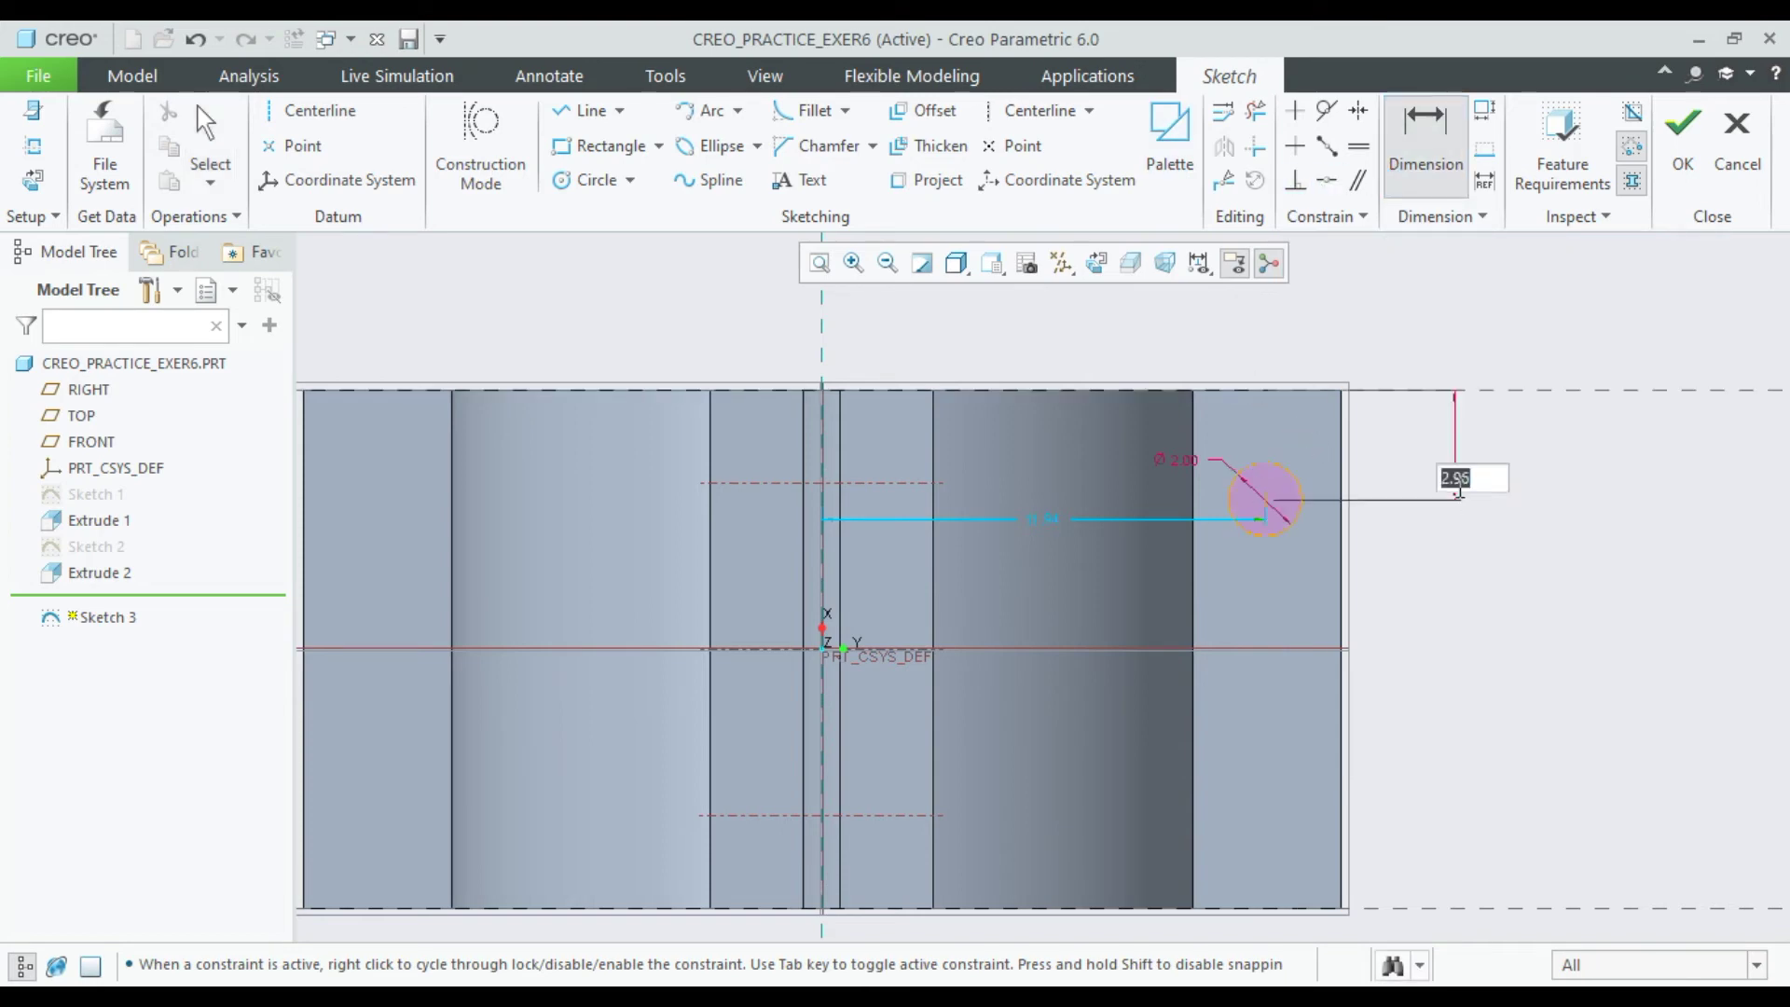
type("2")
key("Return")
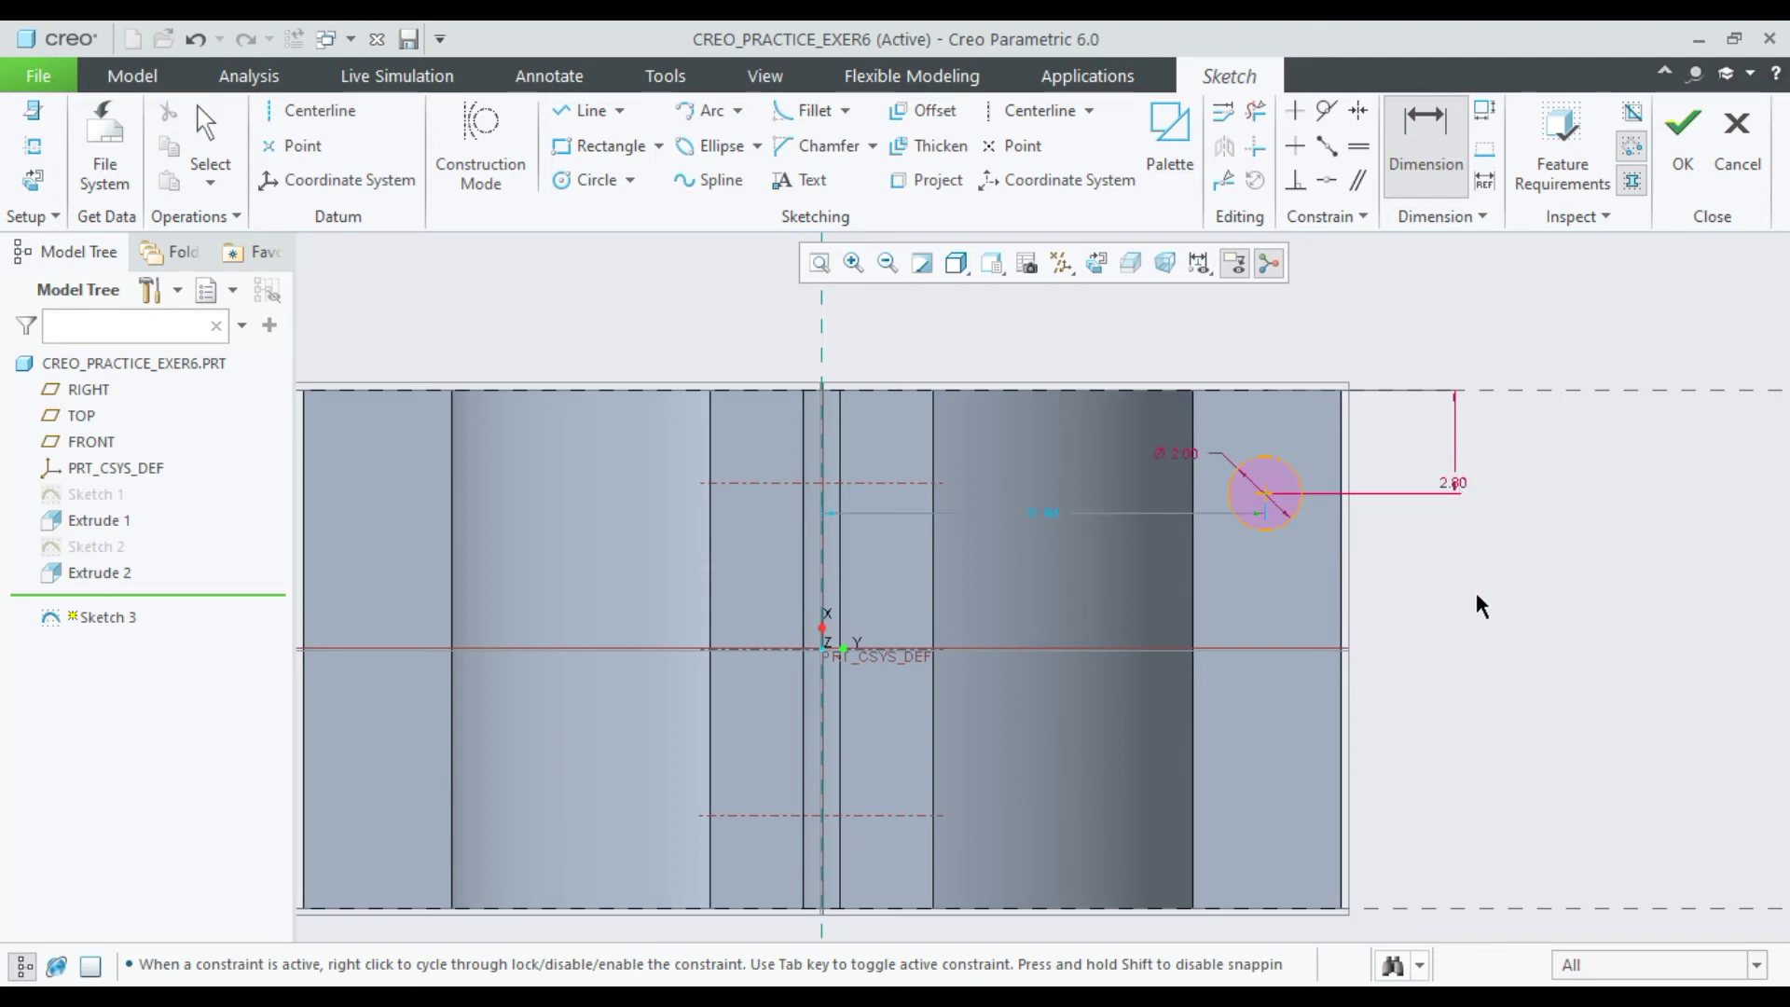
scroll(1463, 572, "down", 3)
scroll(1558, 579, "up", 3)
middle_click(1512, 576)
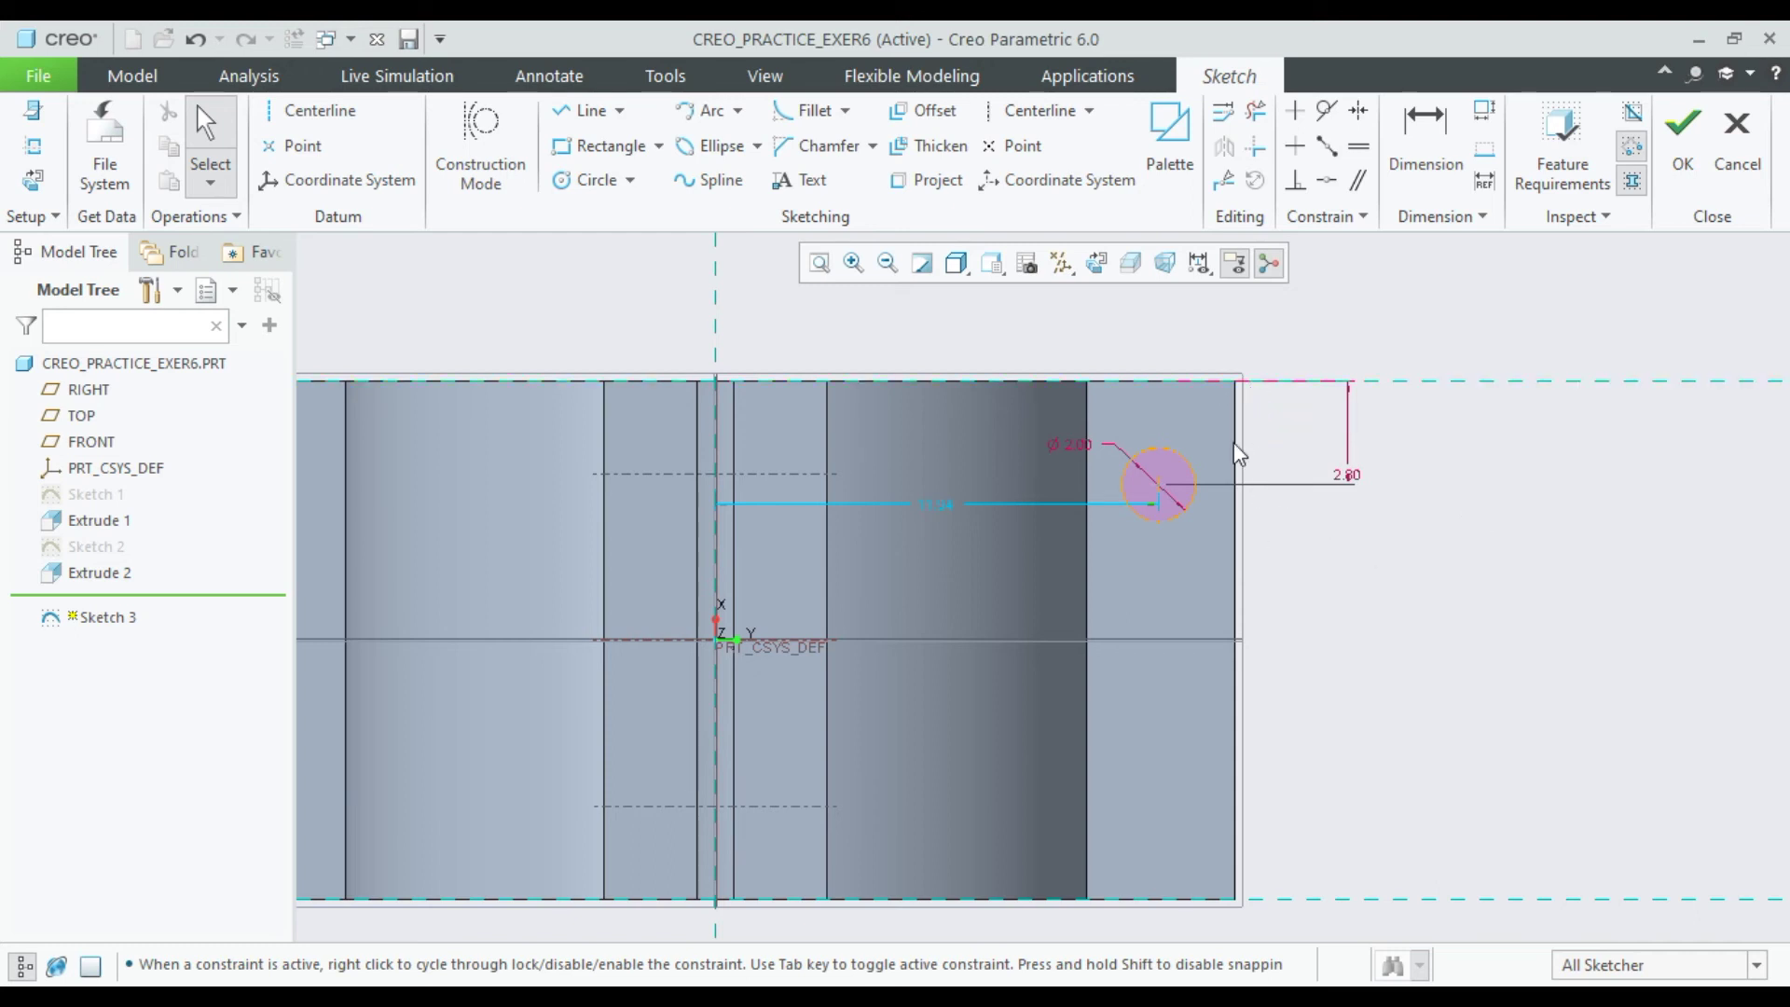
Set the distance from the circle's center to the foot's outer edge to 2, move the 2.8 dimension clear and finish the sketch.
left_click(1424, 140)
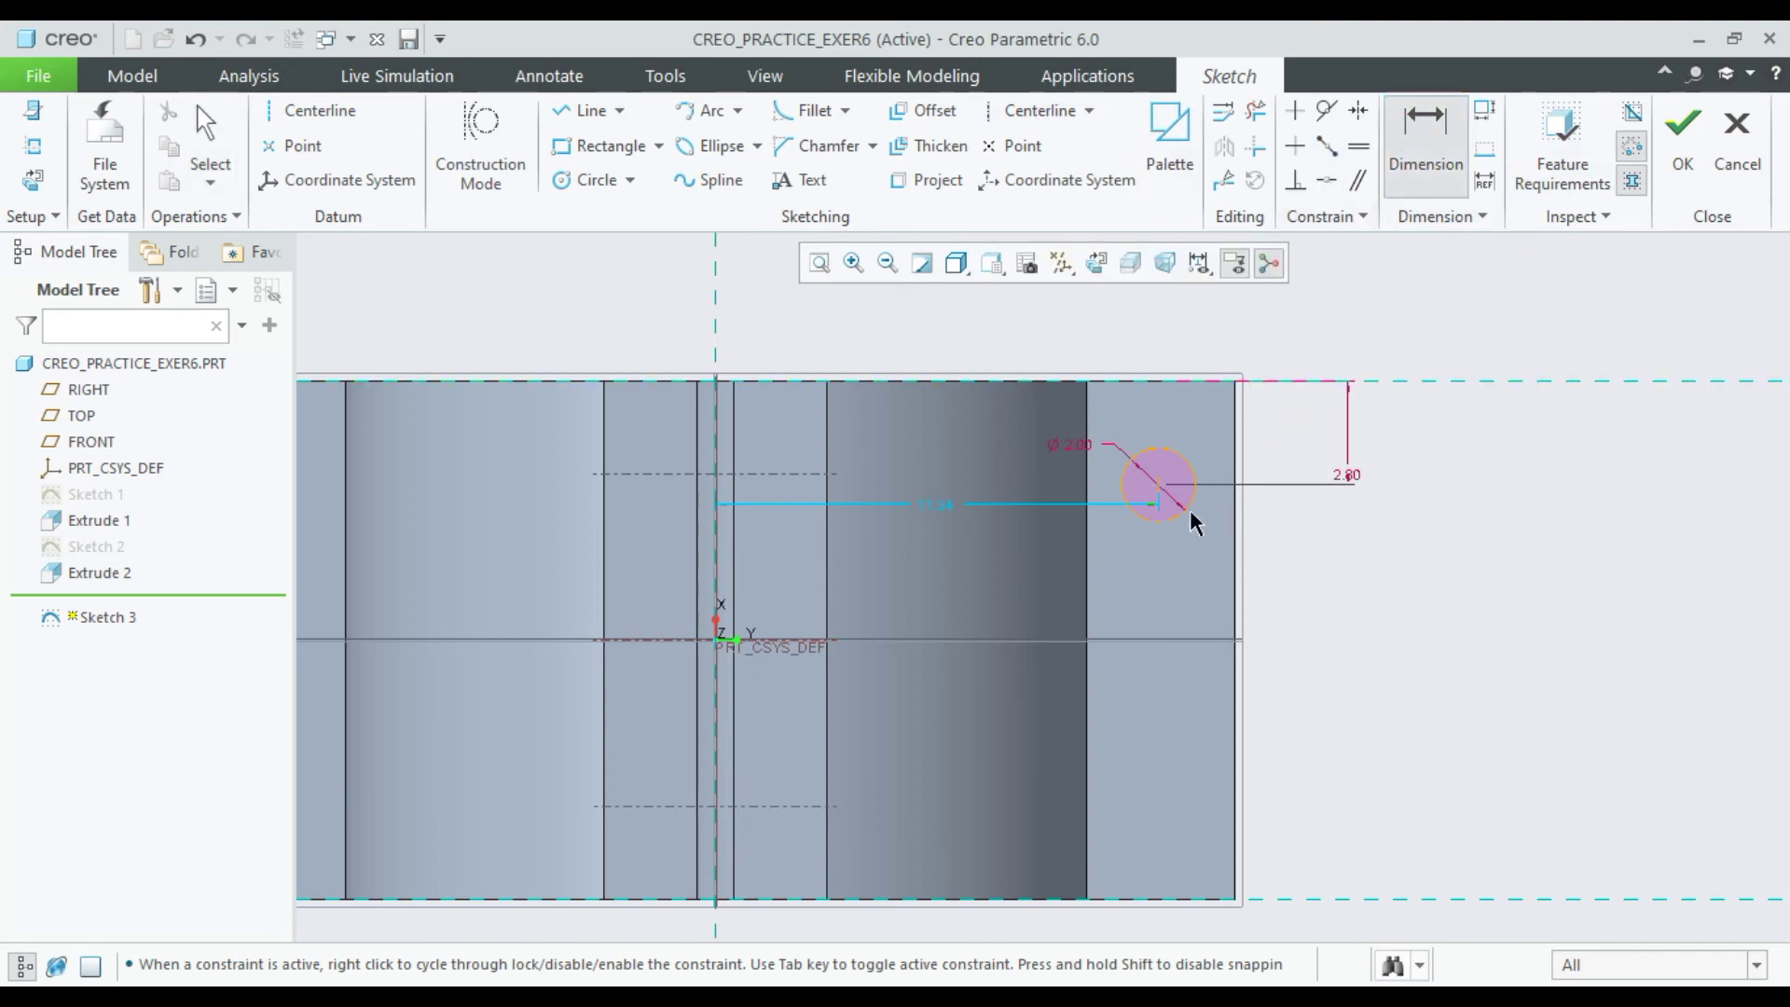
left_click(1237, 563)
middle_click(1368, 522)
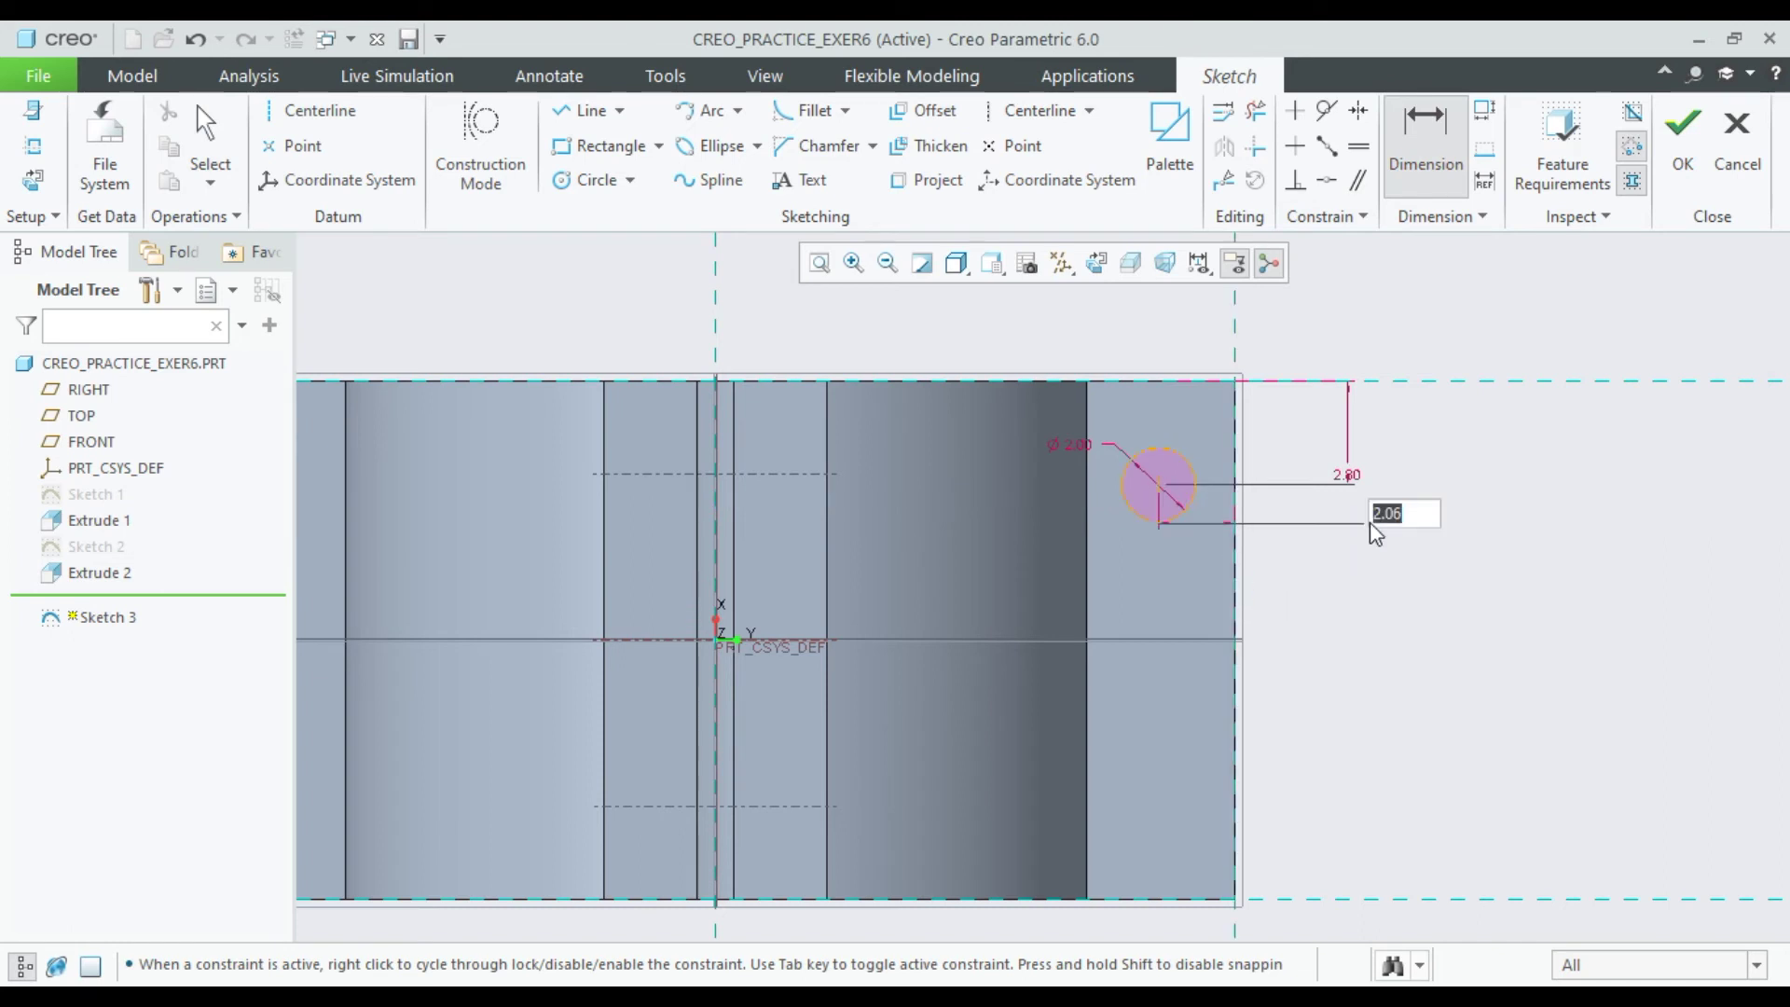
type("2")
key("Return")
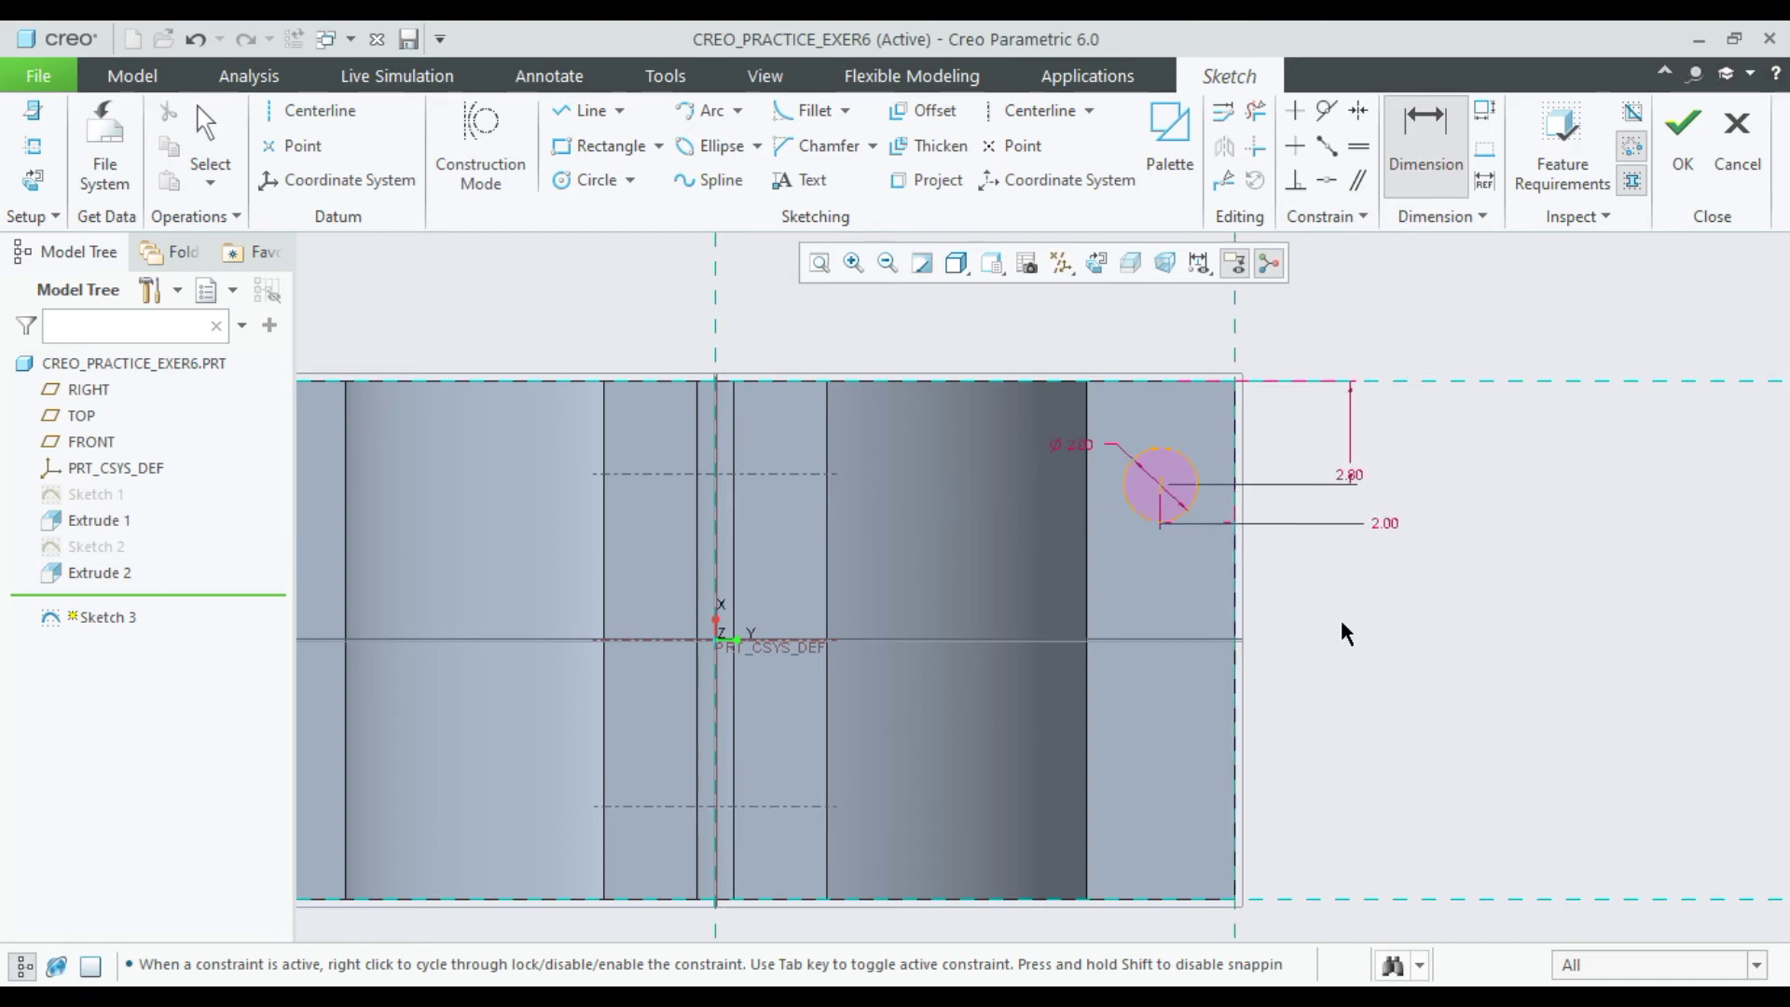
middle_click(1336, 676)
left_click_drag(1359, 476, 1392, 428)
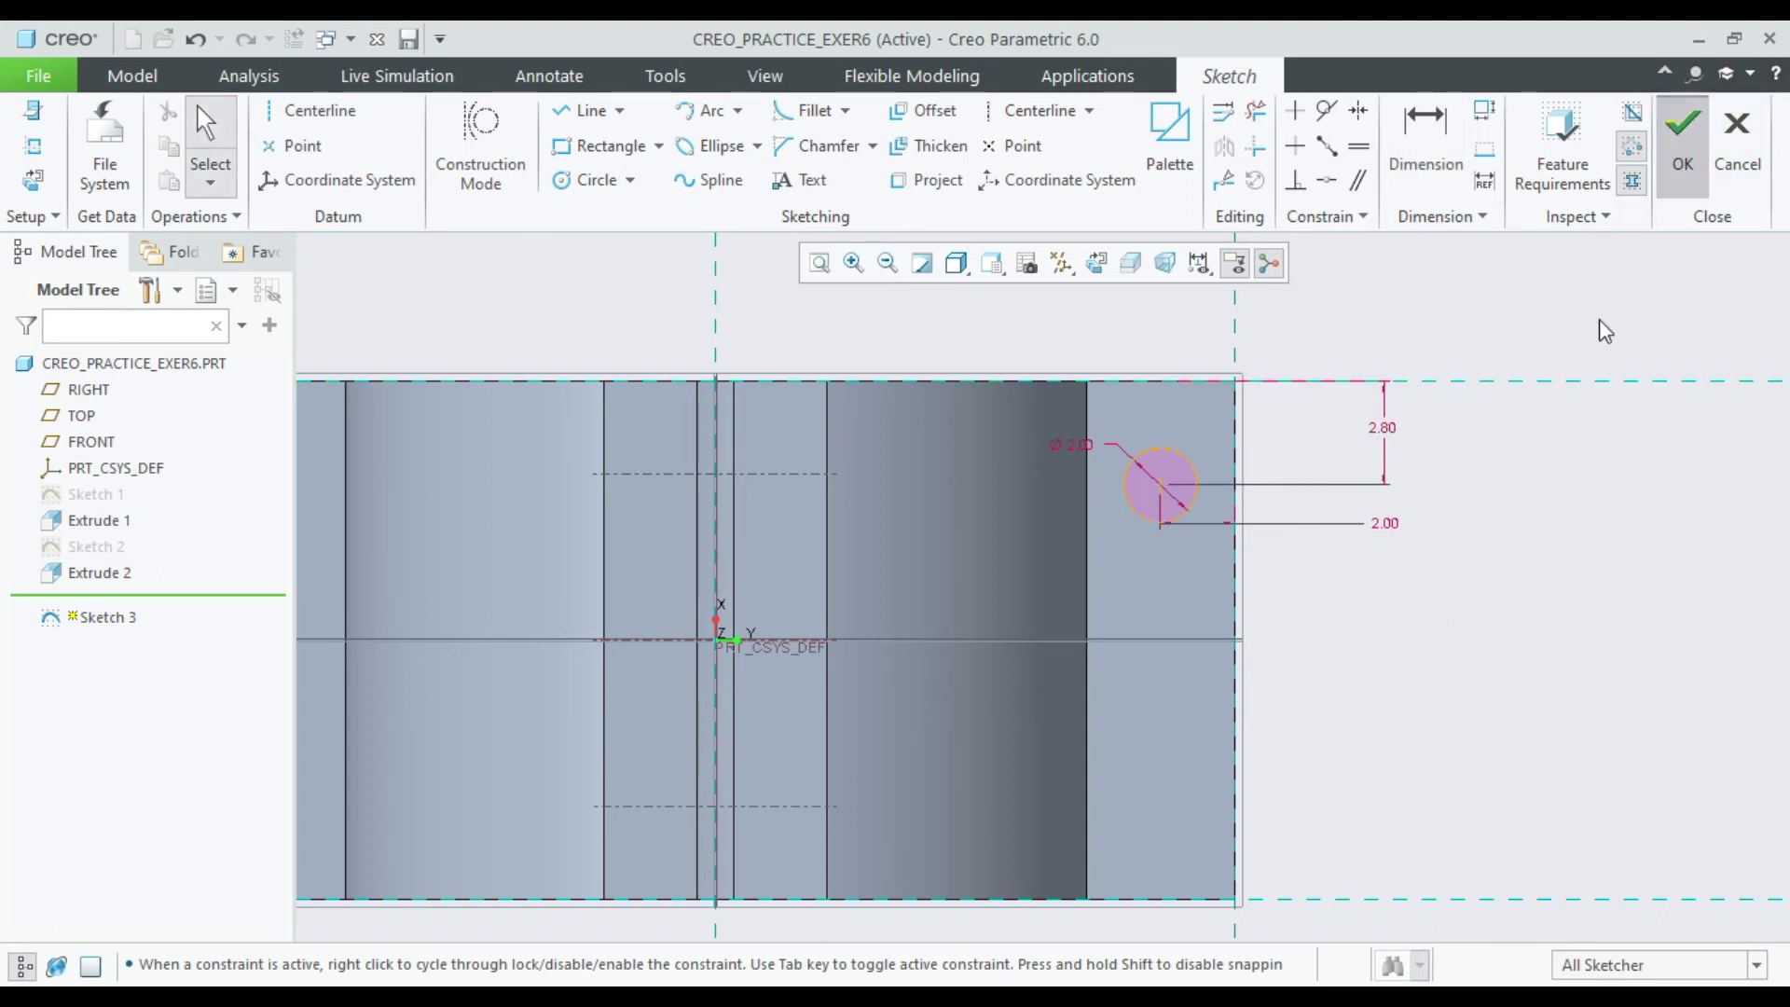
left_click(1683, 125)
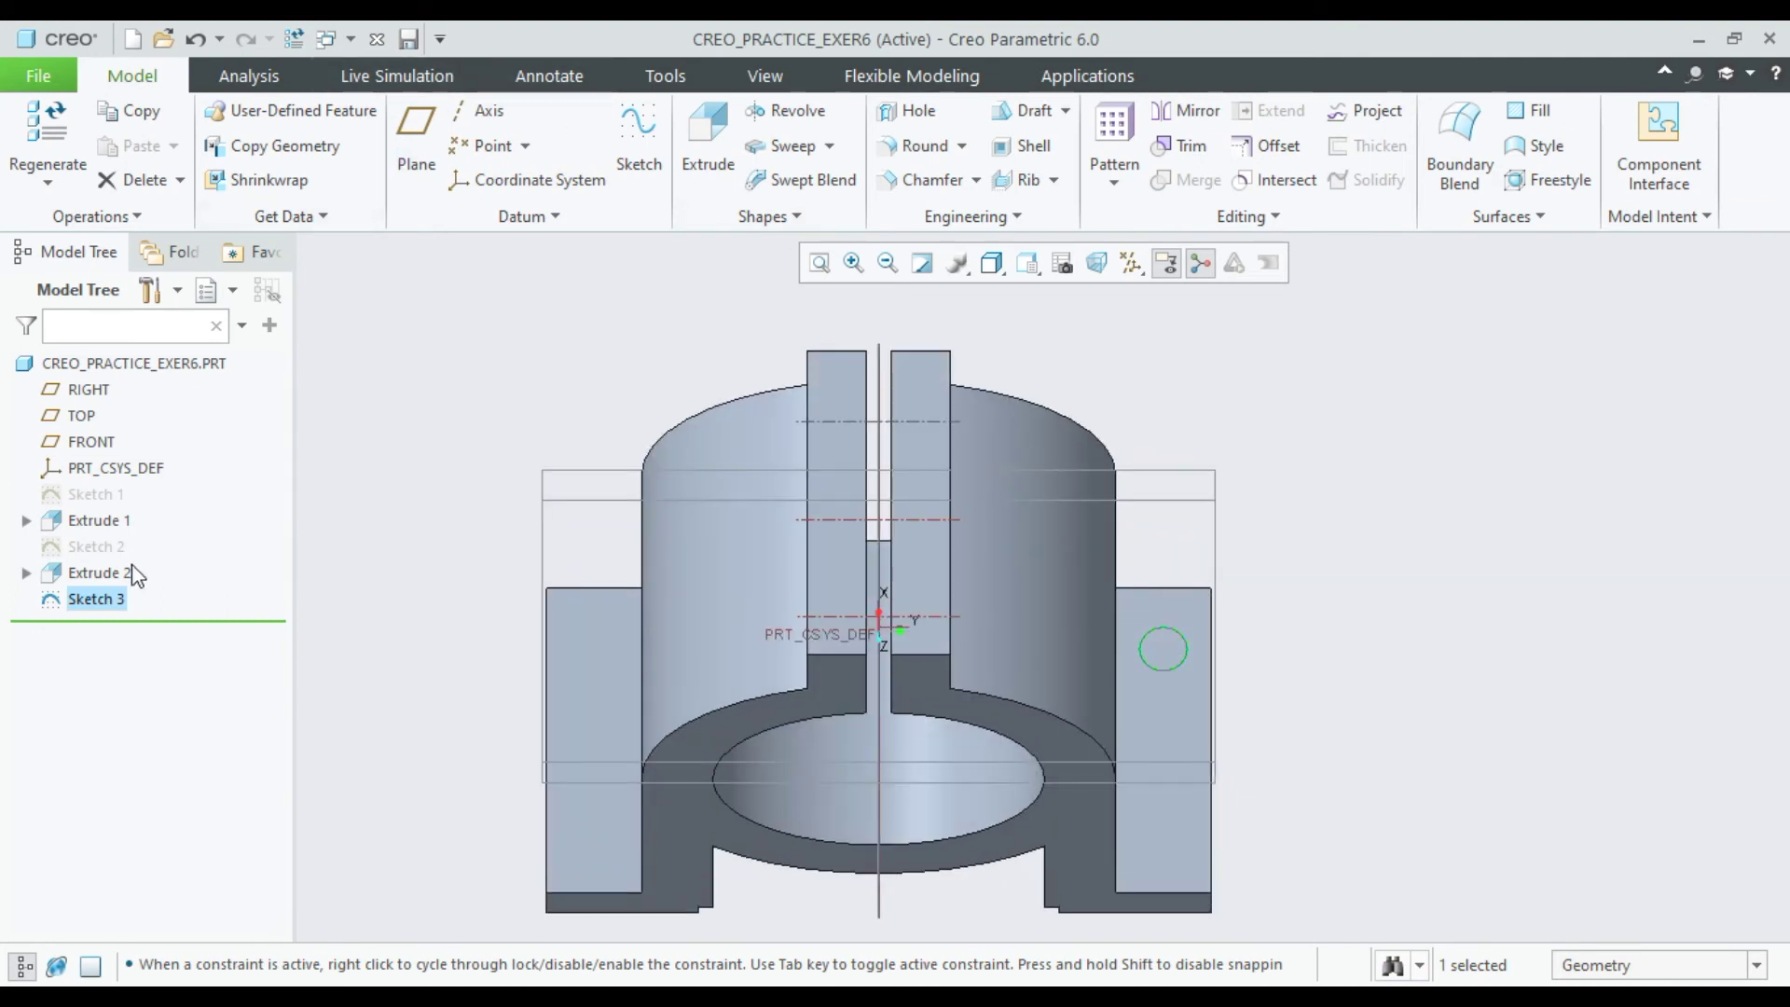
Reopen Sketch 3 for editing and add a horizontal centerline through the origin.
left_click(105, 605)
left_click(145, 449)
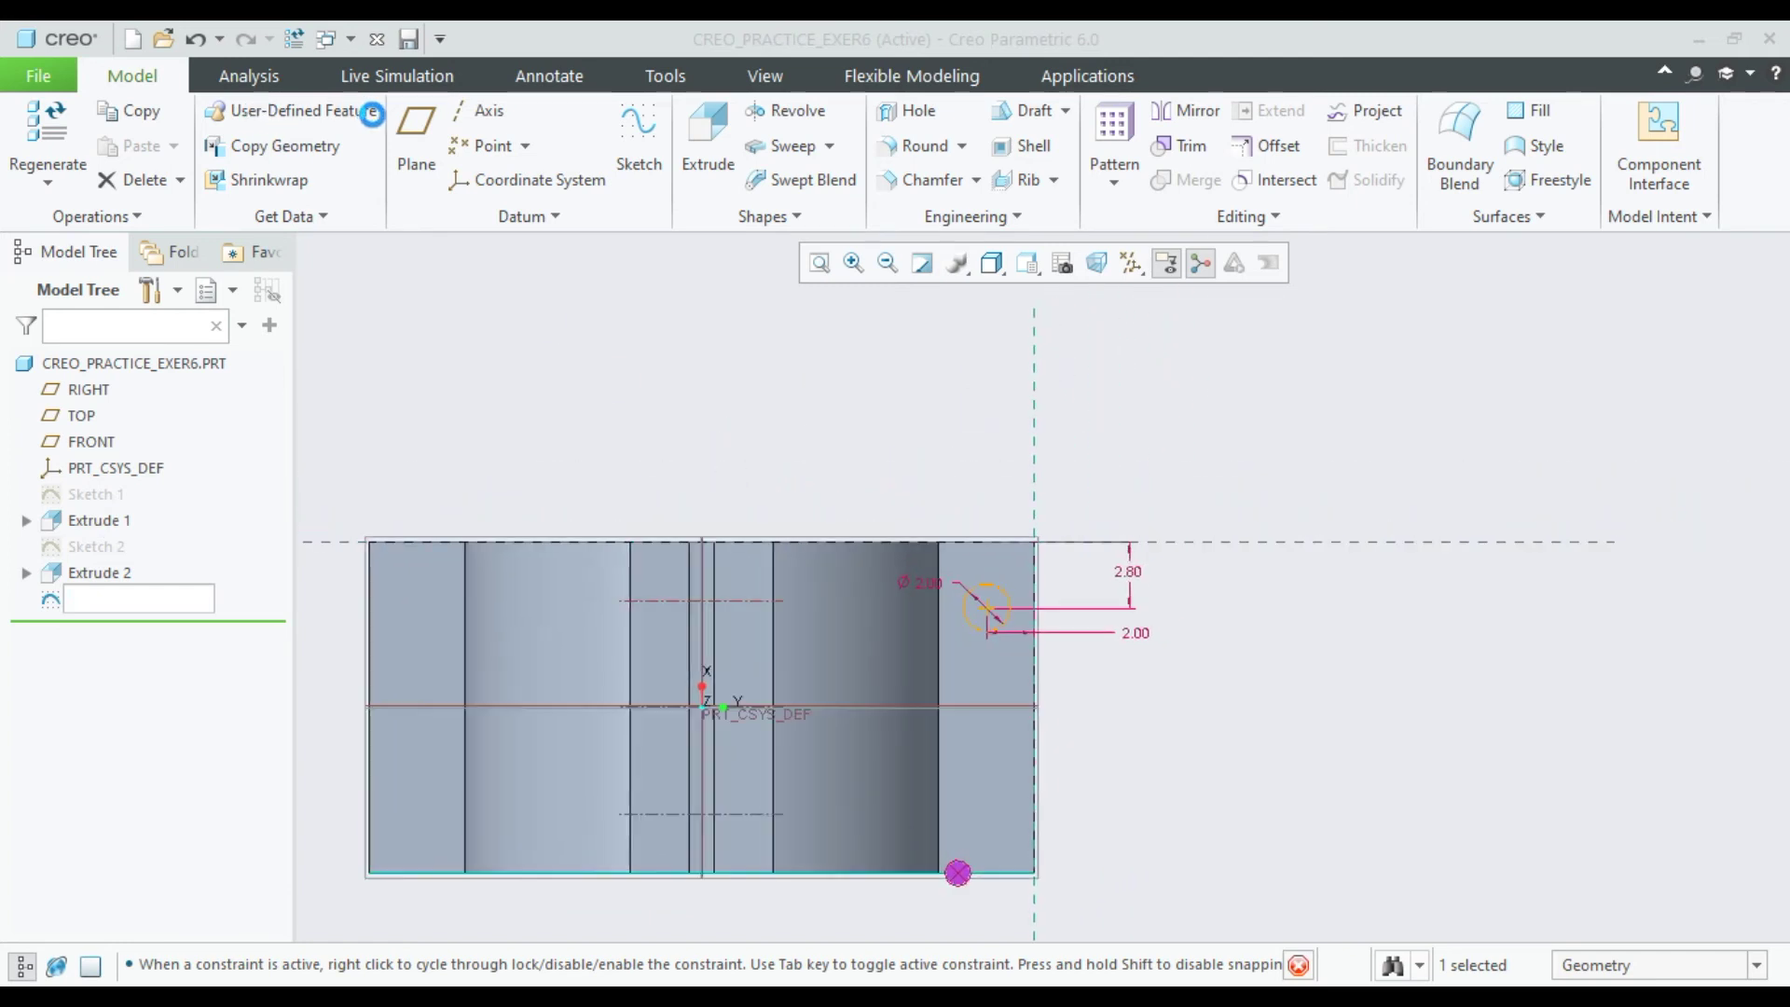
left_click(311, 111)
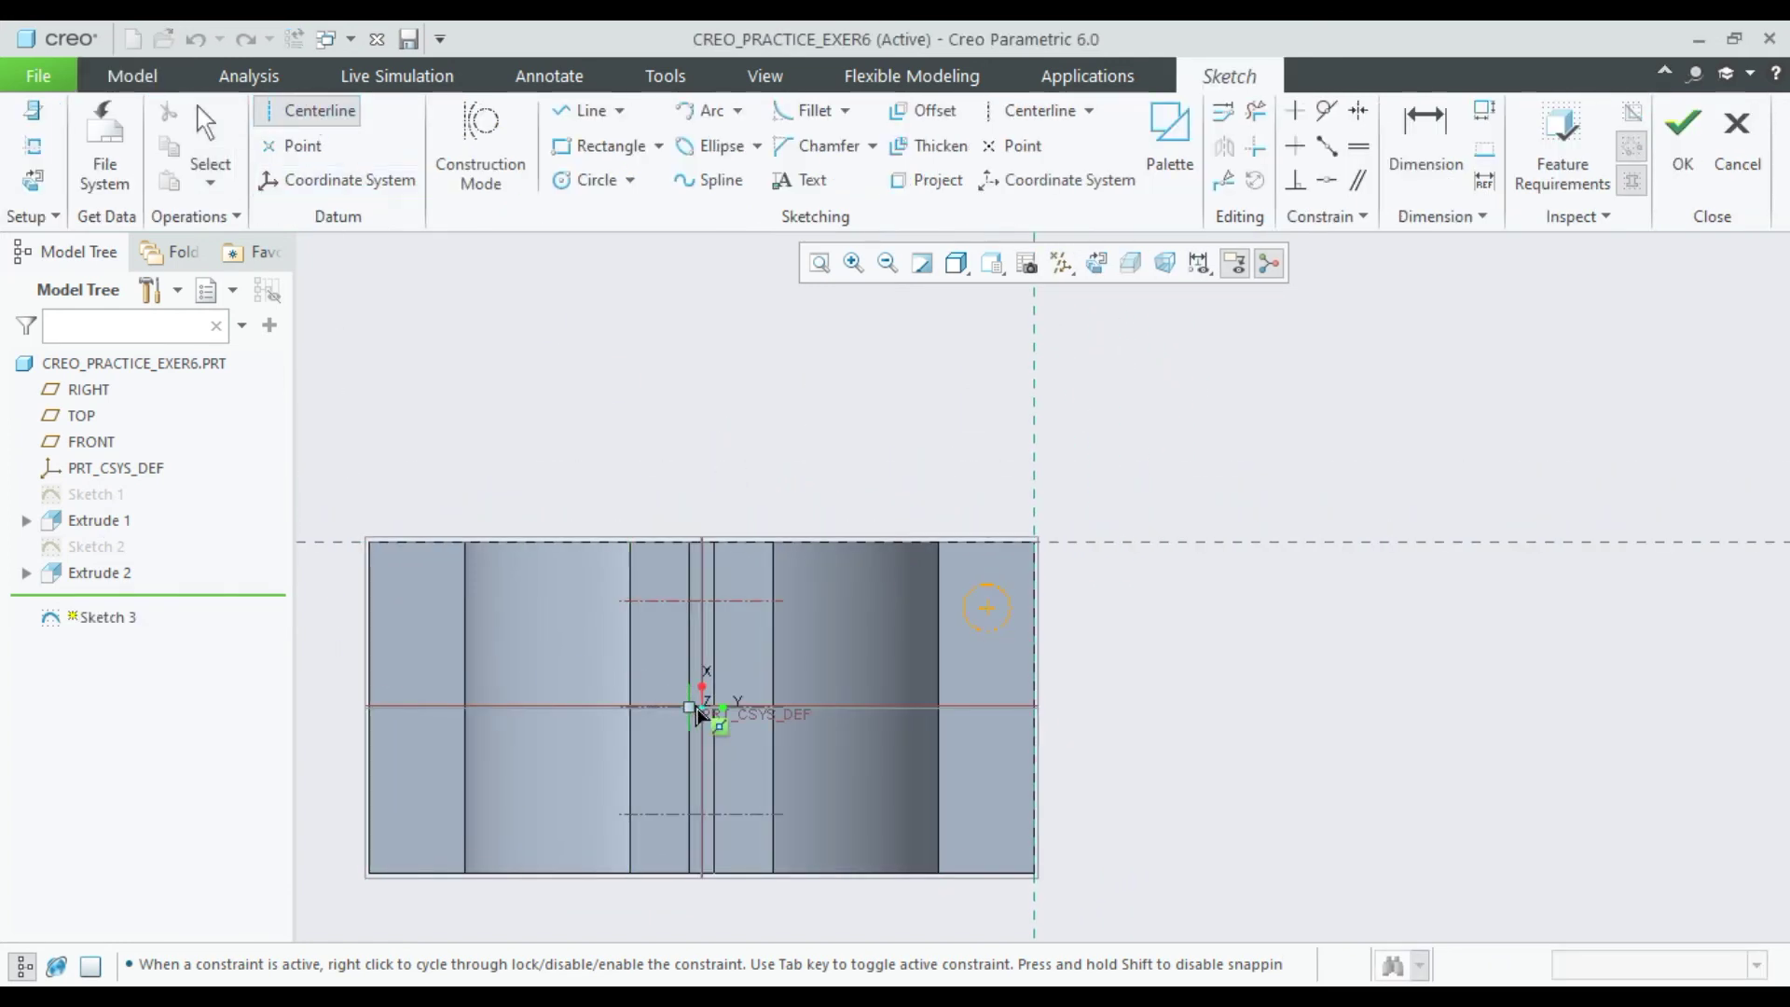
left_click(706, 709)
left_click(1182, 706)
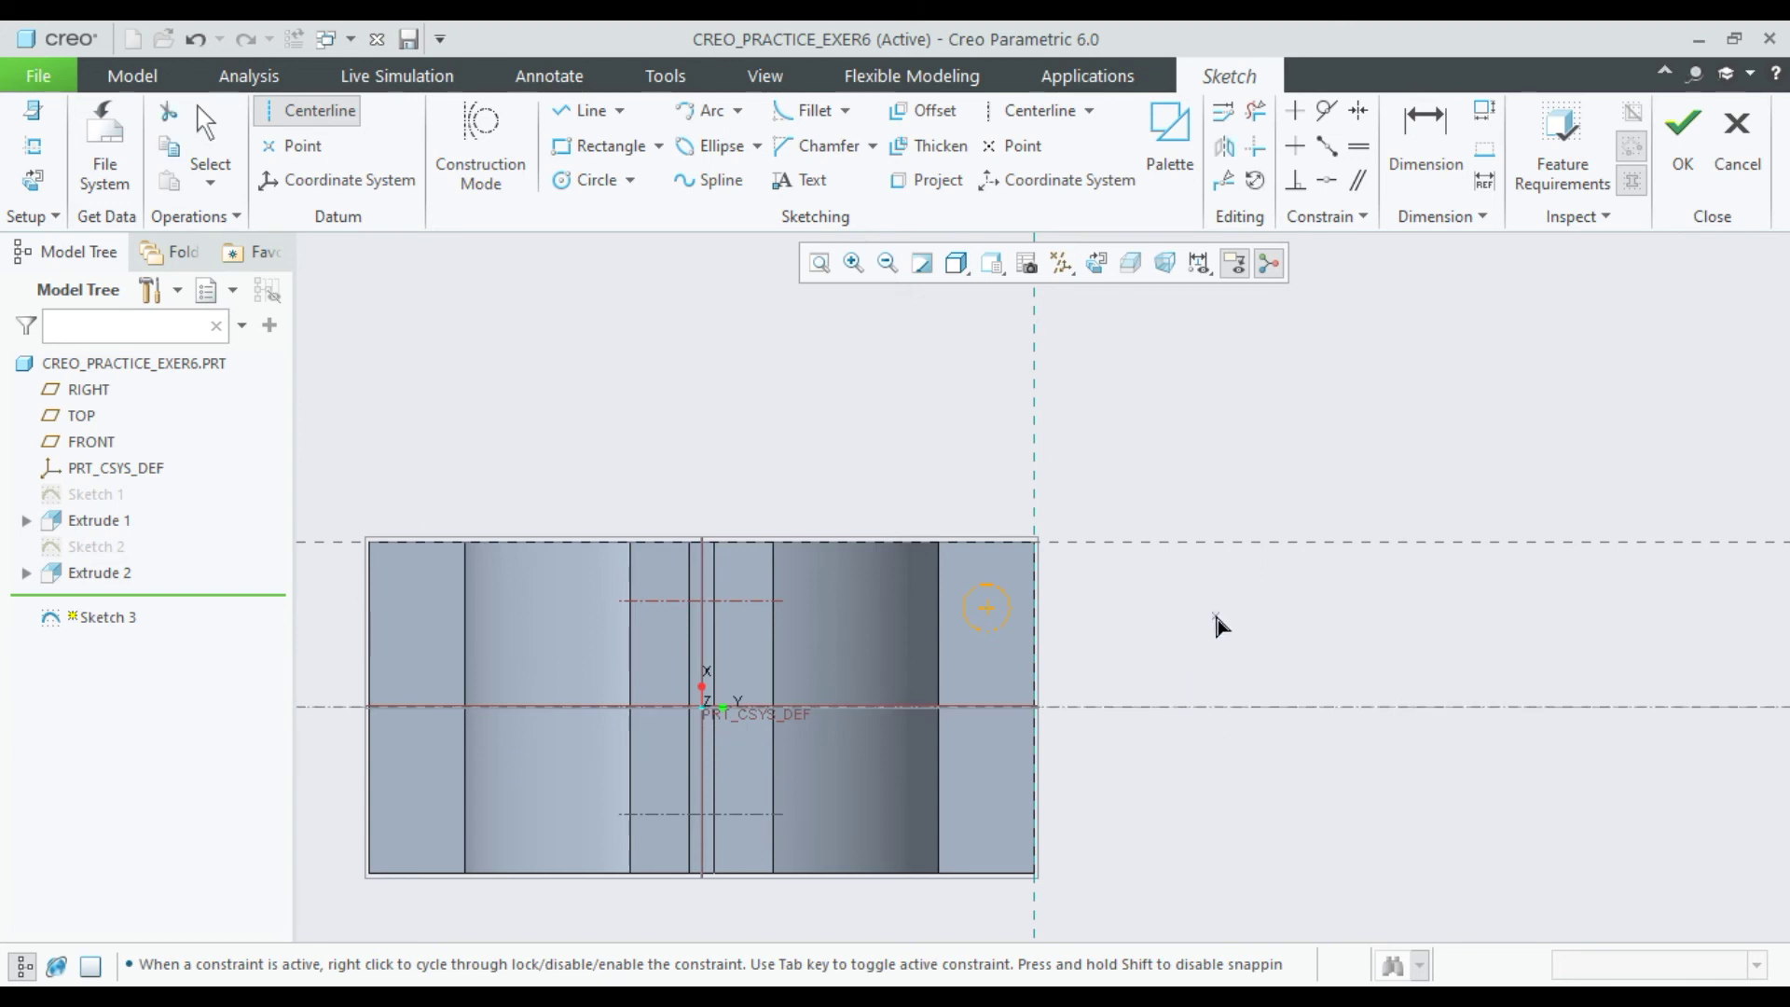
middle_click(1215, 617)
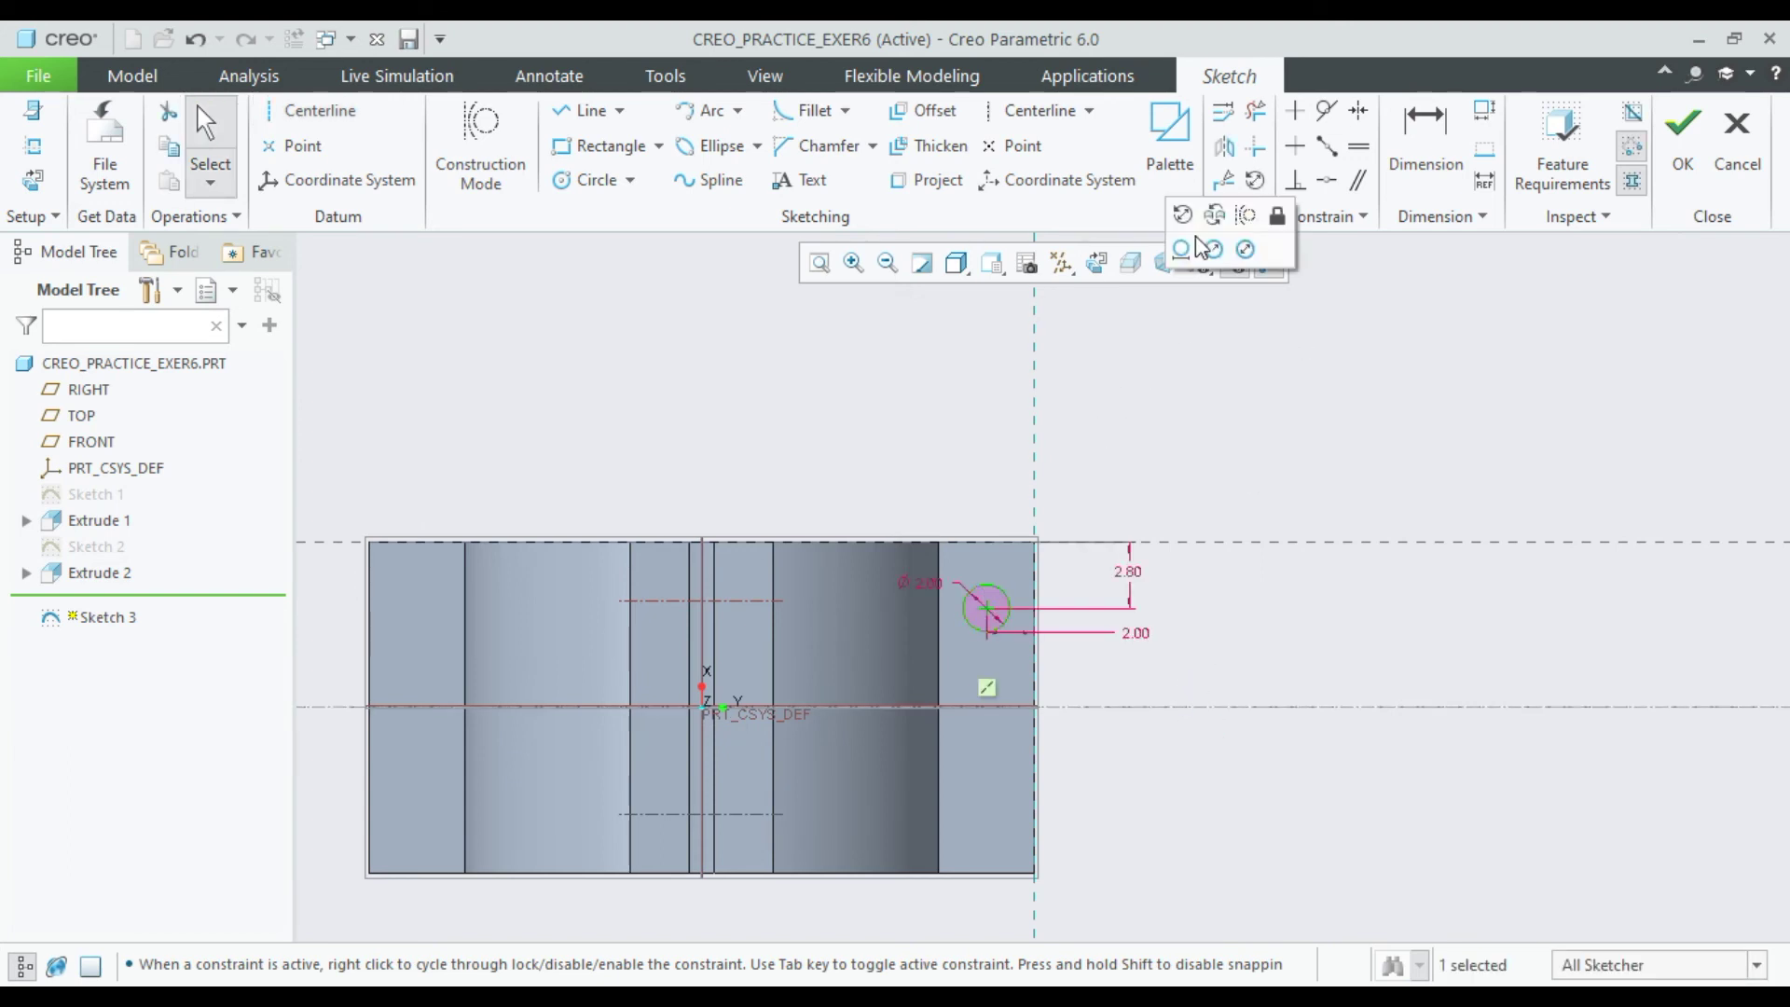
Mirror the foot circle about the horizontal centerline and finish the sketch.
left_click(1223, 146)
left_click(1287, 707)
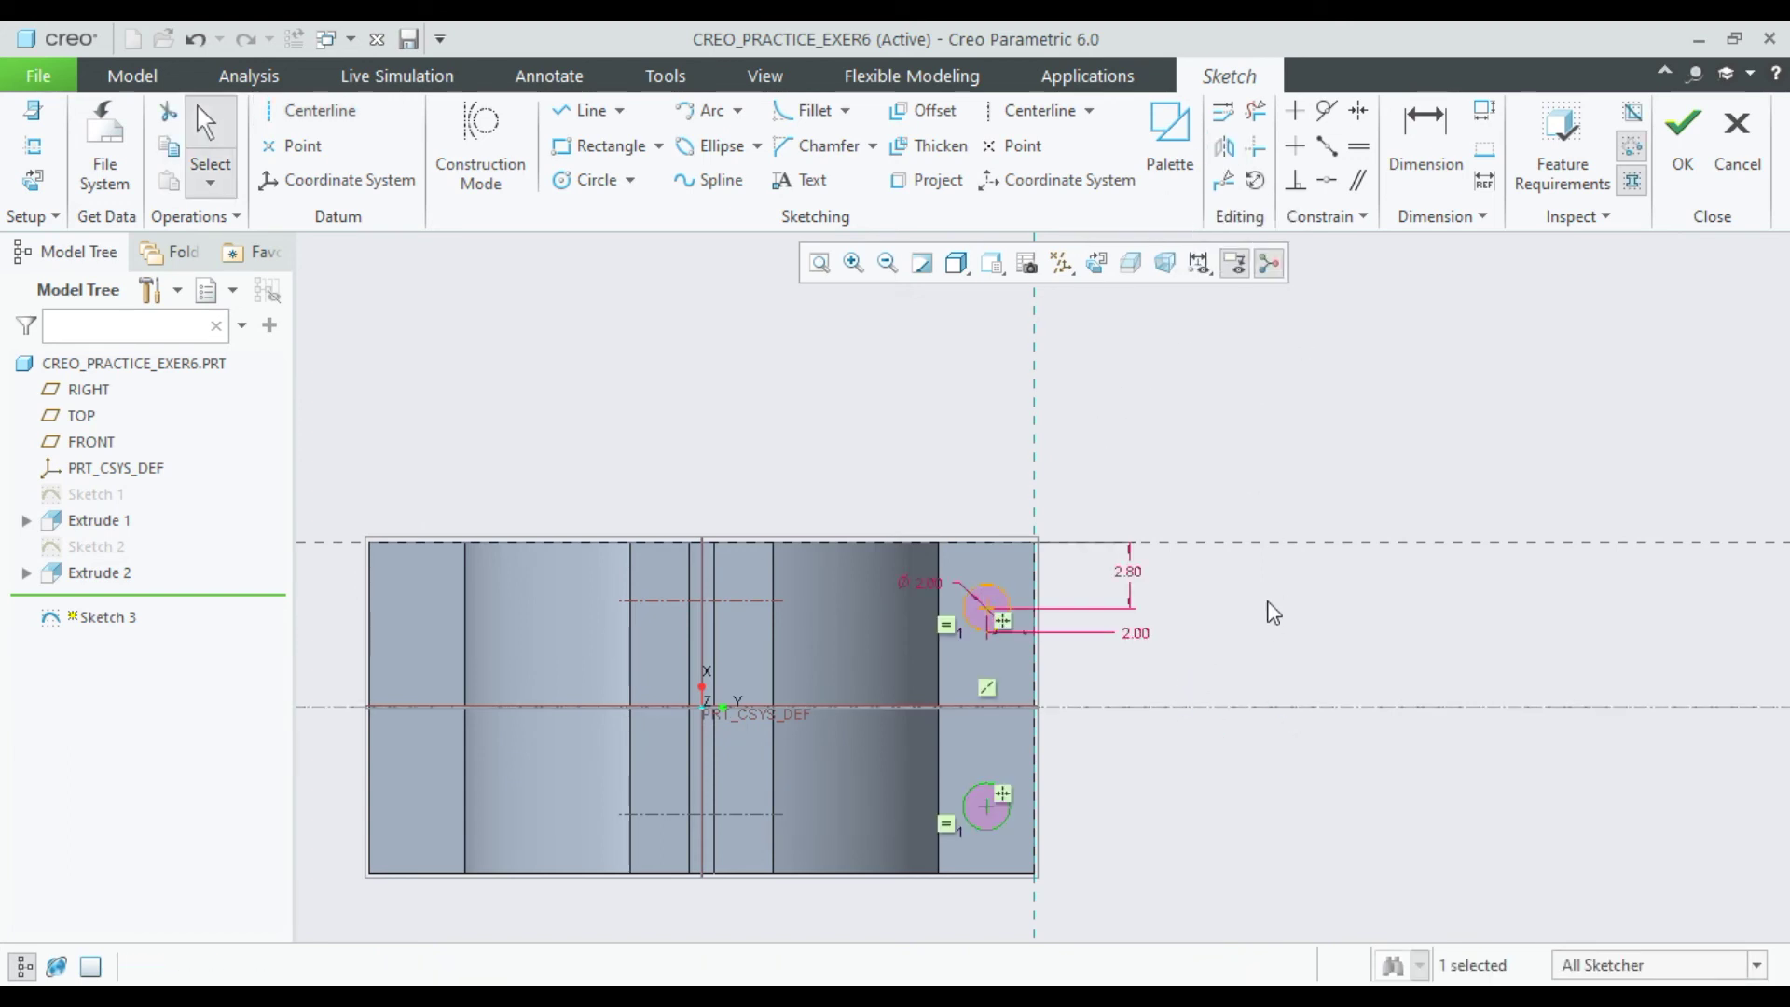
left_click(1683, 140)
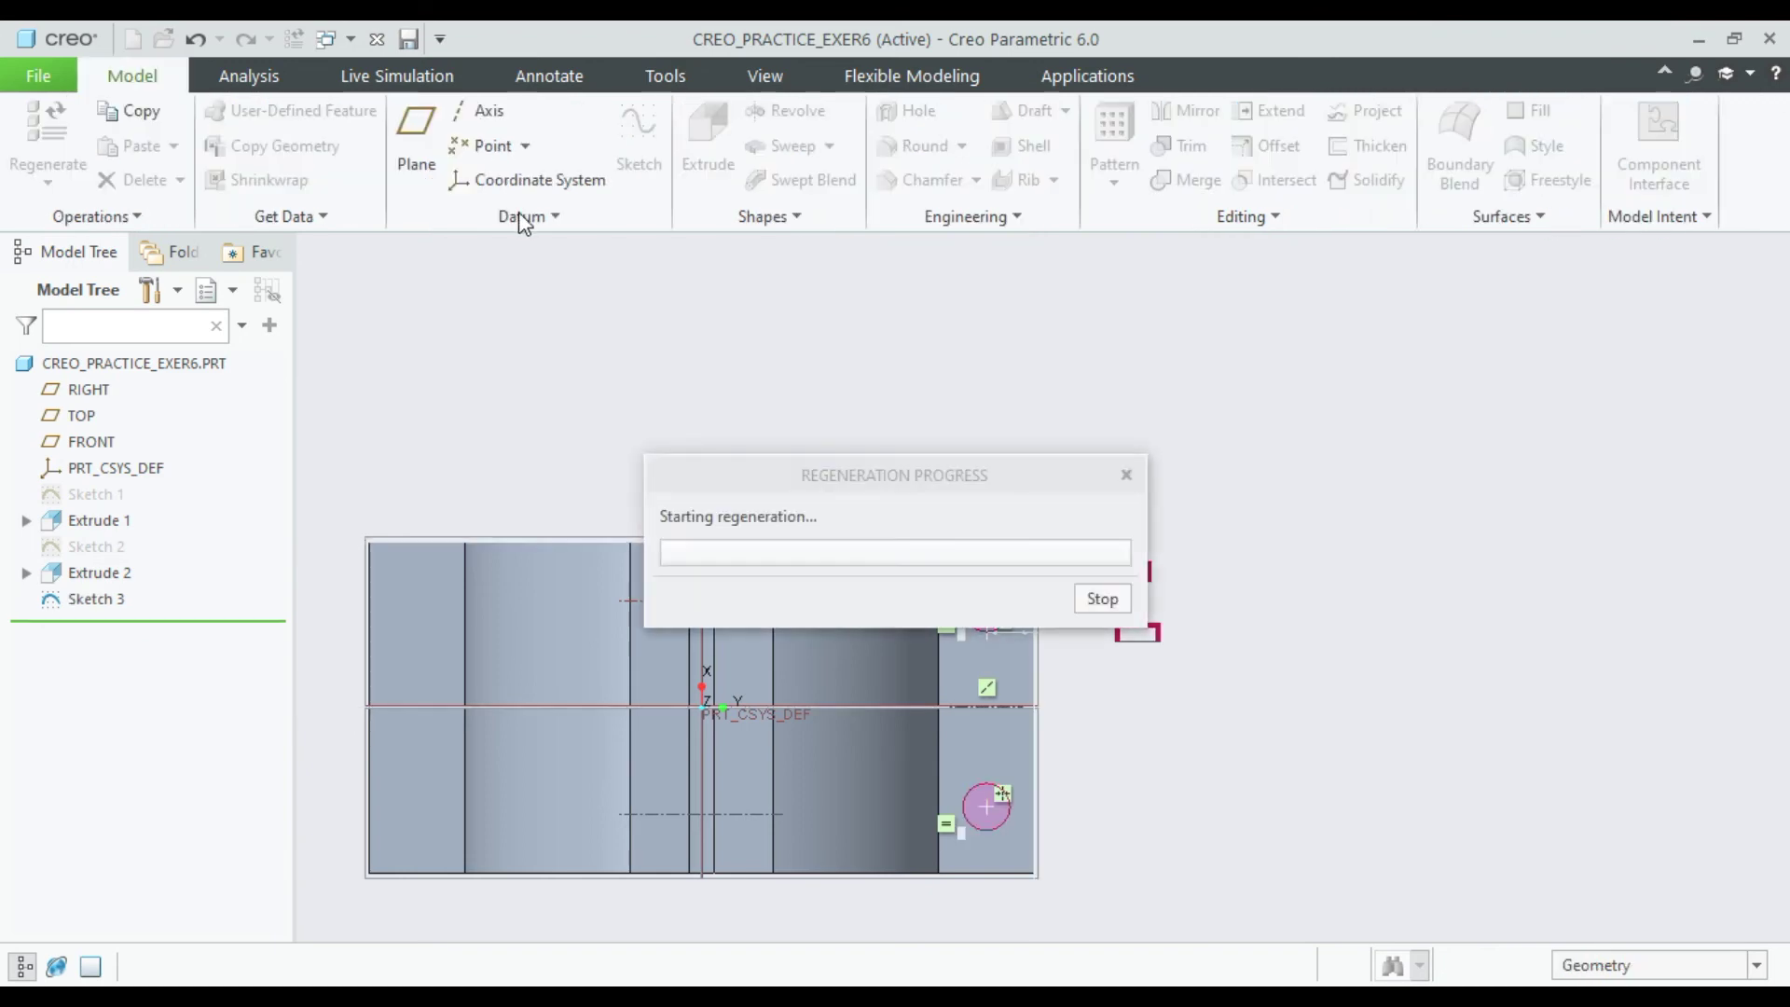
Extrude the two foot circles as a cut down through the foot, removing material to a depth of 5.
left_click(707, 139)
left_click(478, 149)
middle_click_drag(713, 442, 625, 404)
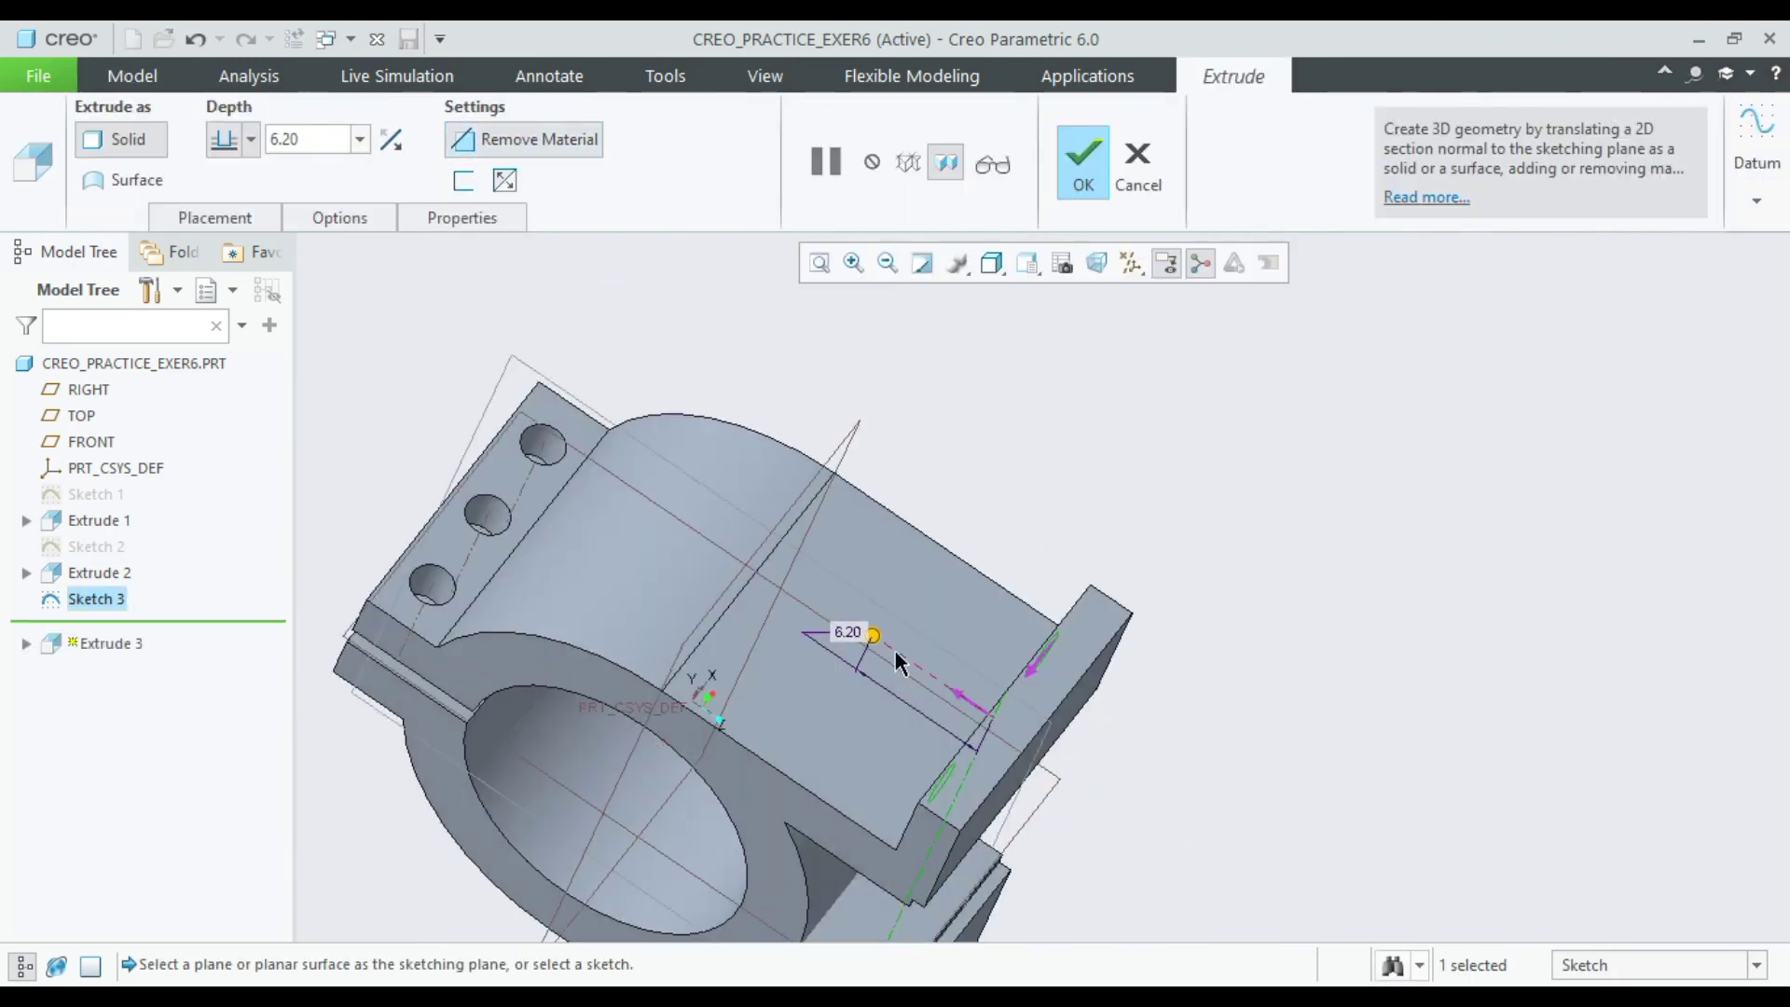
left_click_drag(970, 706, 1109, 730)
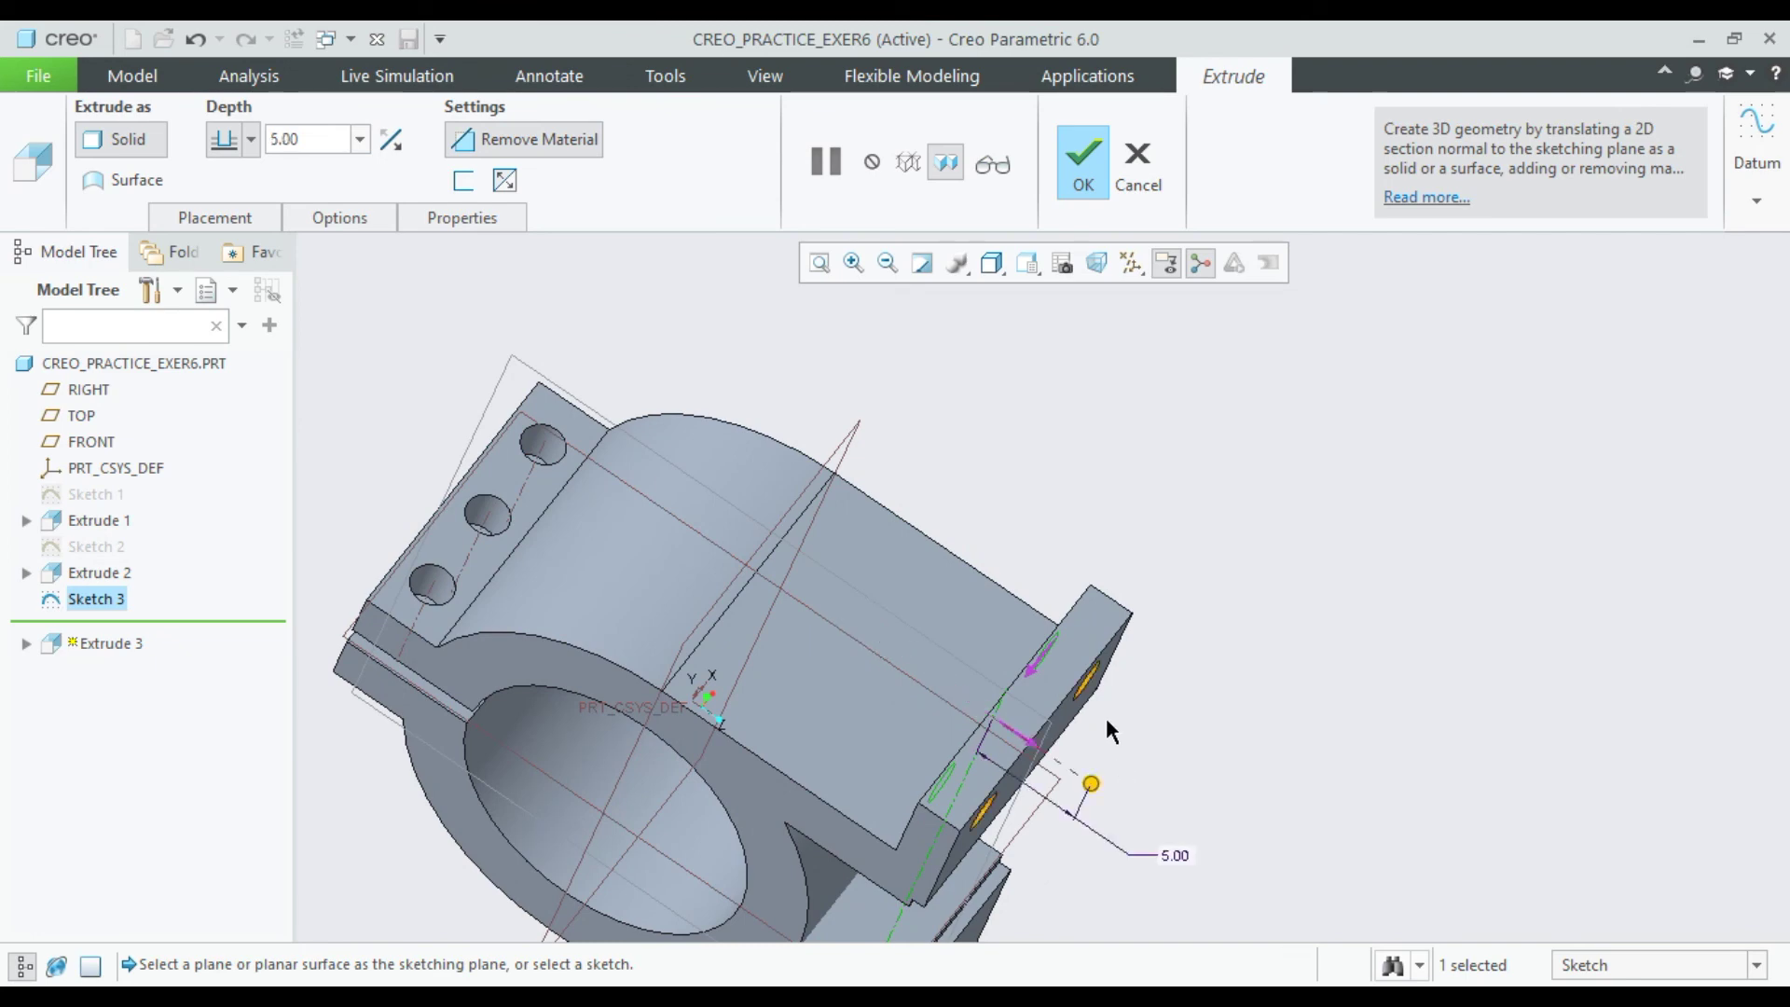
scroll(1005, 497, "up", 3)
middle_click_drag(1005, 498, 1084, 524)
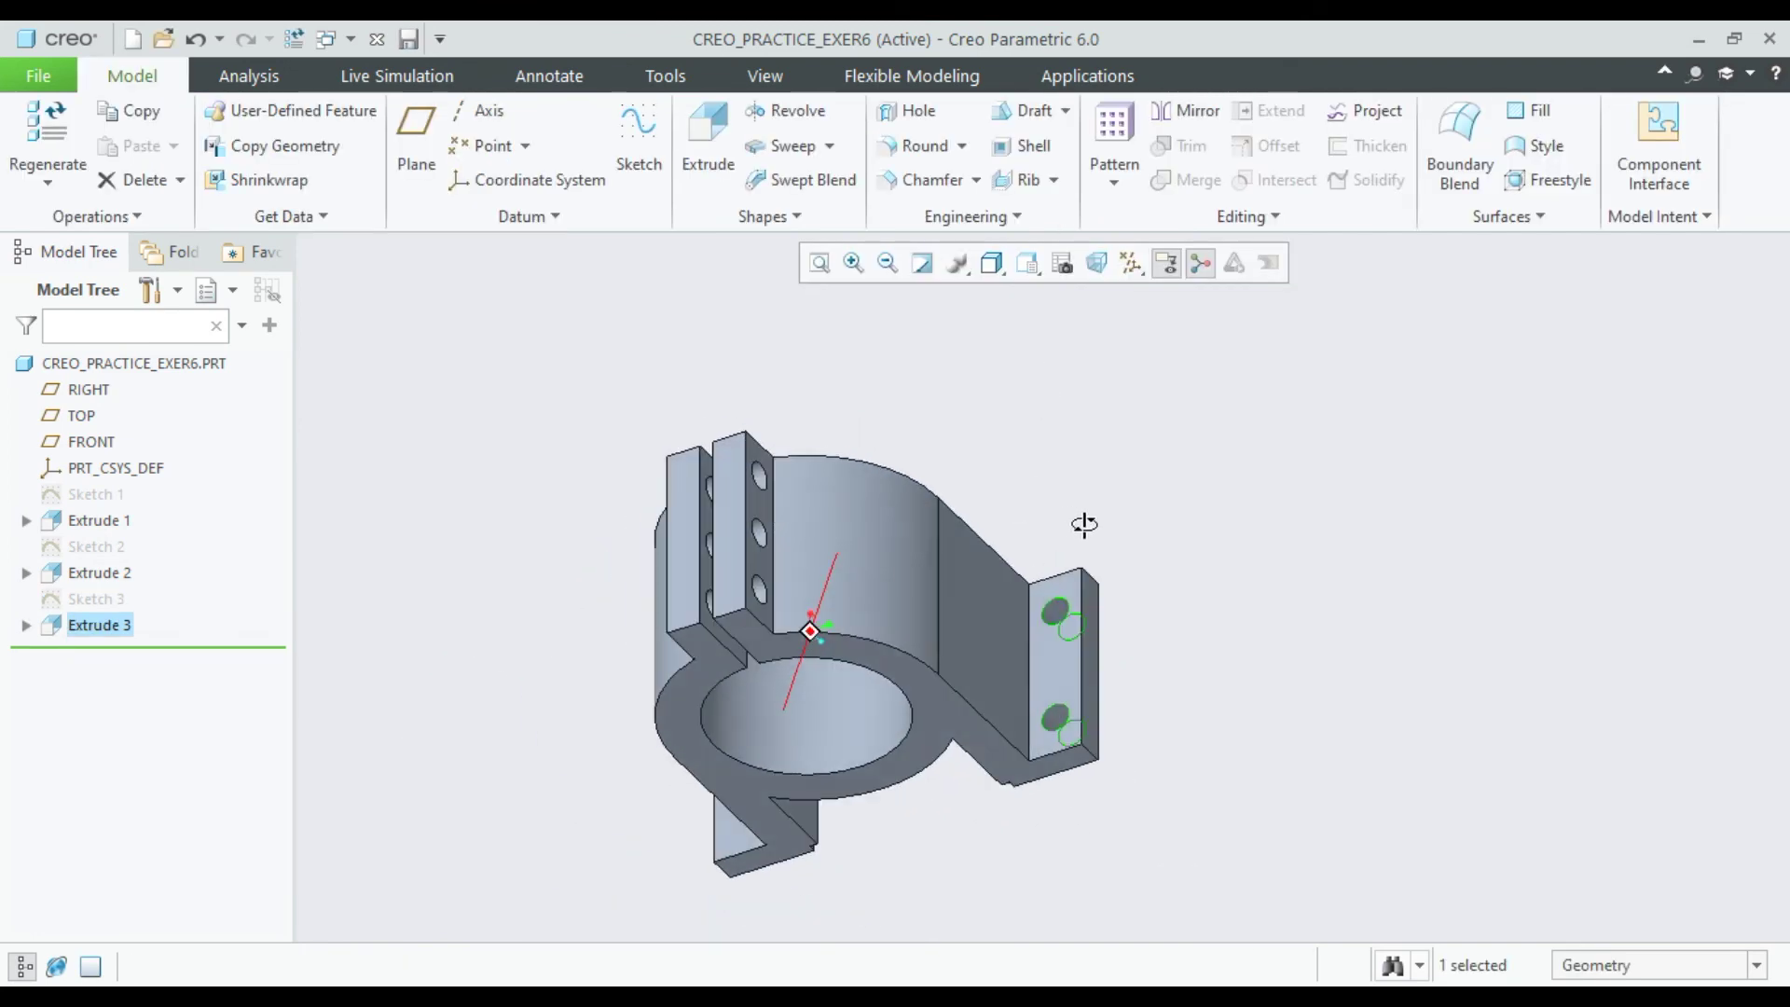
Mirror the foot-hole cut Extrude 3 about the TOP plane to put matching holes in the opposite foot.
left_click(1130, 498)
left_click(98, 625)
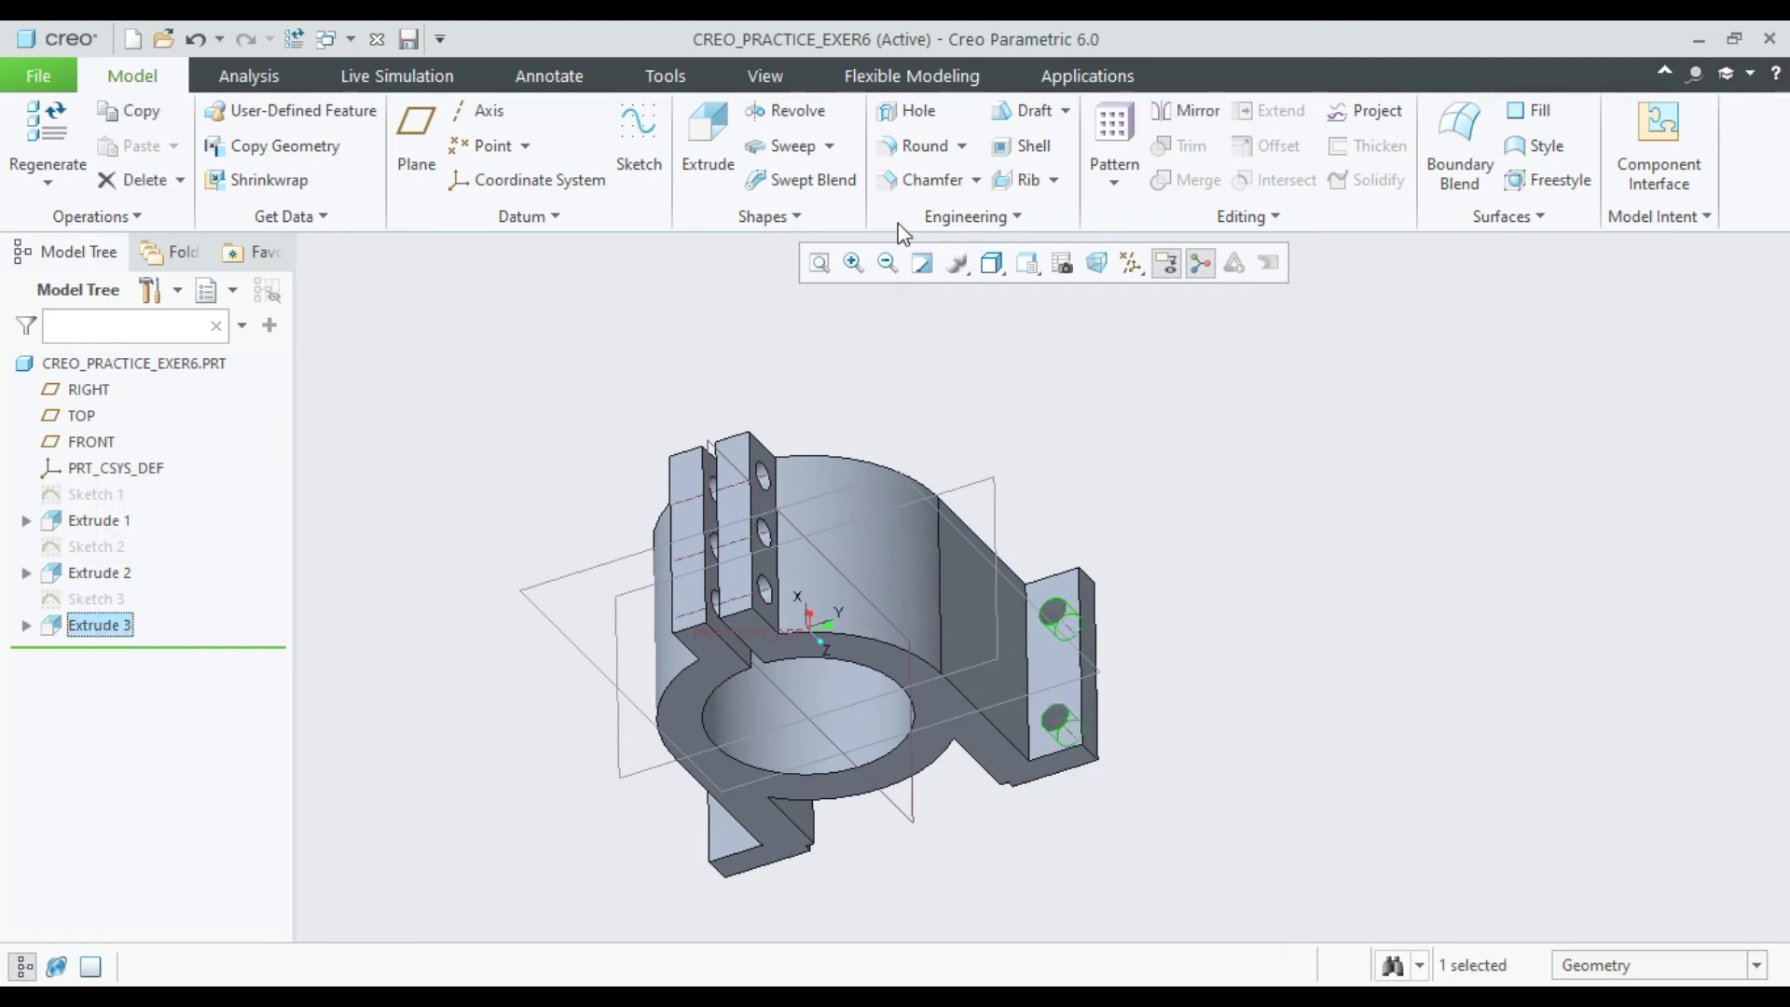
left_click(1185, 111)
middle_click_drag(846, 534, 757, 663)
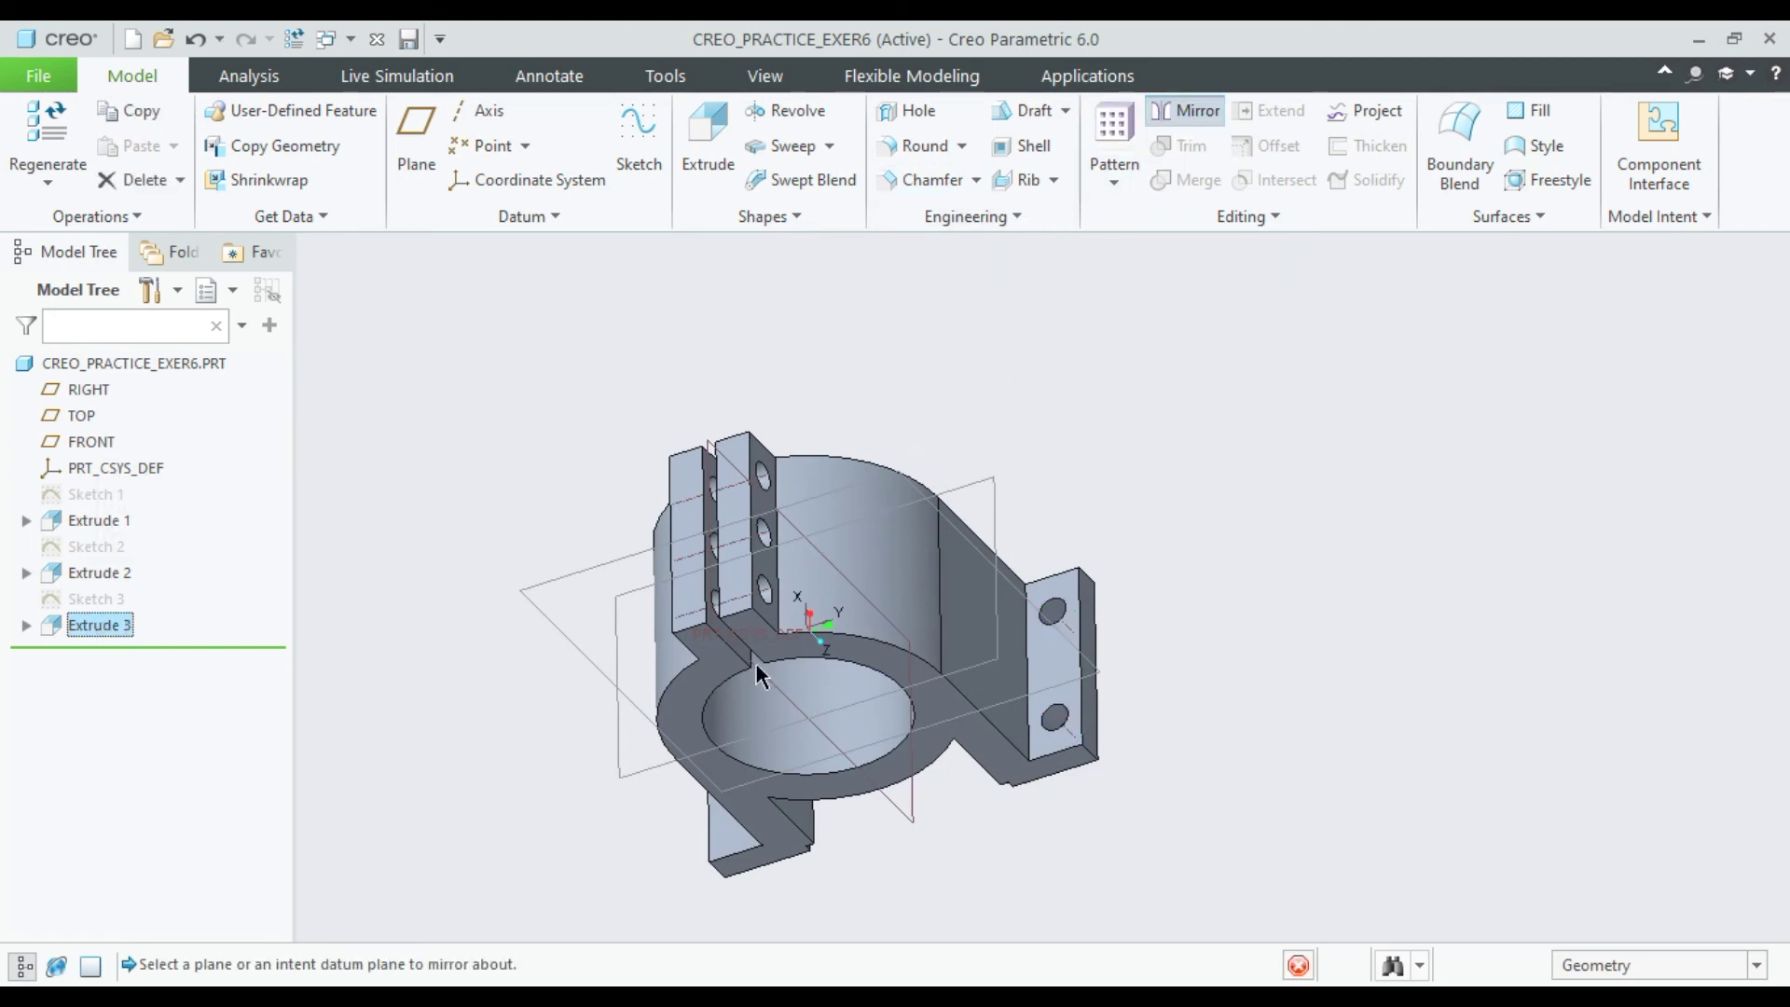
left_click(848, 644)
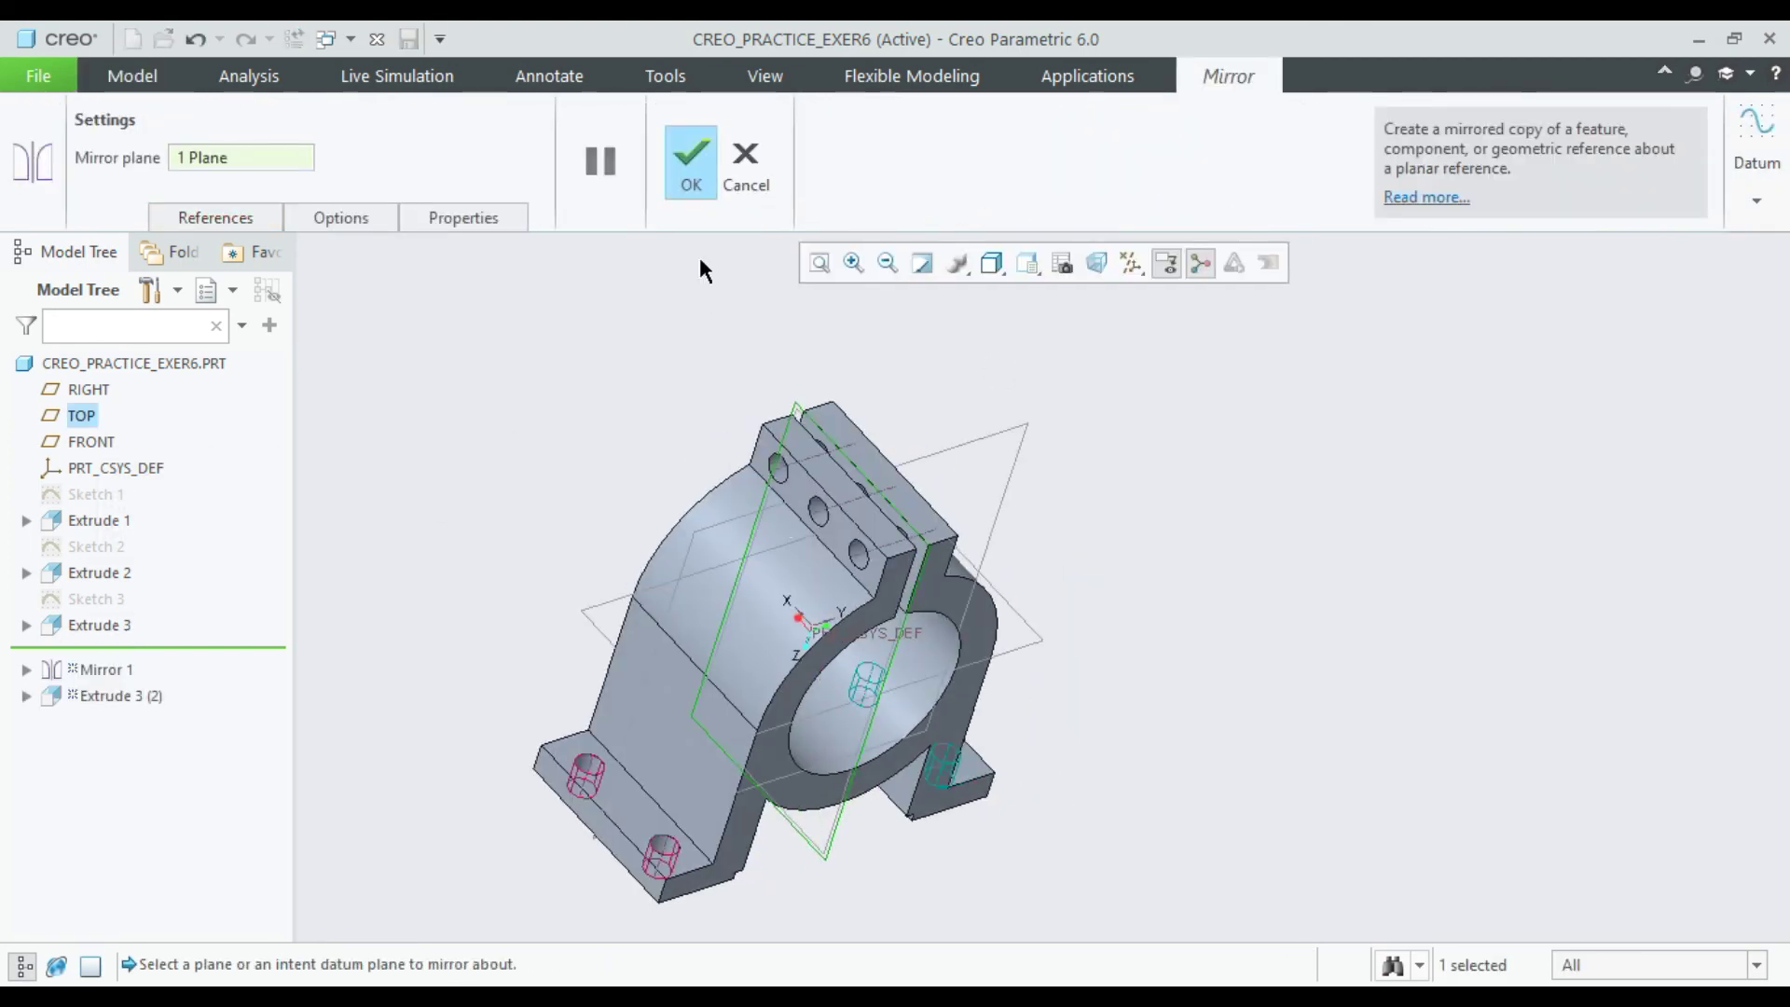
left_click(690, 160)
middle_click_drag(1095, 577, 987, 583)
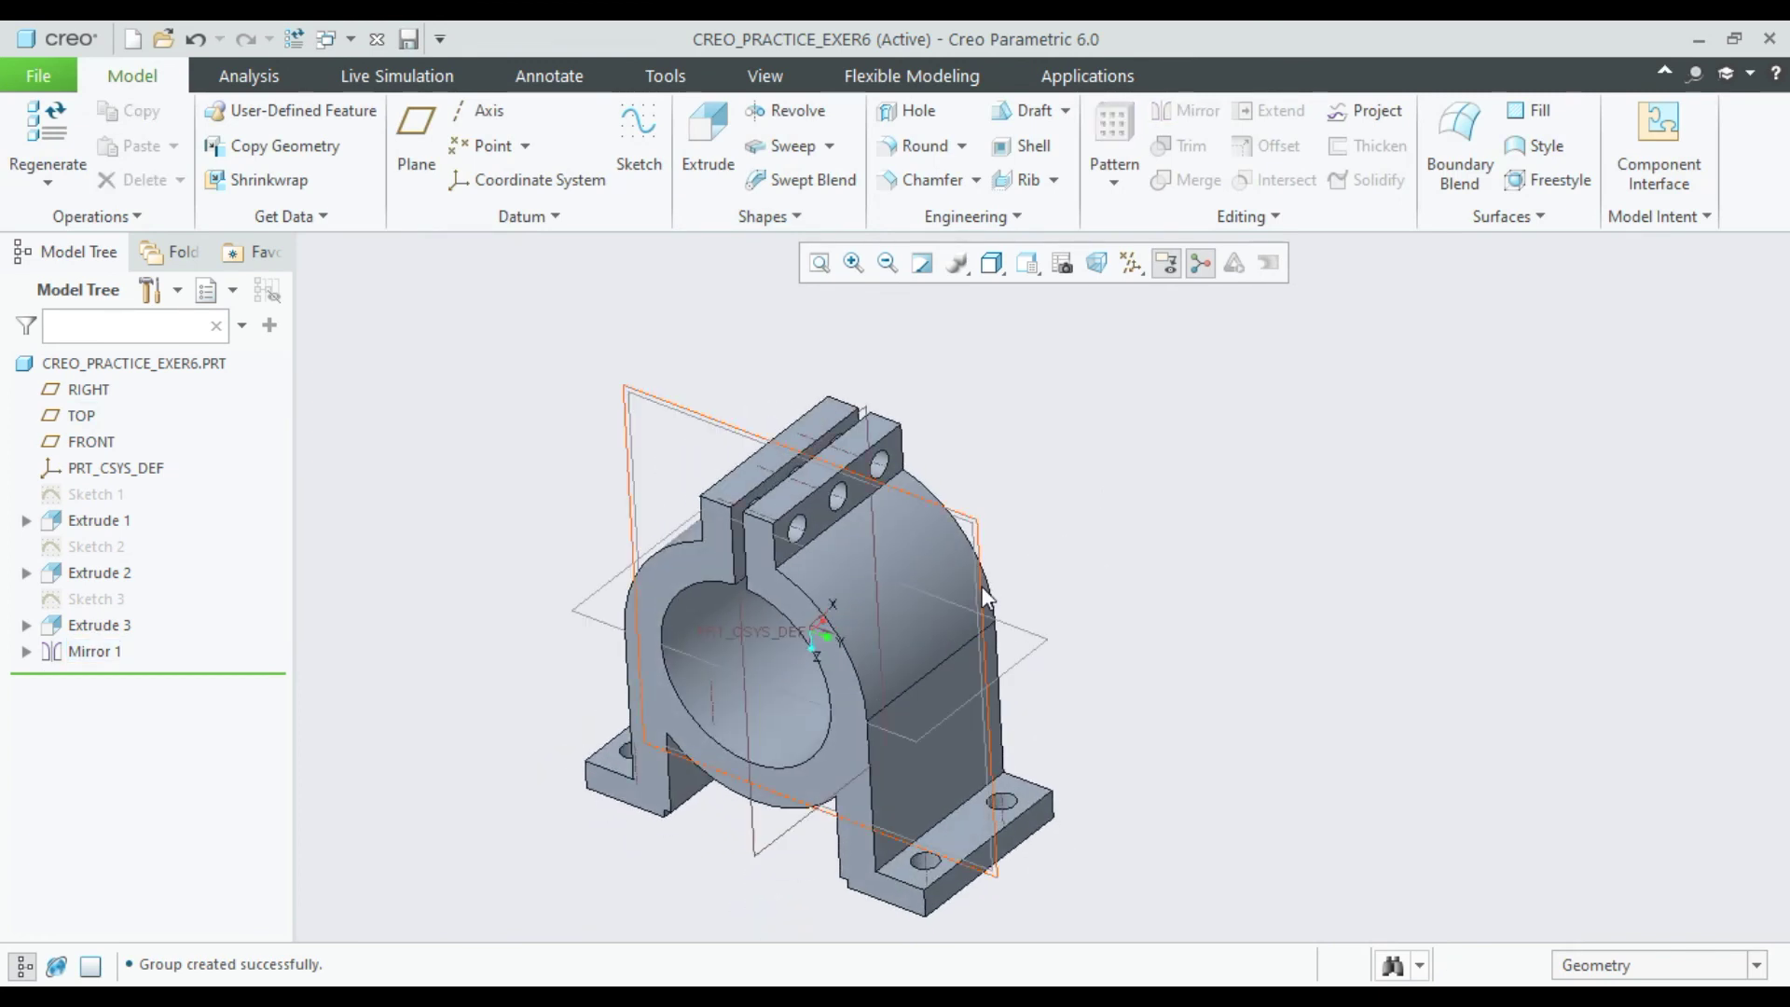
Sketch a line on the datum plane midway along the ring's width, from the outer arc's tangent point to the foot's upper outer corner, and finish the sketch.
scroll(983, 596, "up", 3)
scroll(900, 642, "down", 2)
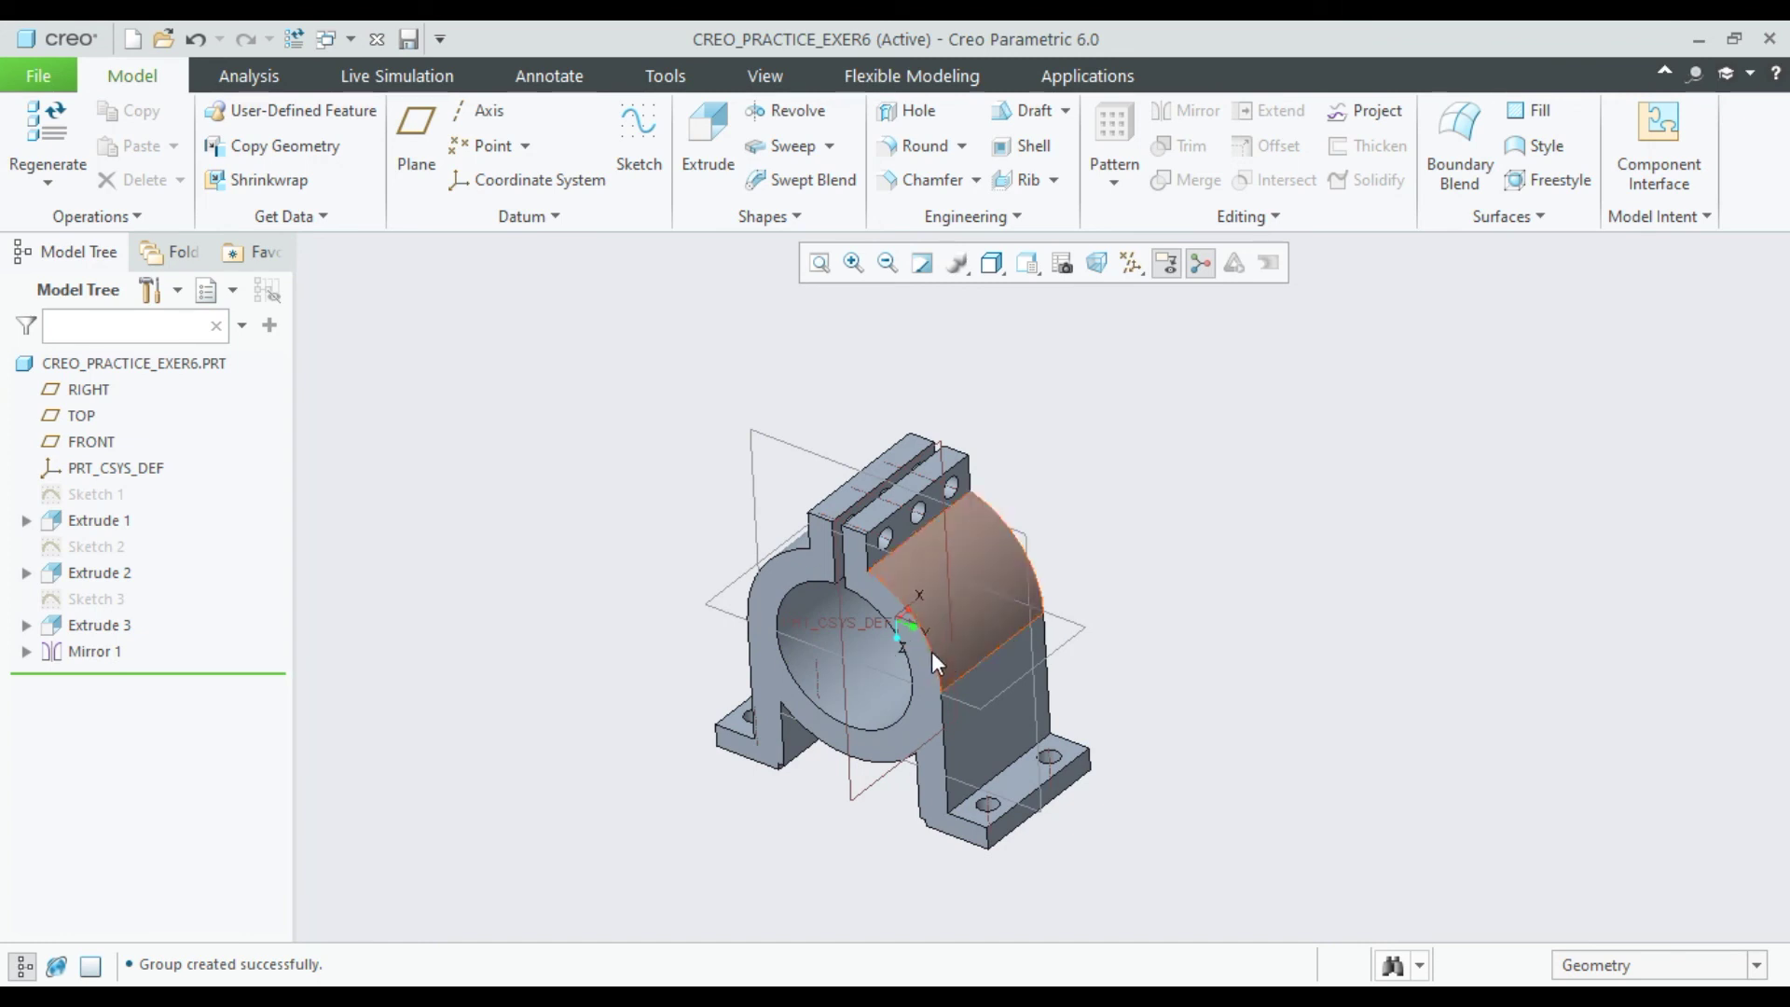
left_click(1032, 577)
left_click(1077, 456)
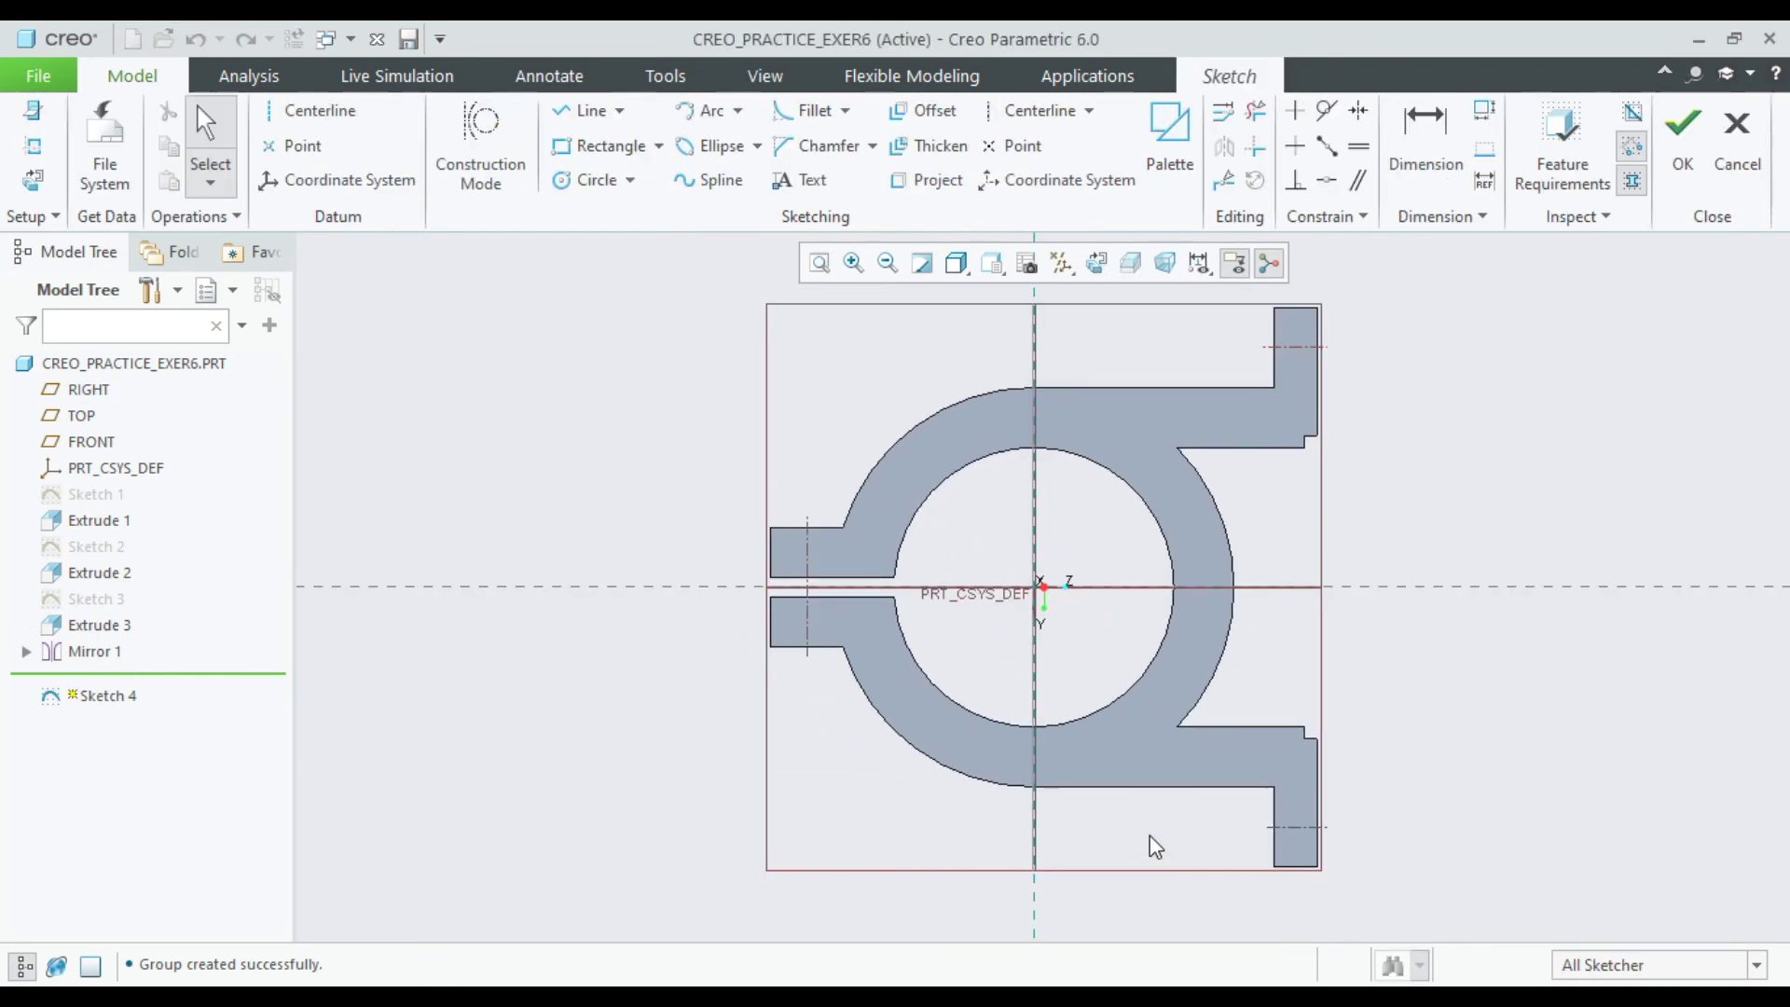
left_click(597, 111)
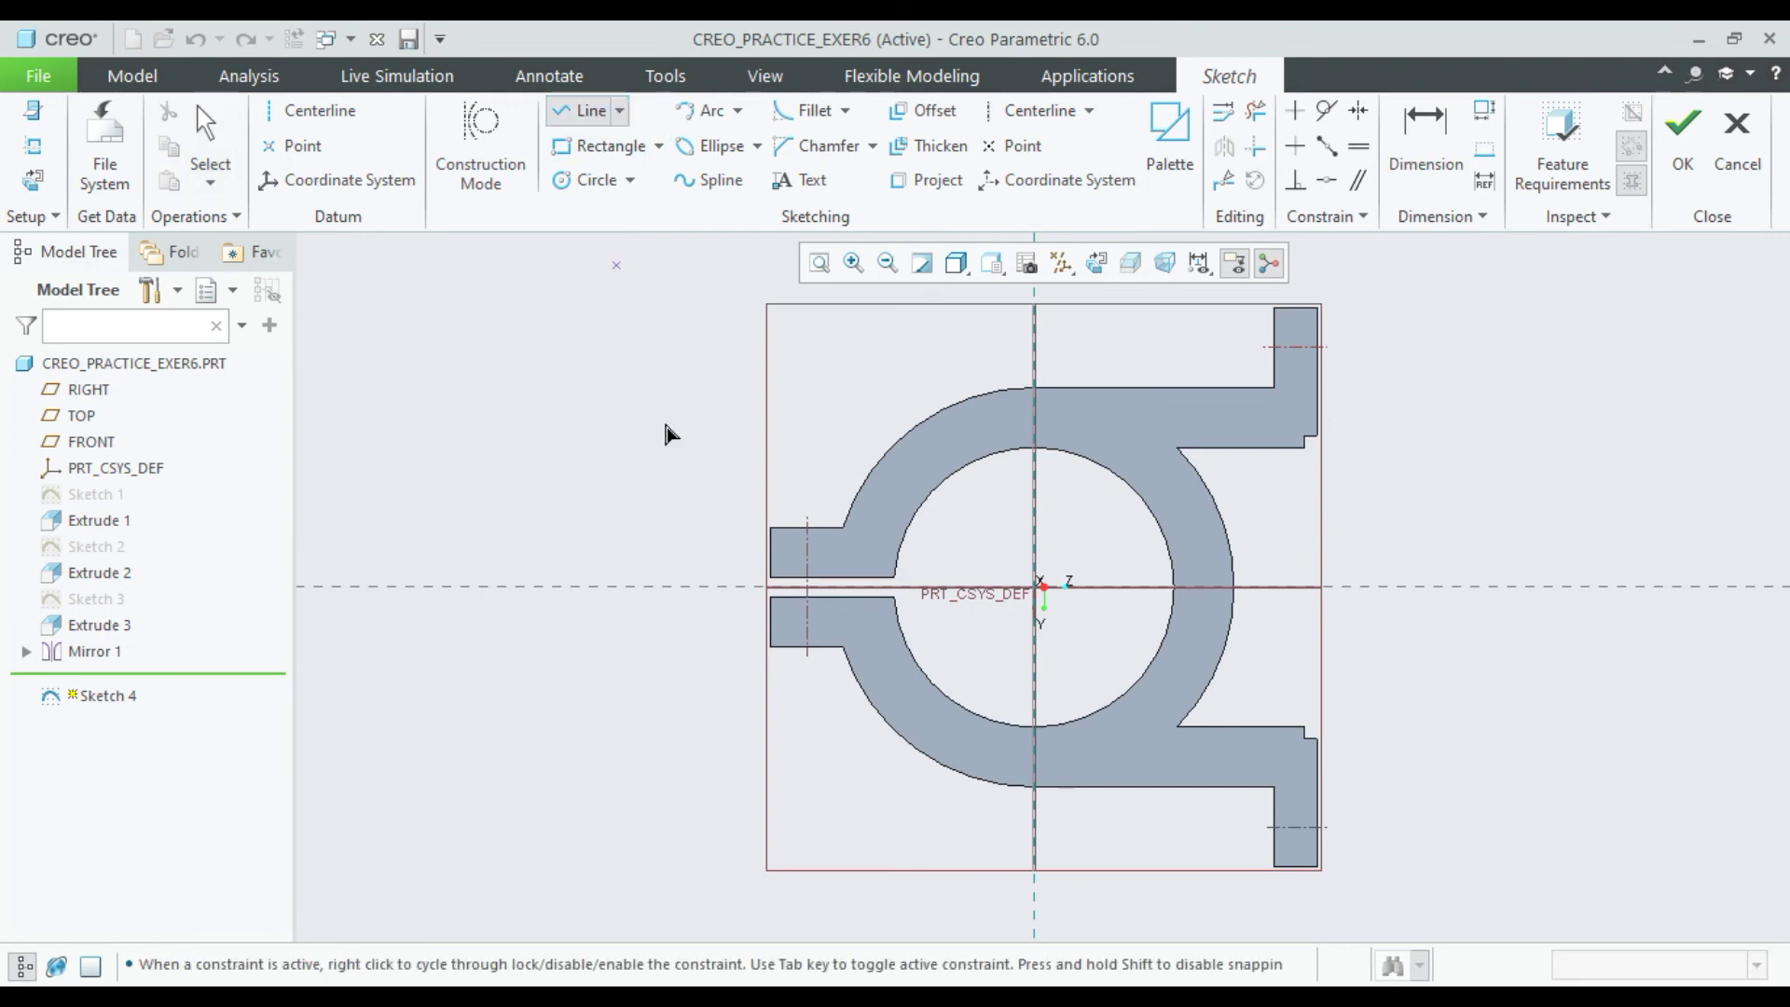
left_click(1034, 785)
left_click(1274, 866)
middle_click(1490, 819)
scroll(1491, 815, "down", 2)
scroll(1507, 744, "up", 2)
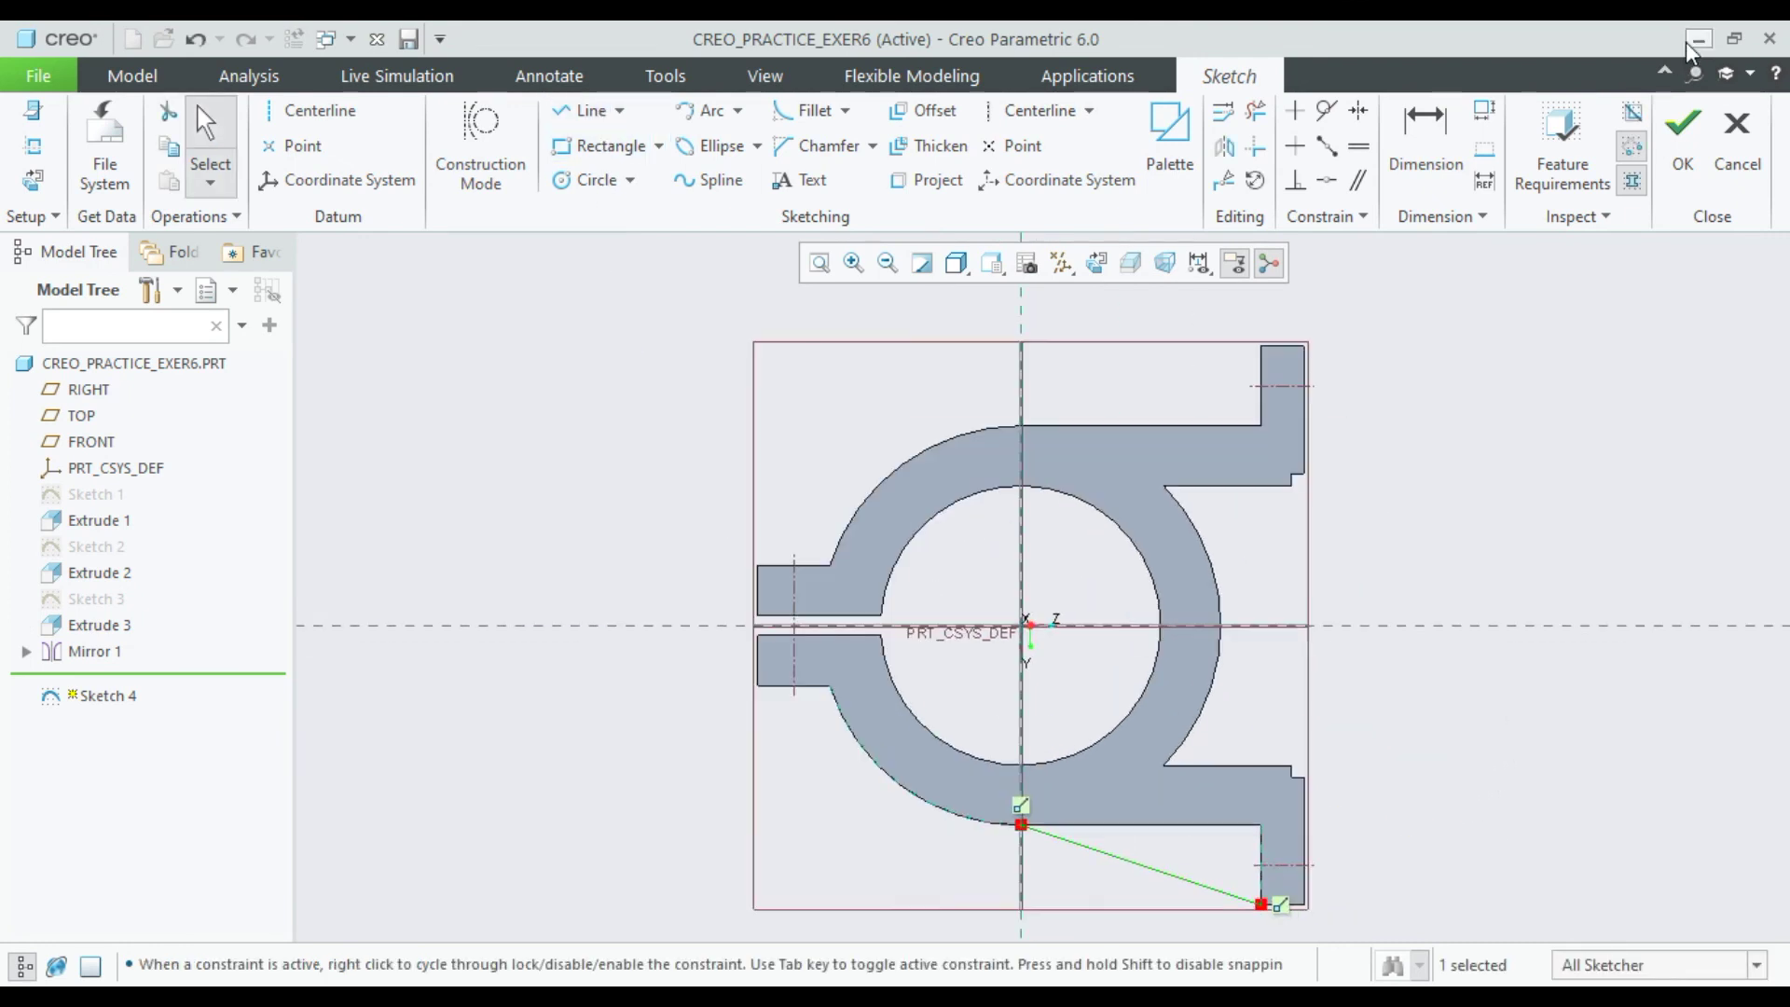
left_click(1681, 139)
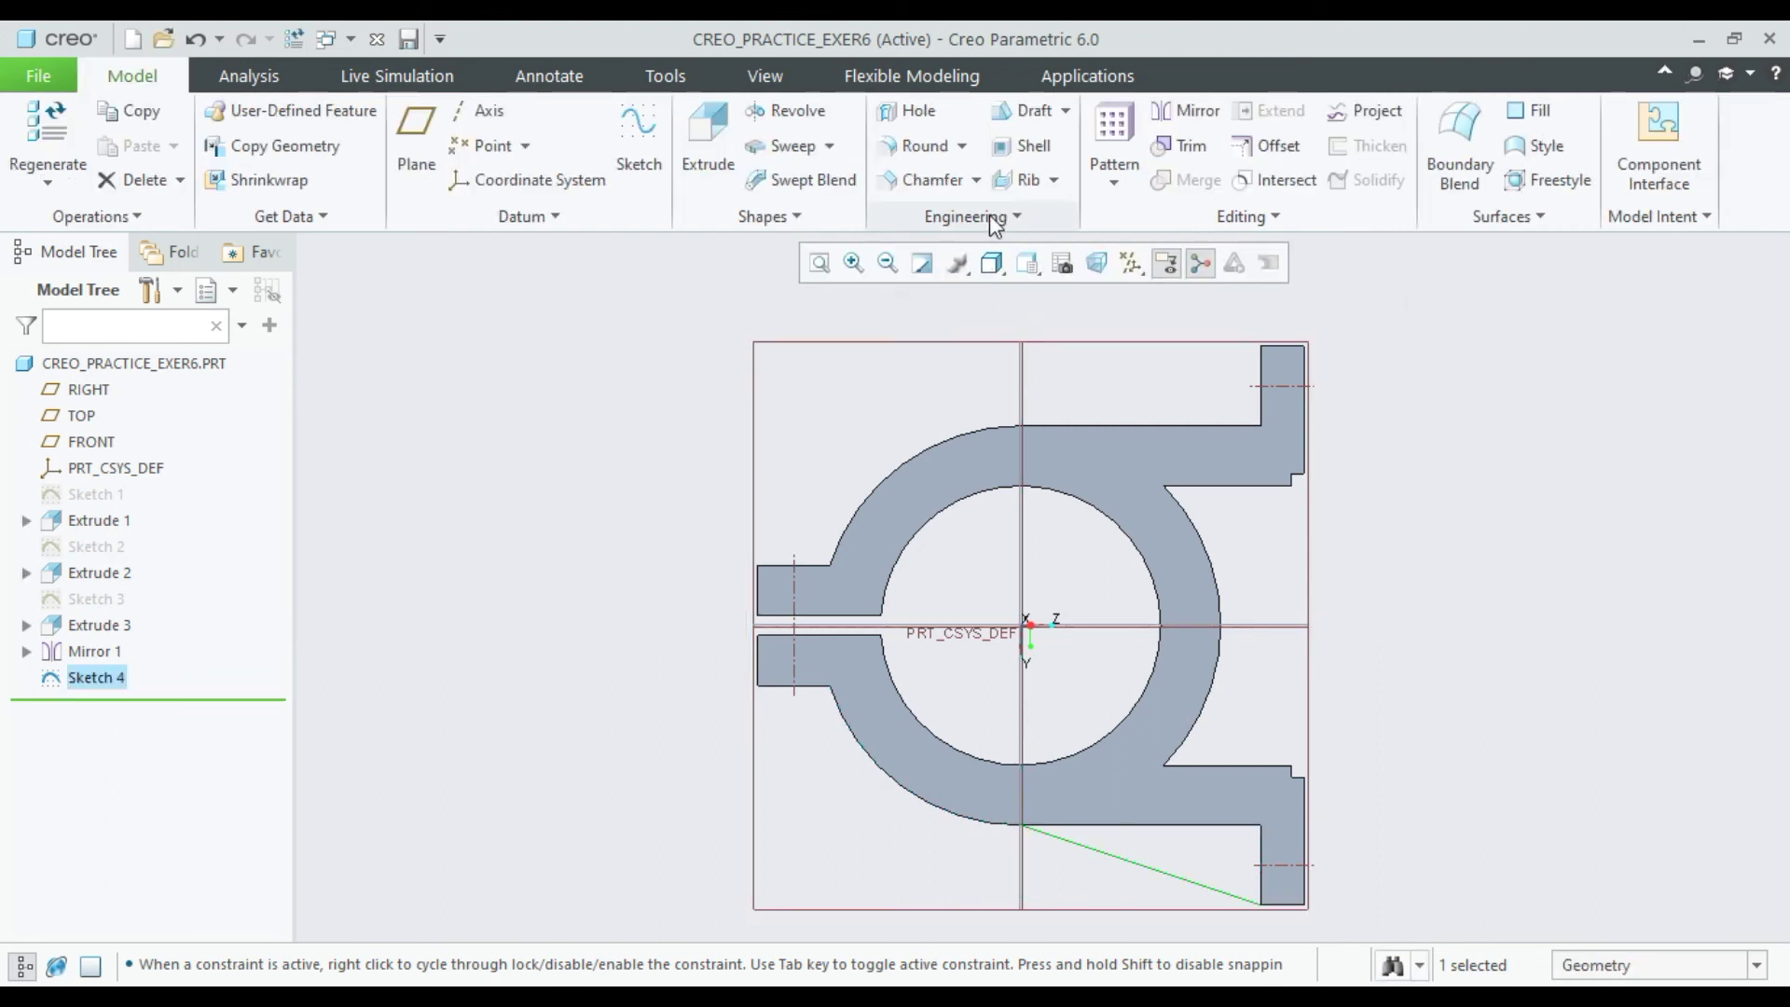
Try to create a trajectory rib with a width of 3 from the sketched line, and cancel the feature.
left_click(1055, 182)
left_click(1054, 177)
left_click(1016, 177)
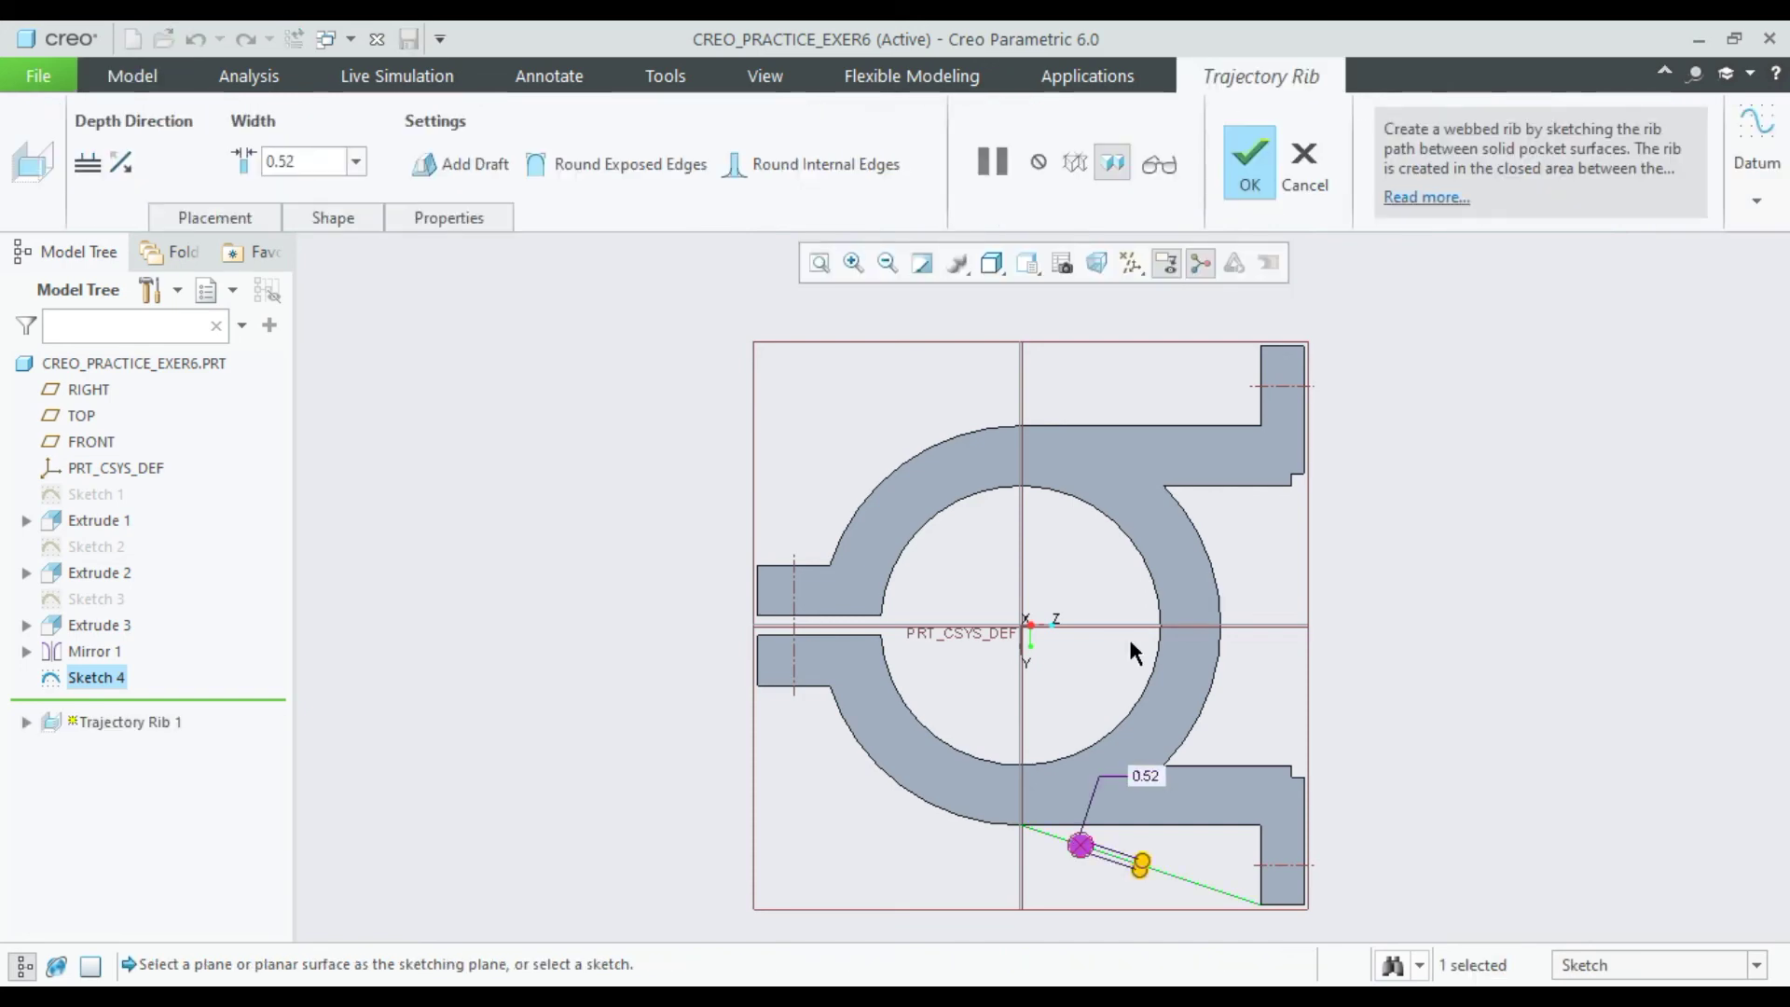
scroll(1128, 635, "up", 3)
middle_click_drag(1144, 708, 1192, 607)
scroll(1145, 596, "down", 6)
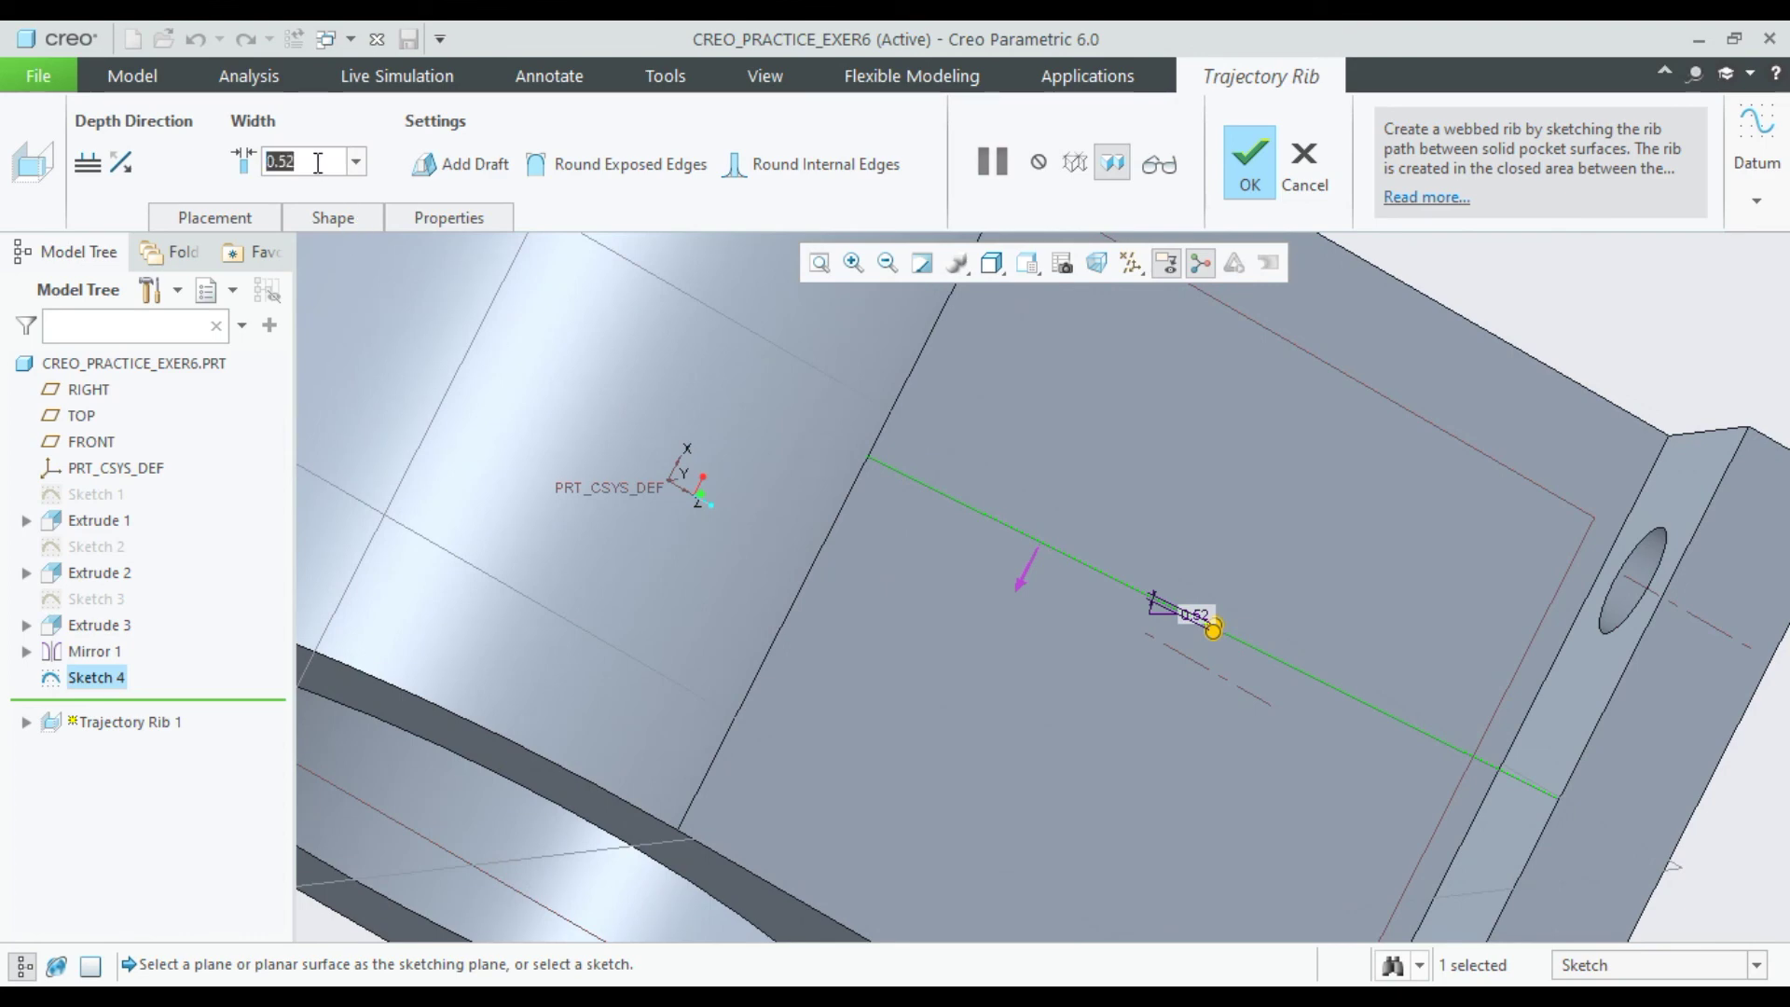
type("3")
key("Return")
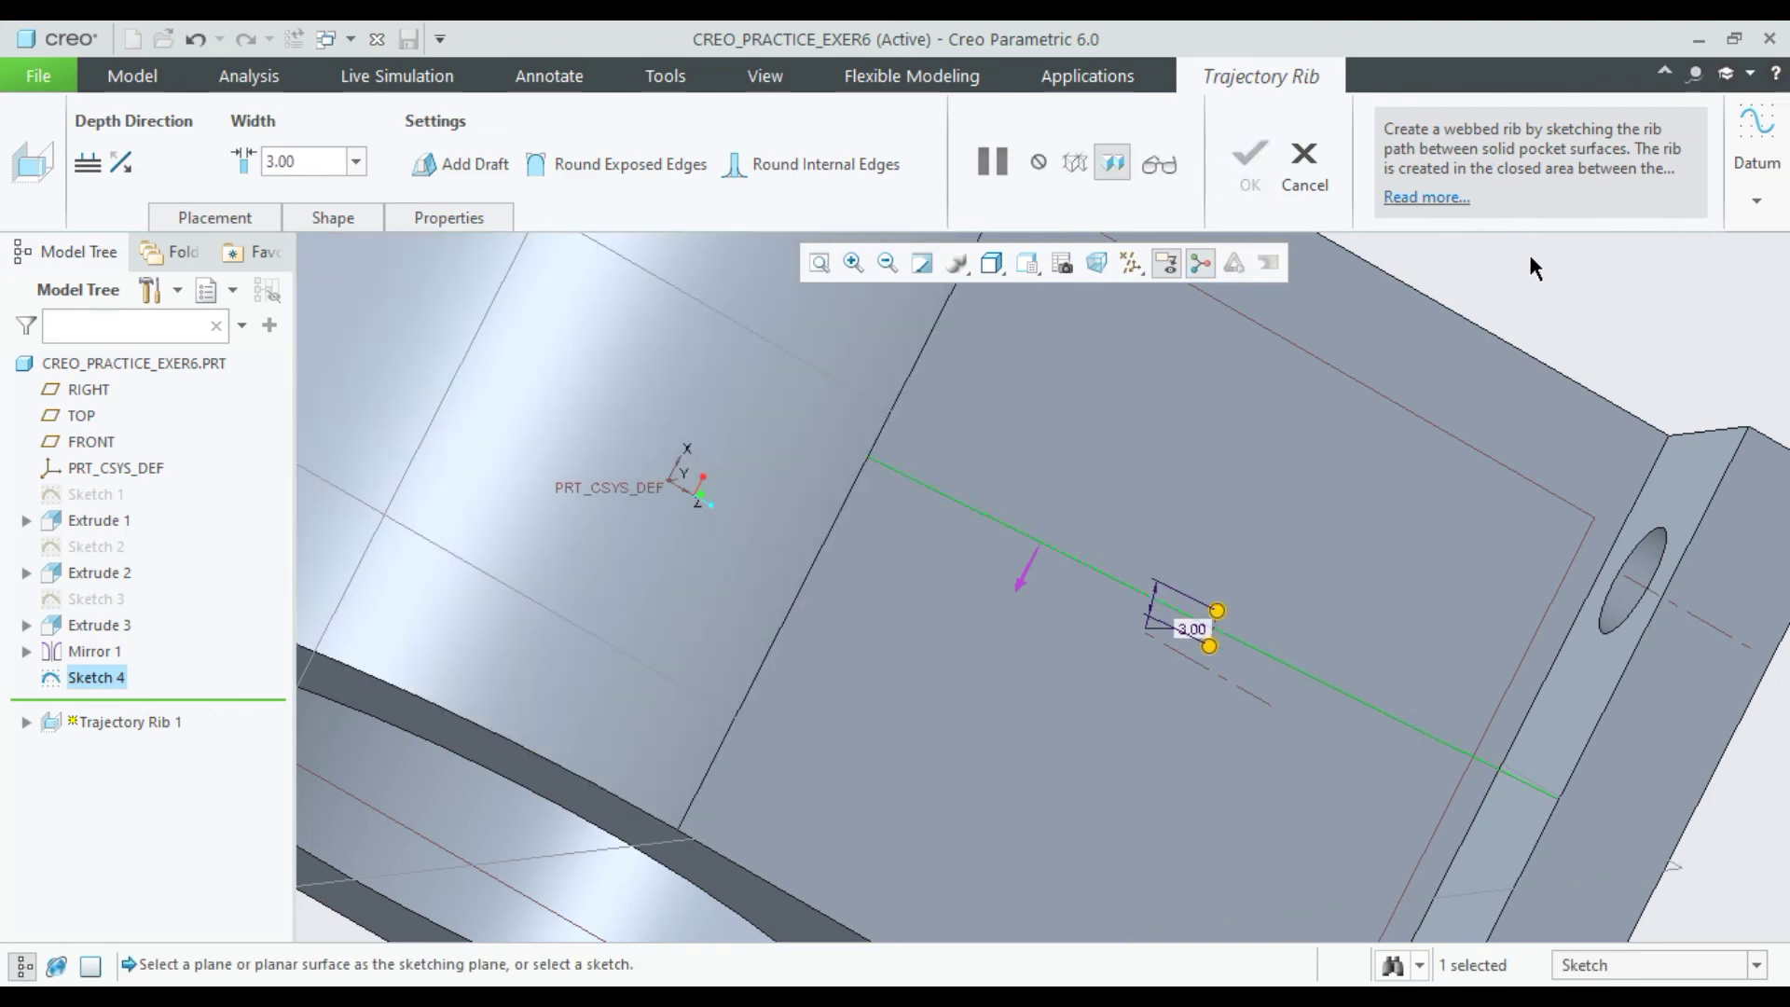
scroll(1266, 380, "up", 3)
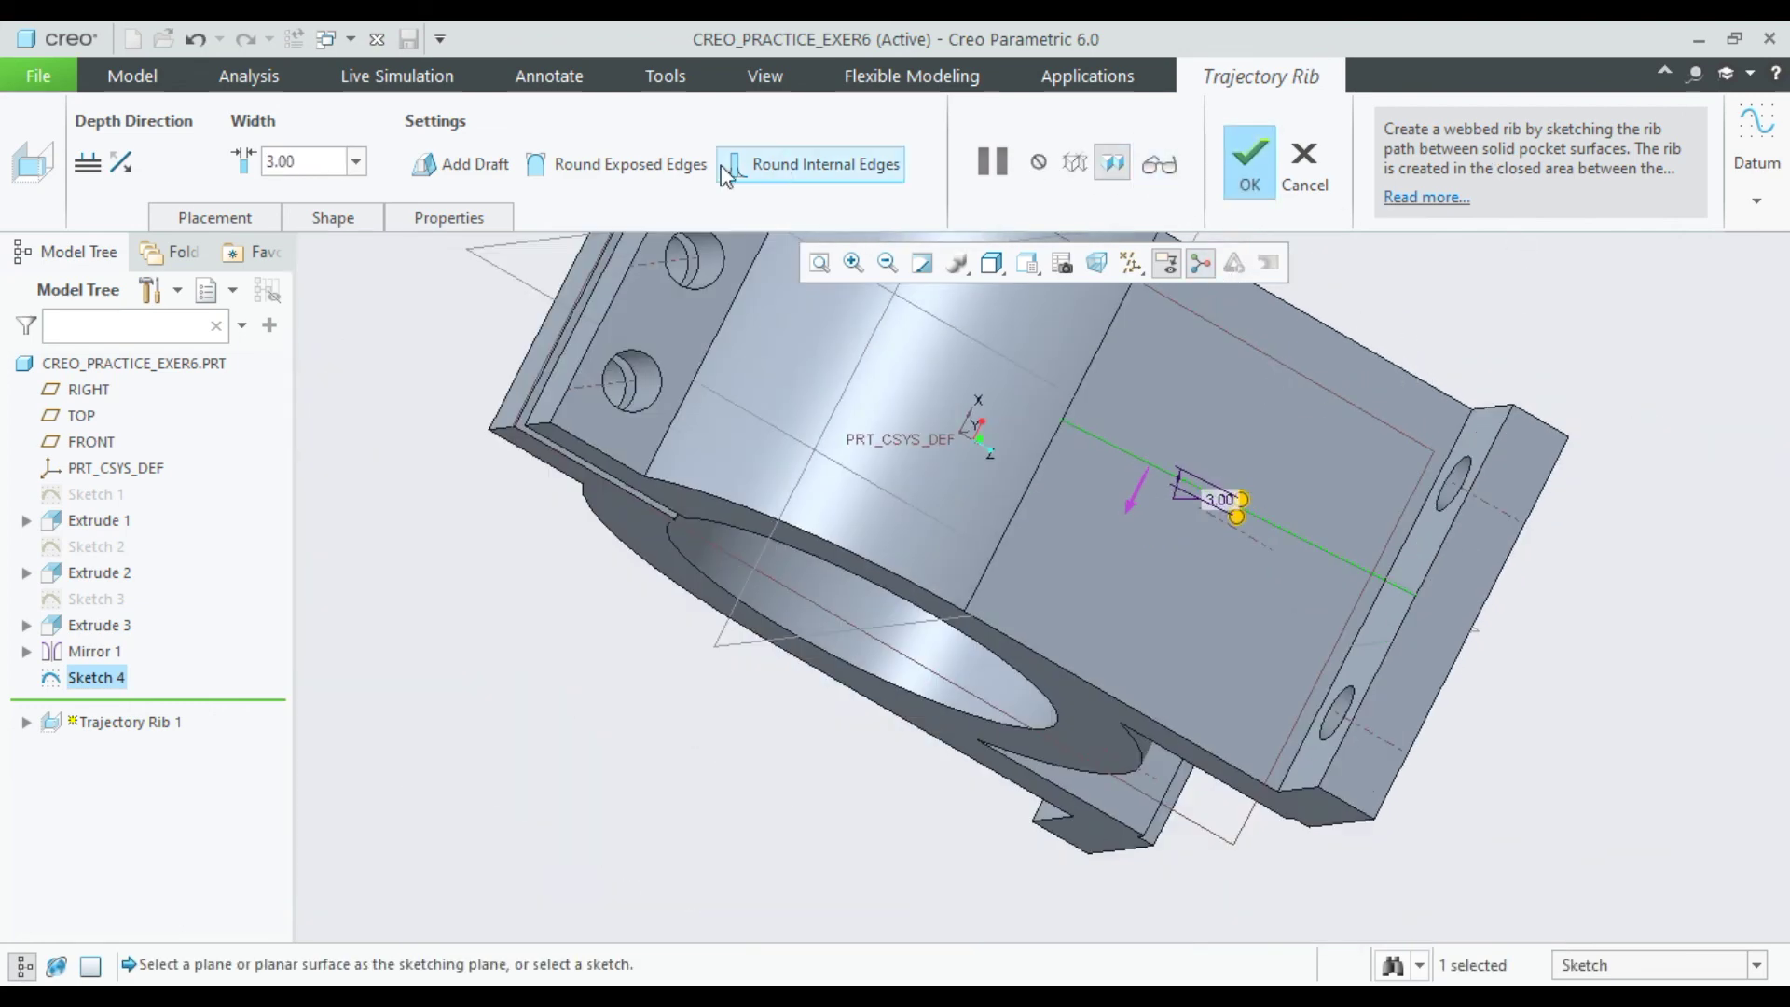
left_click(1230, 166)
left_click(1121, 562)
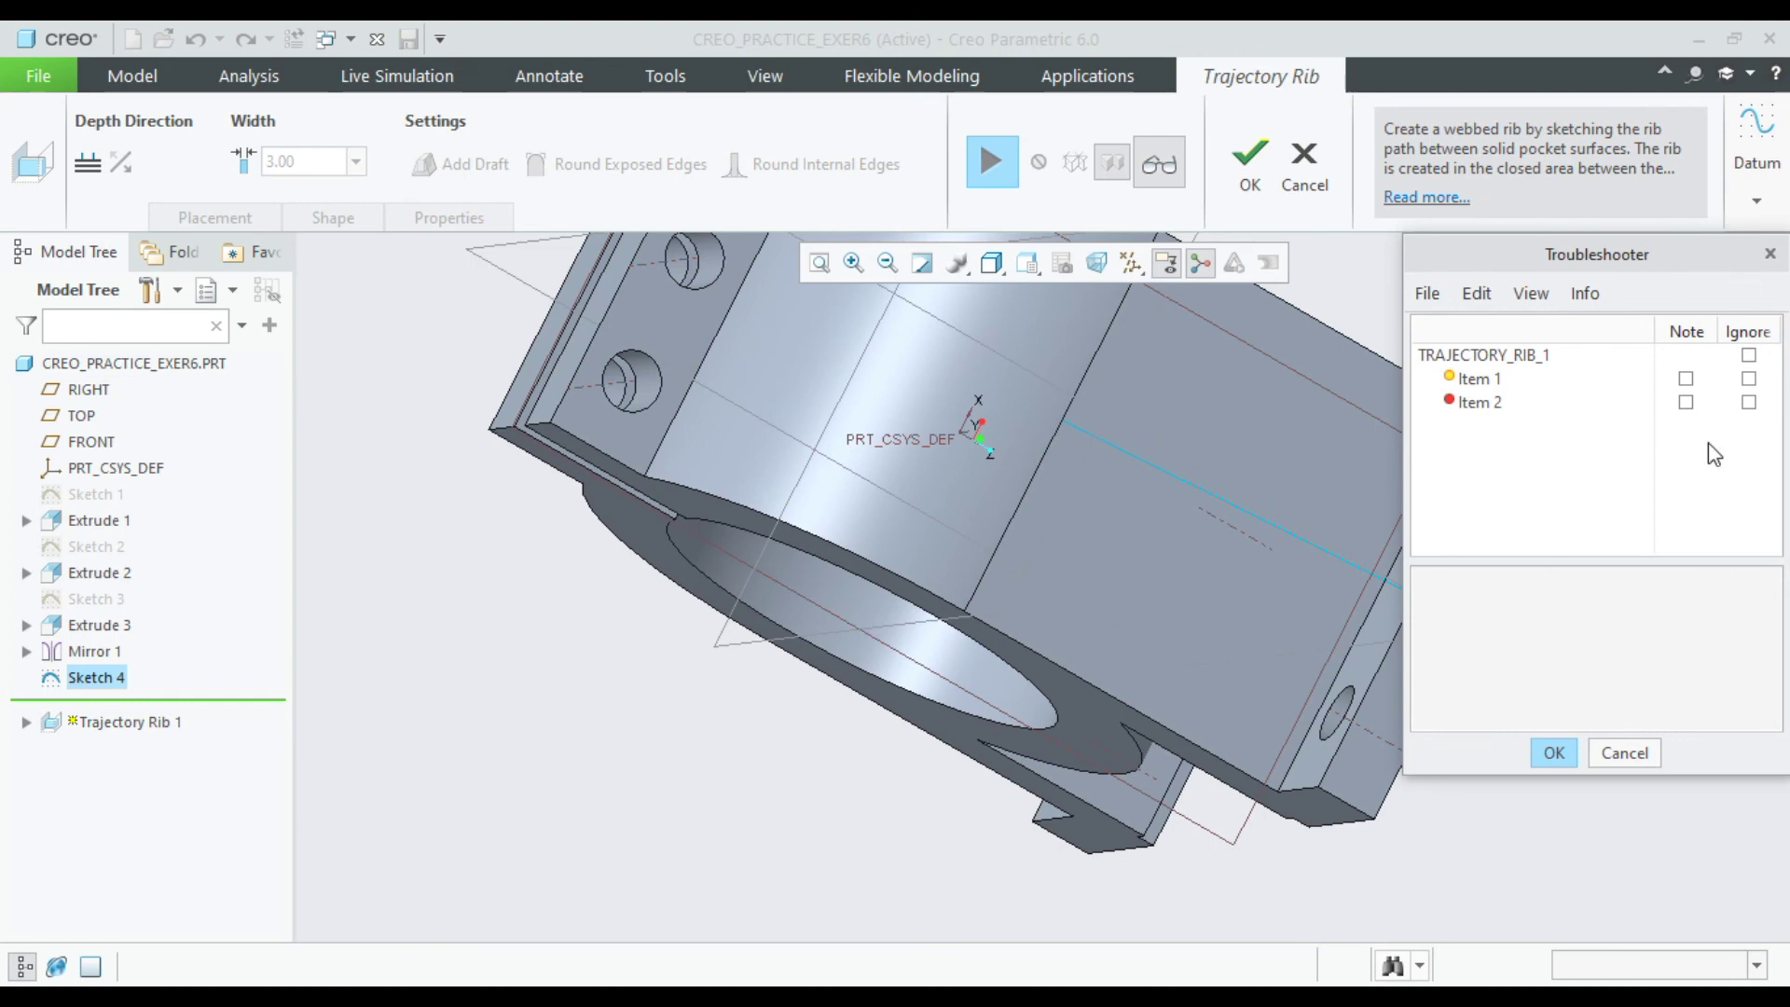
left_click(1622, 753)
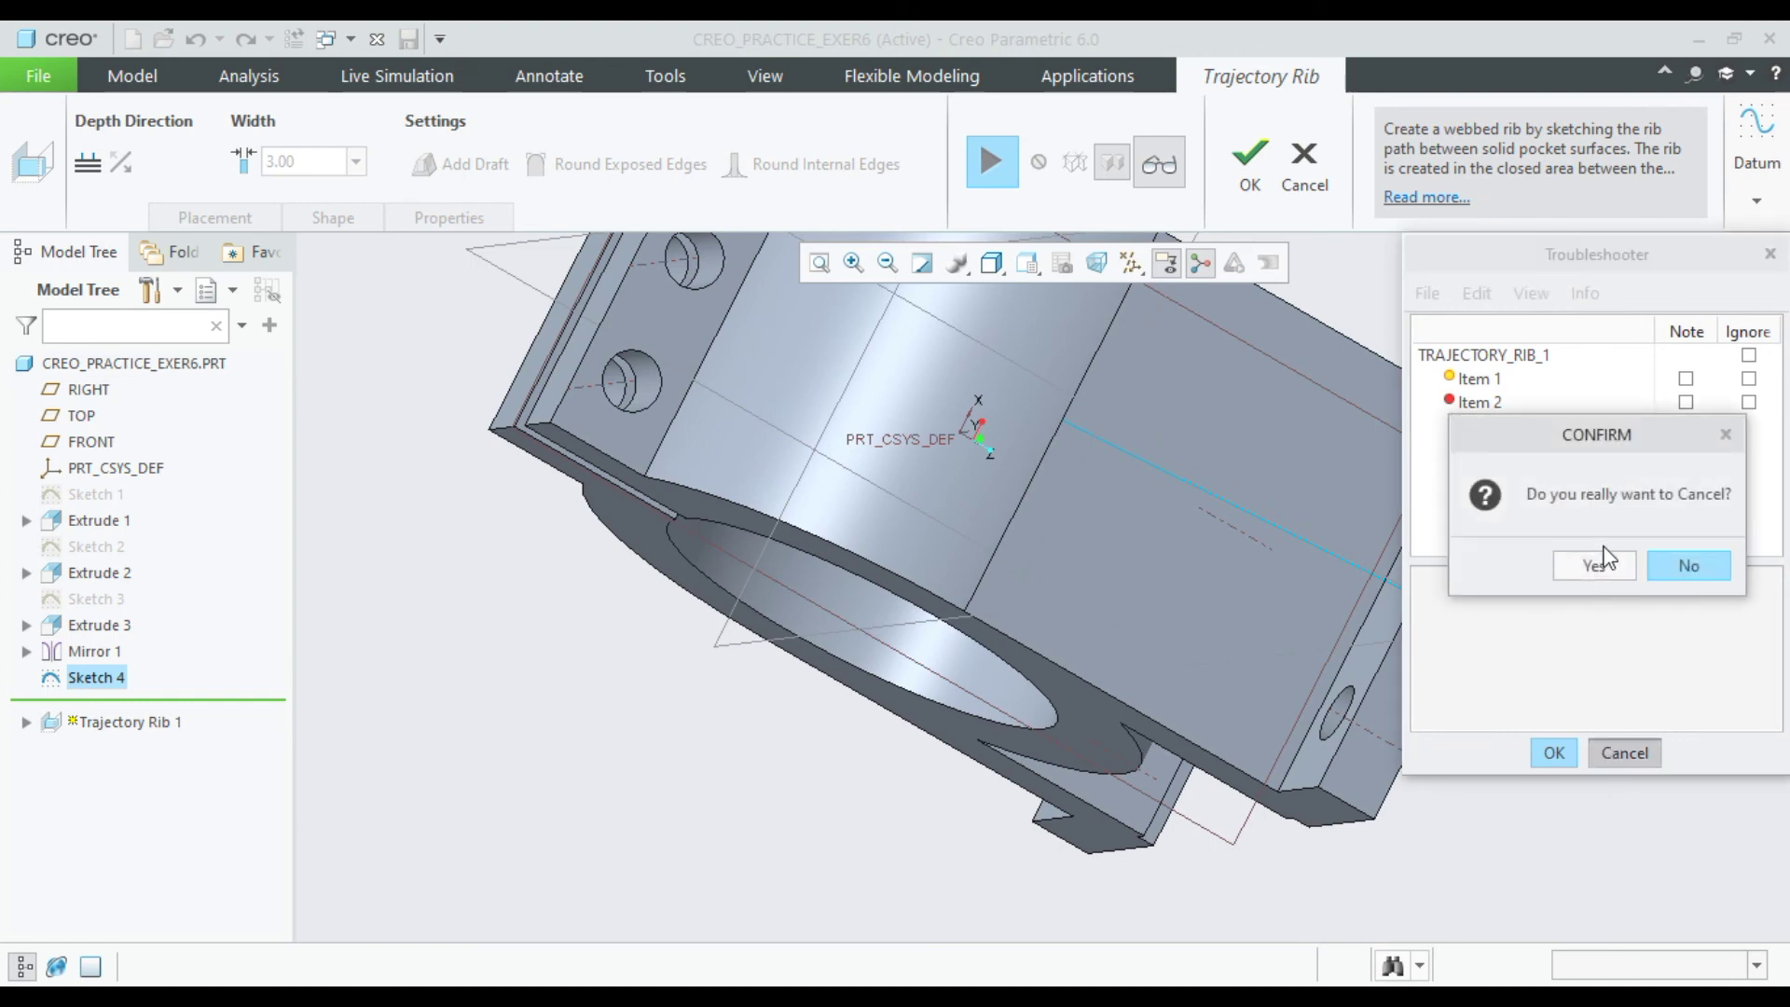
left_click(1613, 572)
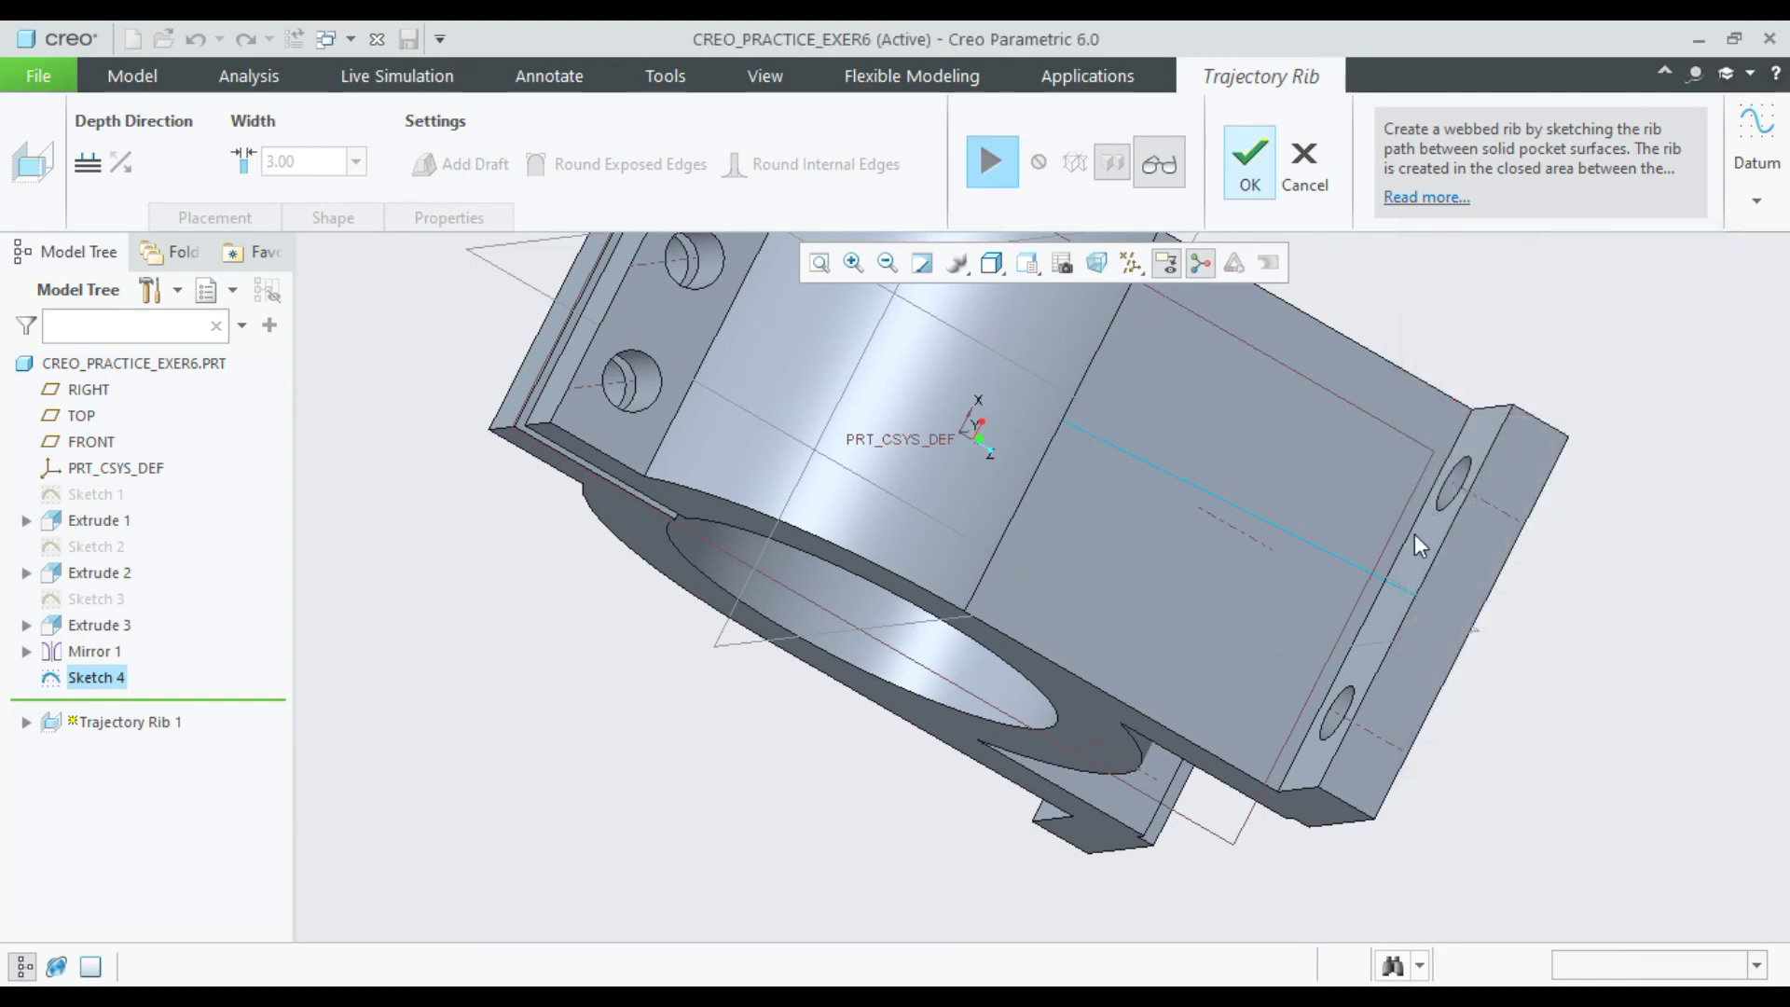
scroll(1230, 405, "up", 1)
left_click(991, 168)
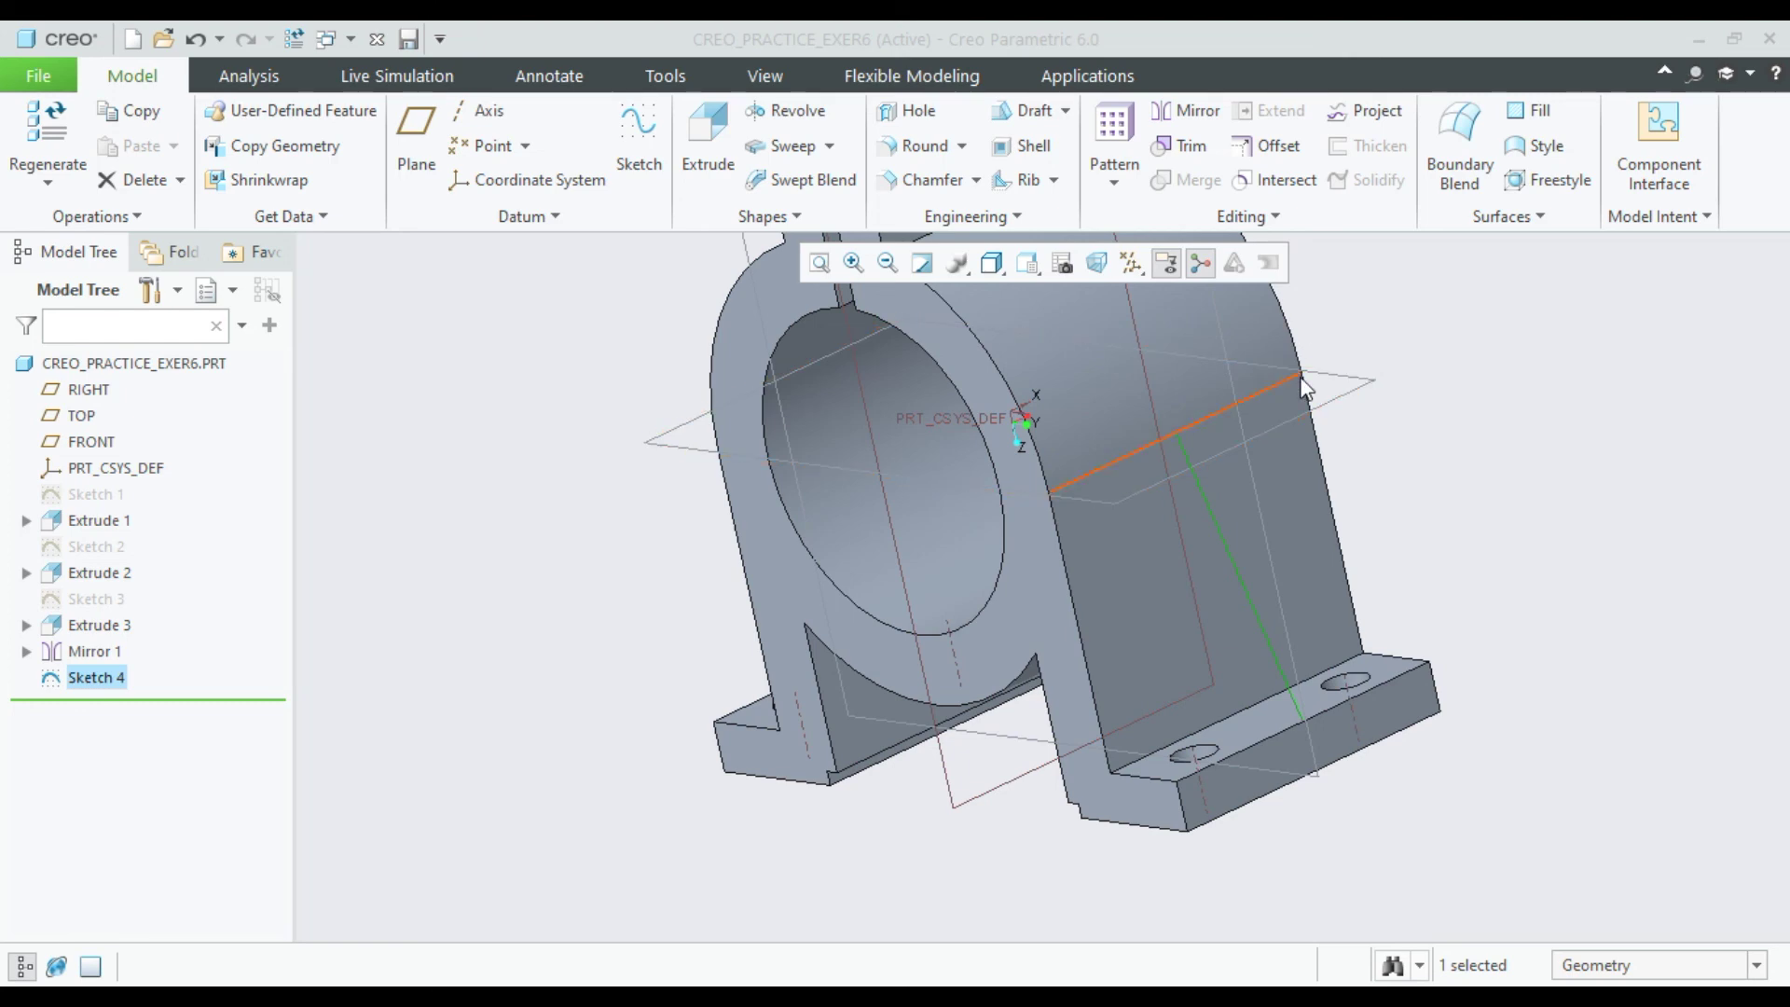
Create a profile rib from Sketch 4 with a thickness of 3 between the ring's side wall and the foot.
mouse_move(1401, 435)
middle_mouse_down()
mouse_move(1414, 420)
mouse_move(1401, 436)
middle_mouse_up()
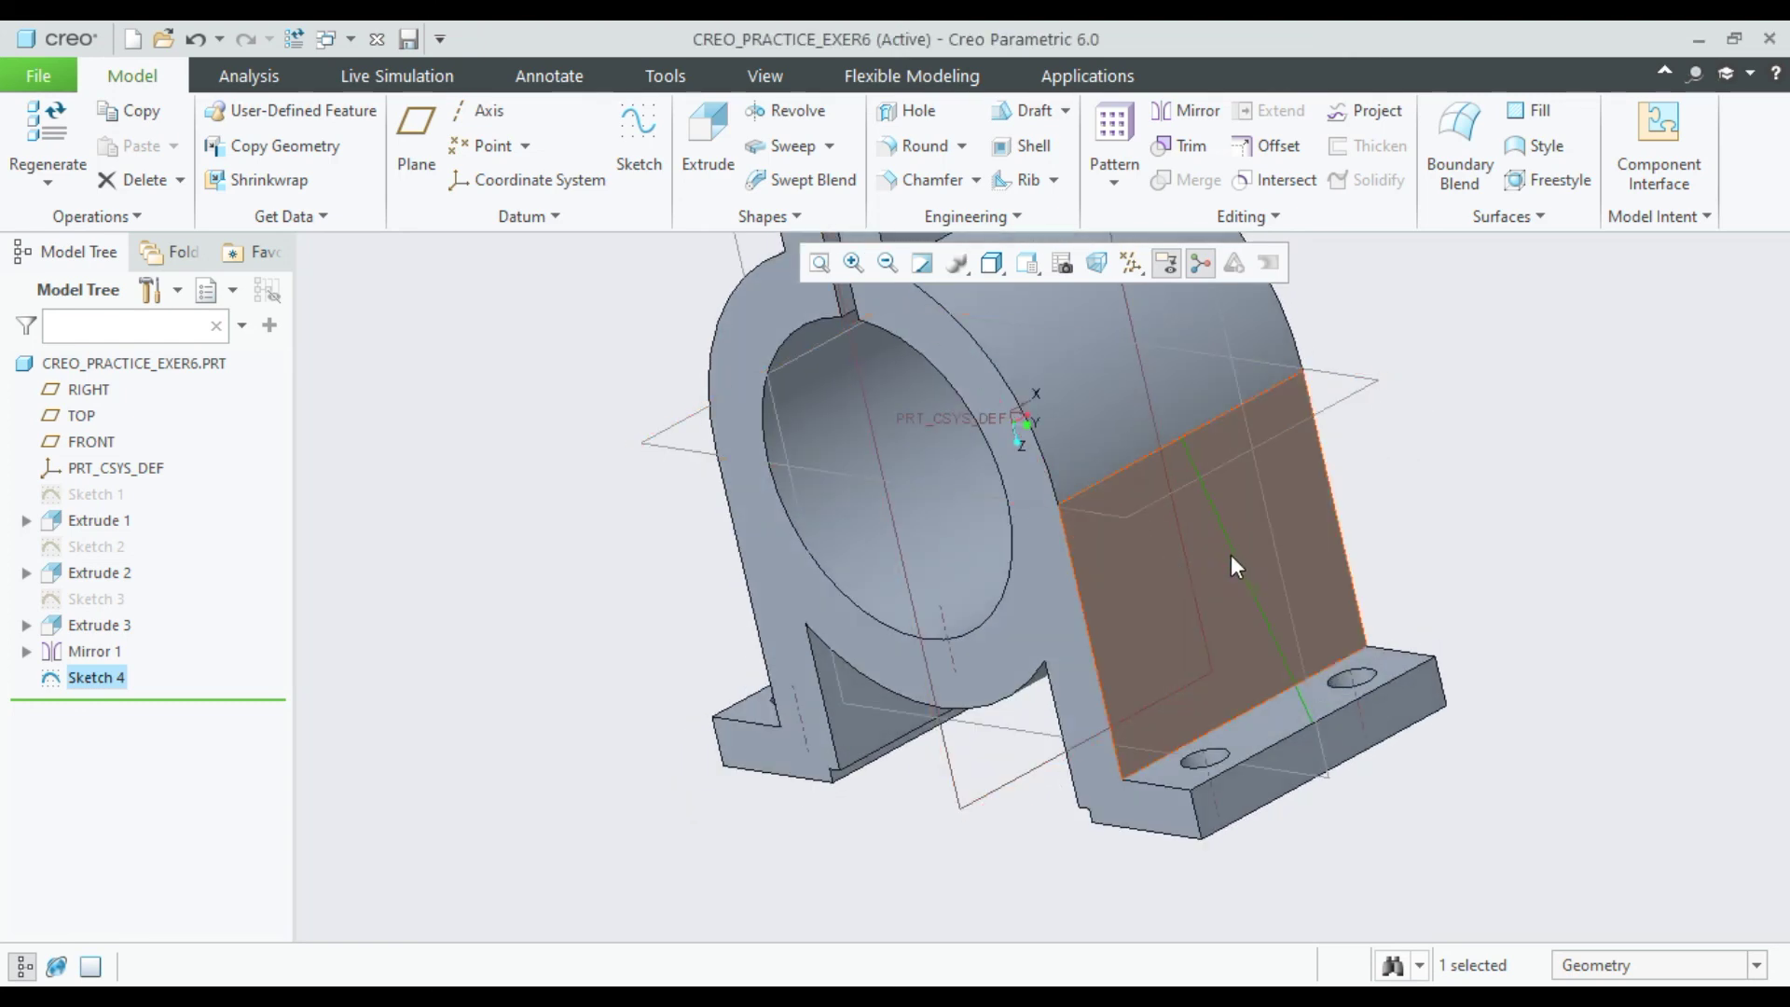
left_click(1053, 180)
left_click(1067, 238)
middle_click_drag(1529, 427, 1401, 508)
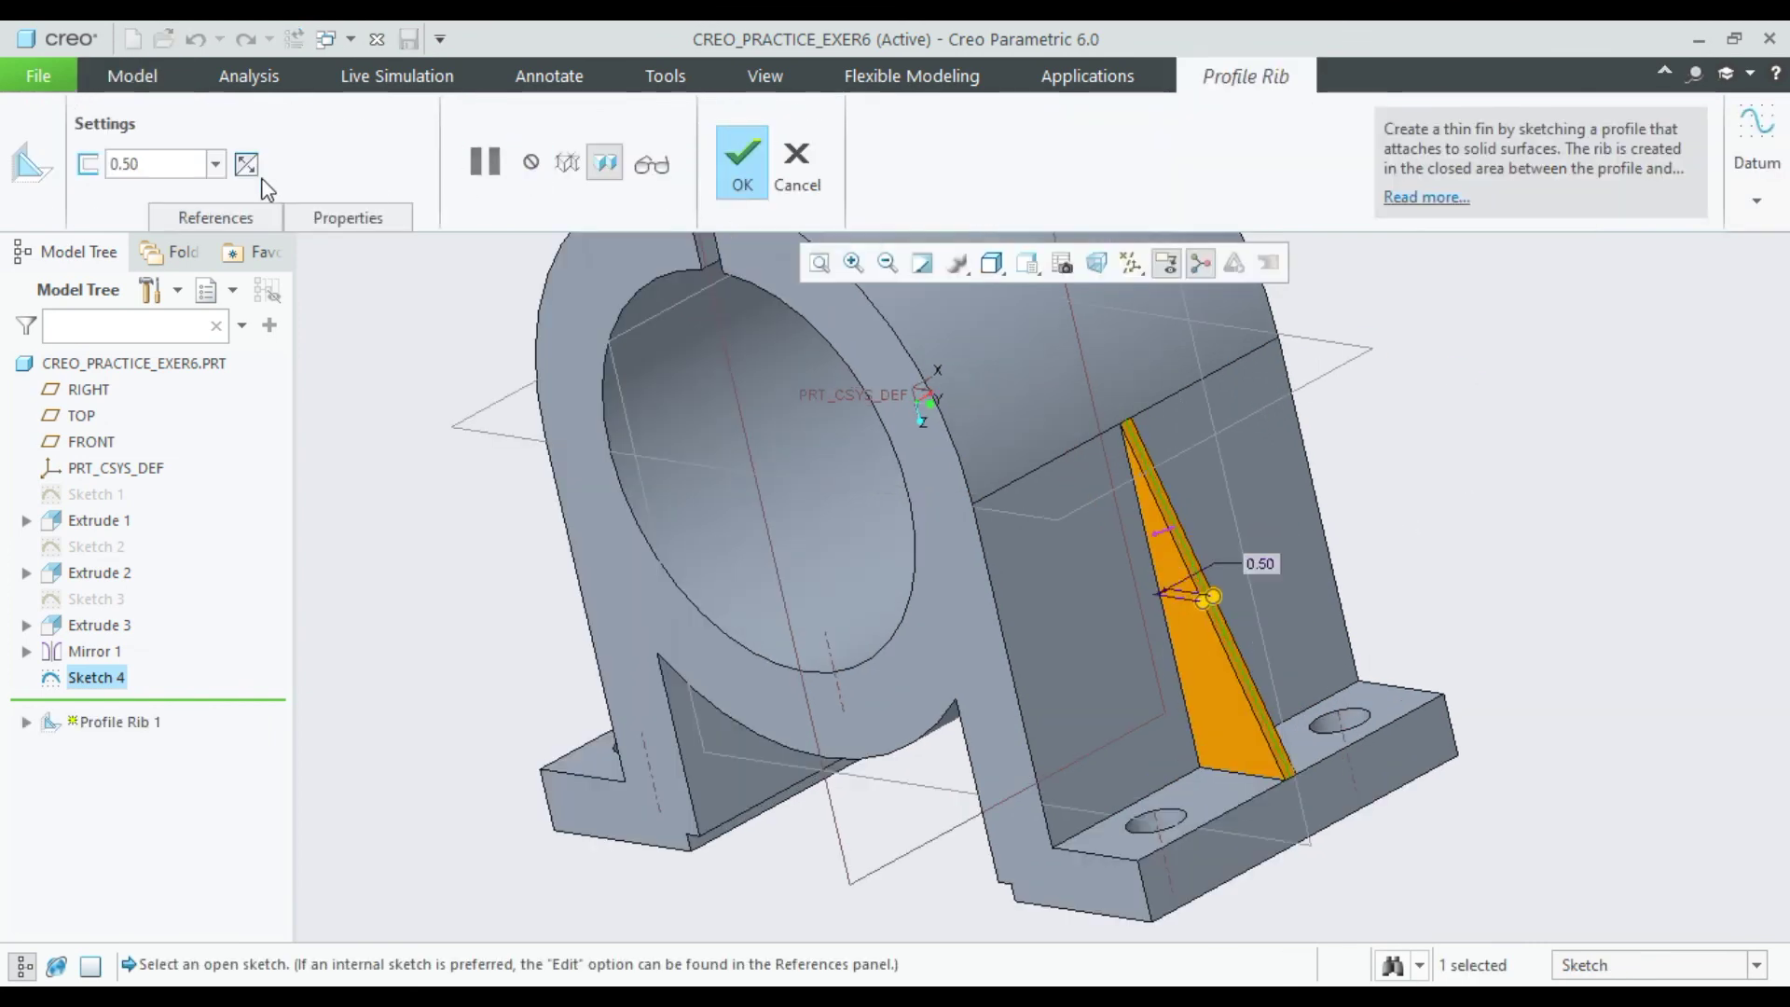
type("3")
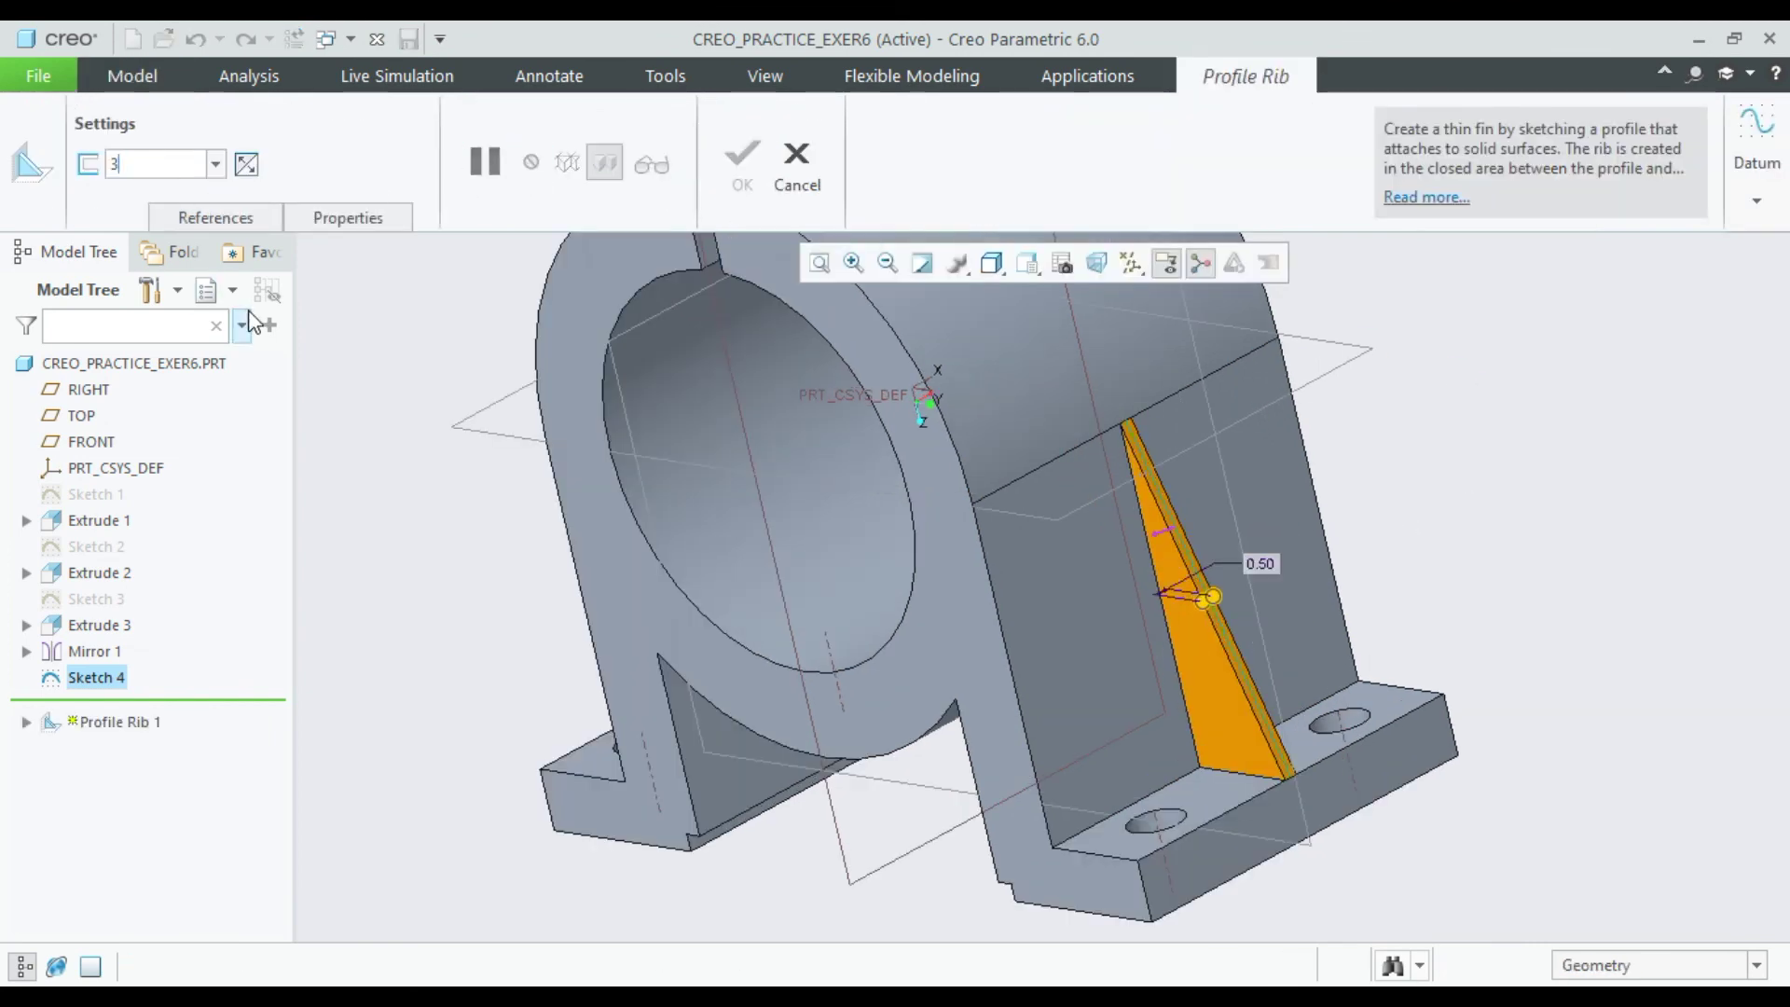
key("Return")
scroll(721, 431, "down", 2)
middle_click_drag(721, 430, 820, 447)
left_click(742, 160)
Mirror the profile rib about the TOP plane to the opposite side, and return the model to the standard orientation.
middle_click_drag(718, 392, 766, 396)
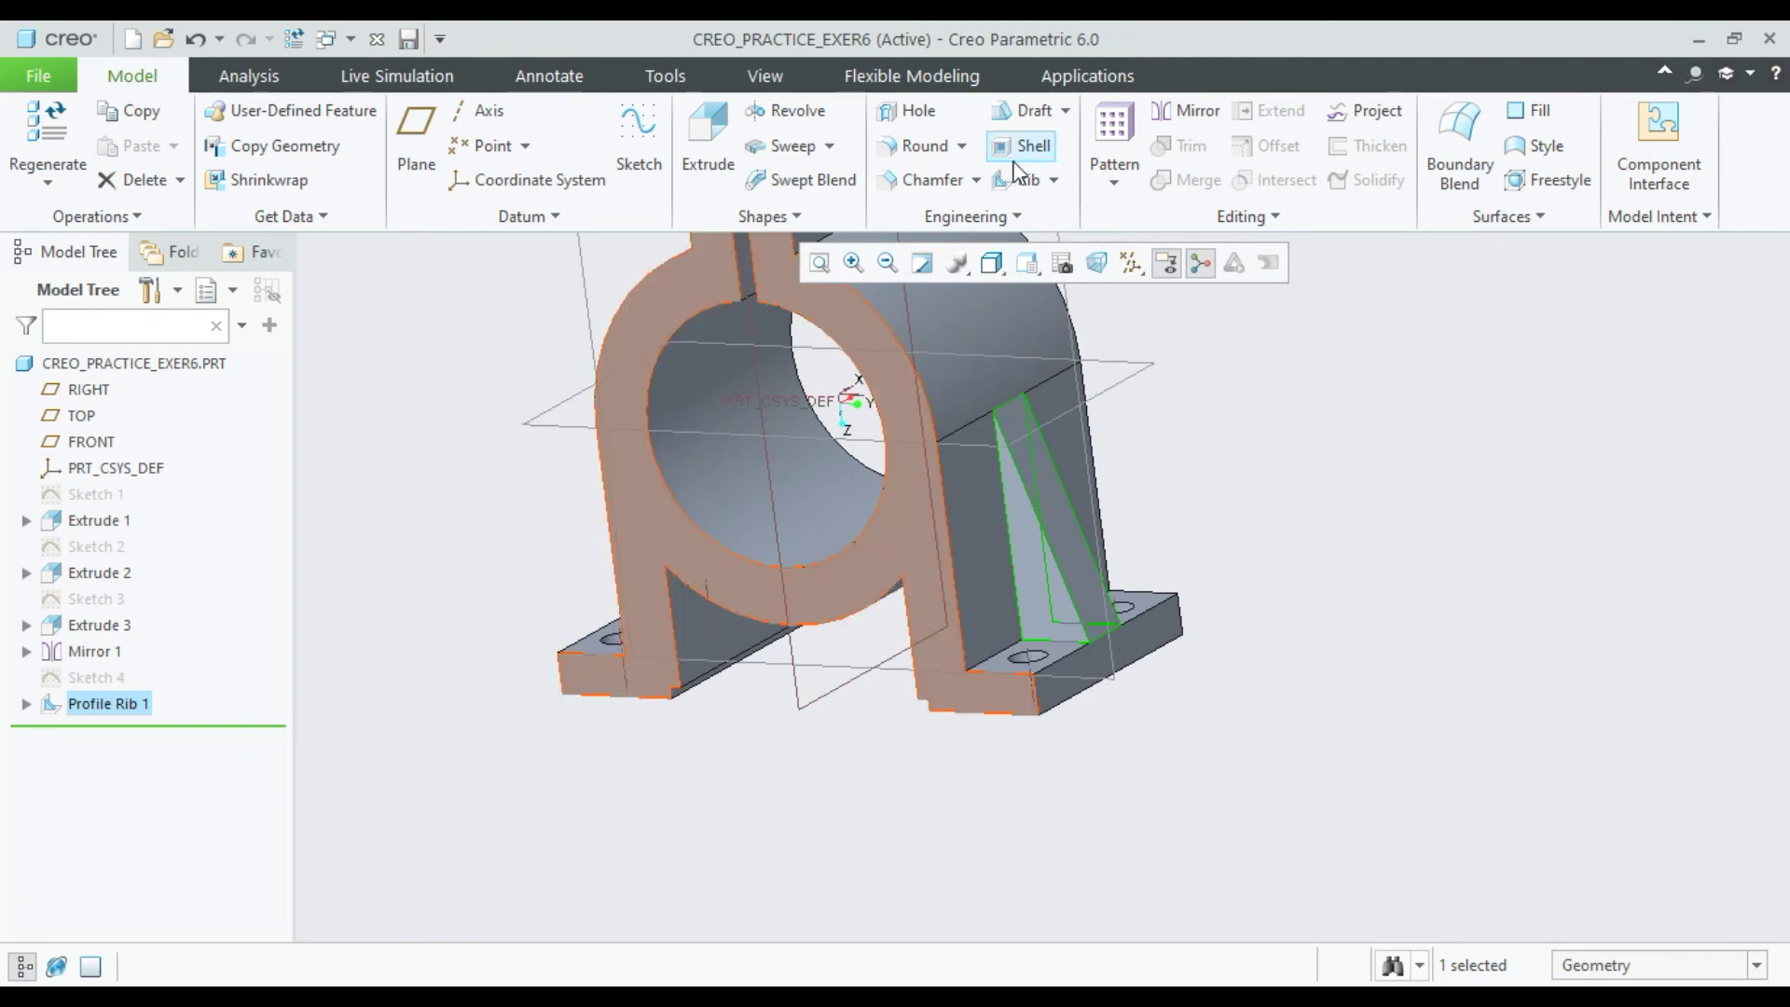
left_click(1188, 110)
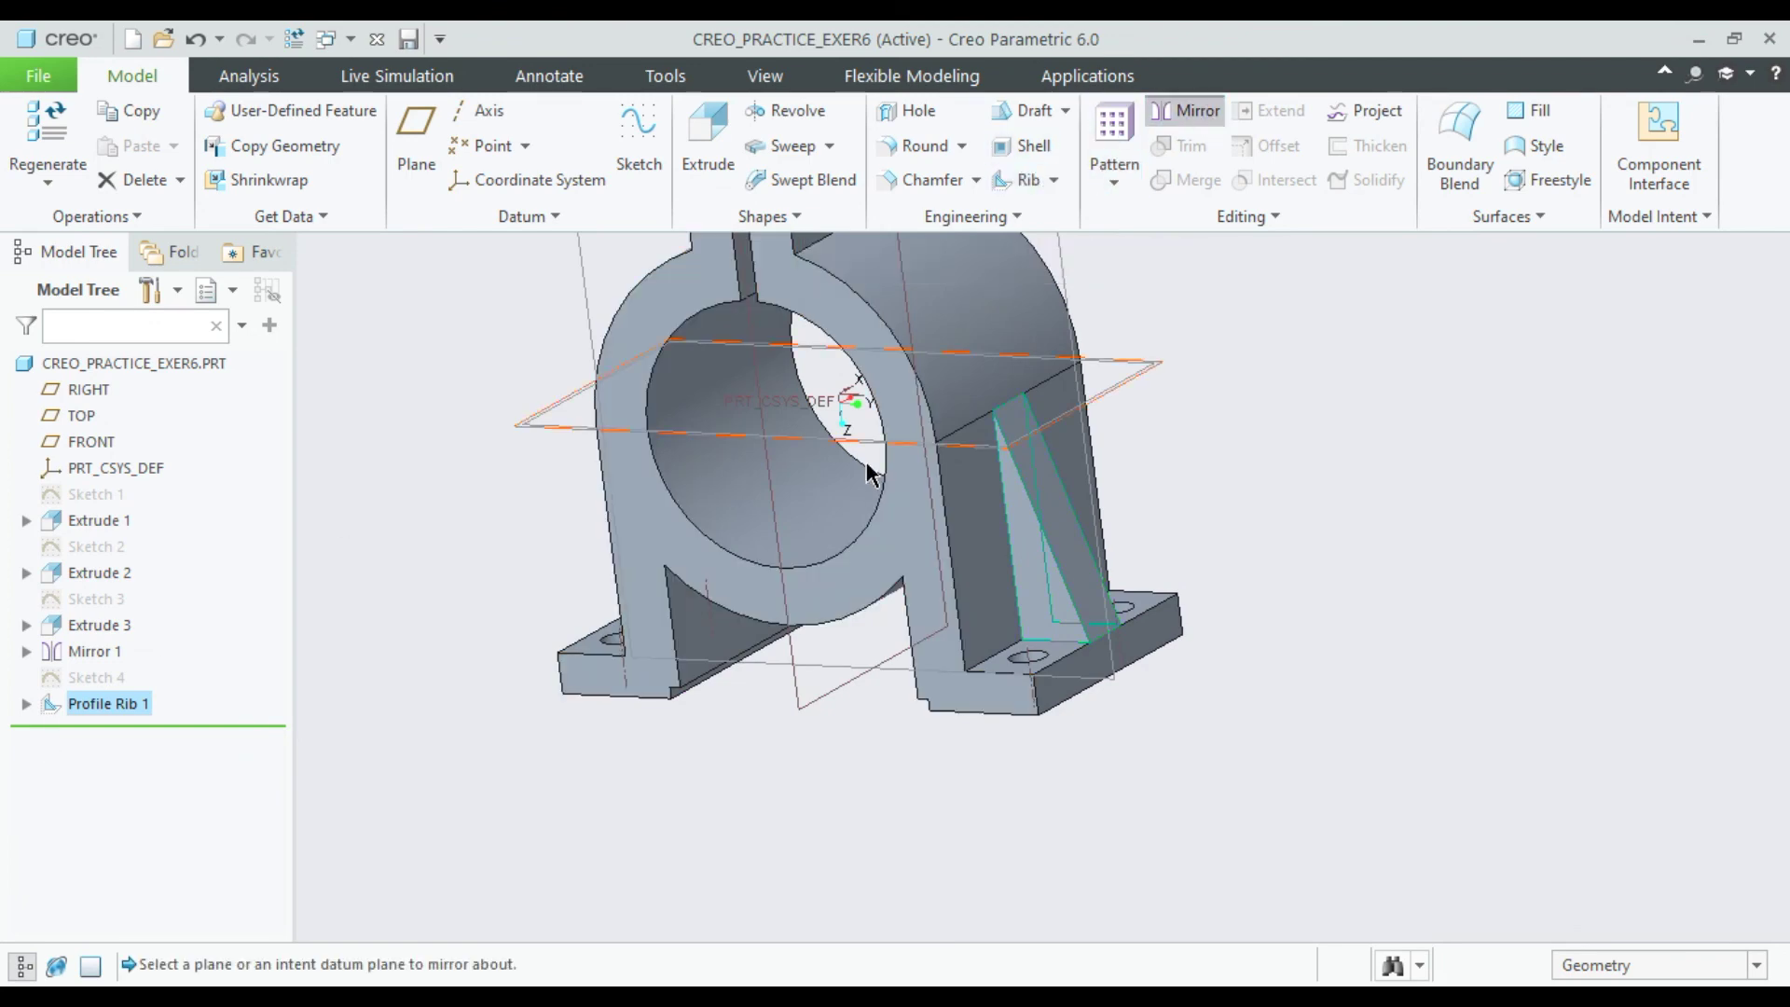
left_click(768, 478)
middle_click_drag(871, 379, 730, 210)
left_click(691, 161)
key("ctrl+d")
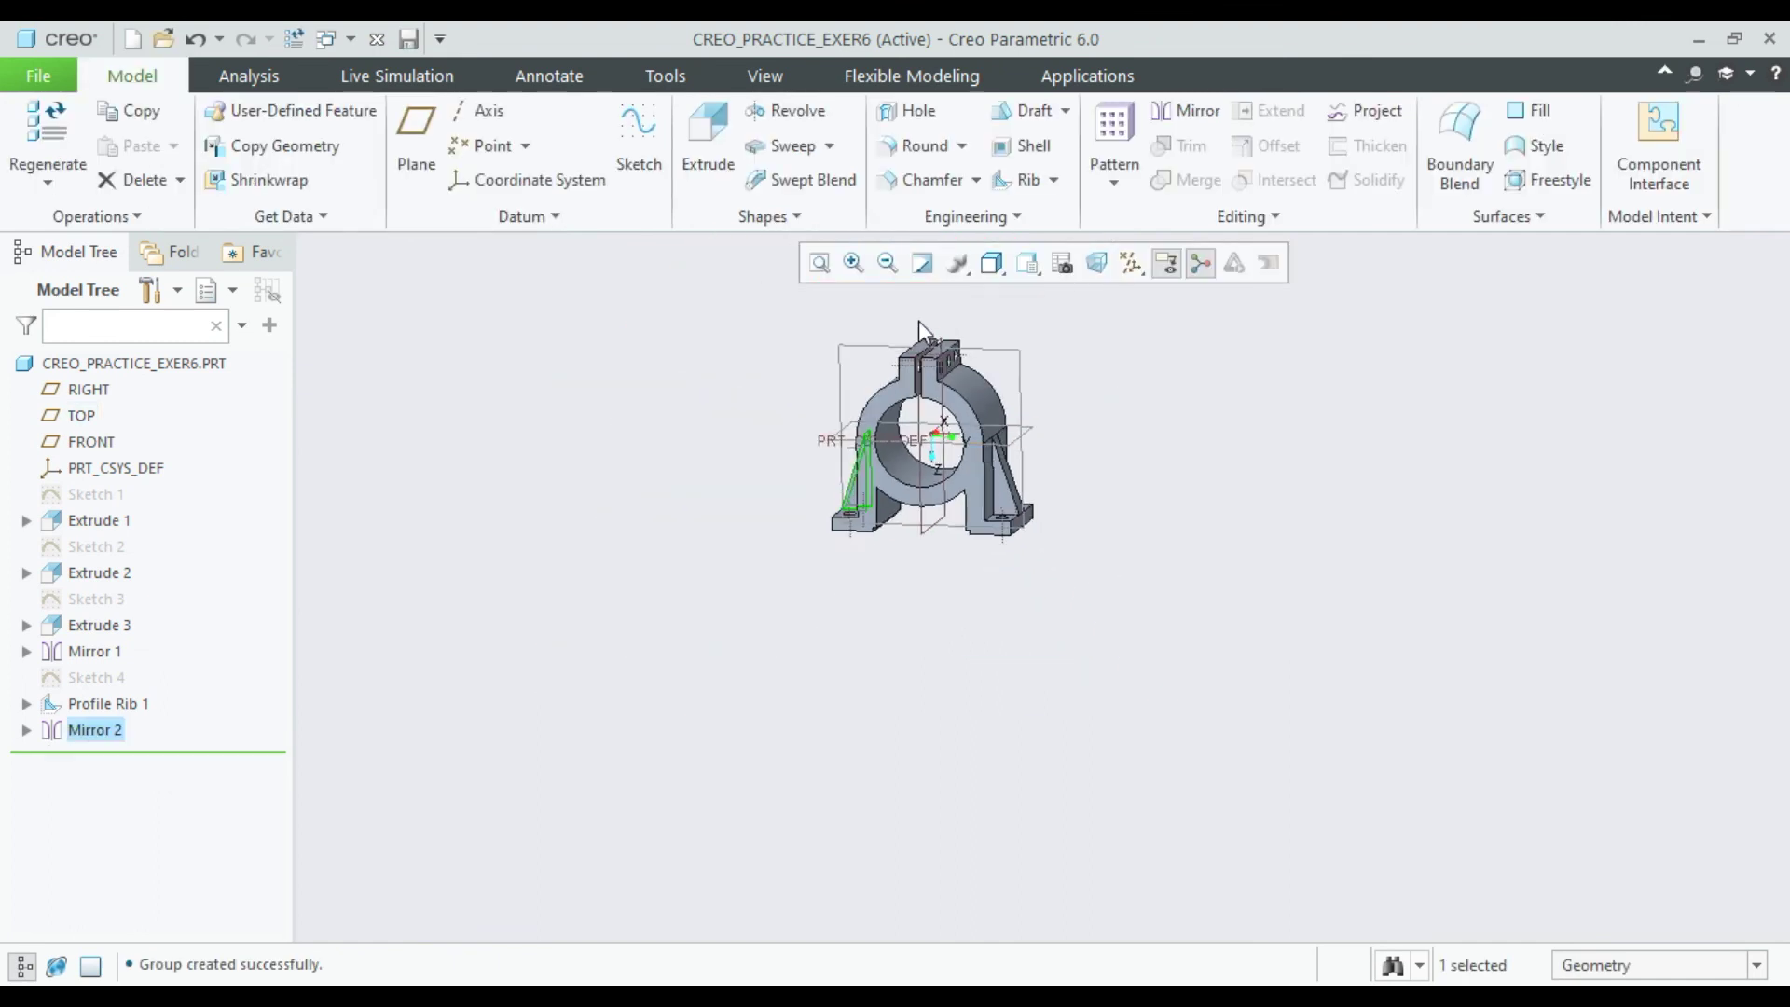
left_click(1505, 432)
Hide all datum planes, axes, points and coordinate systems, and show the part in the standard orientation.
scroll(1031, 680, "down", 1)
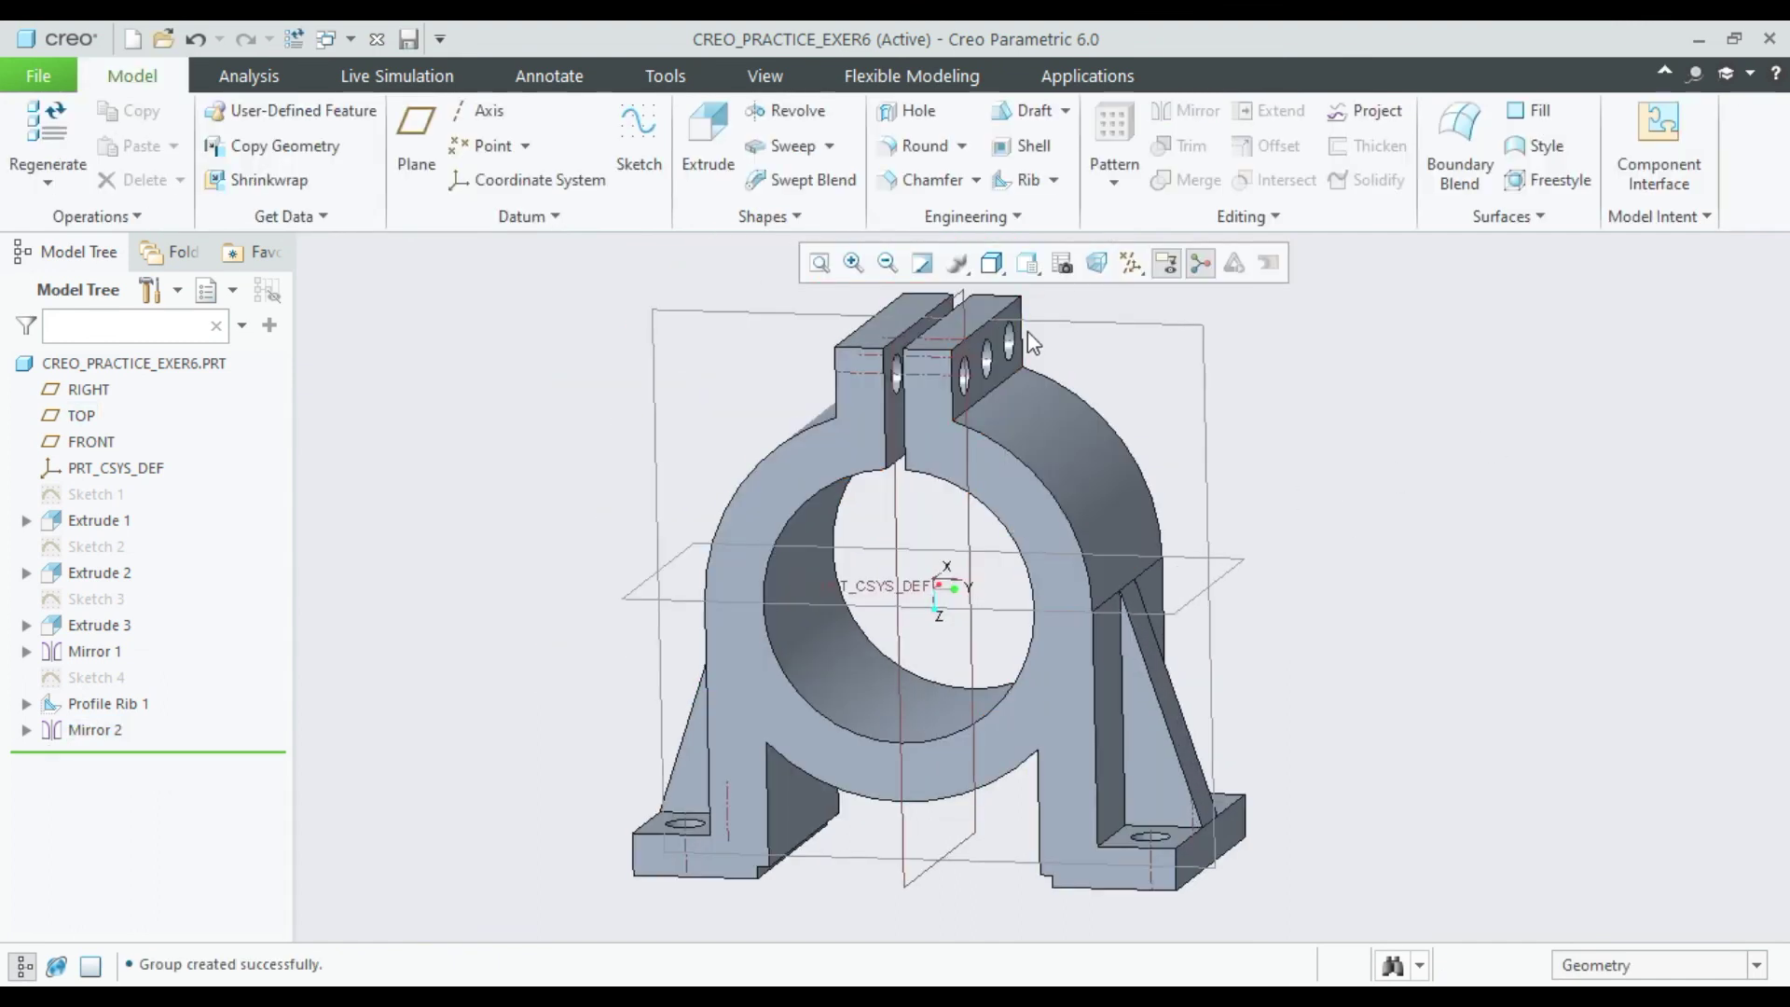
left_click(1133, 273)
left_click(1152, 296)
left_click(1400, 438)
scroll(1294, 488, "up", 1)
middle_click_drag(1295, 488, 1282, 444)
key("ctrl+d")
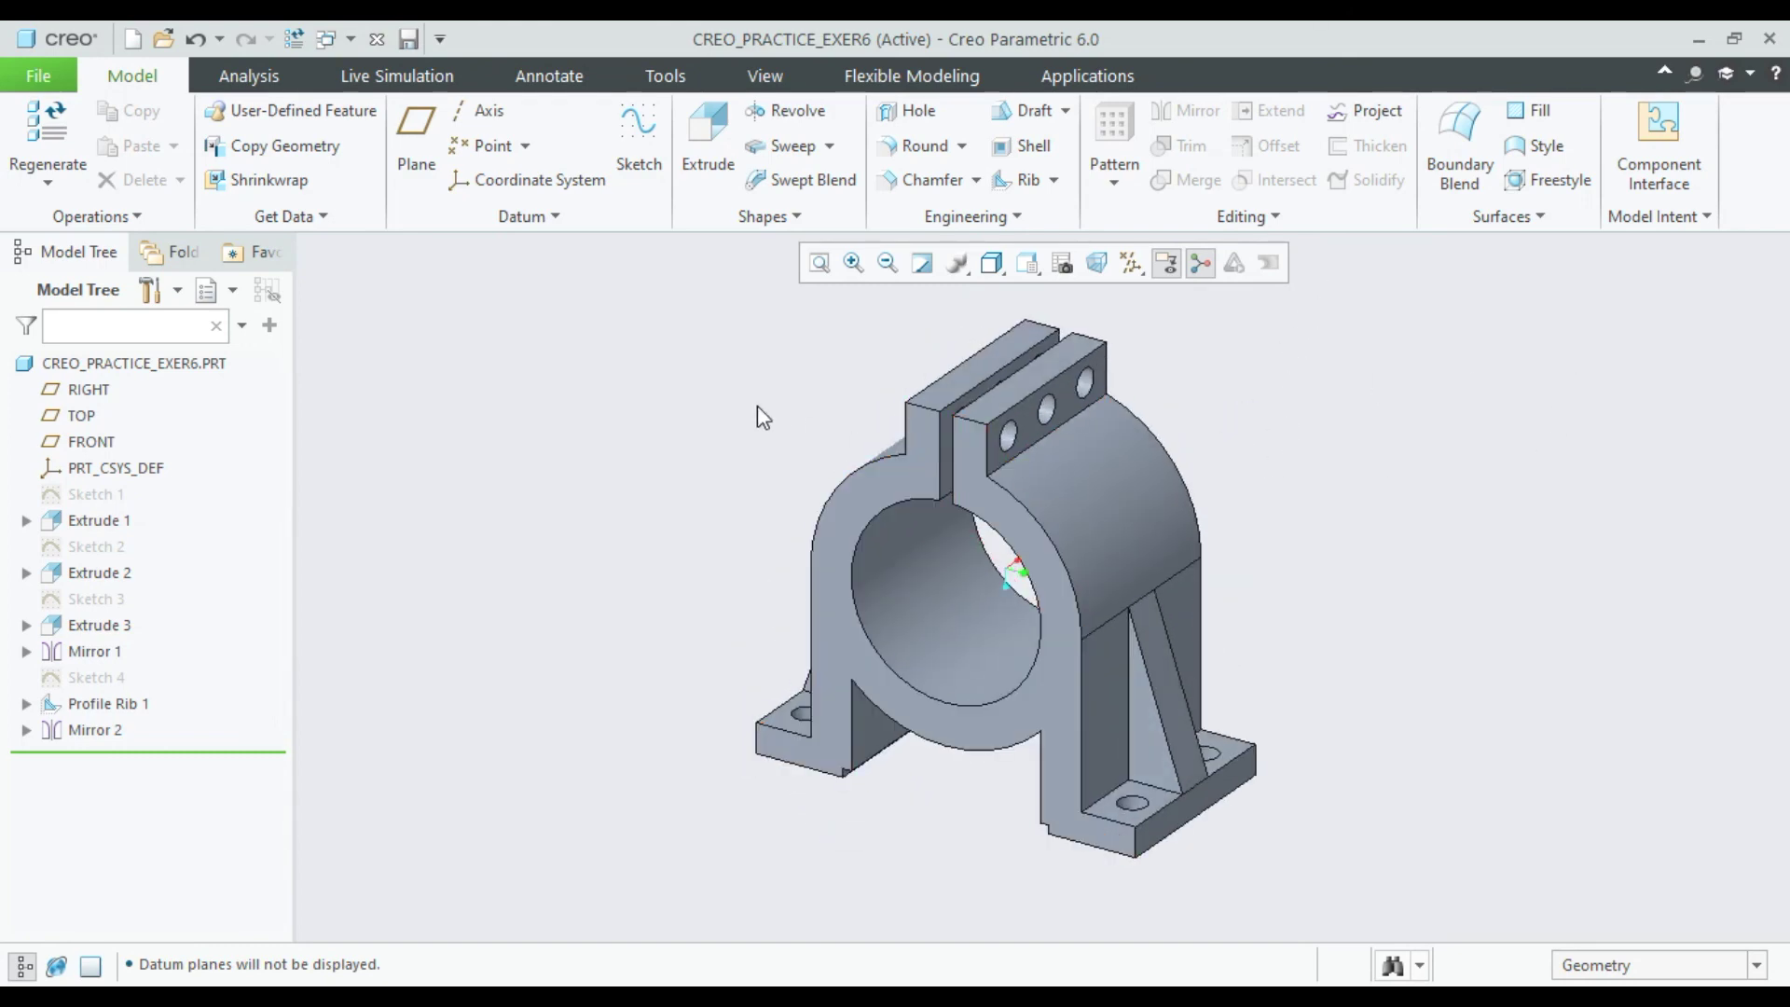
Apply the ptc-std-aluminum appearance from the std-metals library to the whole part.
left_click(765, 75)
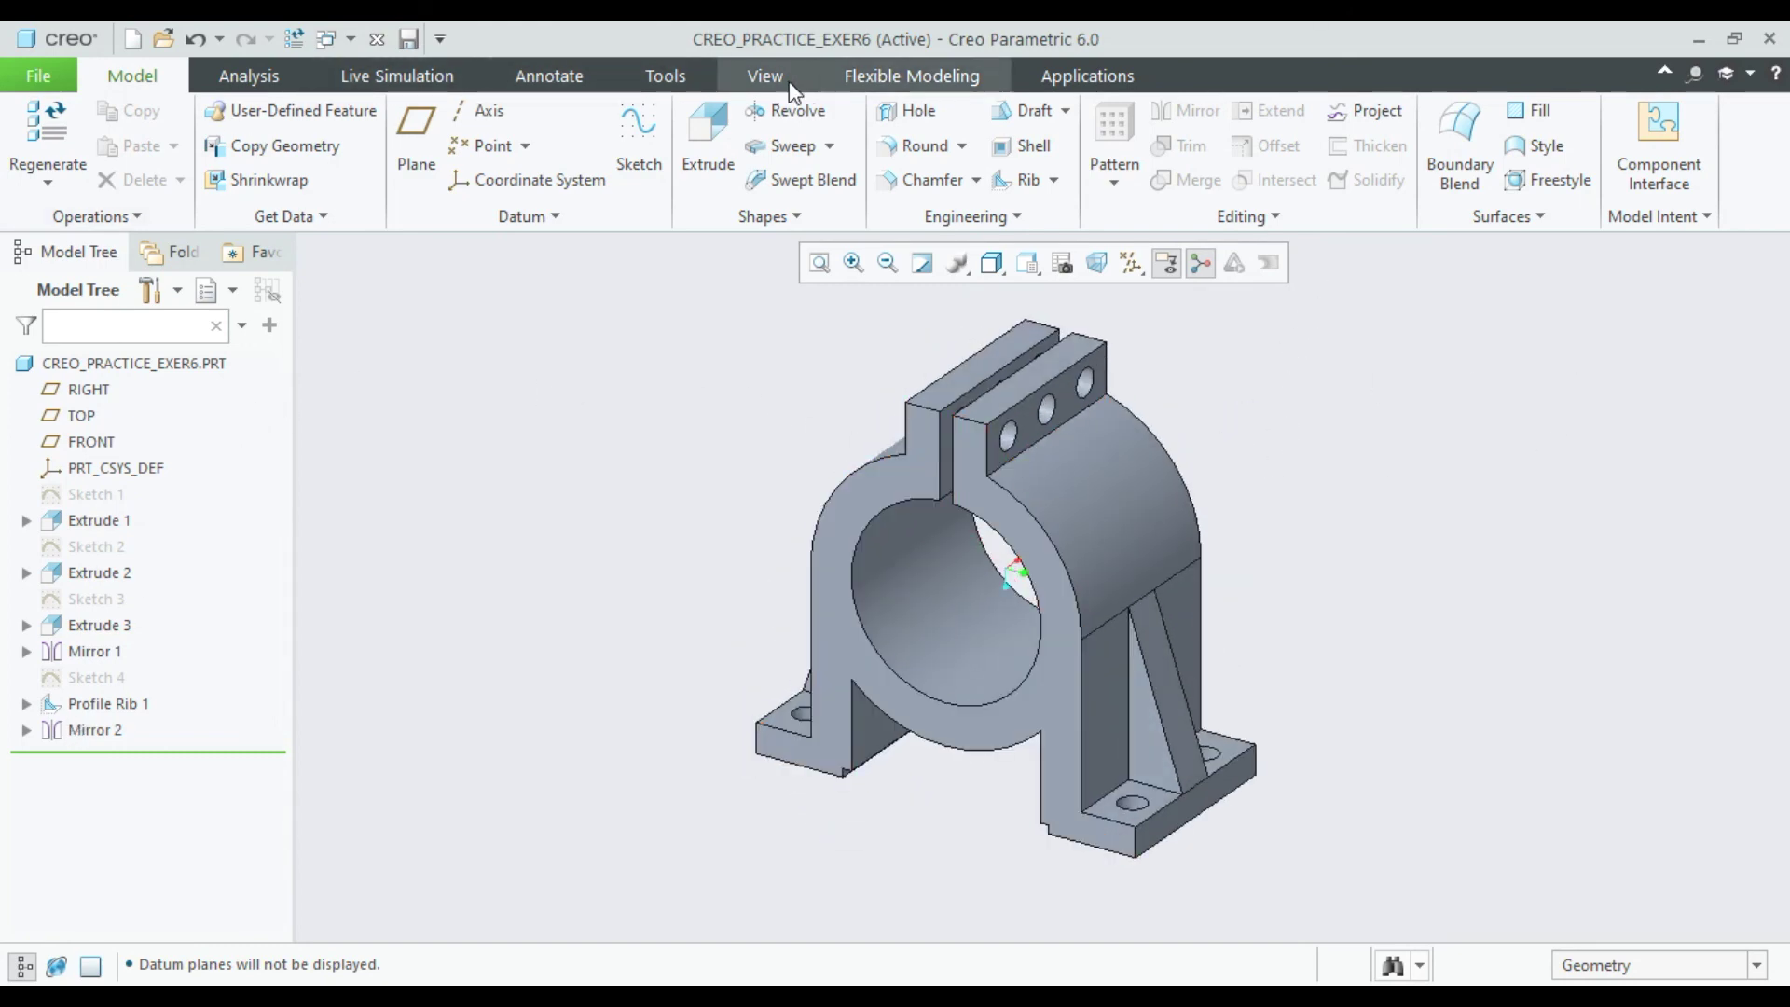
left_click(115, 362)
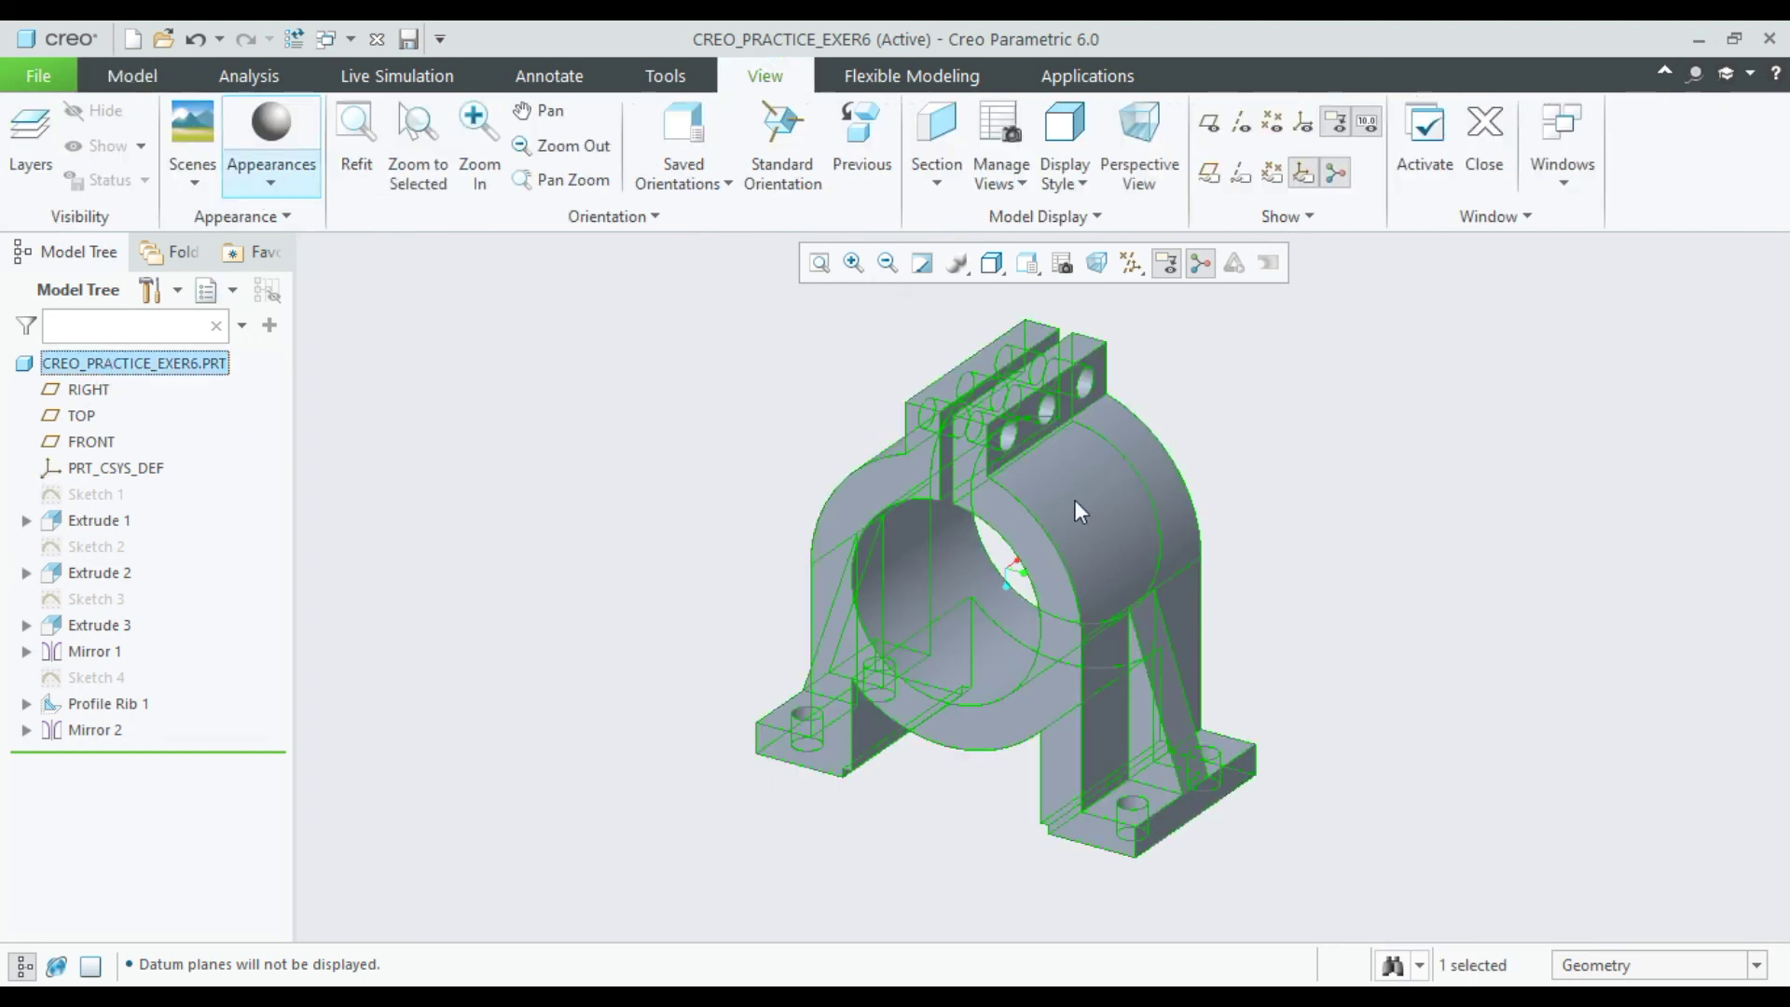
left_click(261, 179)
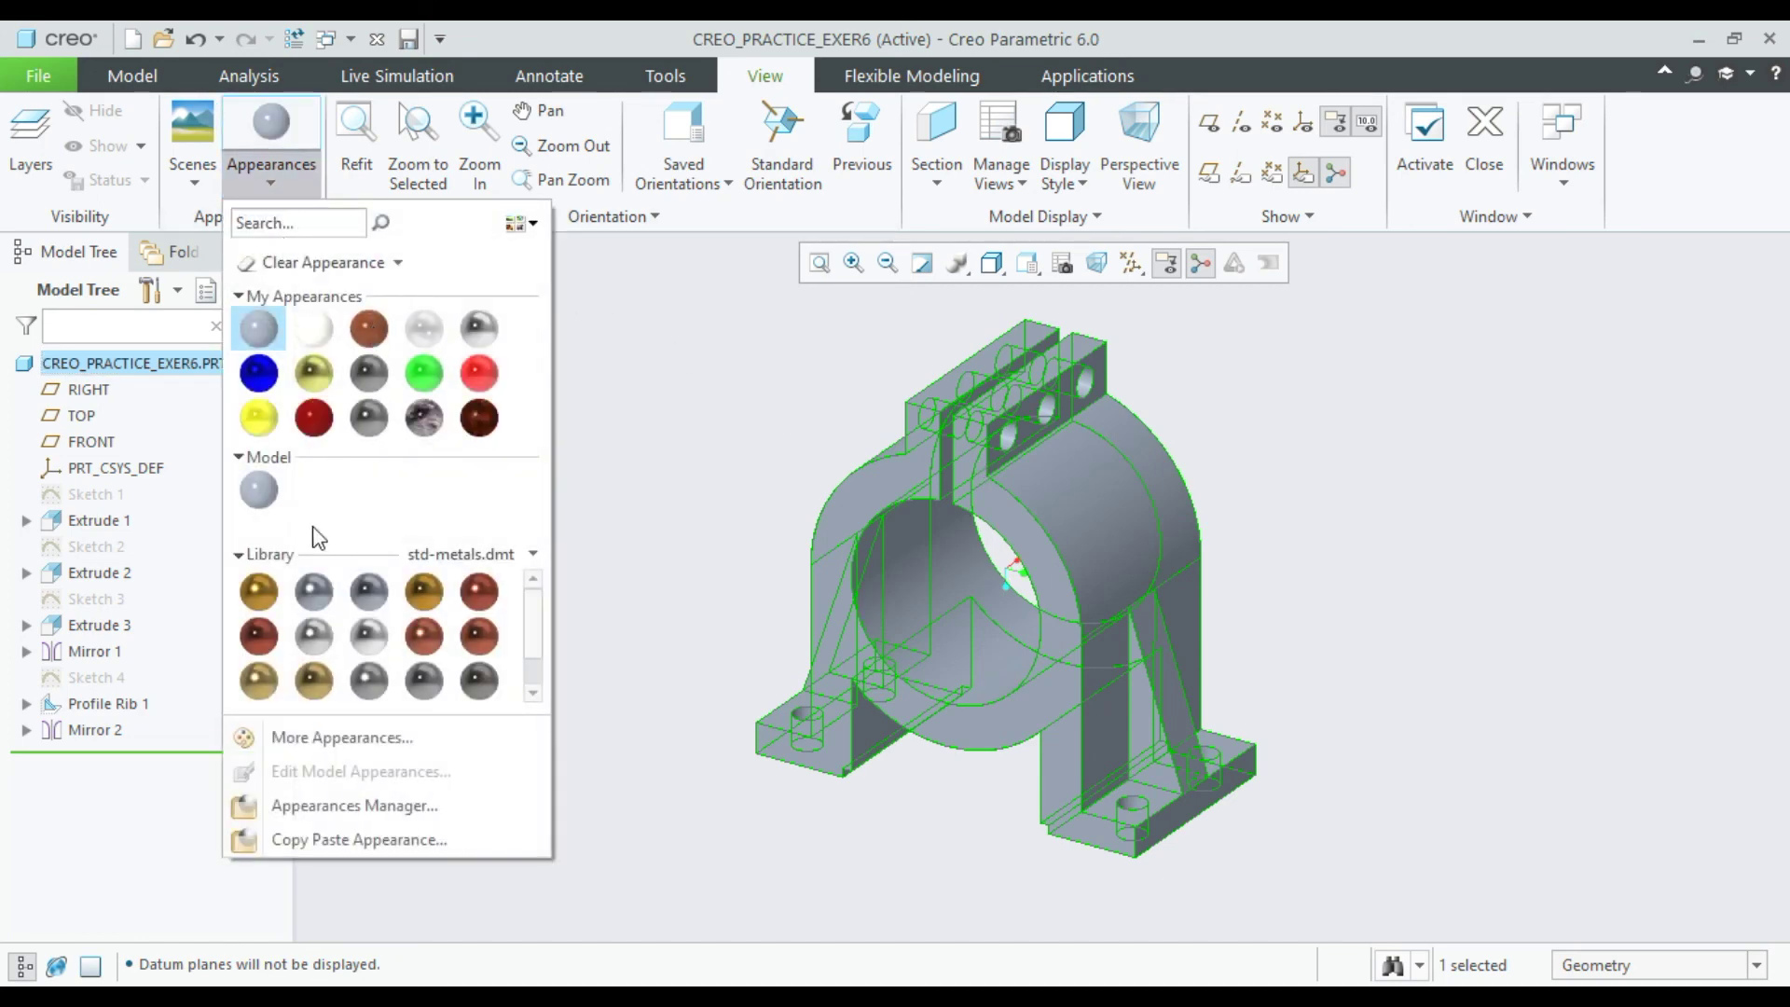
mouse_move(311, 594)
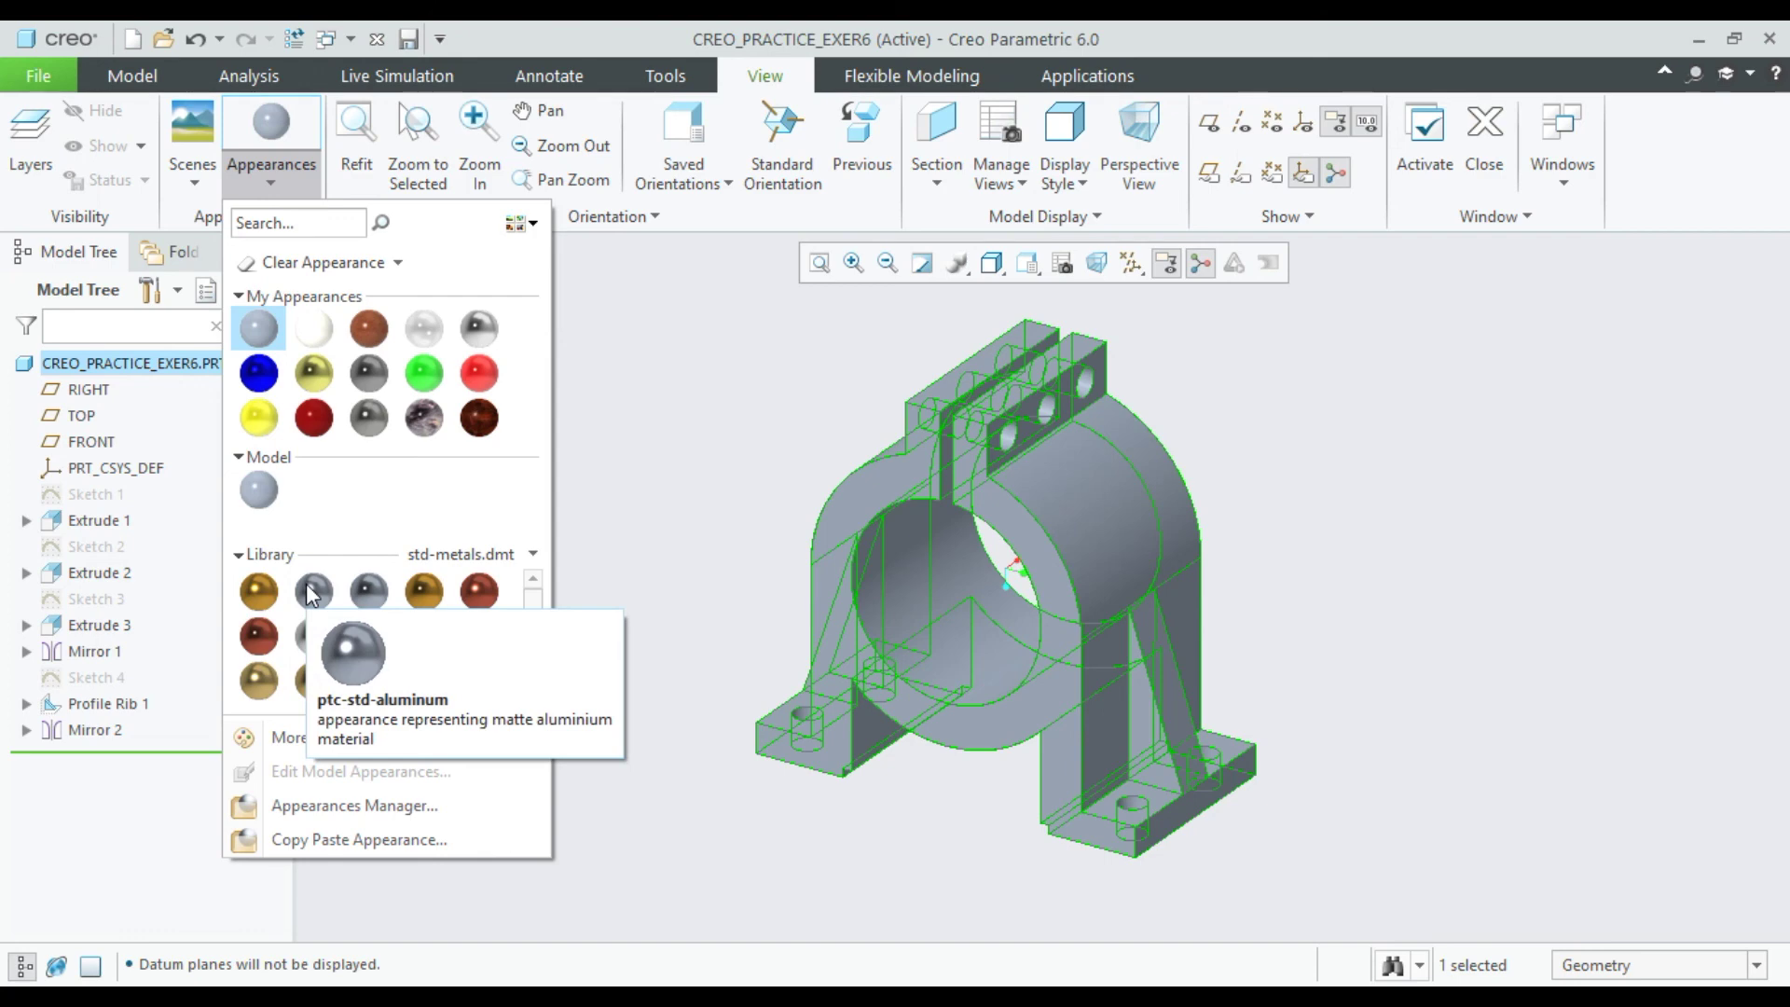
left_click(312, 593)
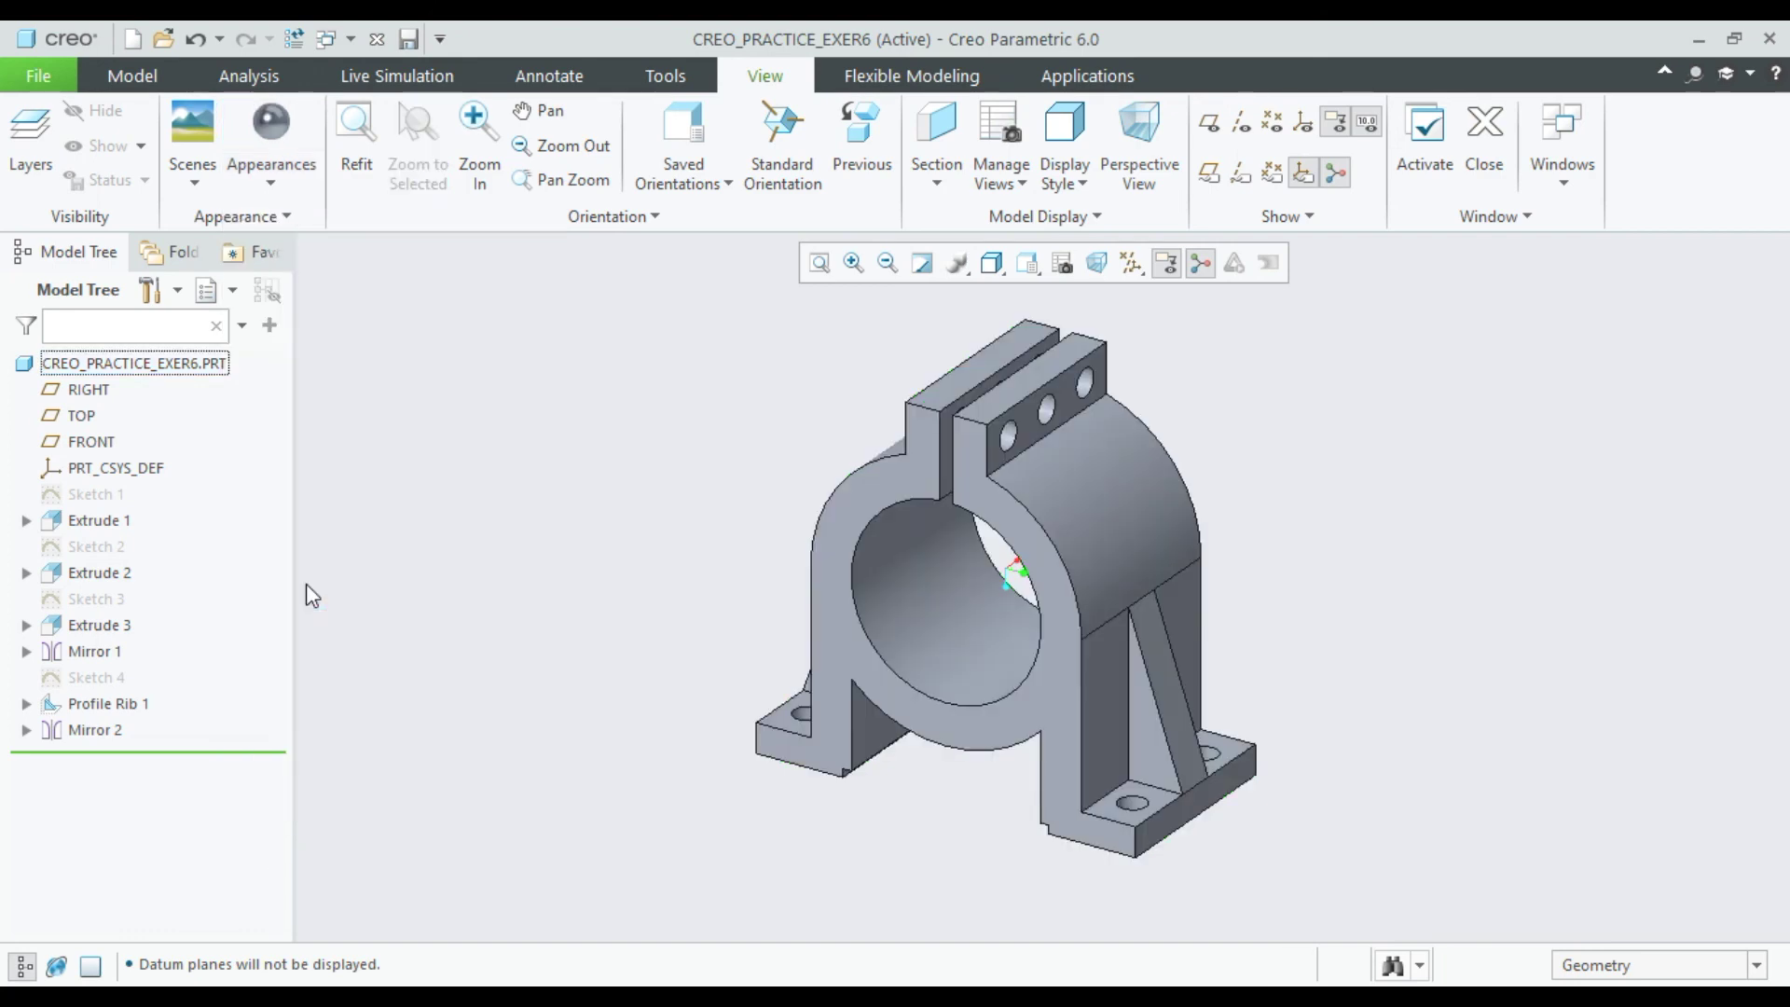
Apply the grey metal appearance that follows ptc-std-aluminum in the std-metals library to the whole part.
left_click(110, 372)
left_click(272, 169)
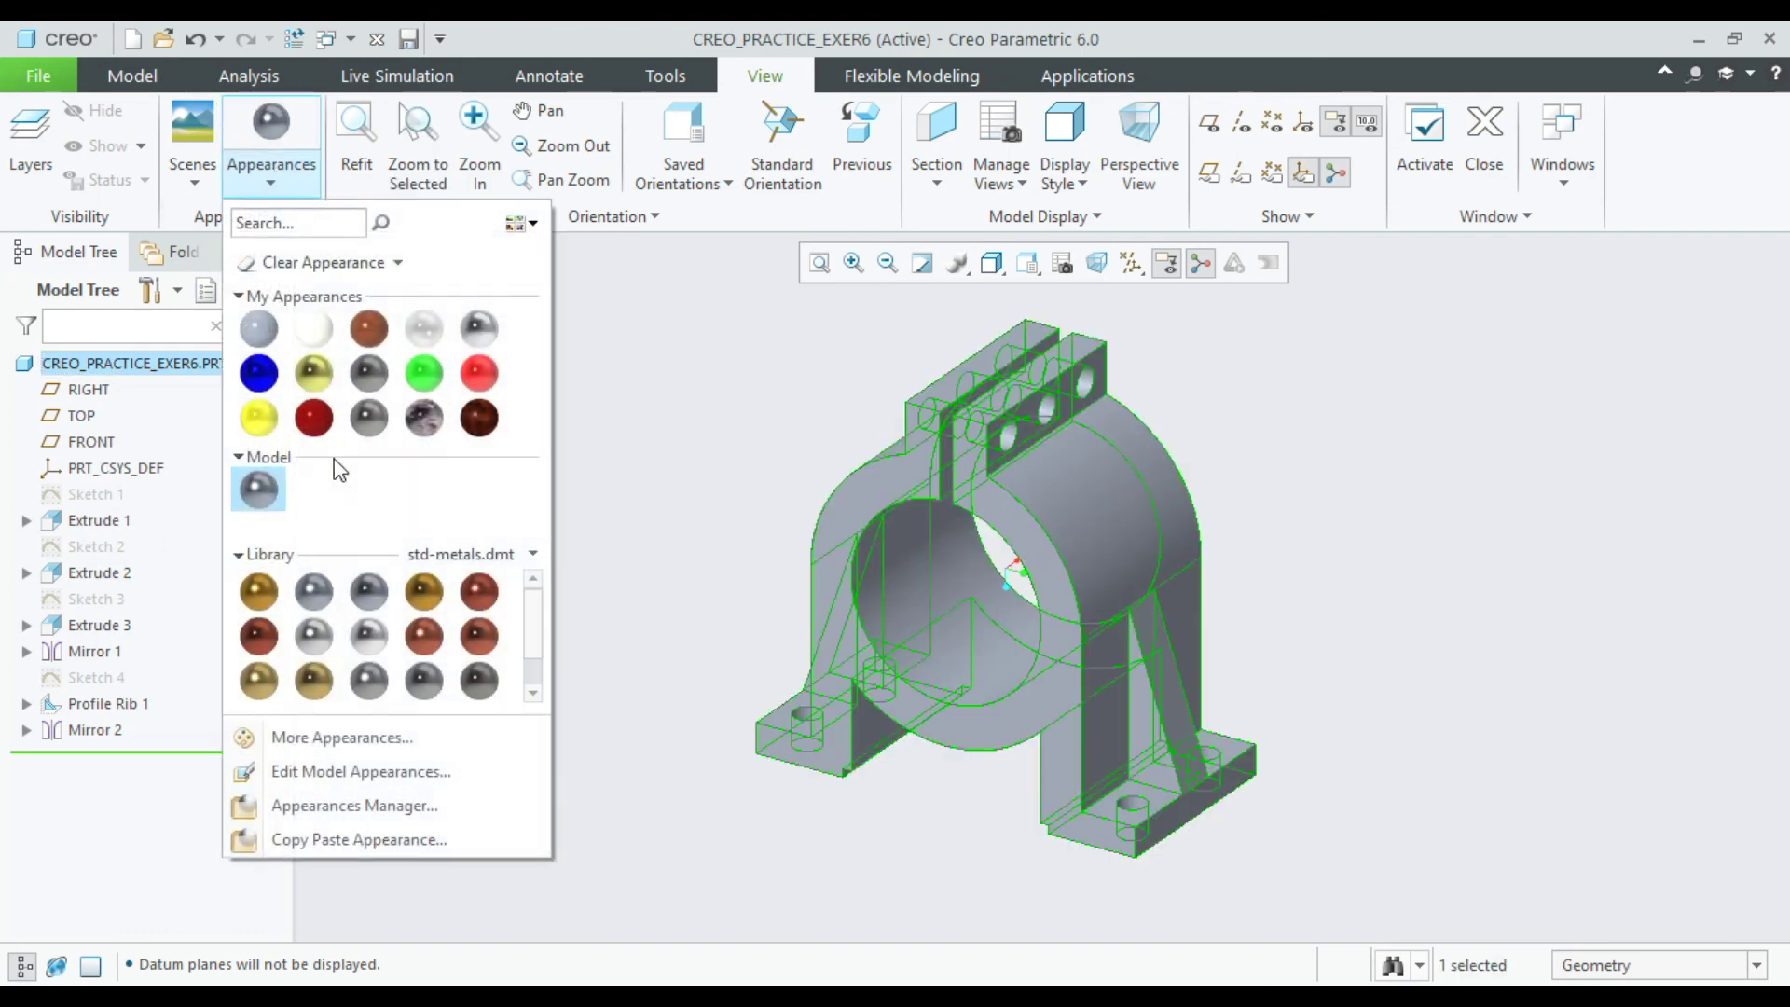
left_click(367, 593)
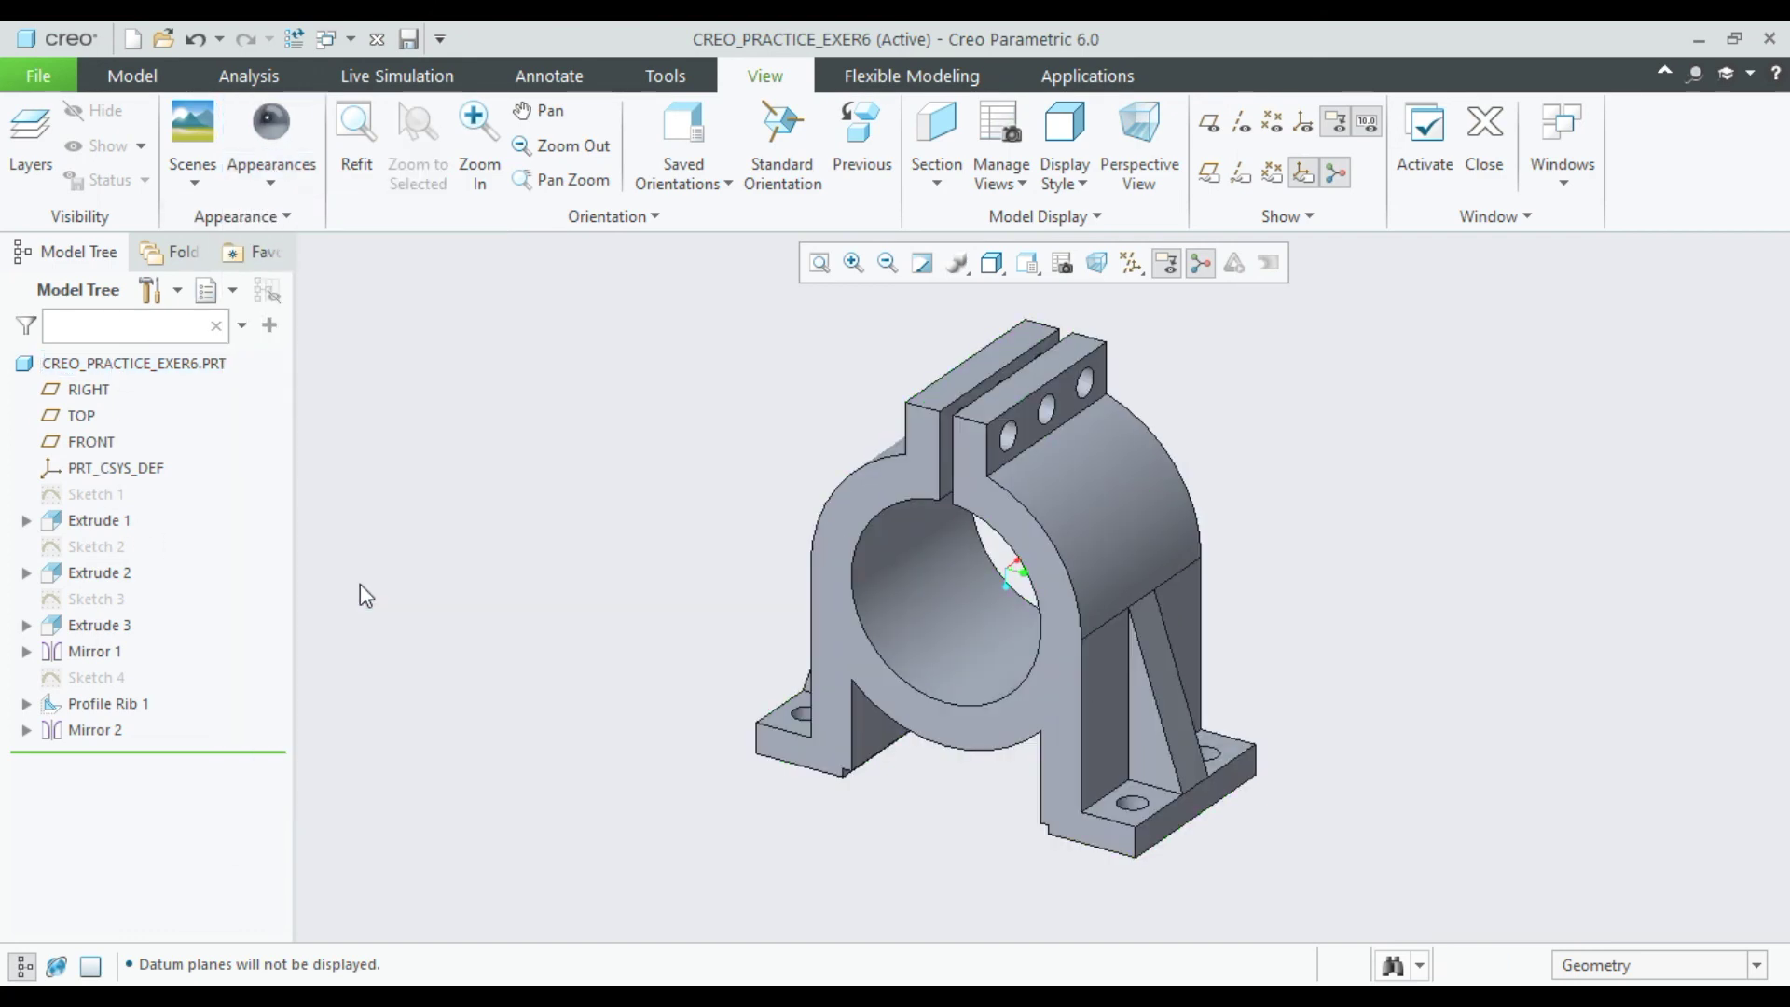
Apply a bright, near-white metal appearance from the std-metals library to the whole part.
left_click(141, 373)
left_click(284, 173)
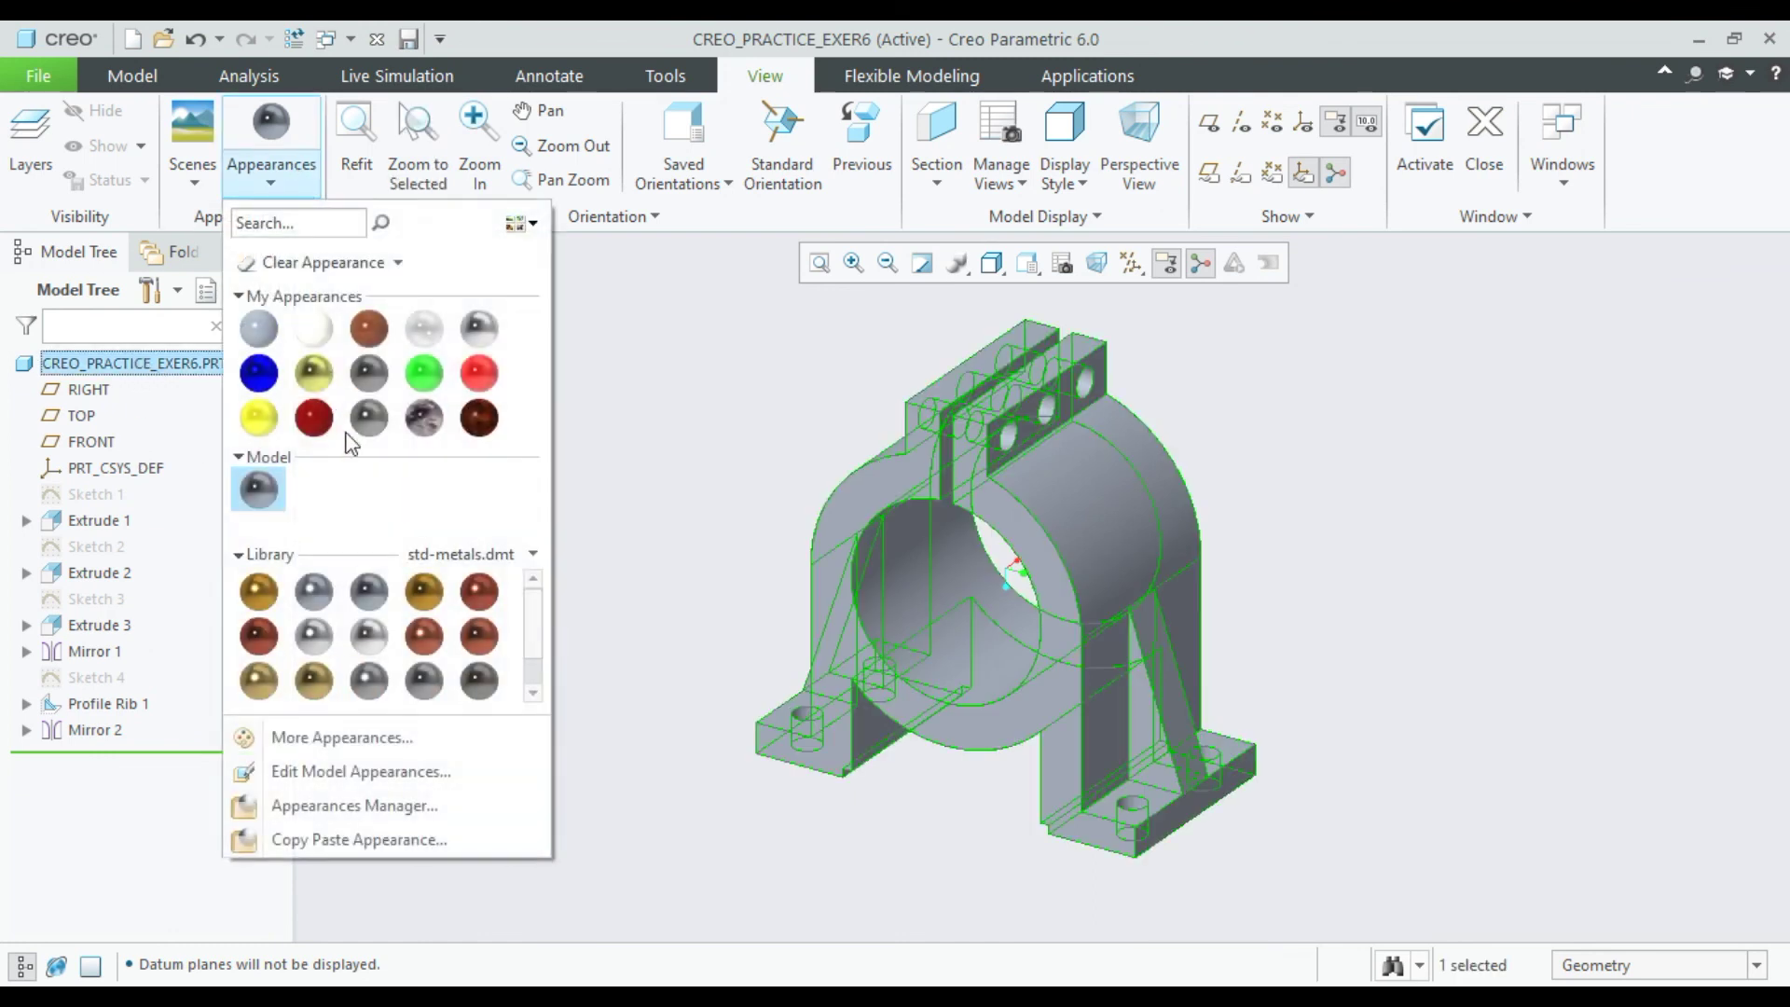
left_click(364, 639)
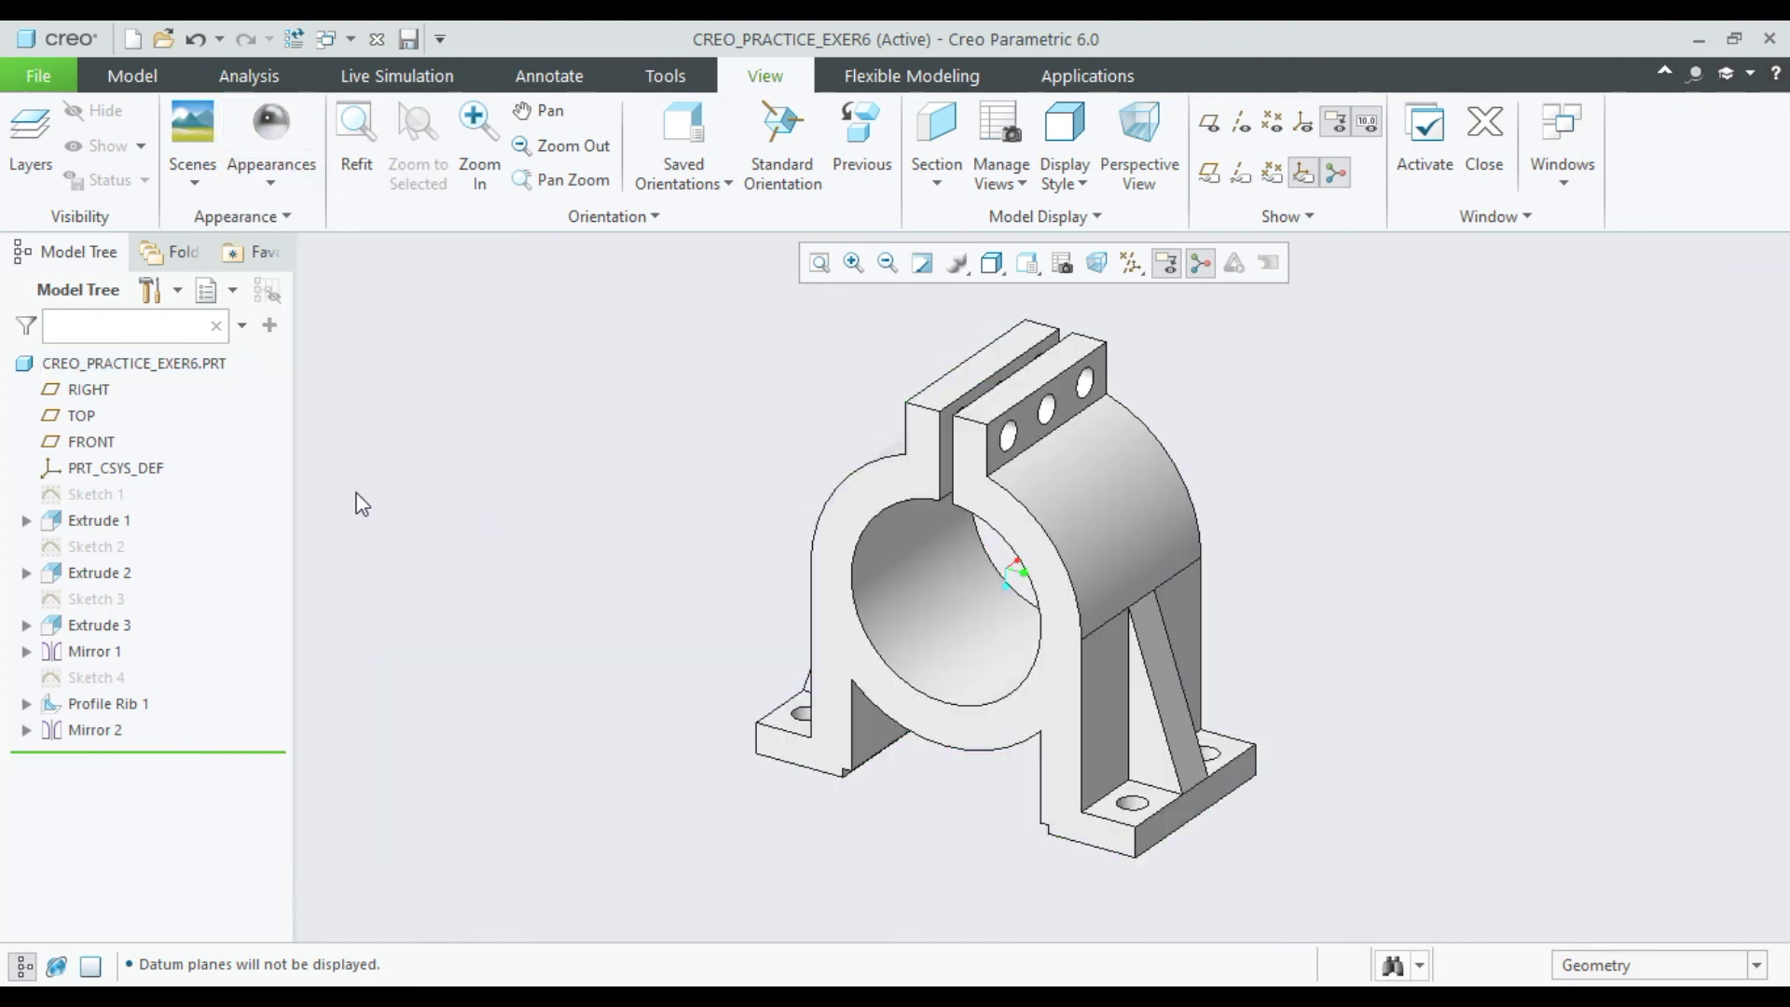
Frame the finished part in an angled view and hide the spin center.
scroll(1118, 408, "down", 2)
middle_click_drag(1150, 433, 1137, 420)
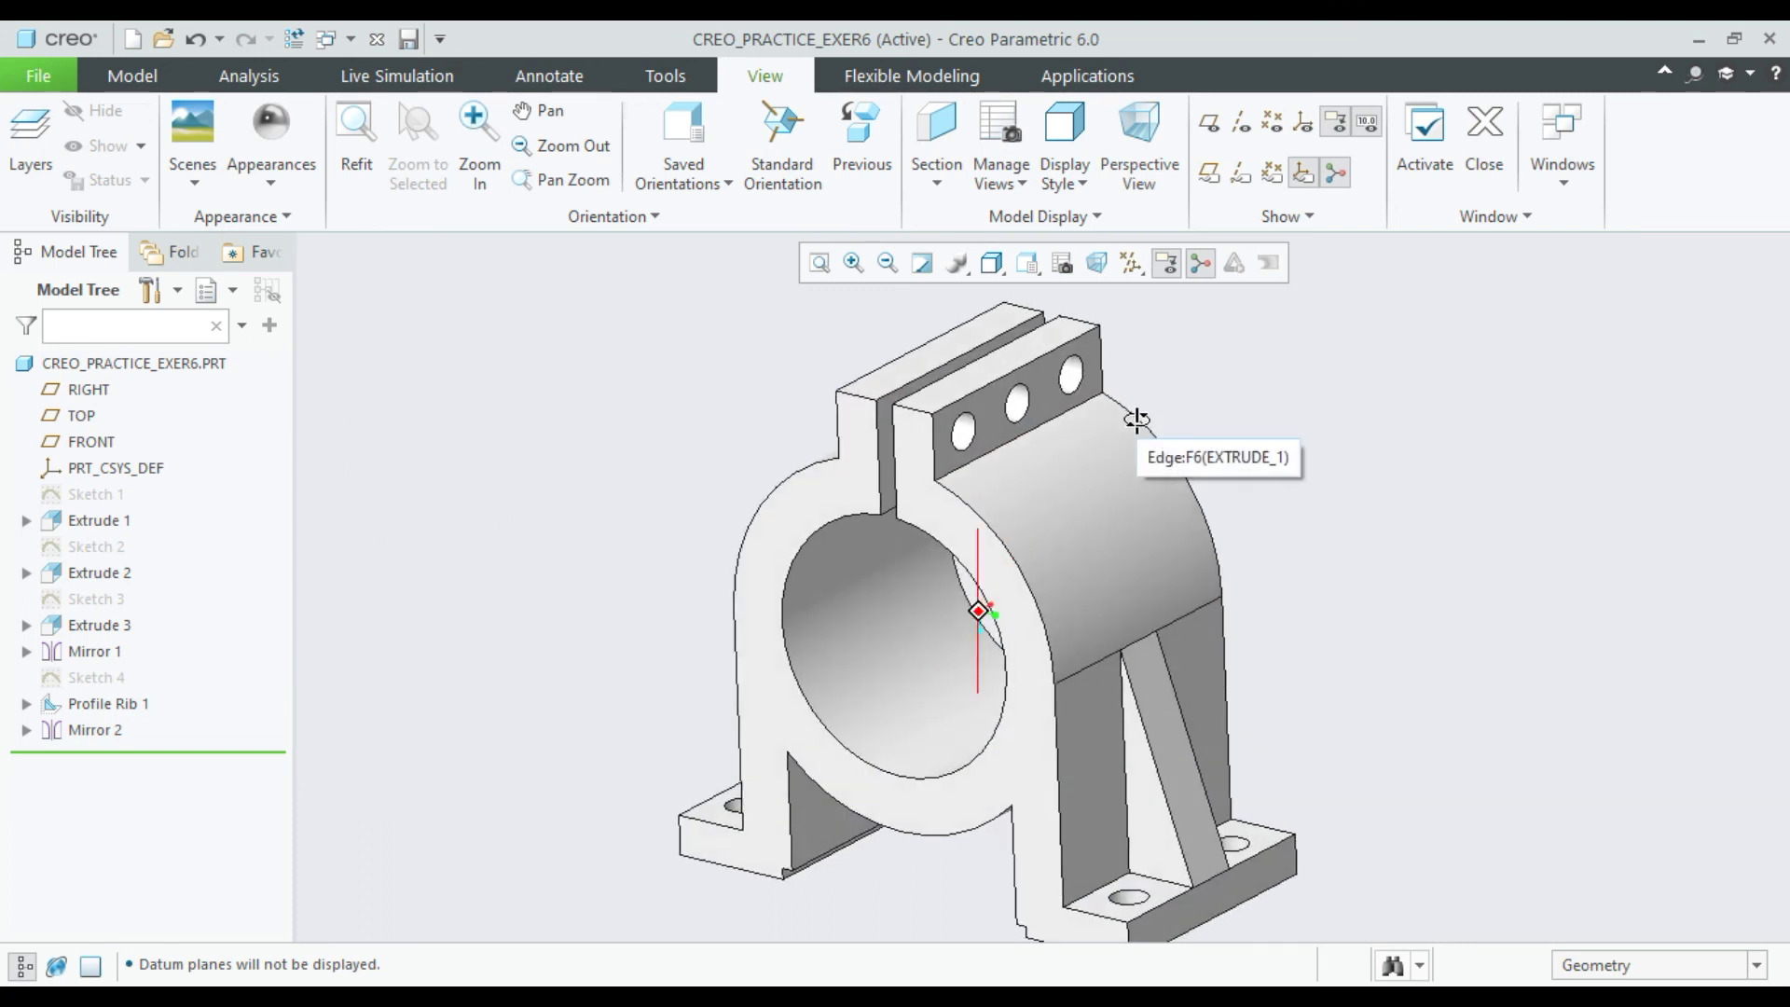
scroll(1135, 429, "up", 6)
scroll(1240, 379, "down", 3)
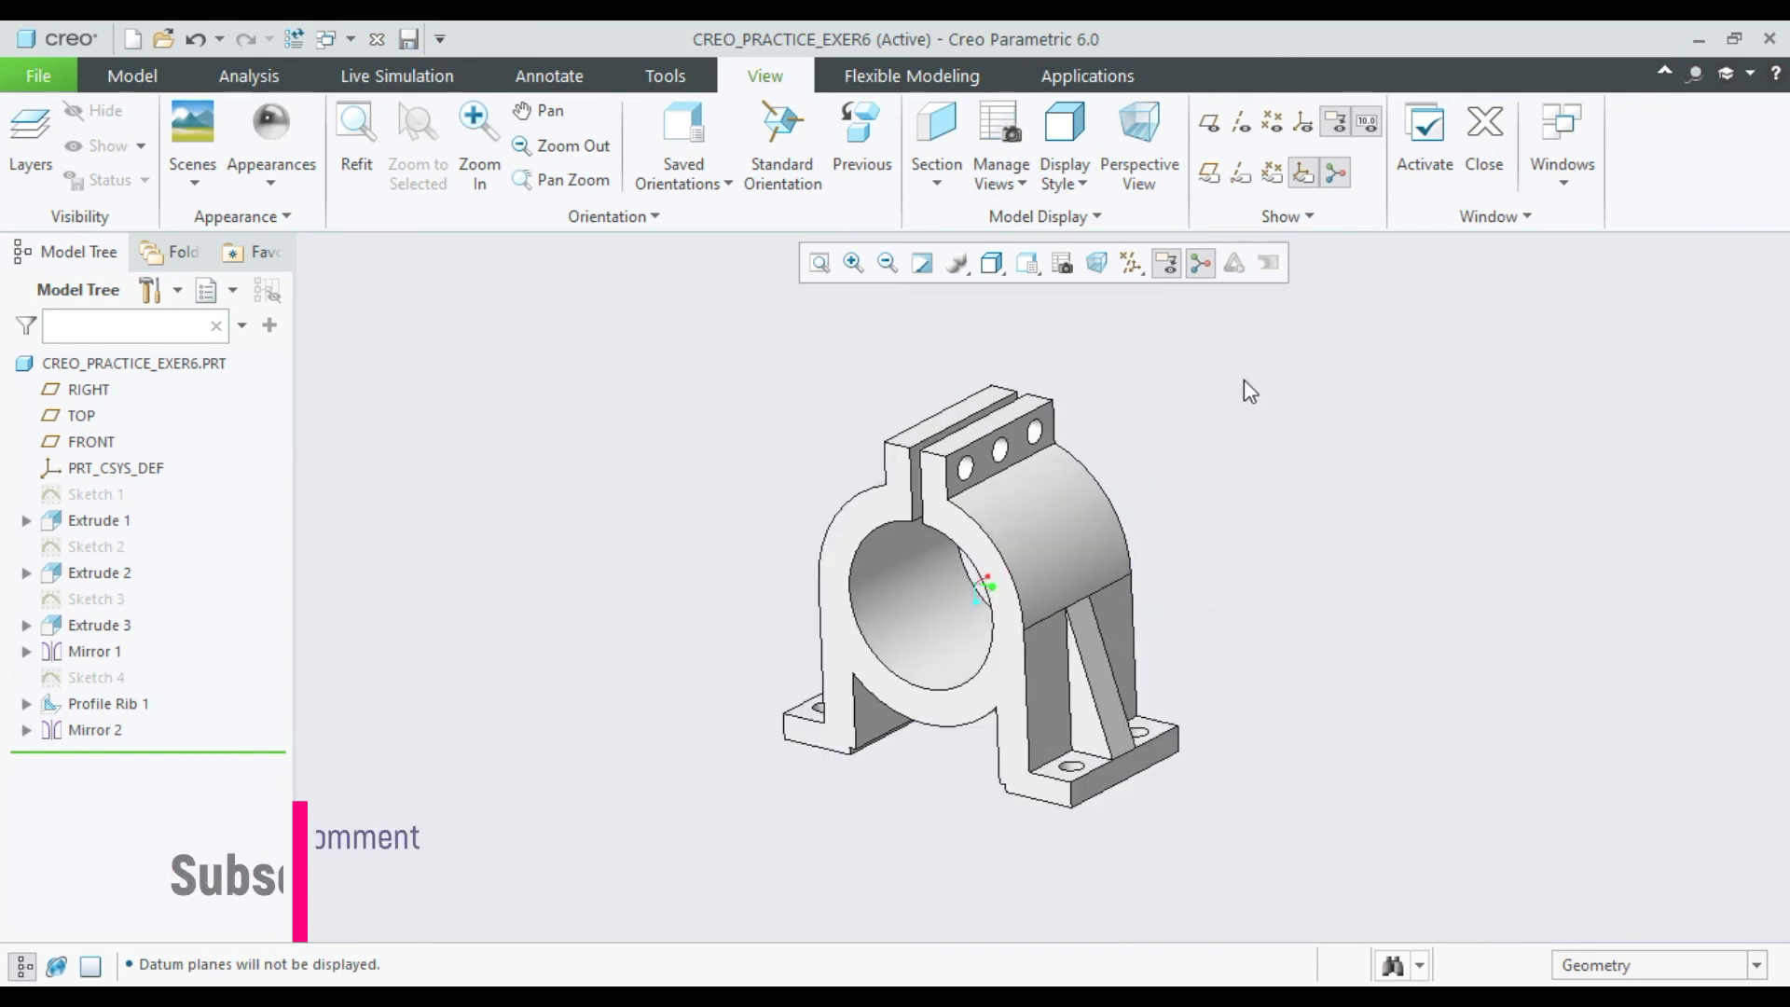
scroll(1184, 496, "down", 2)
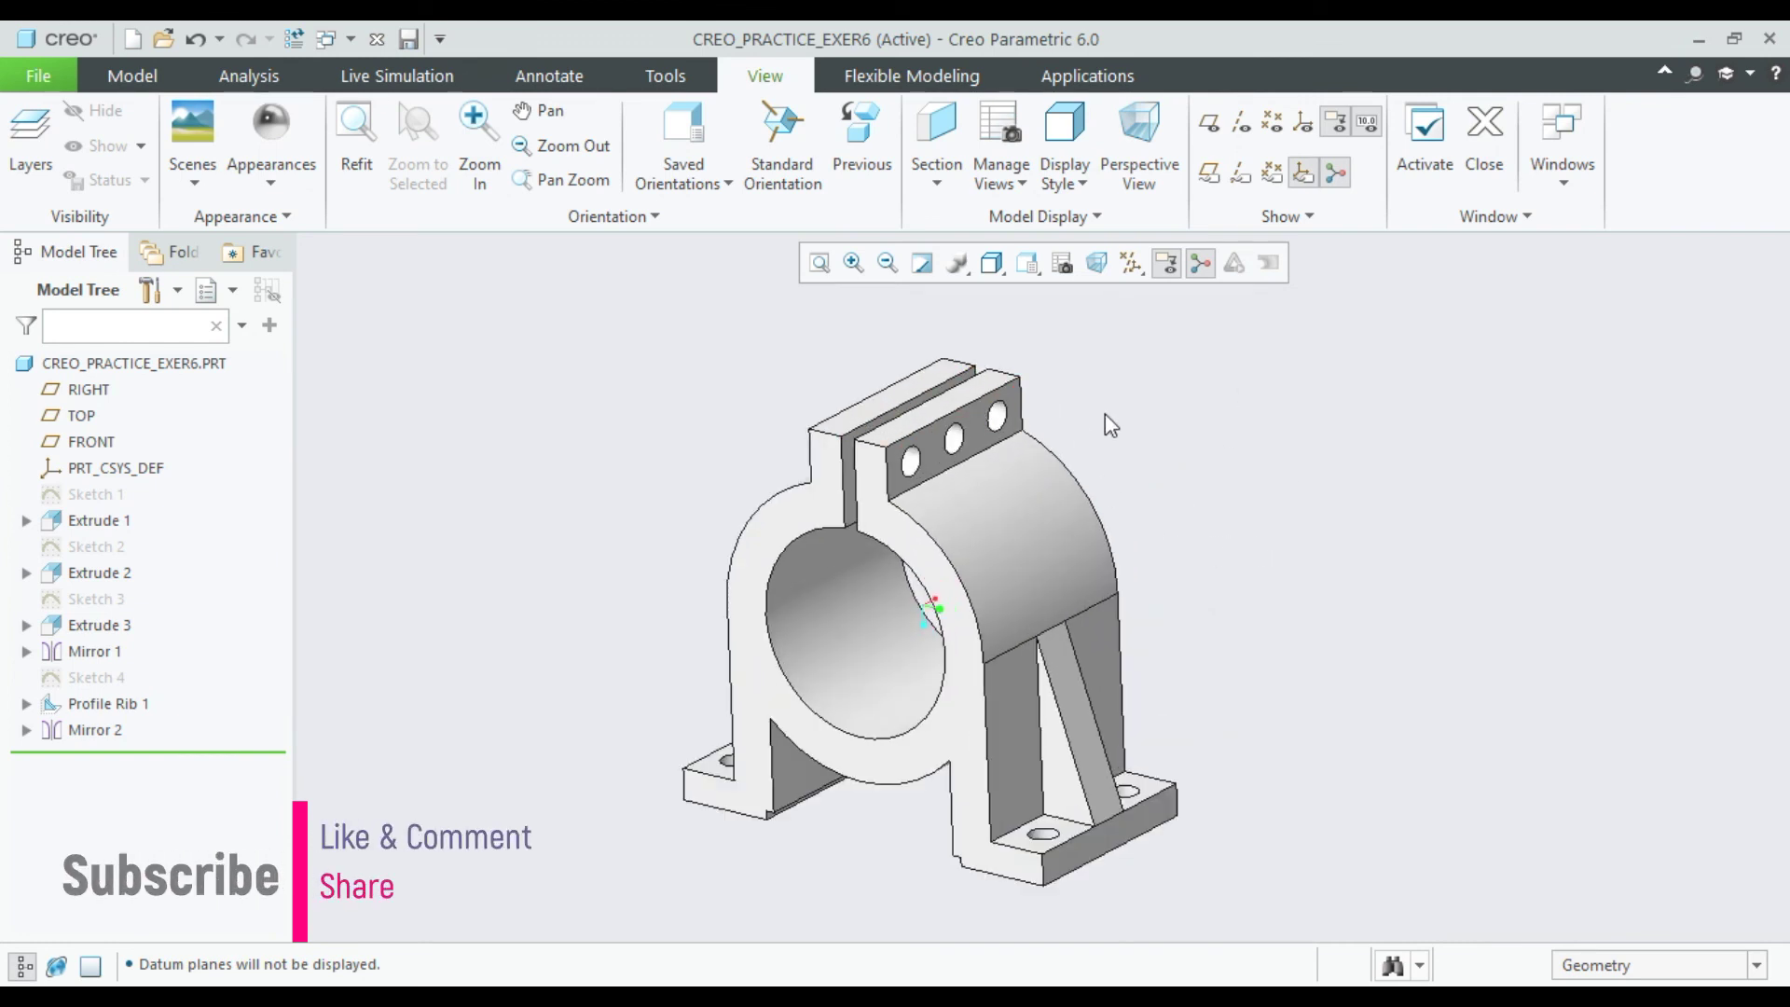
left_click(1198, 271)
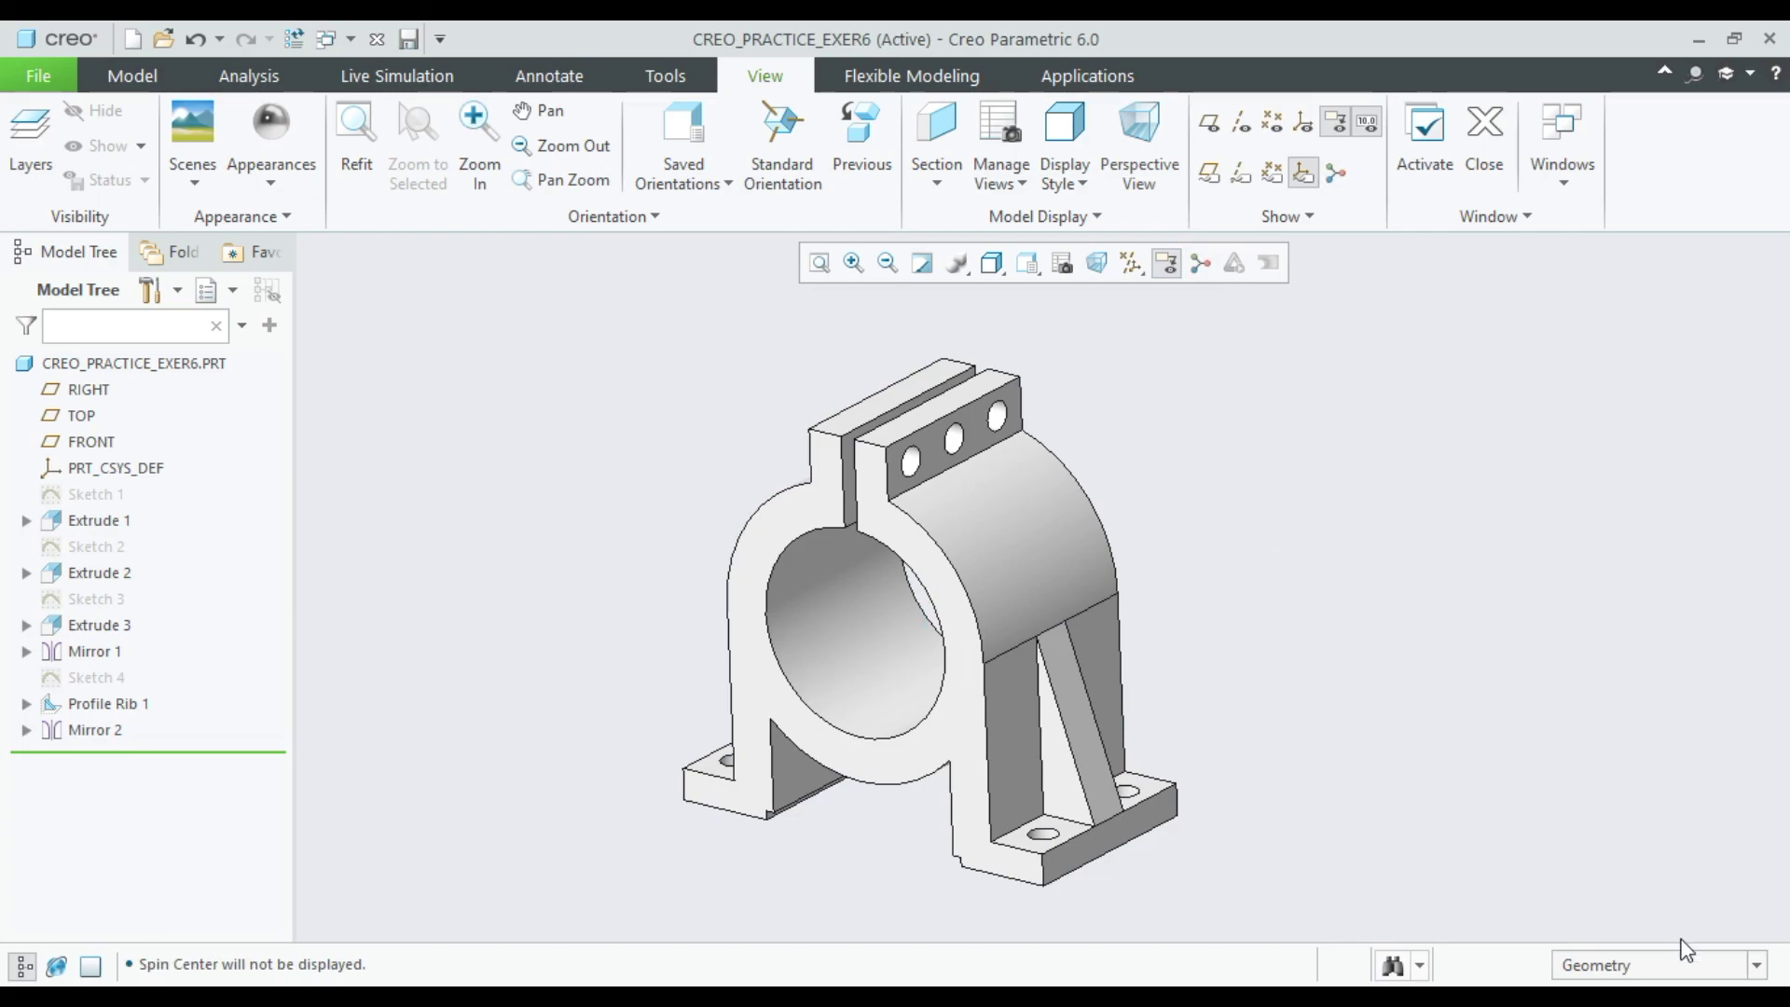